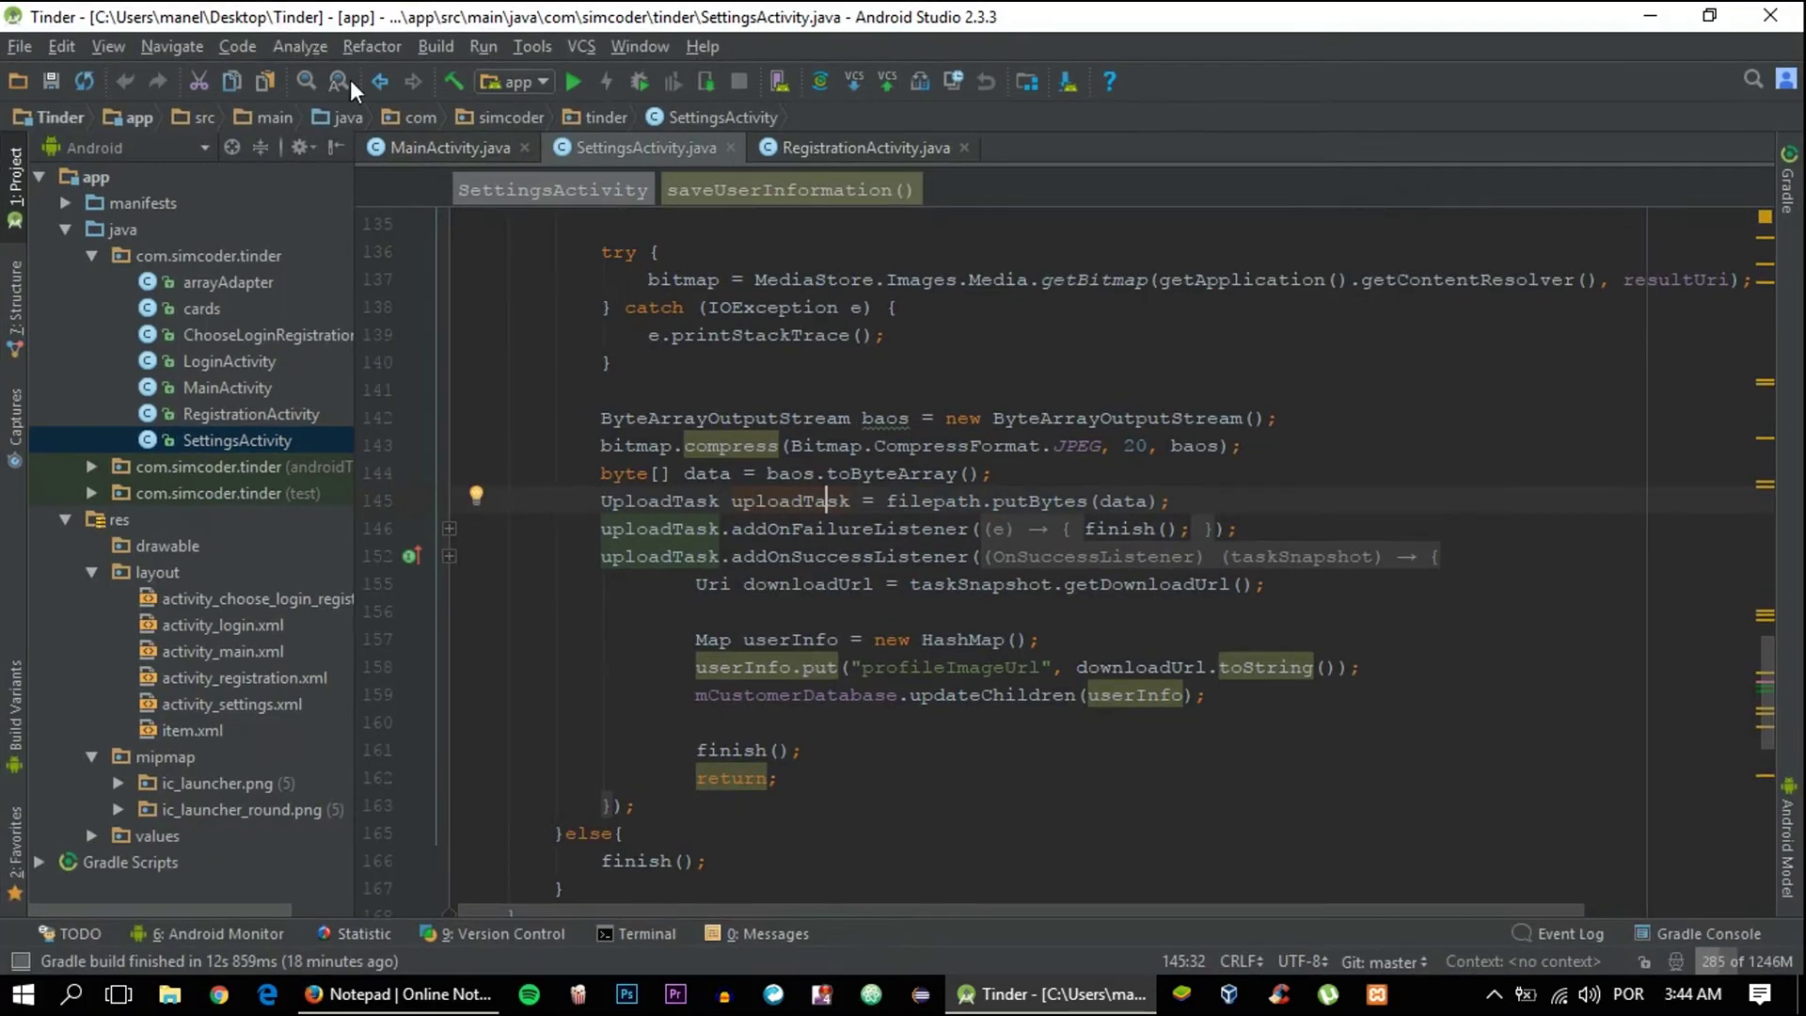
Bring up the RegistrationActivity.java code via MainActivity, then return to Firefox
left_click(437, 147)
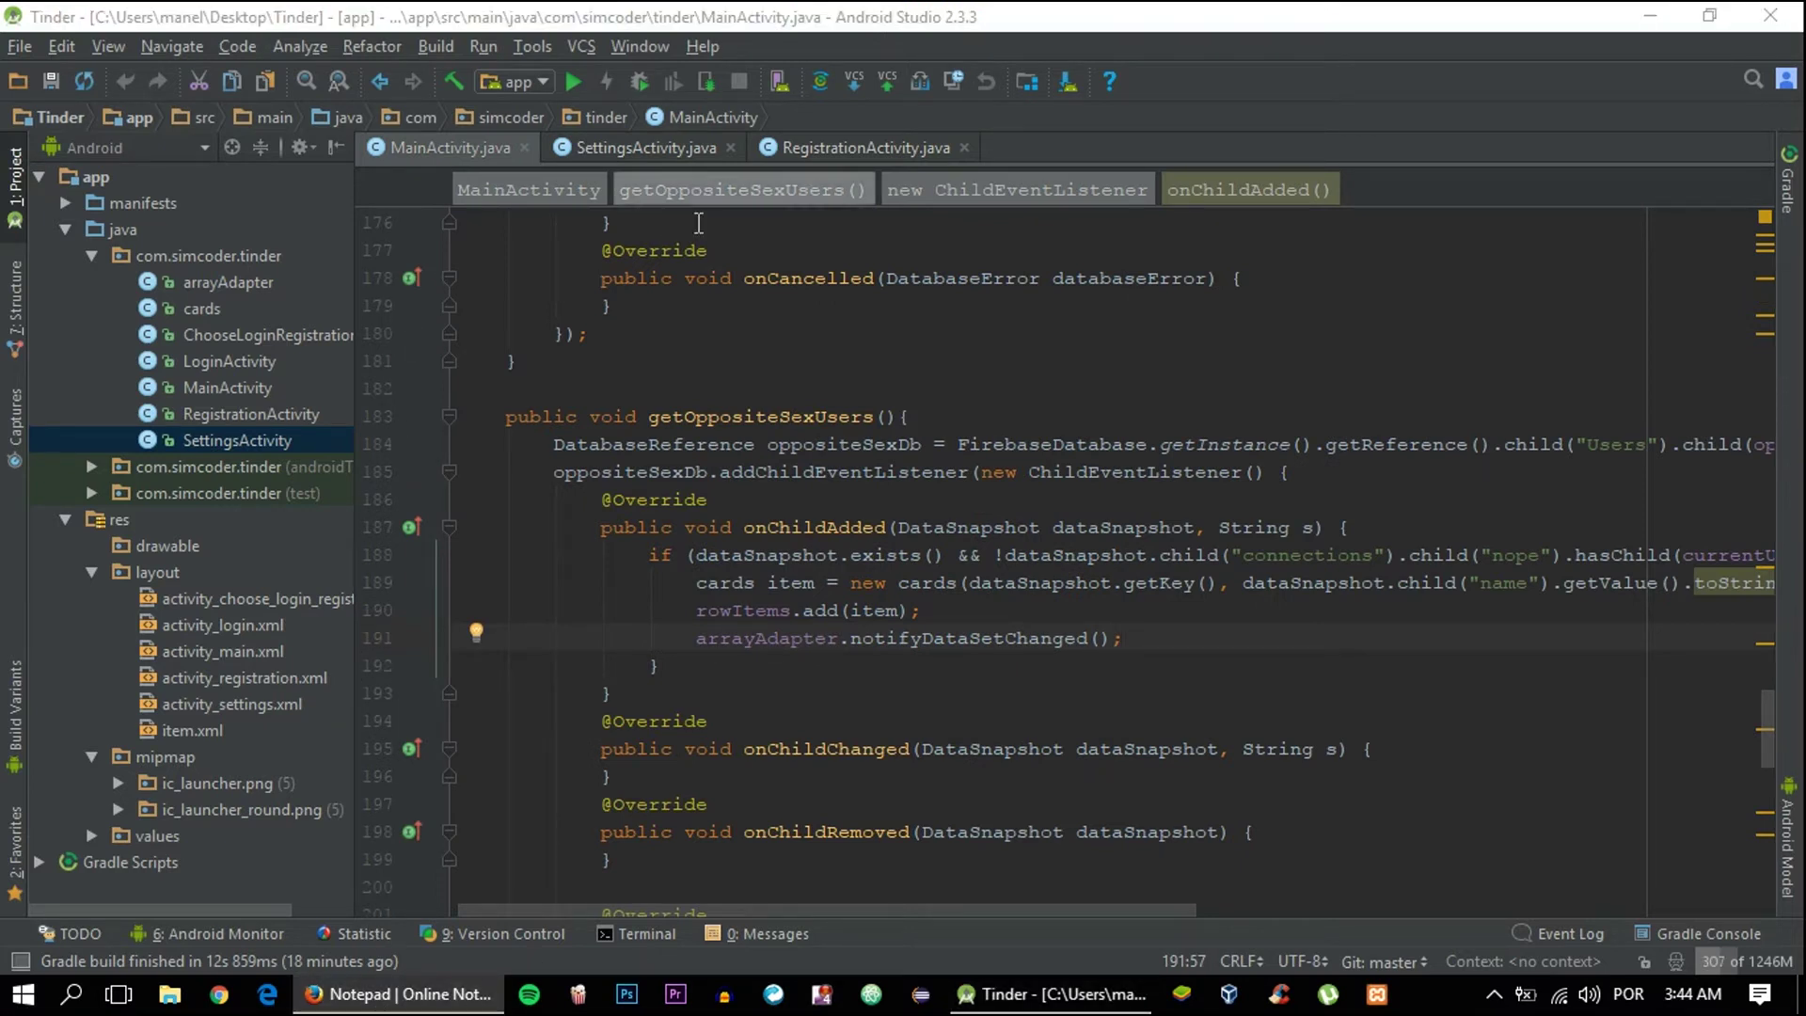
left_click(846, 147)
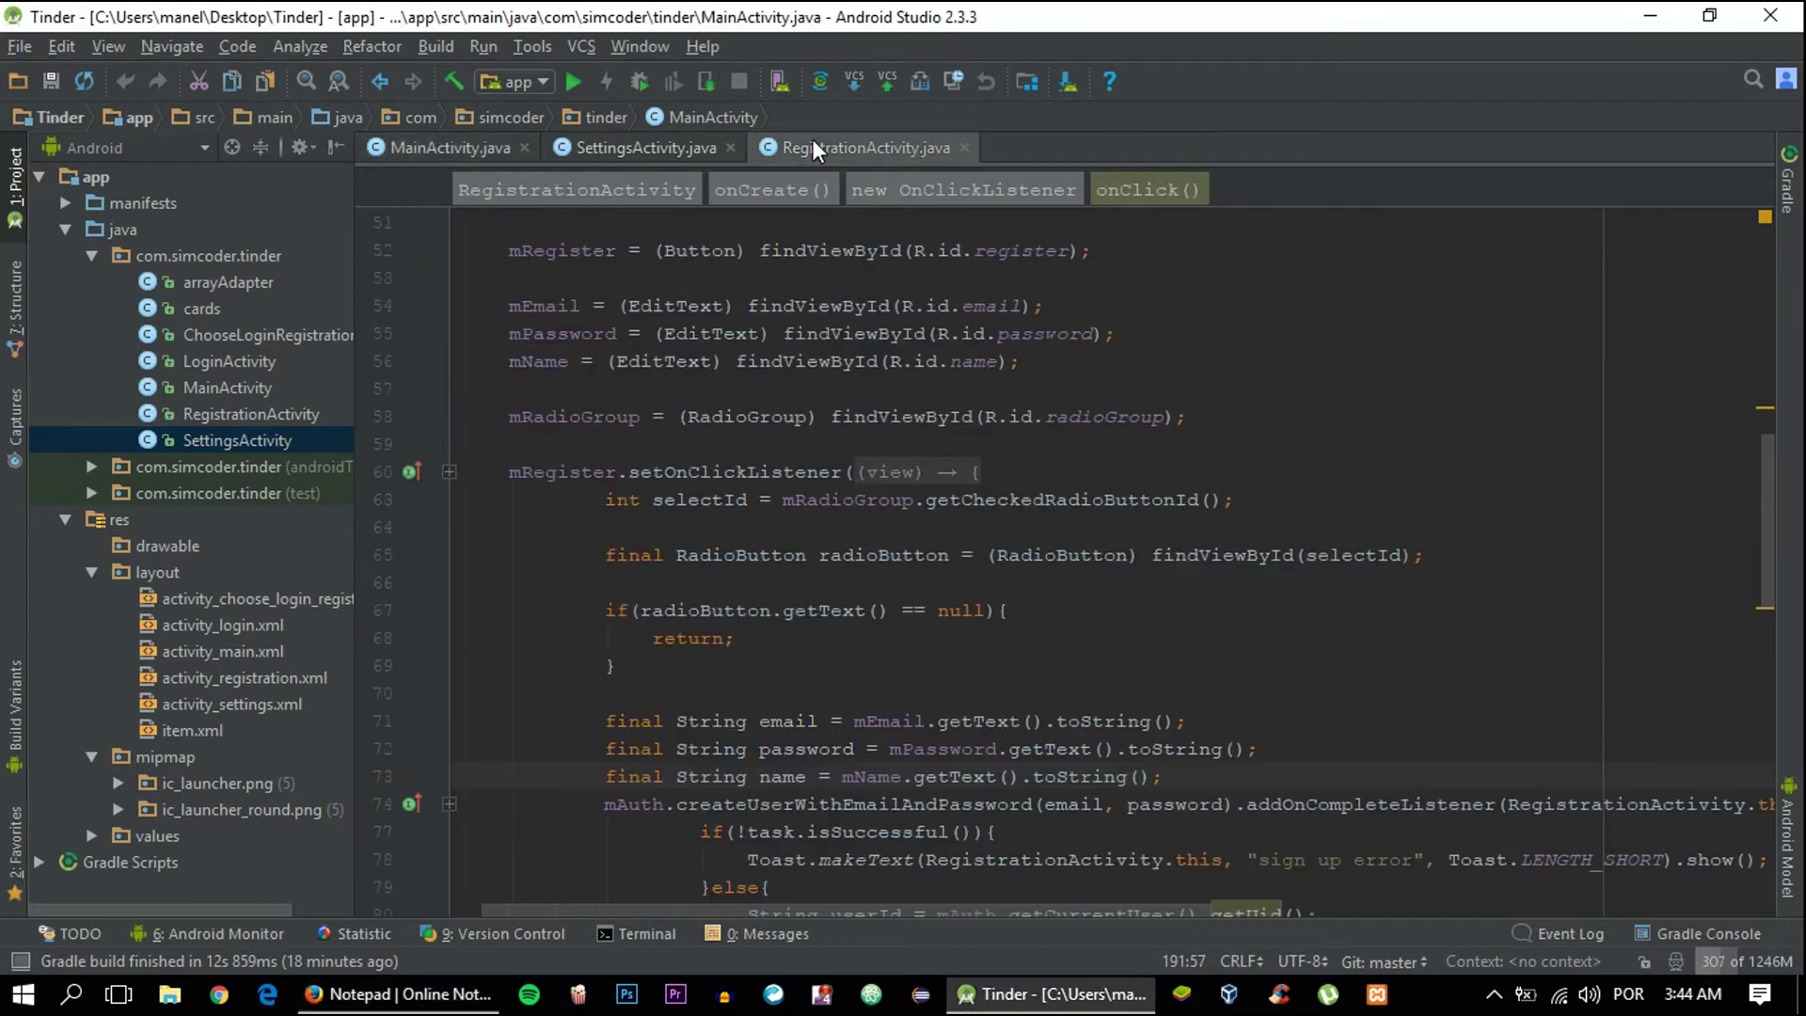
scroll(987, 494, "down", 5)
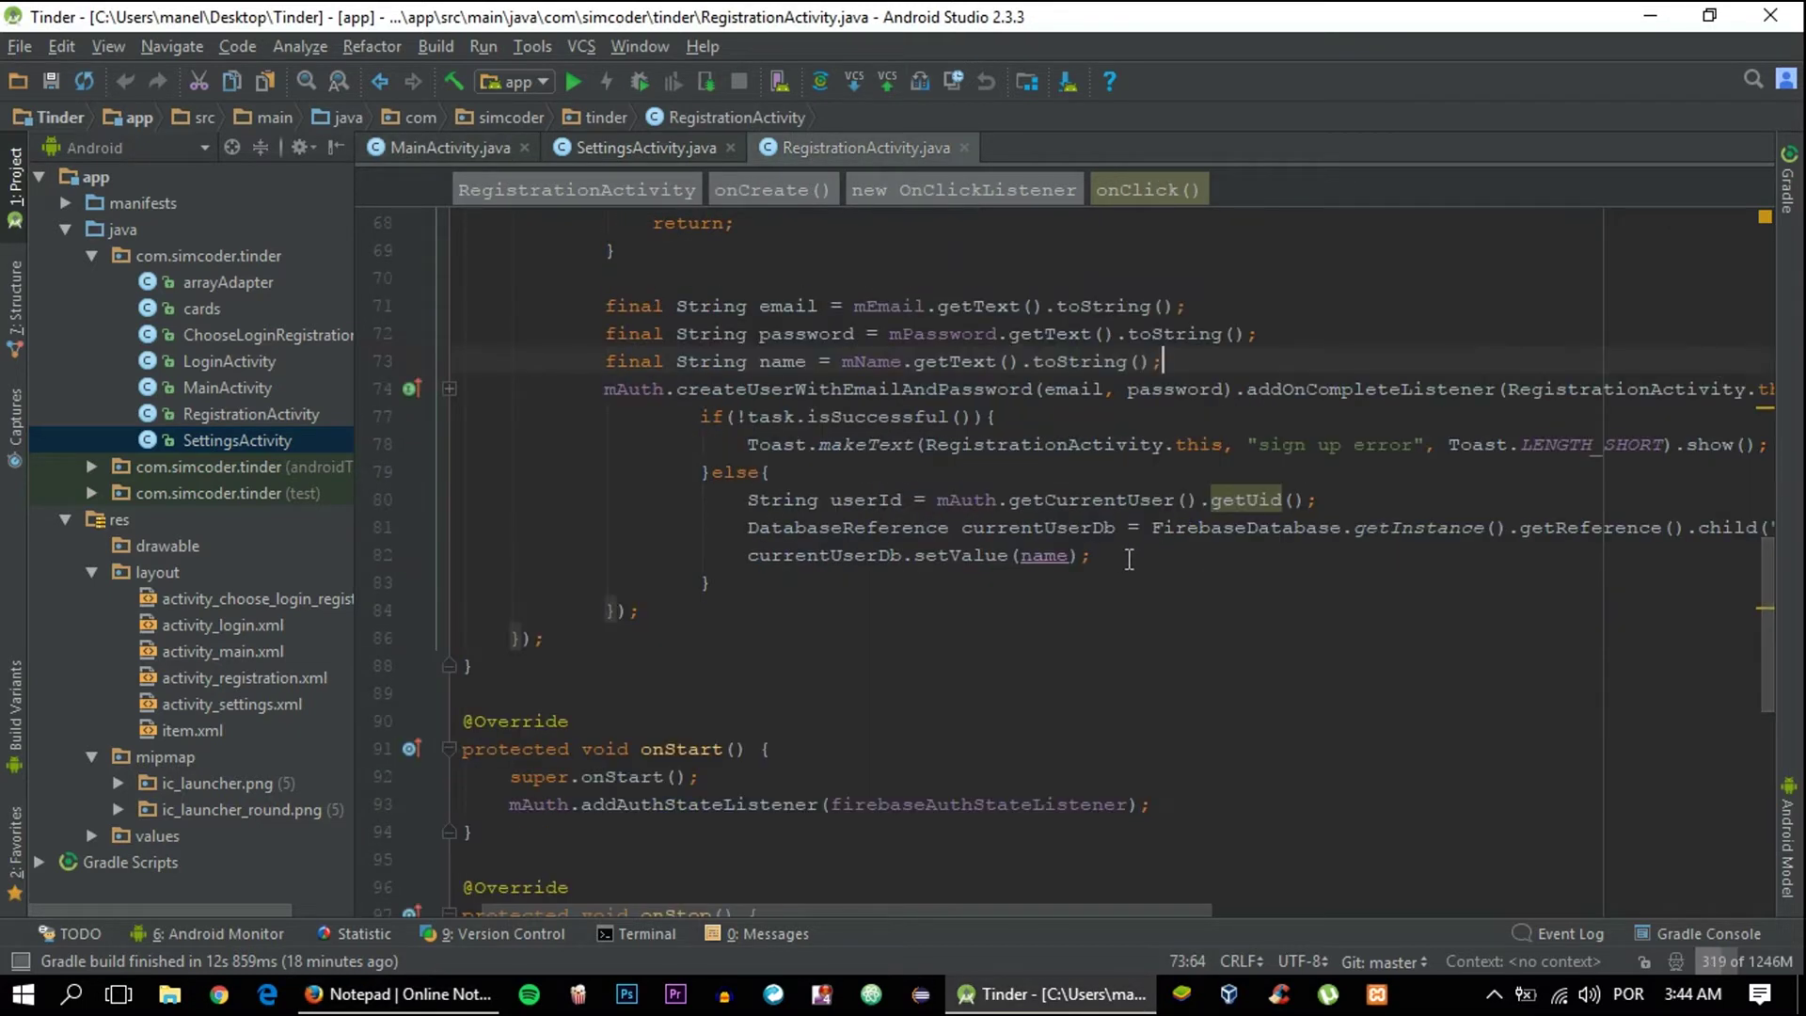
scroll(1129, 551, "right", 4)
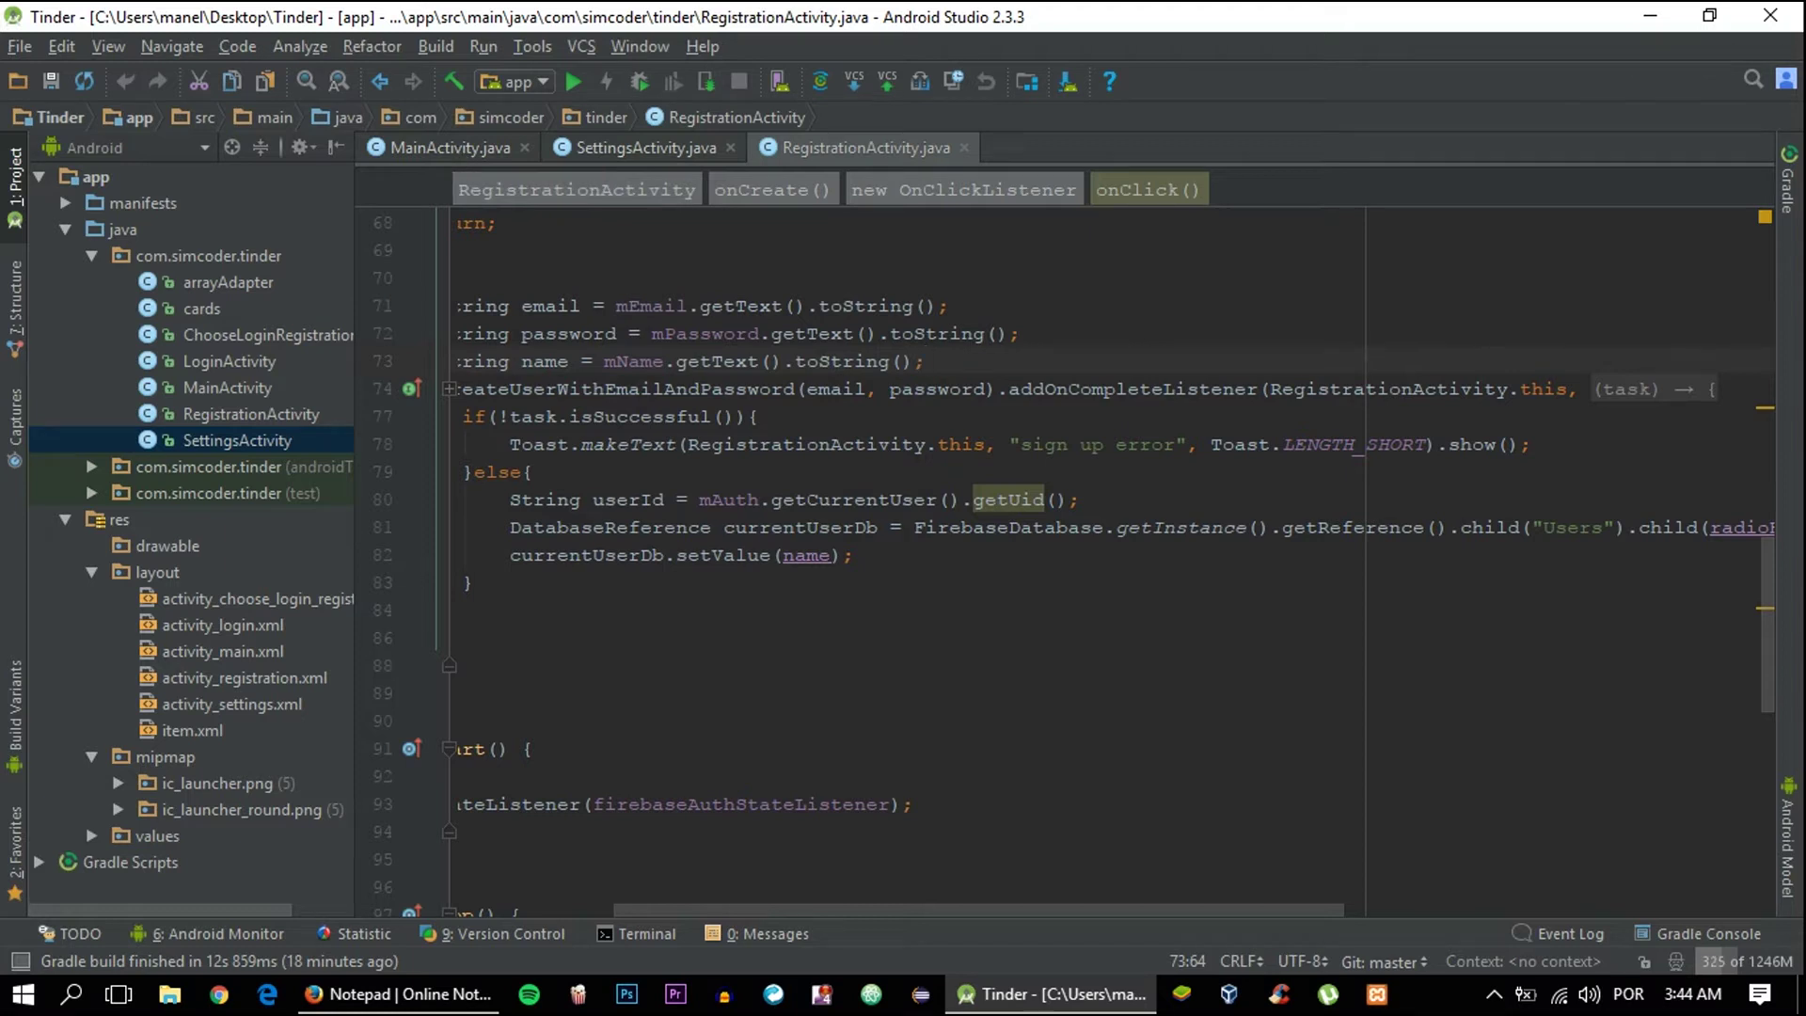
key("alt+Tab")
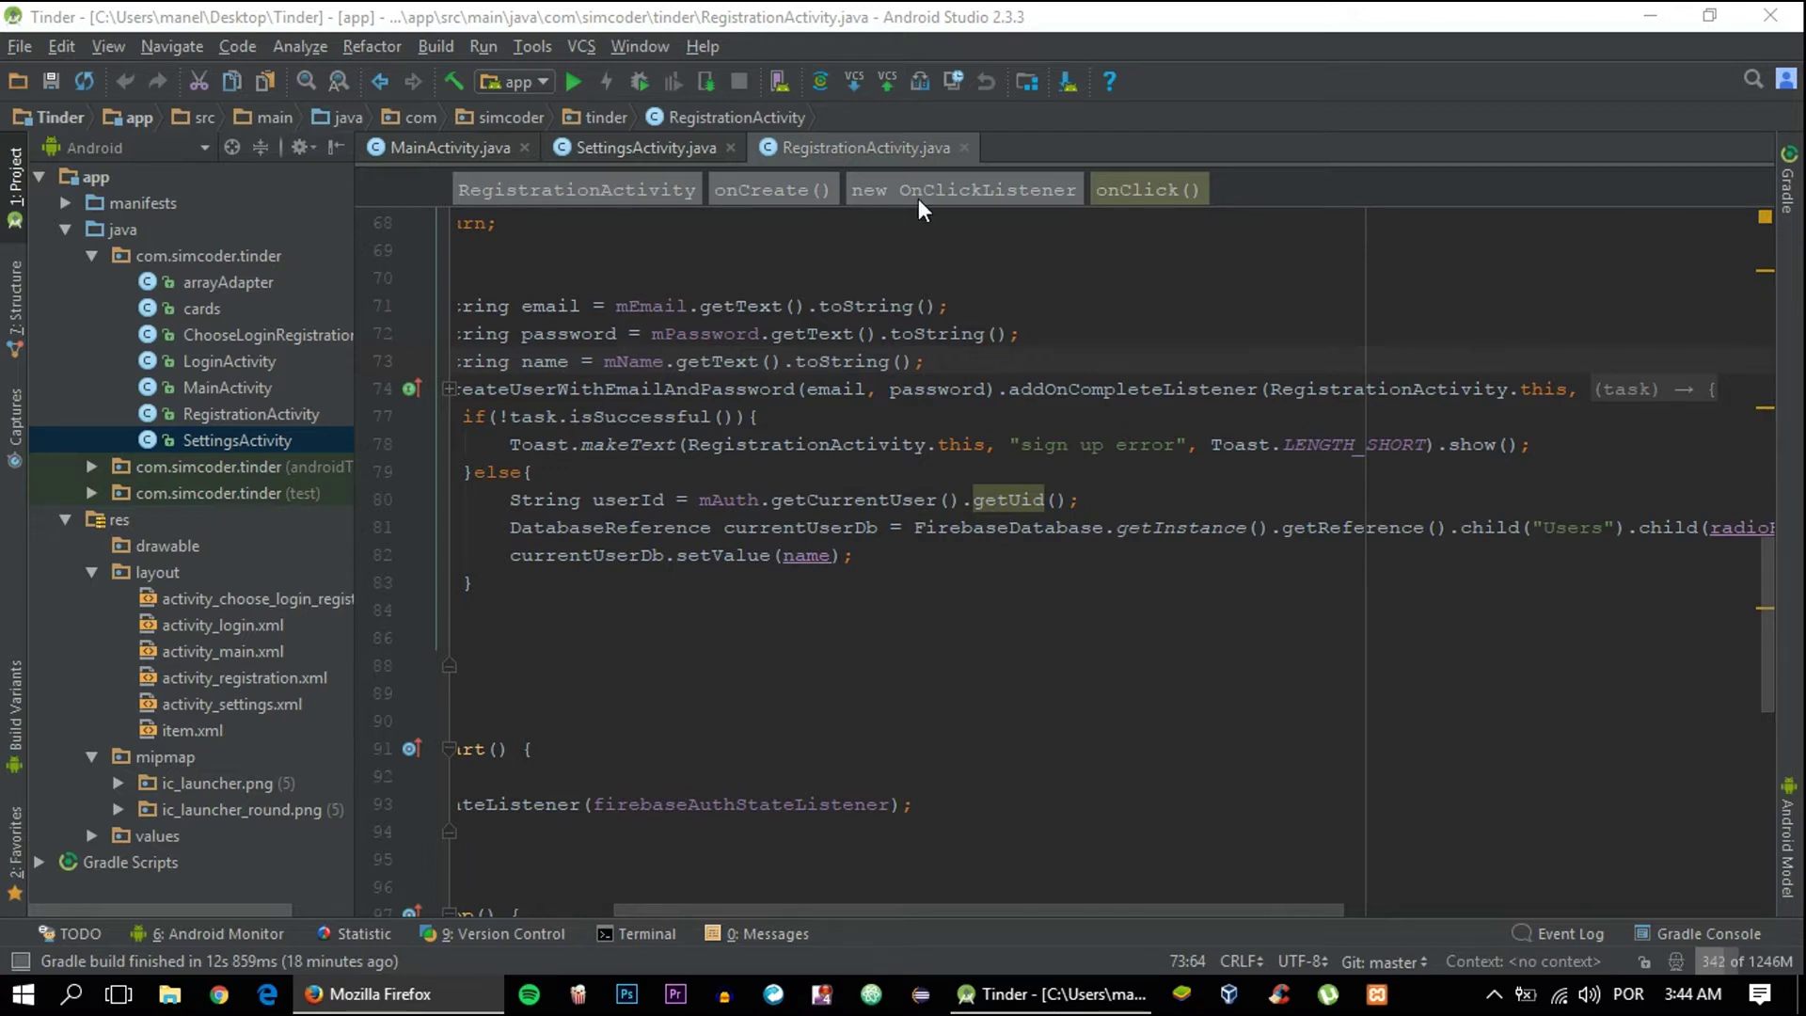
left_click(474, 148)
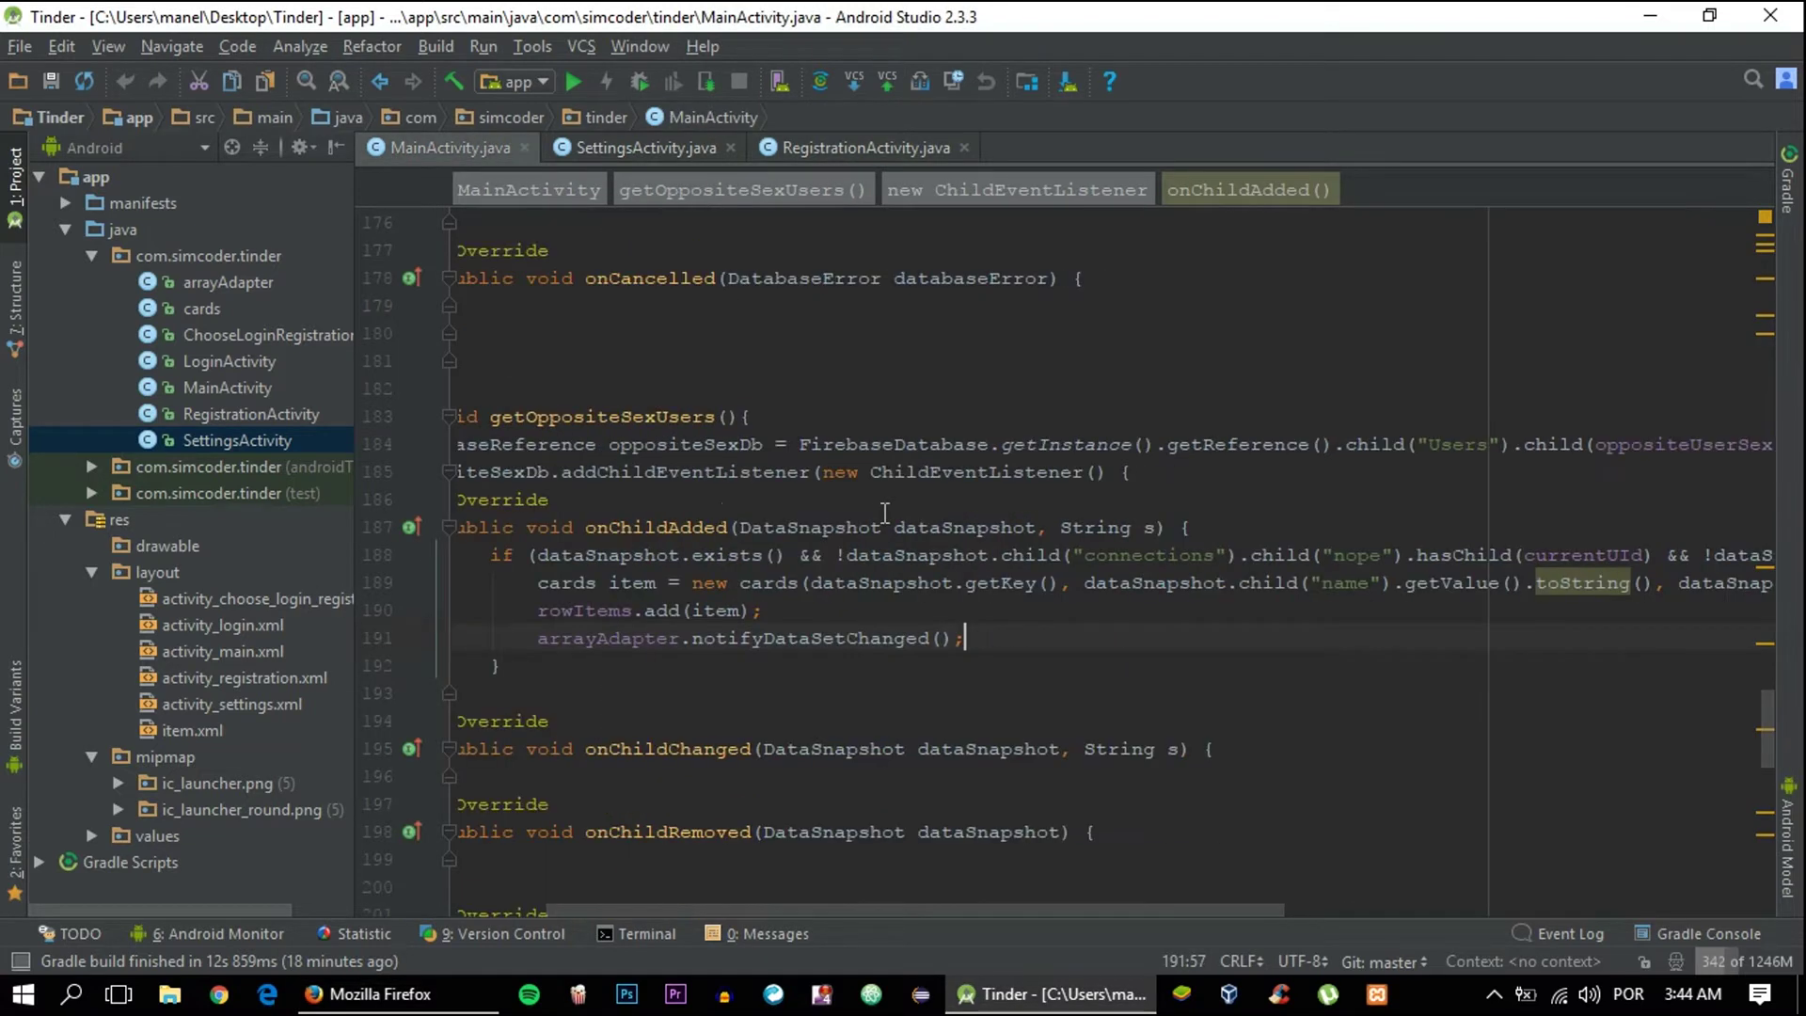
scroll(988, 566, "right", 3)
scroll(1045, 564, "right", 5)
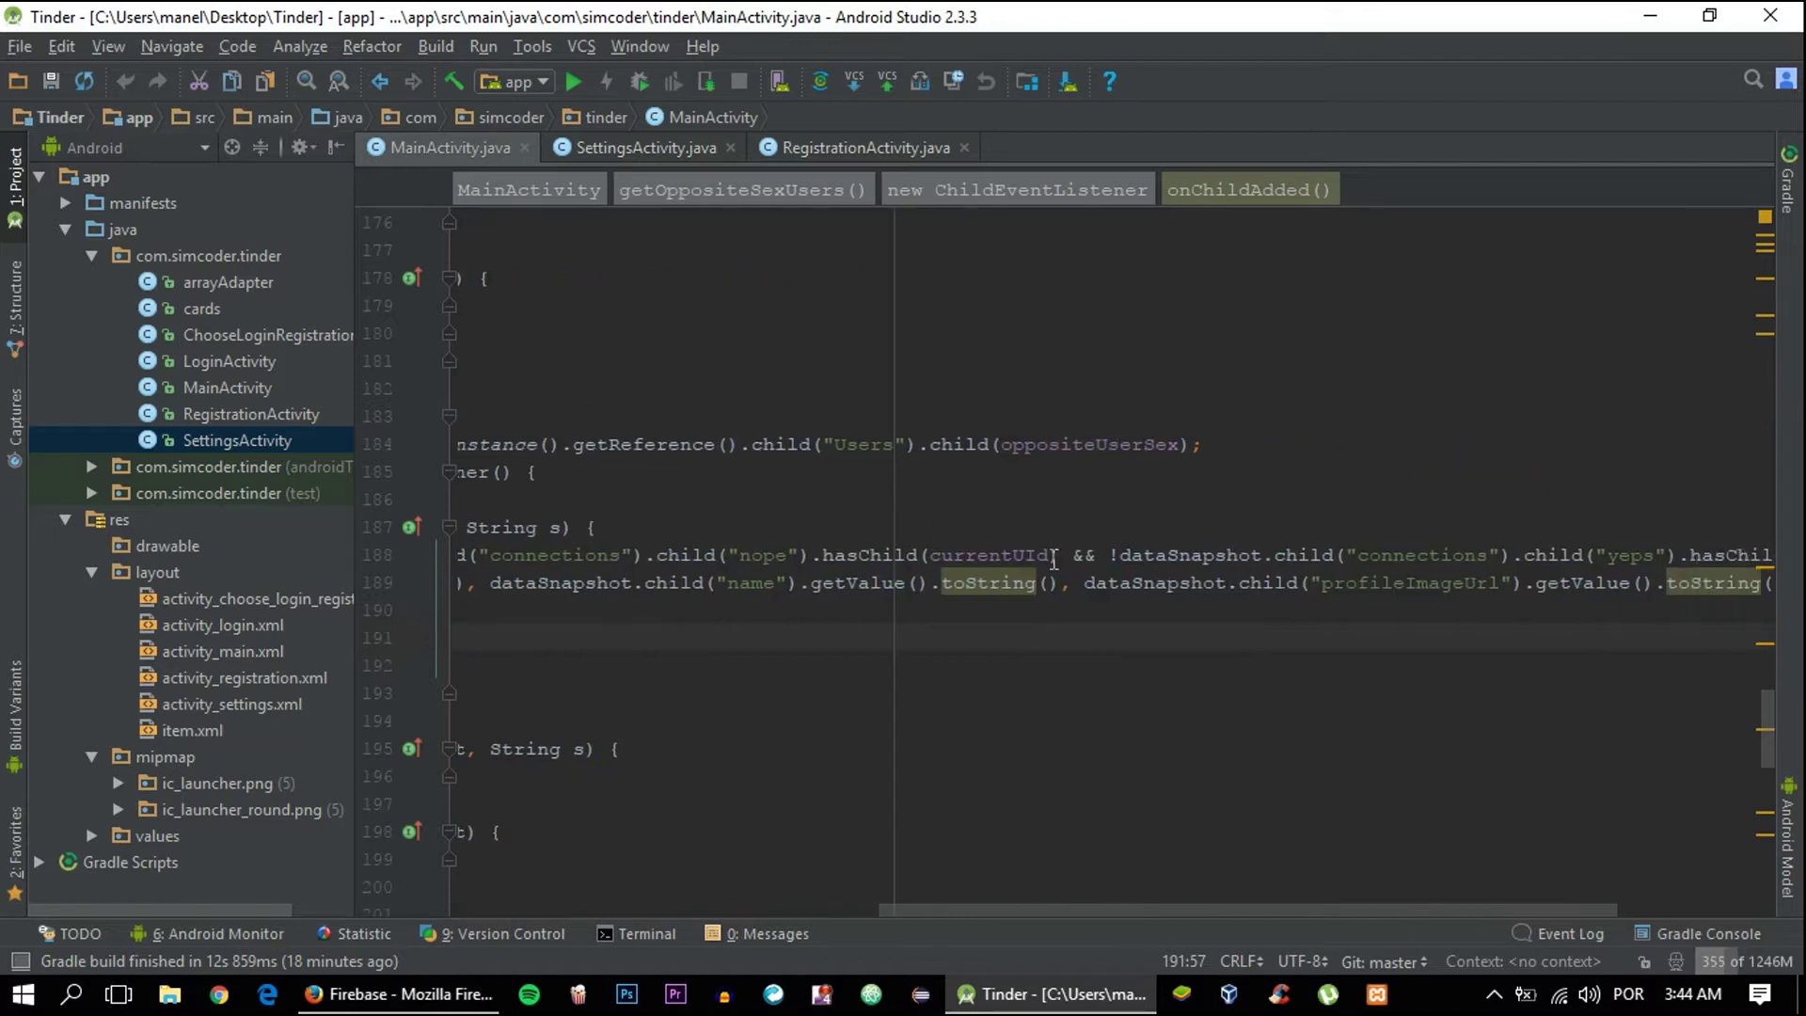
scroll(1130, 579, "right", 5)
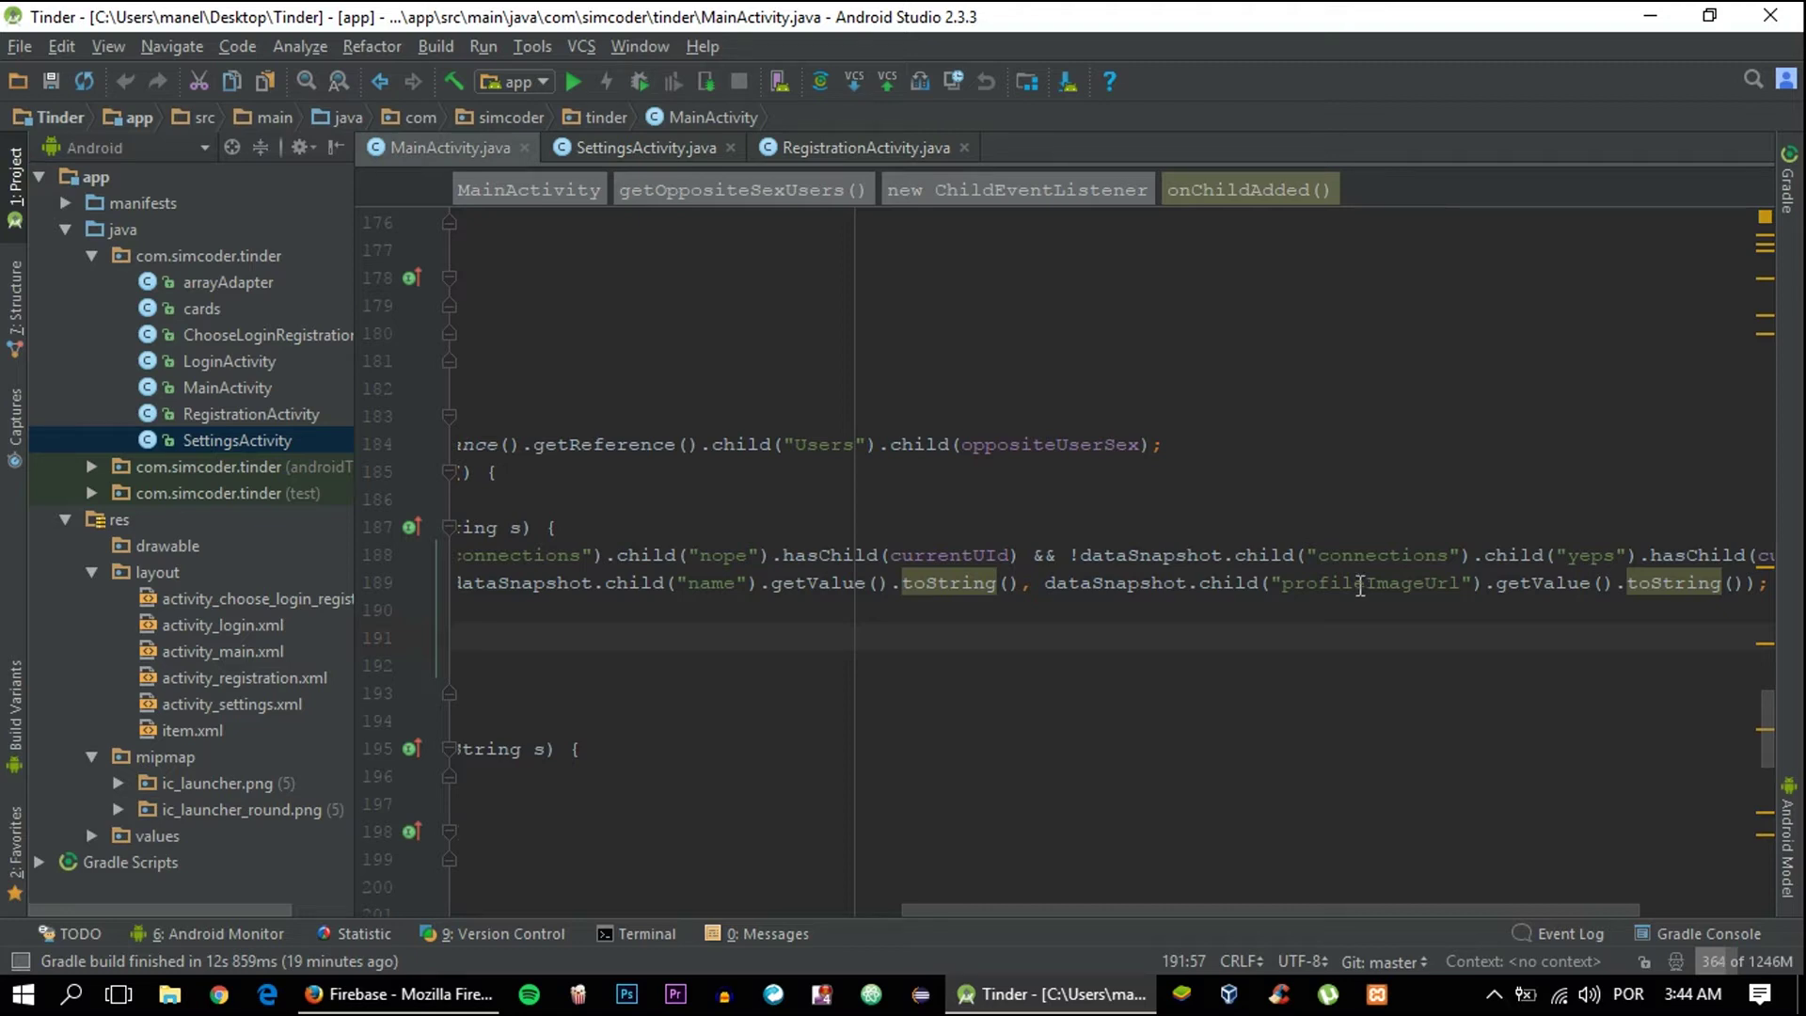
key("alt+Tab")
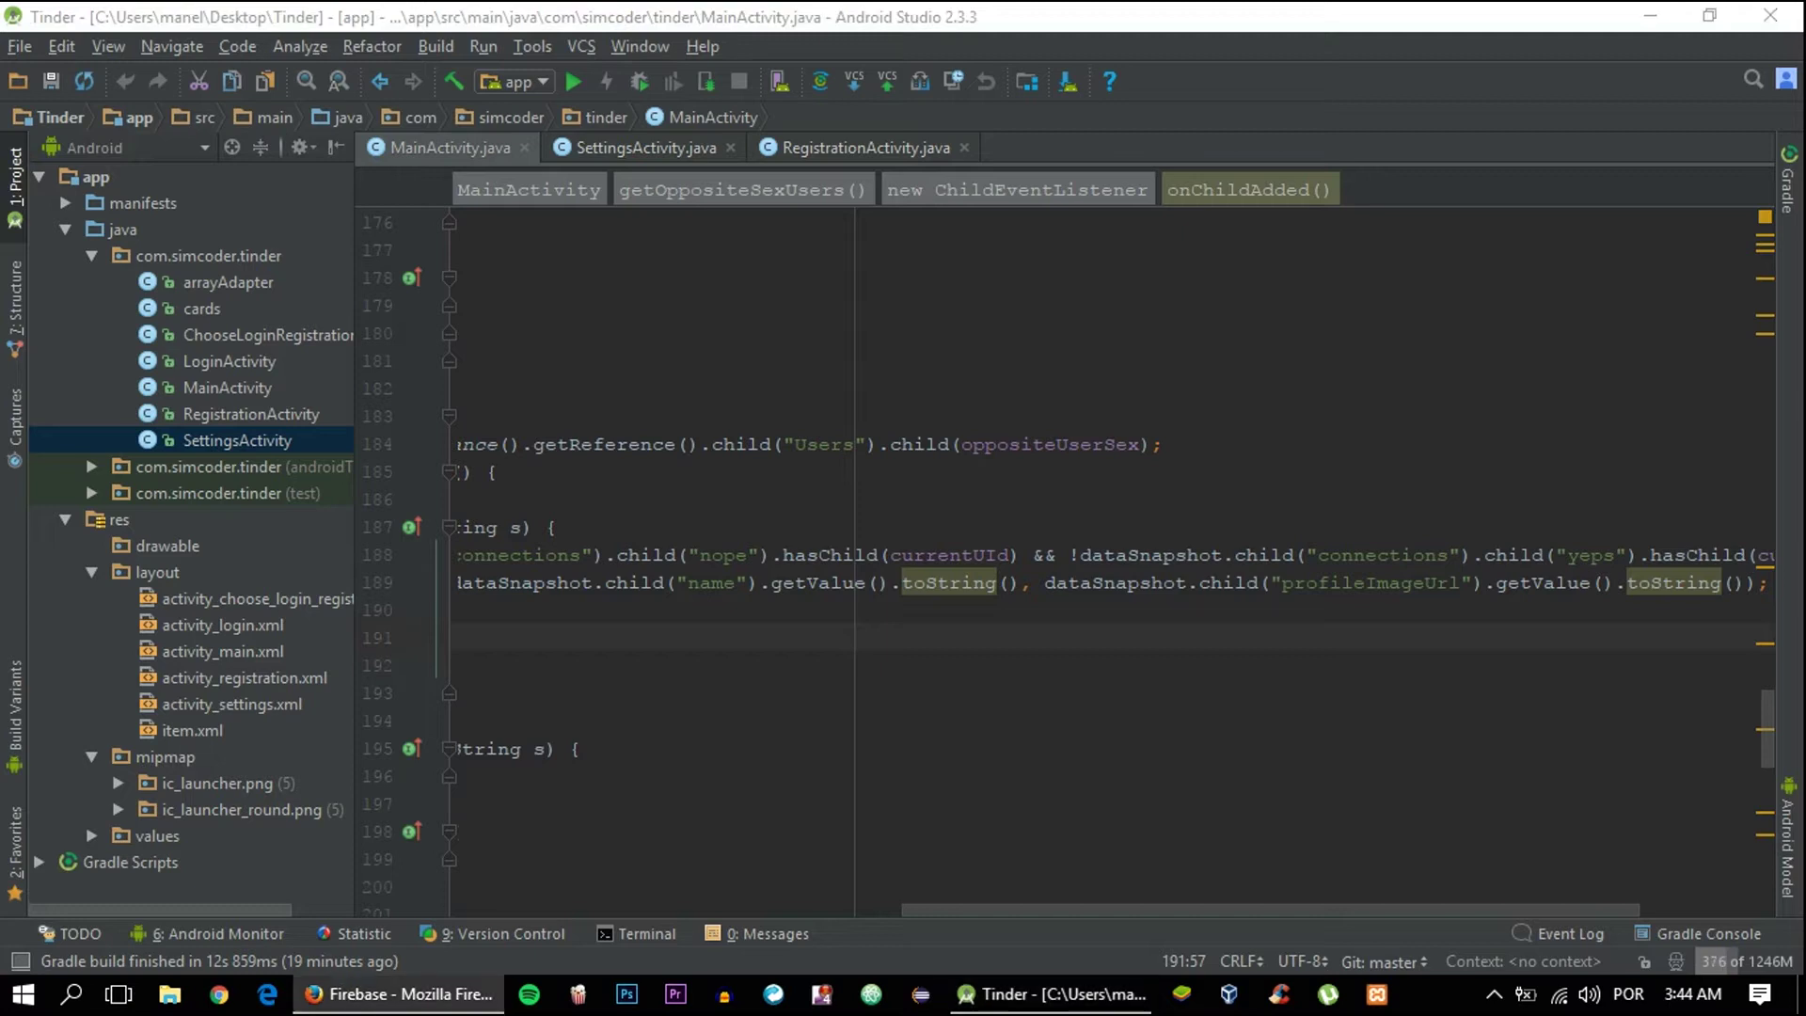
key("ctrl+Tab")
scroll(674, 354, "left", 10)
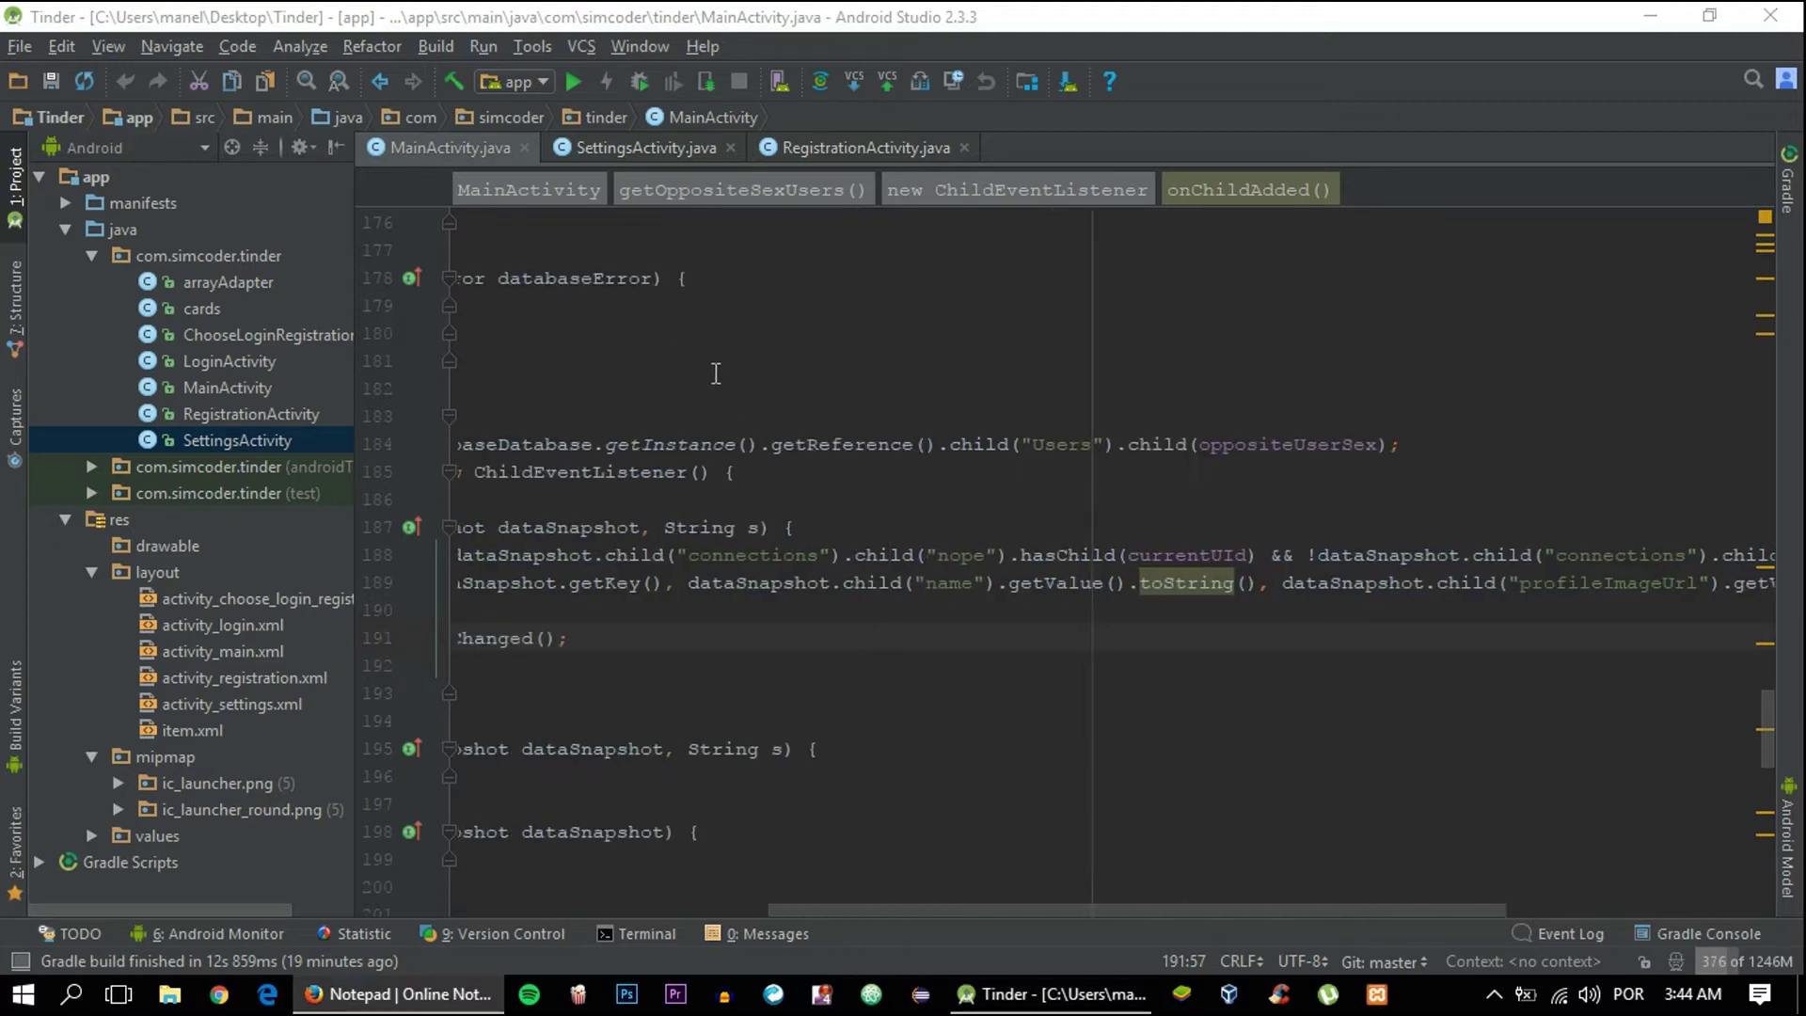
left_click(853, 157)
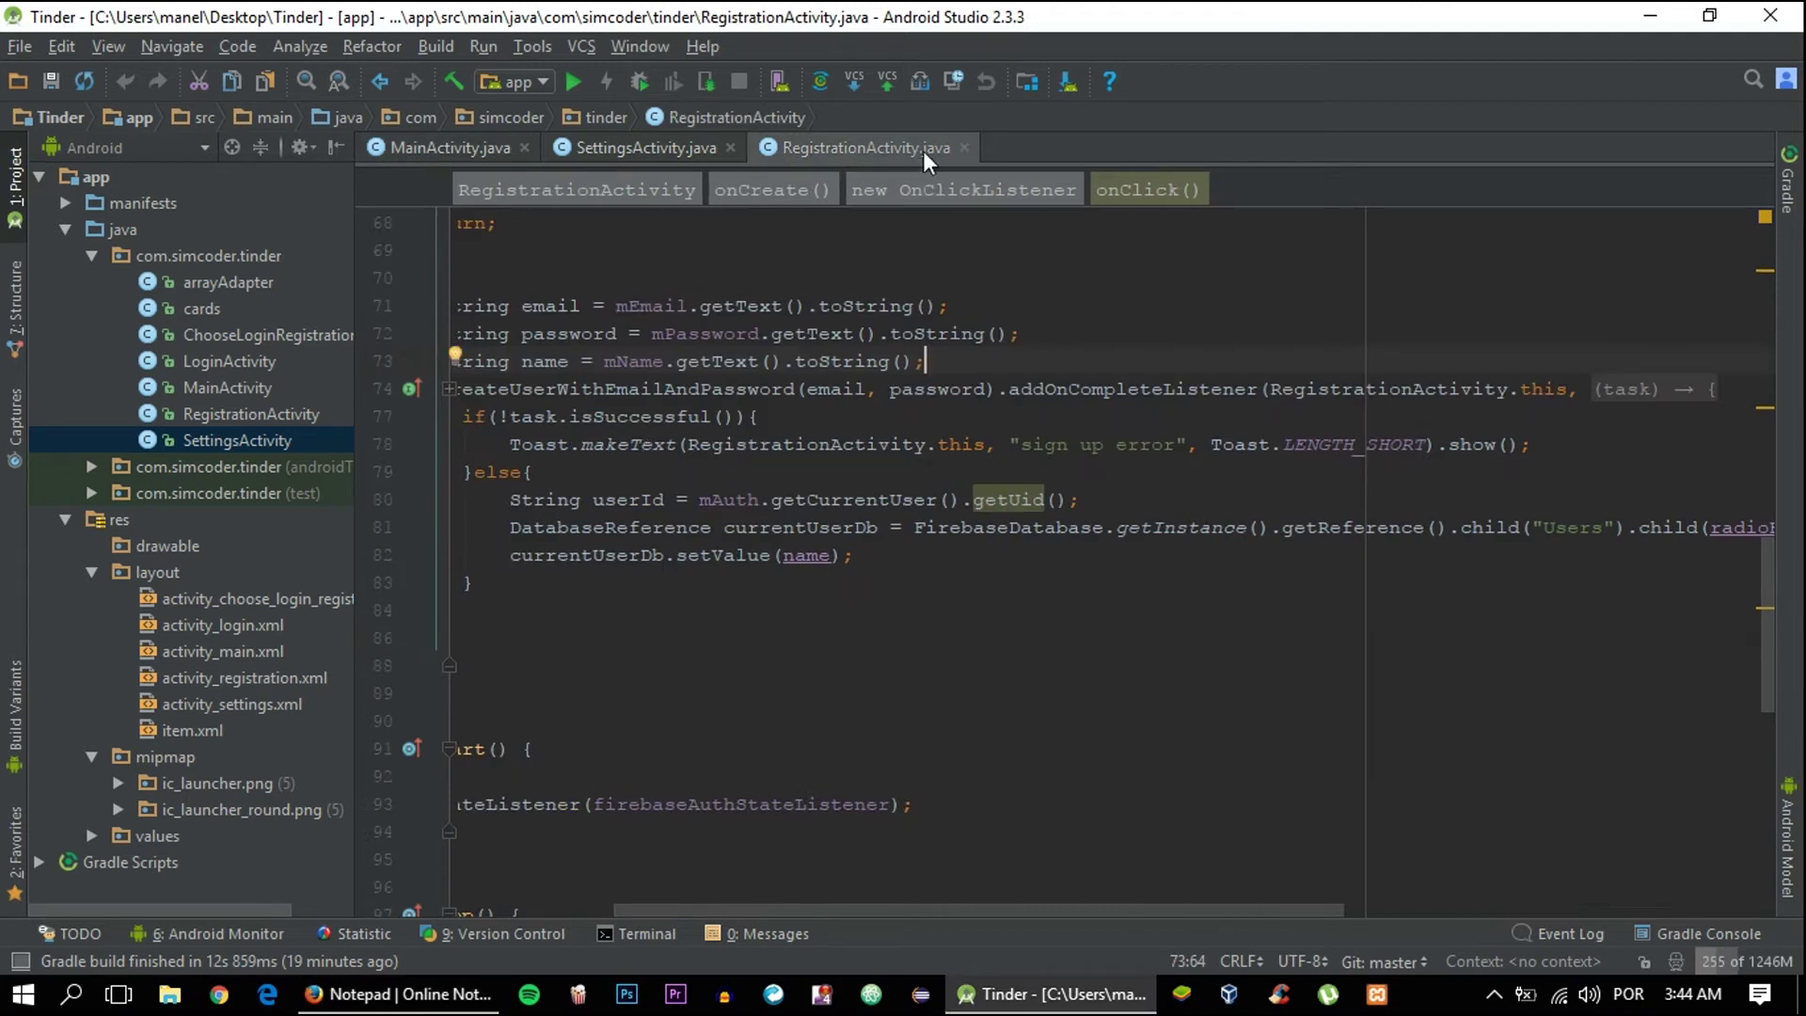
Close SettingsActivity.java, maximize the RegistrationActivity editor, then go back to the browser notes
middle_click(638, 148)
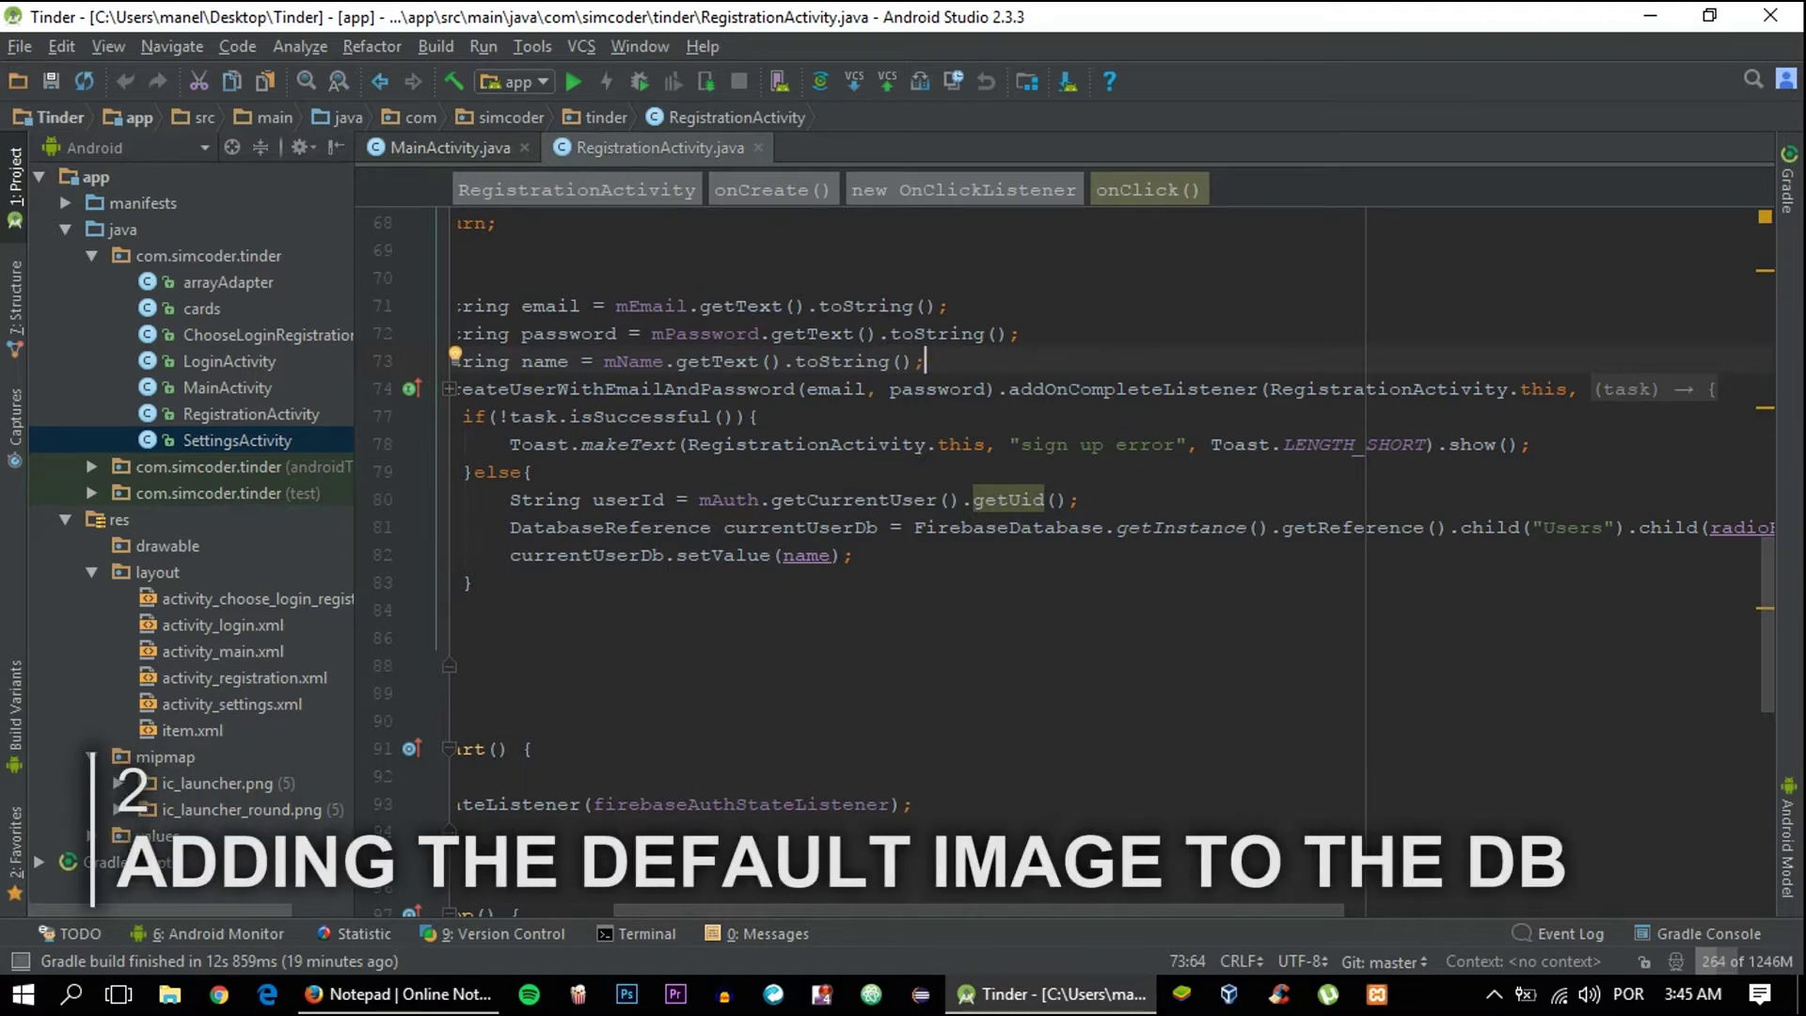
scroll(903, 494, "right", 3)
scroll(904, 494, "right", 3)
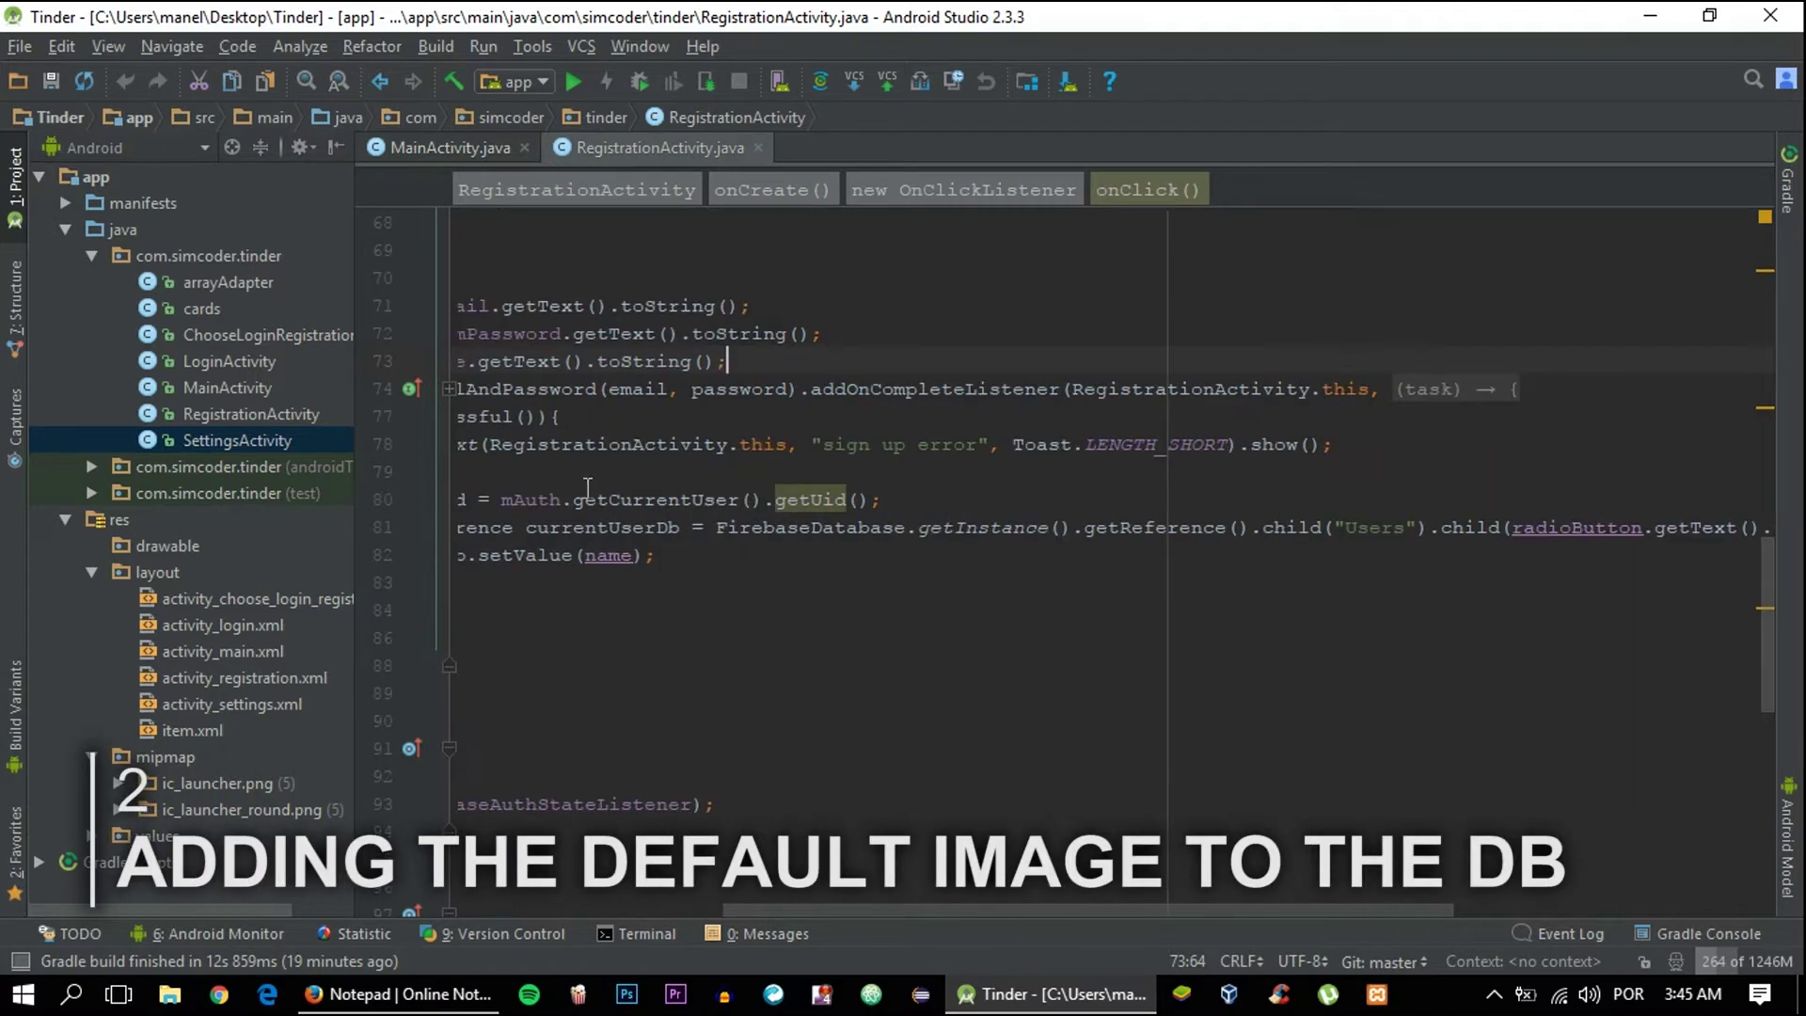
double_click(593, 149)
scroll(636, 423, "left", 6)
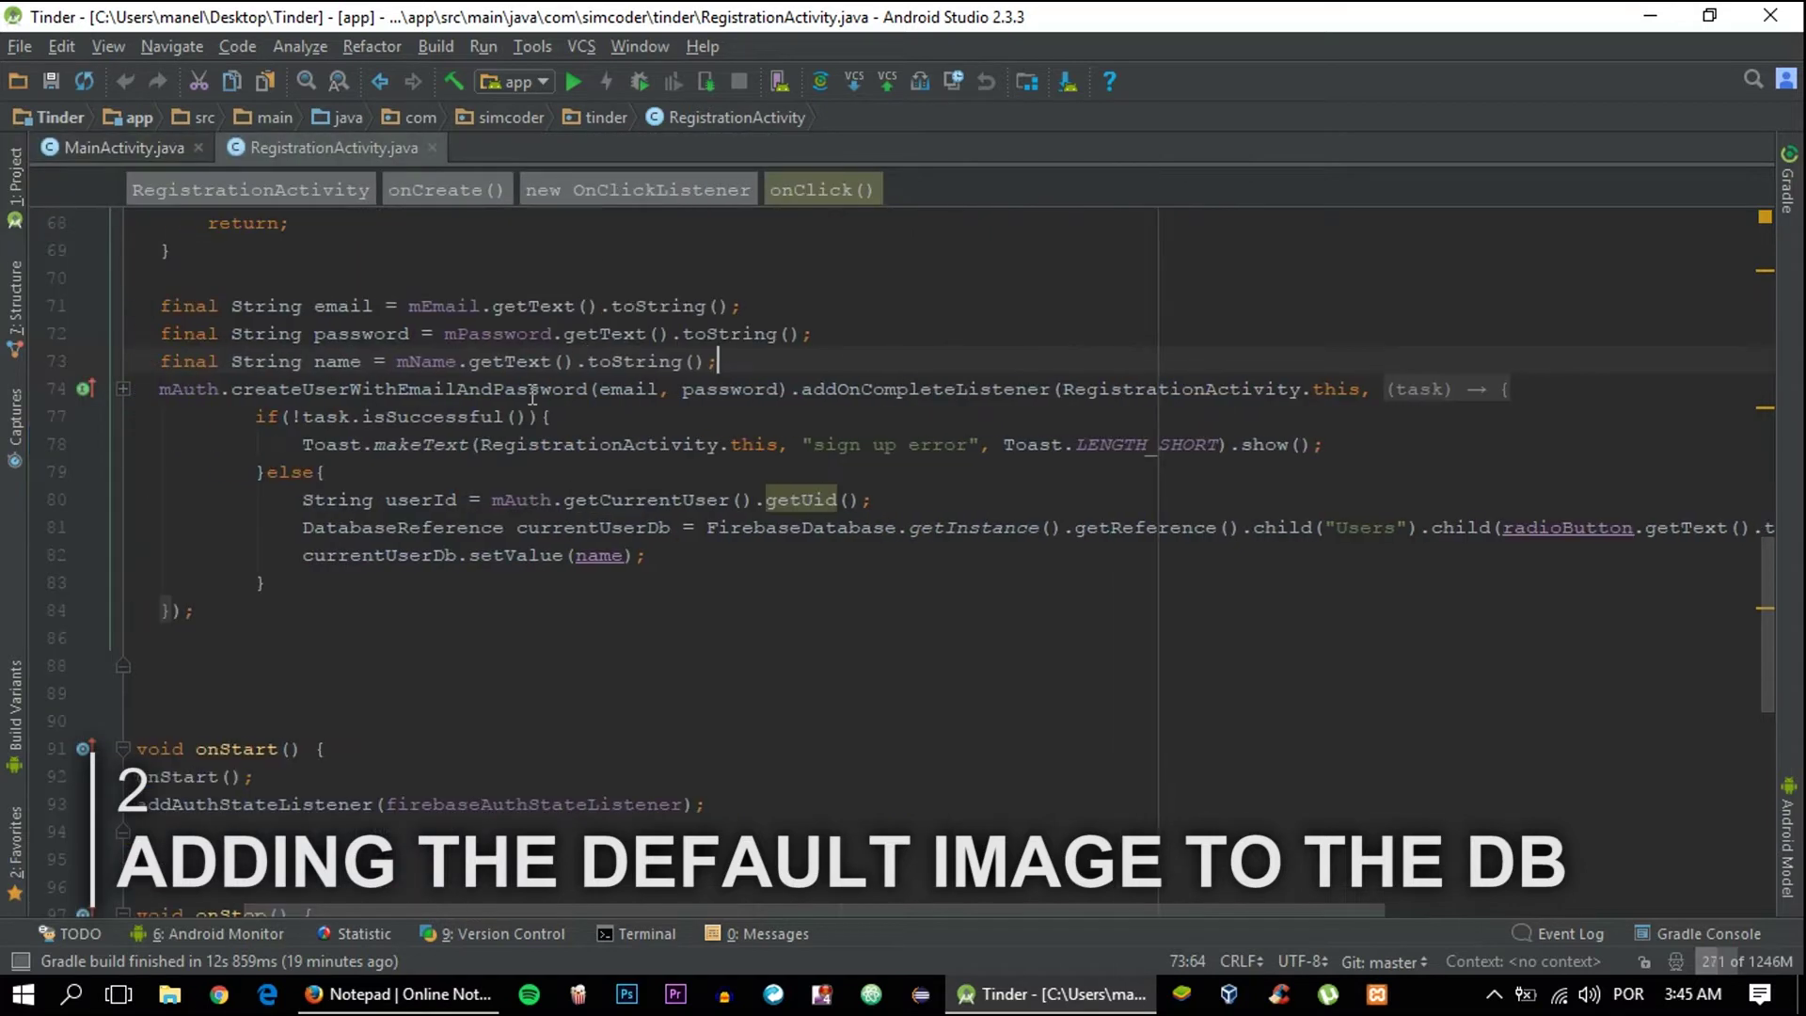
scroll(550, 501, "right", 3)
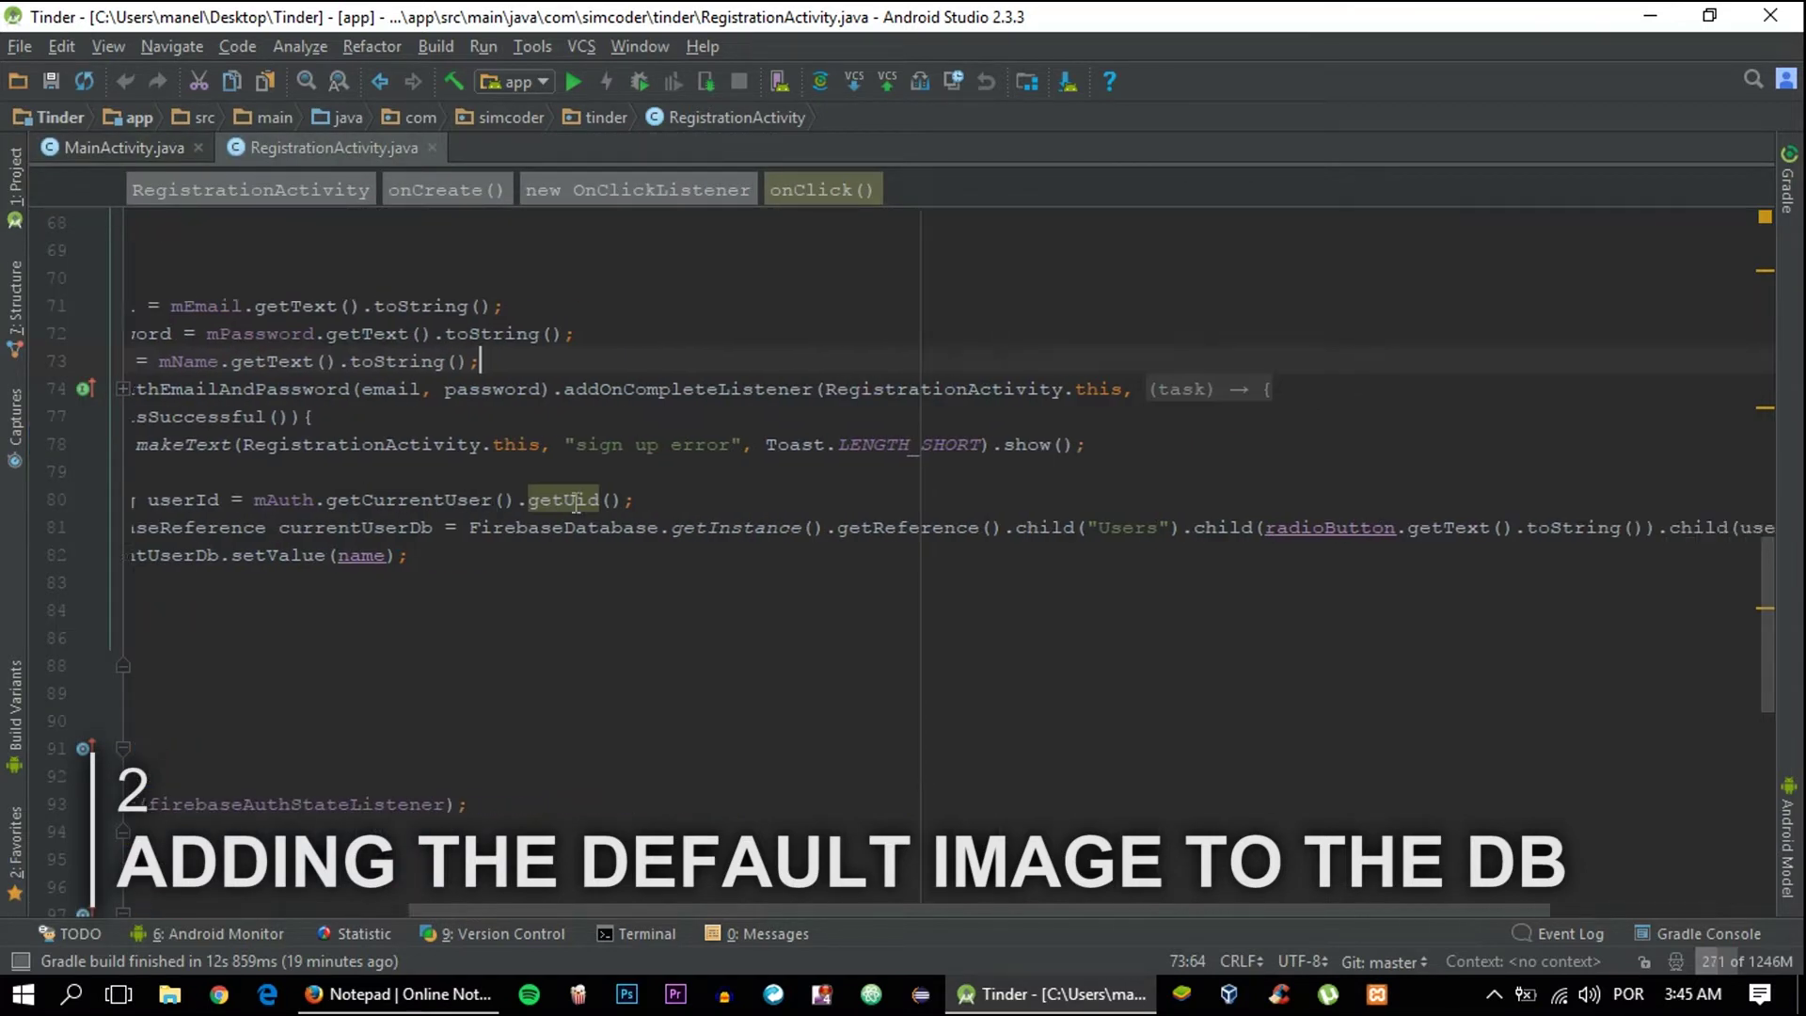
scroll(565, 504, "left", 1)
scroll(575, 502, "left", 3)
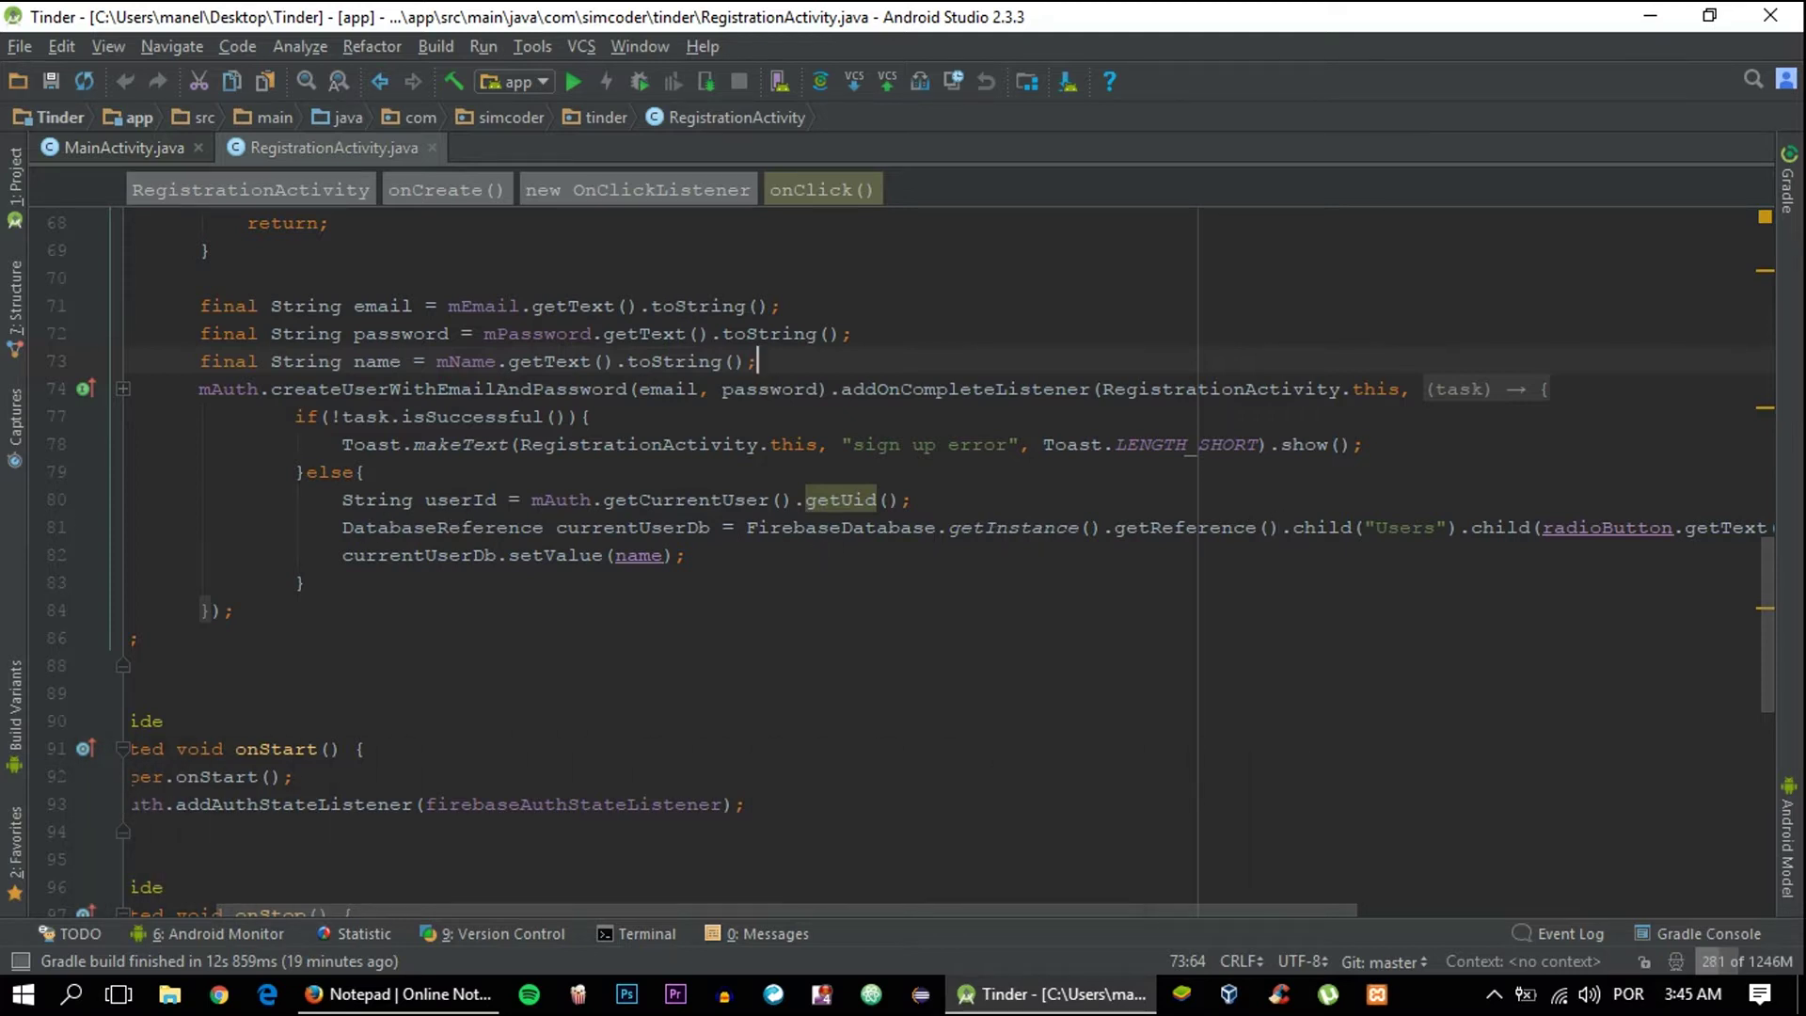
key("alt+Tab")
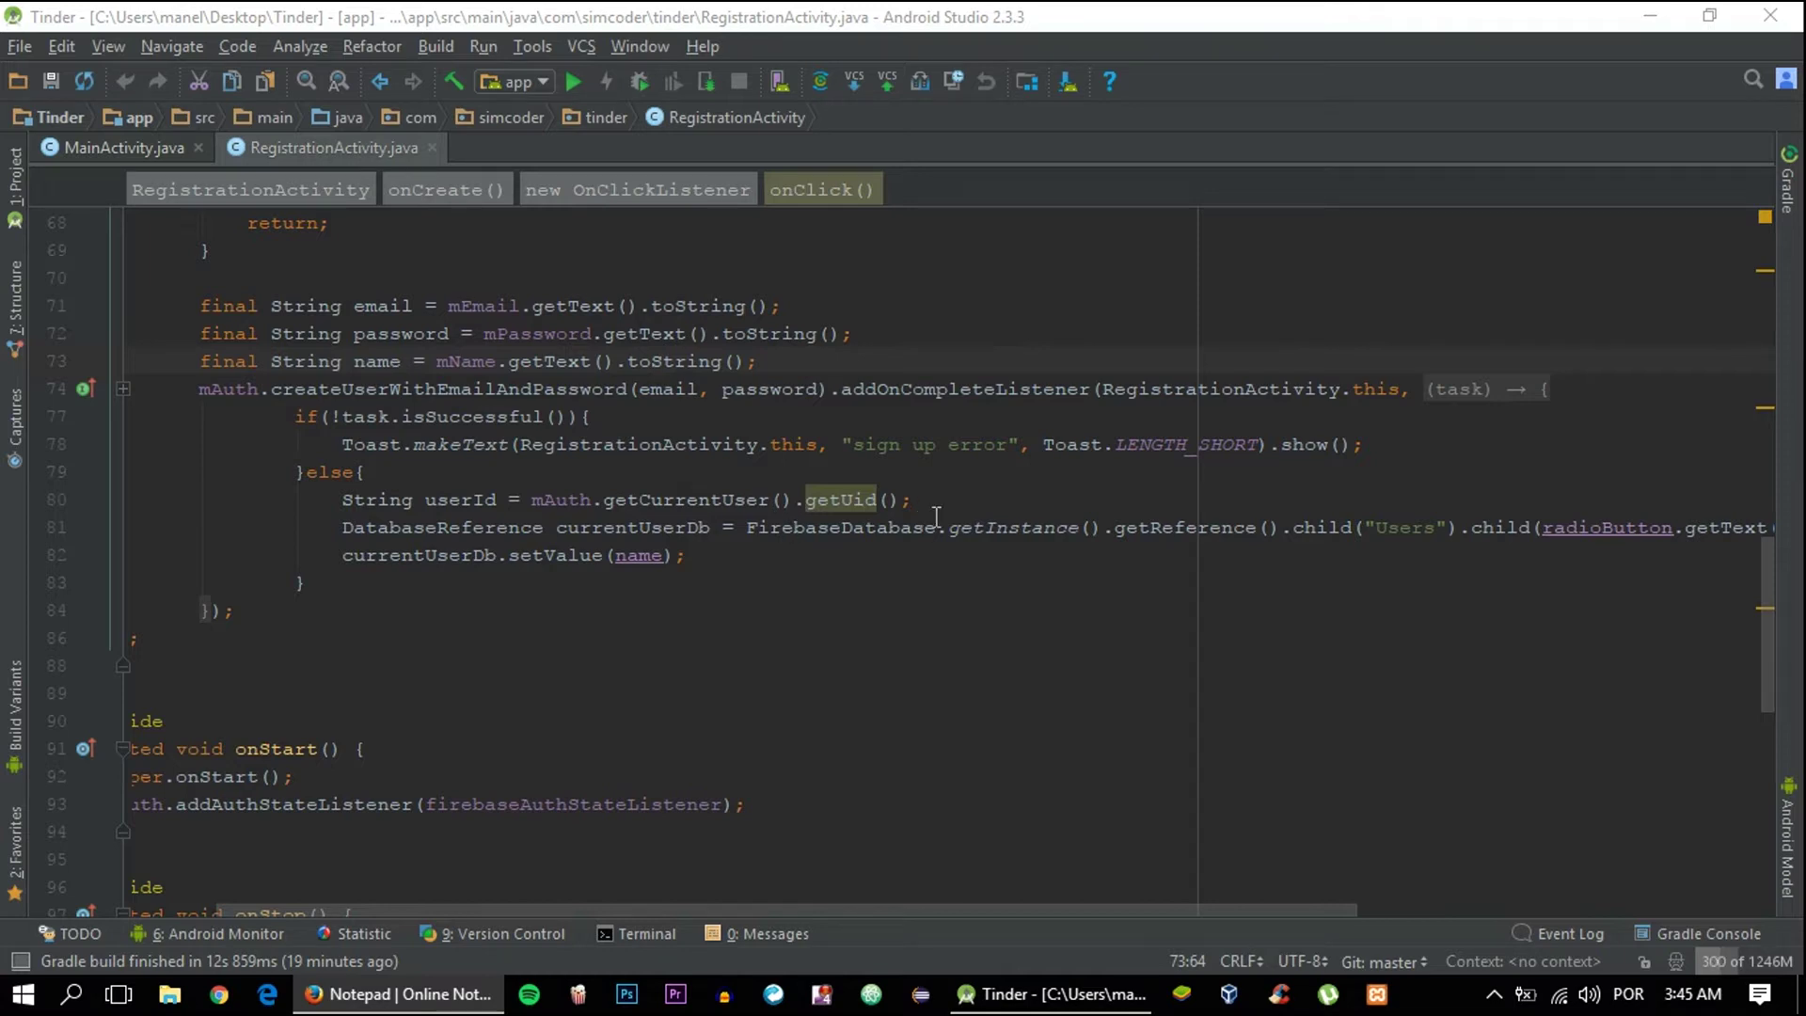
scroll(960, 530, "right", 5)
scroll(1073, 528, "right", 5)
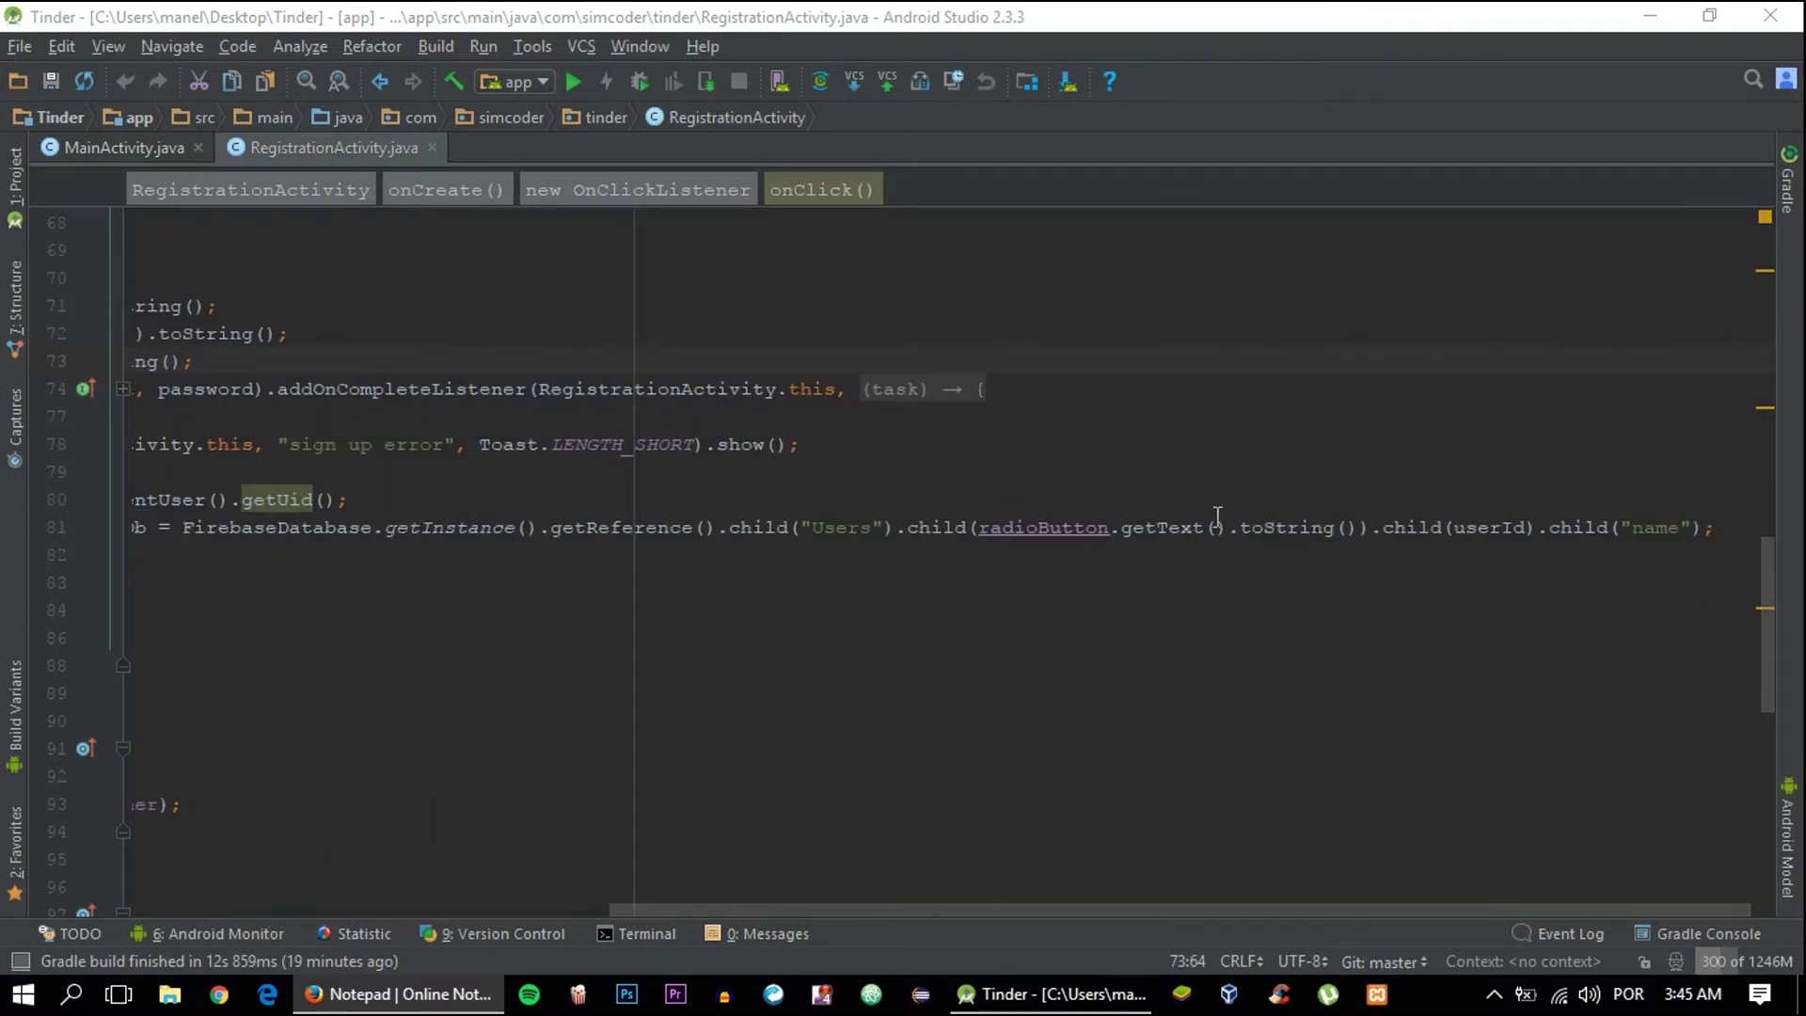
Remove .child("name") from the currentUserDb reference and add a blank line for the userInfo map
left_click(1157, 512)
scroll(1129, 508, "left", 5)
scroll(1115, 503, "left", 5)
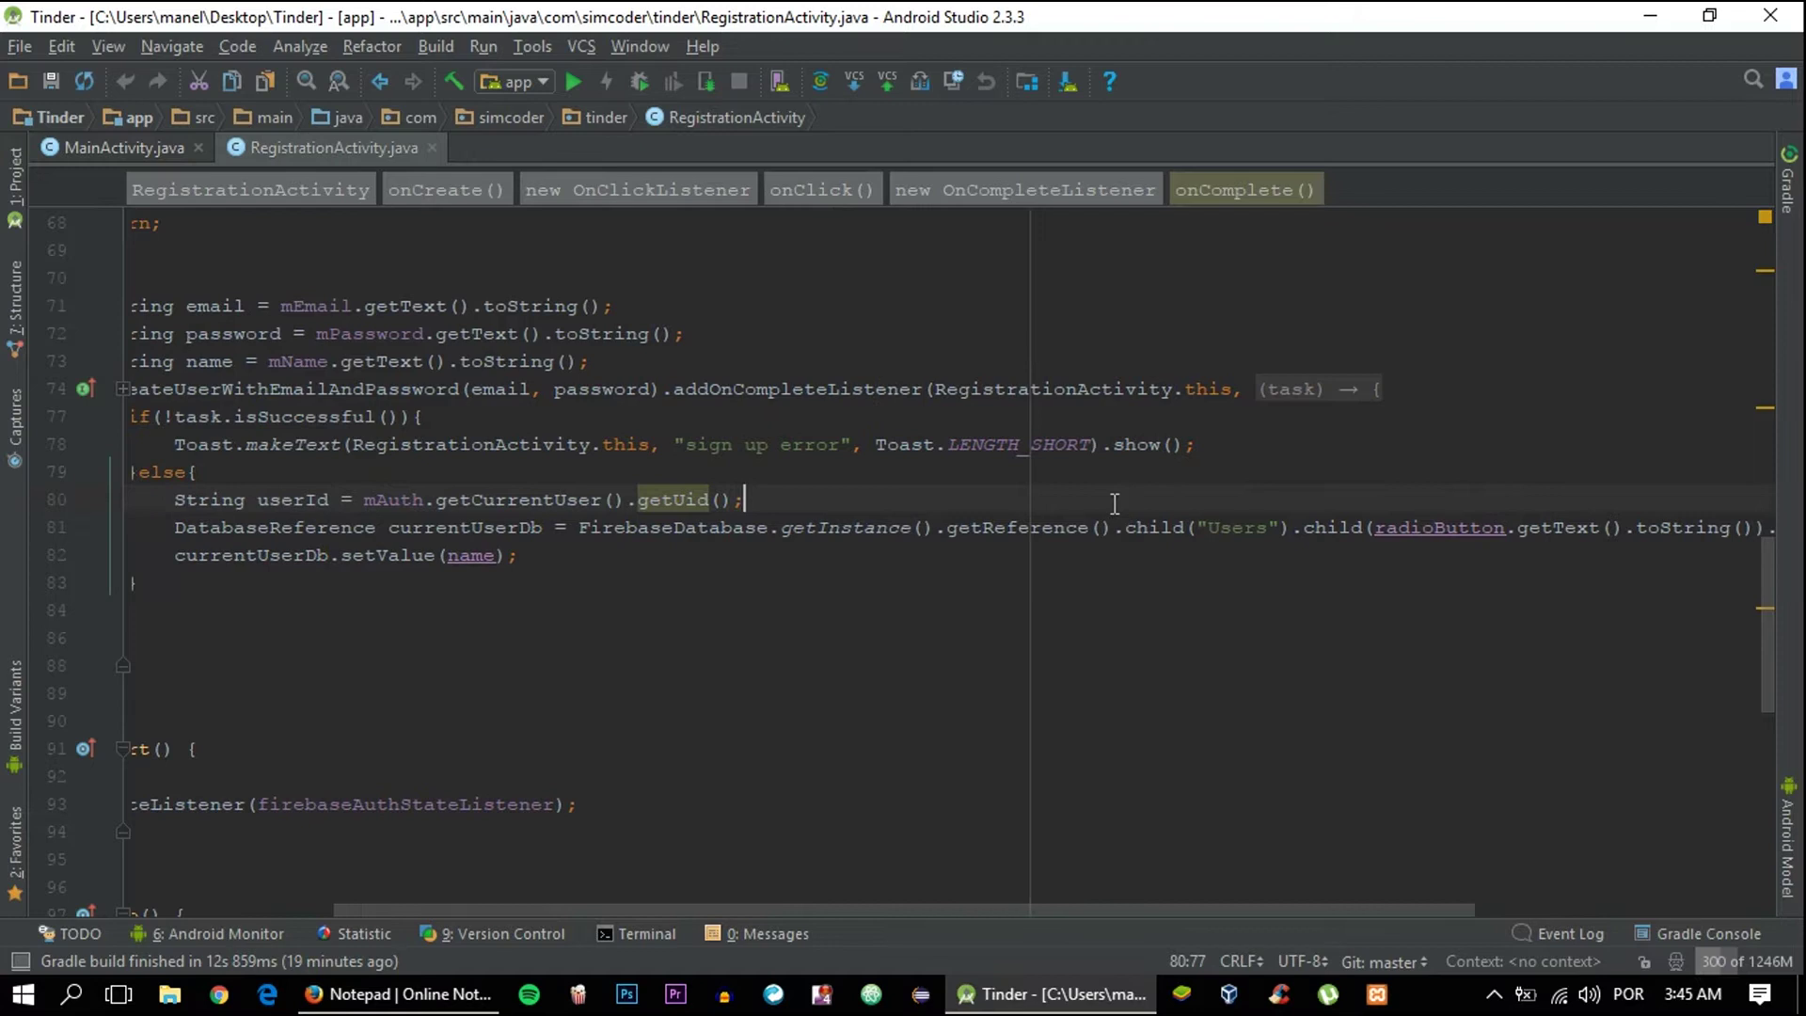
key("Return")
type("String")
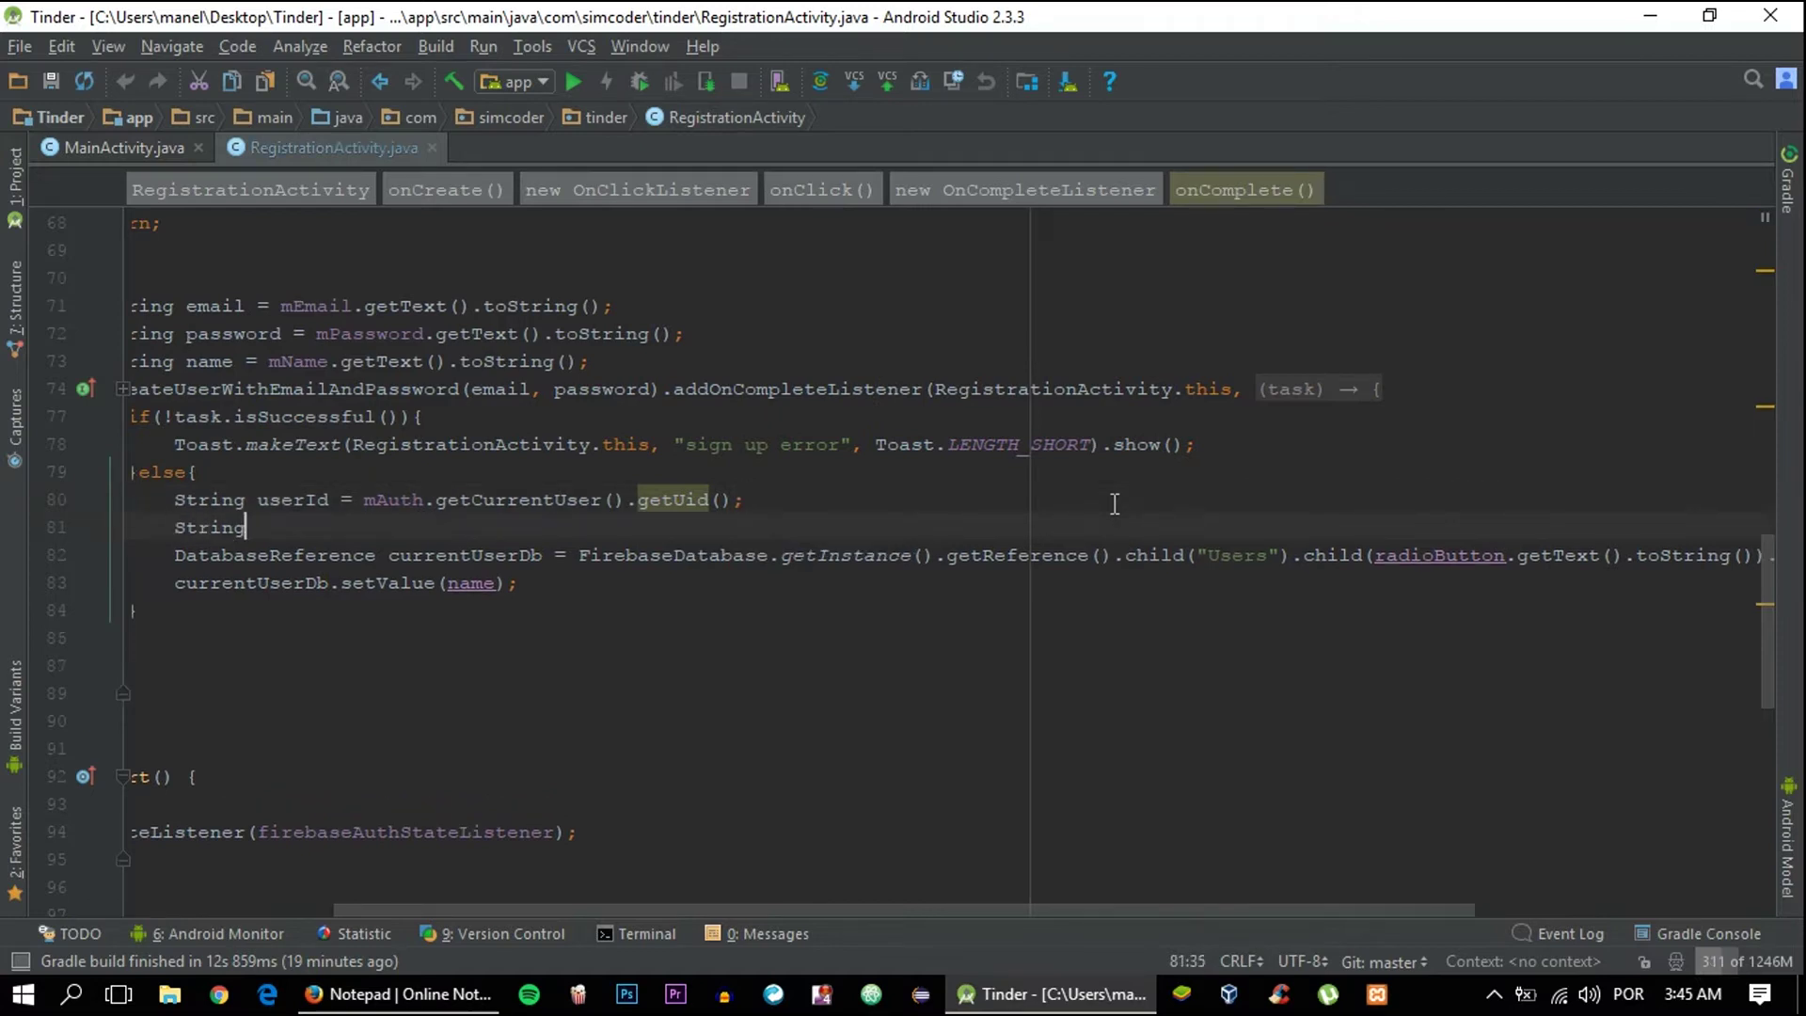
key("BackSpace")
key("BackSpace")
key("BackSpace")
key("BackSpace")
key("BackSpace")
key("BackSpace")
scroll(1271, 523, "right", 5)
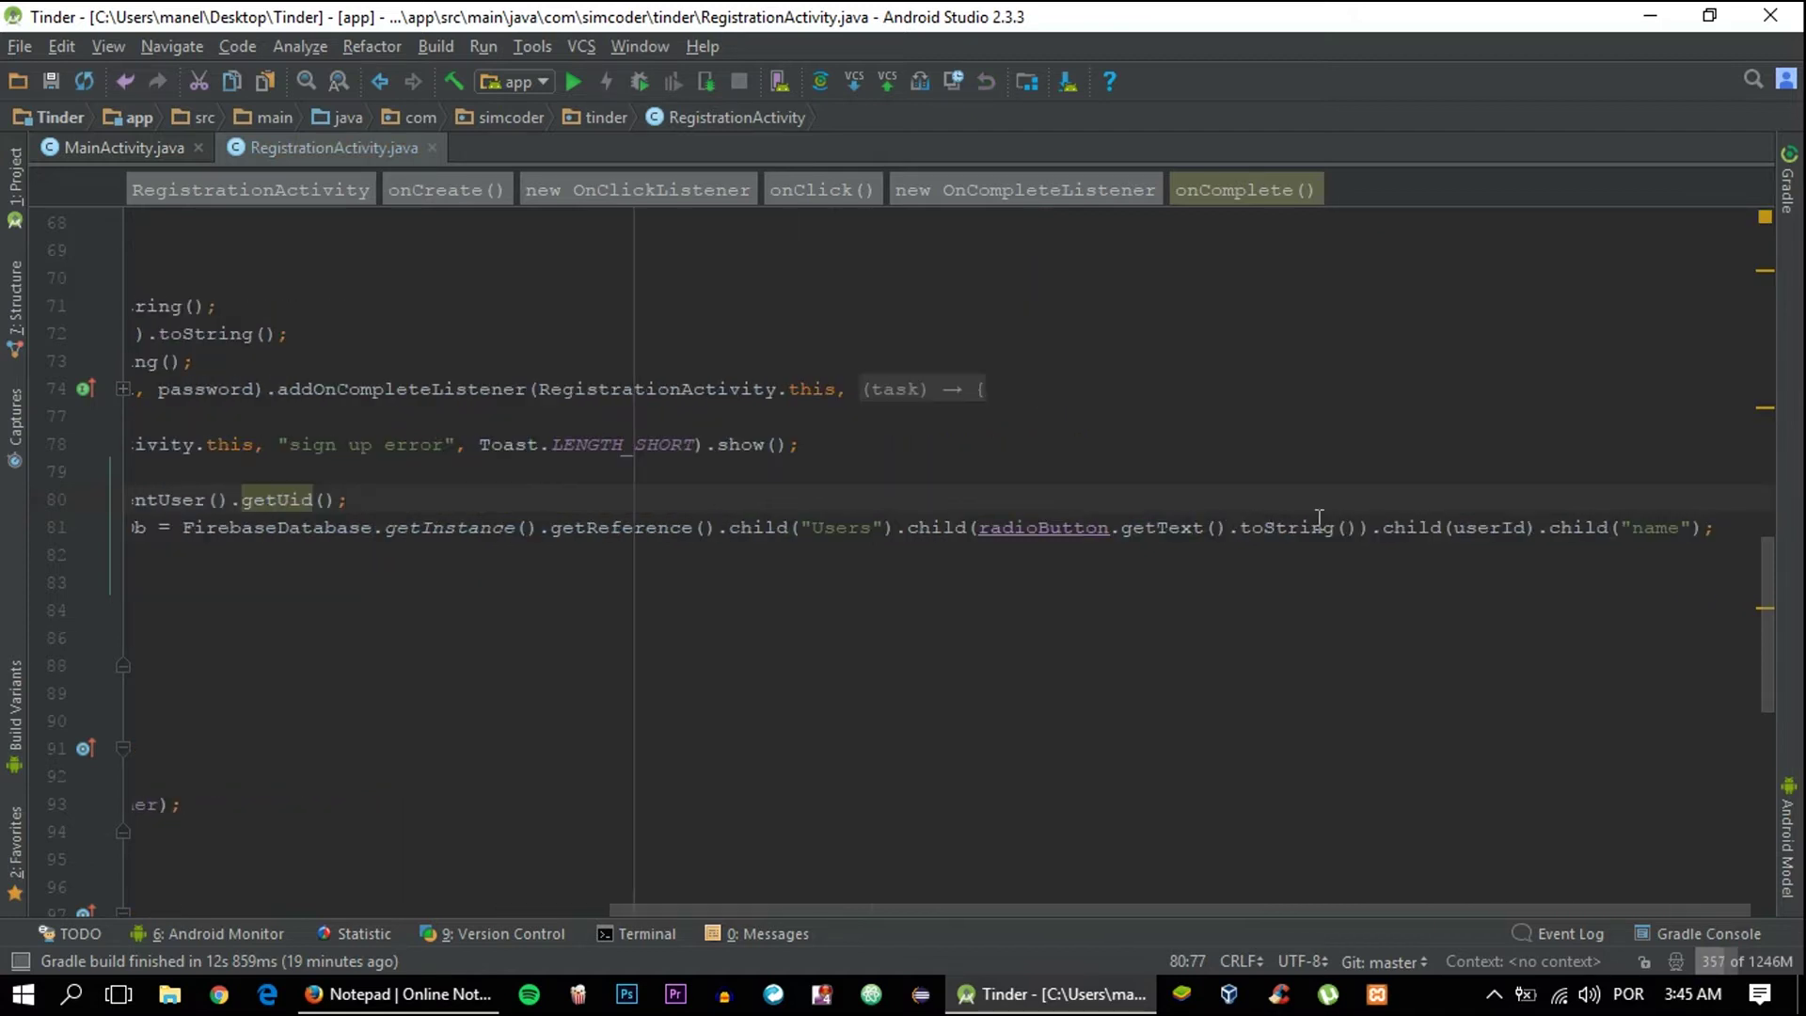
left_click_drag(1538, 528, 1710, 534)
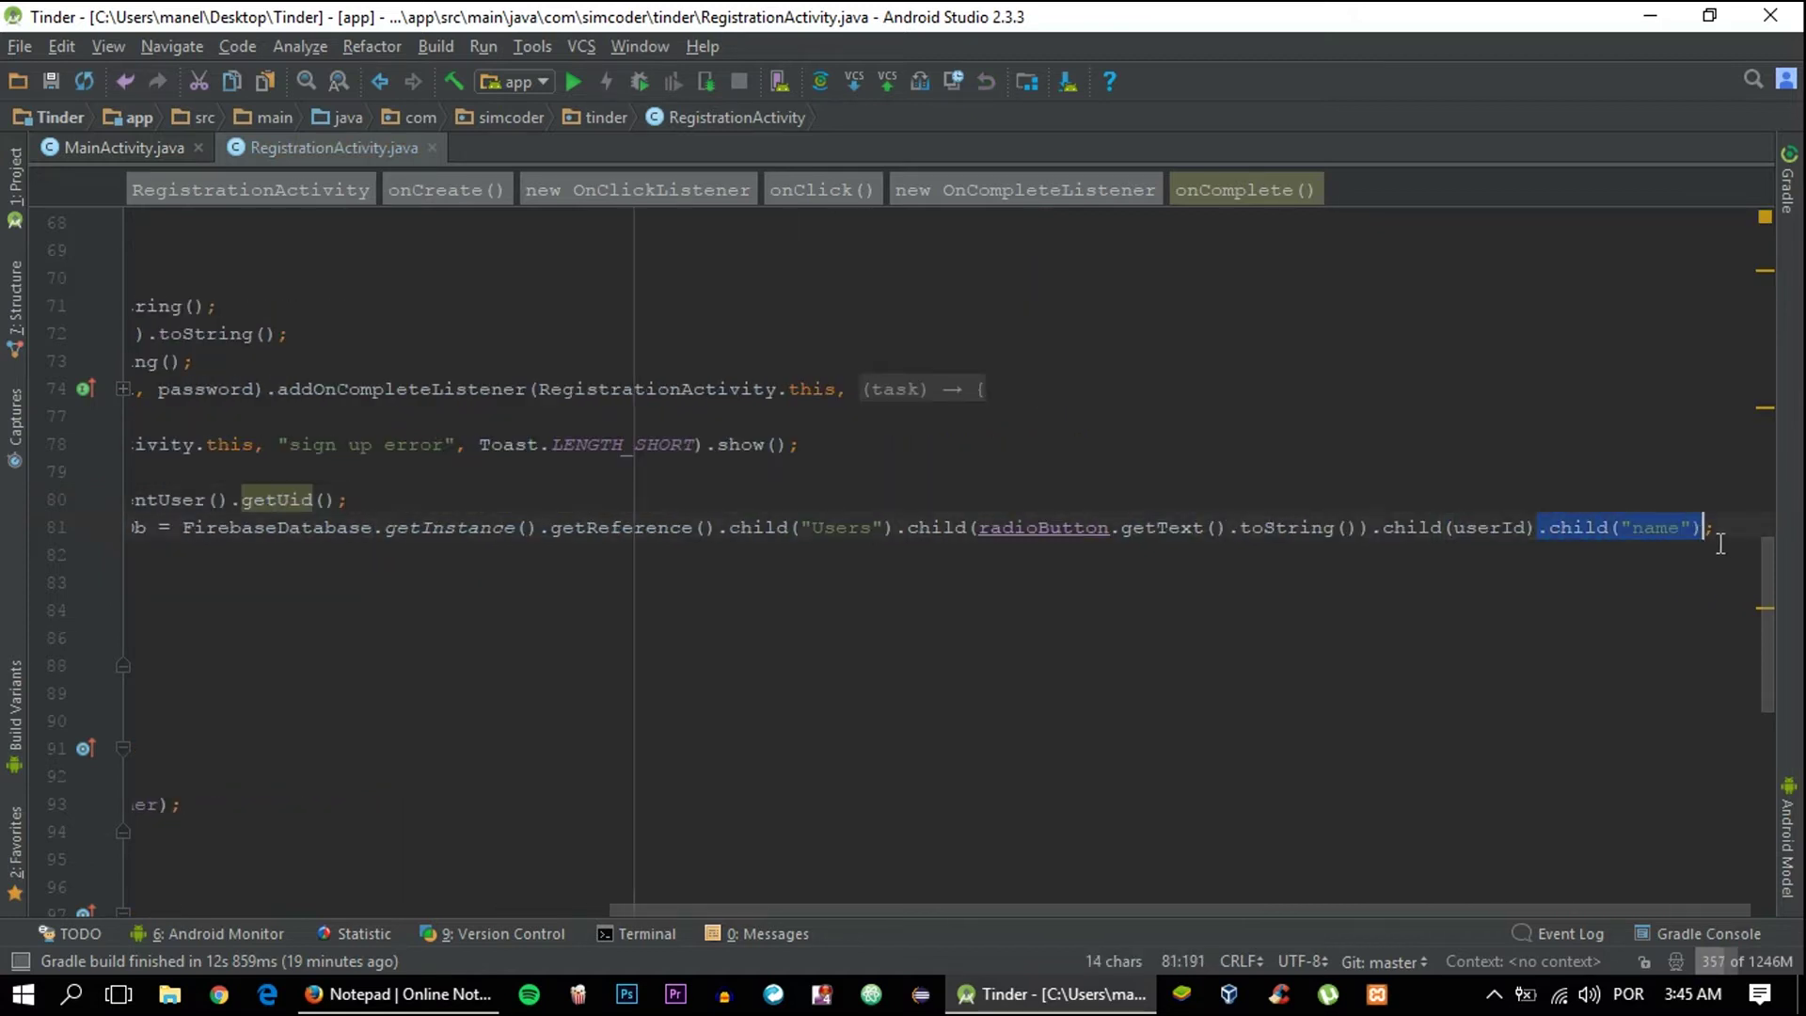
key("BackSpace")
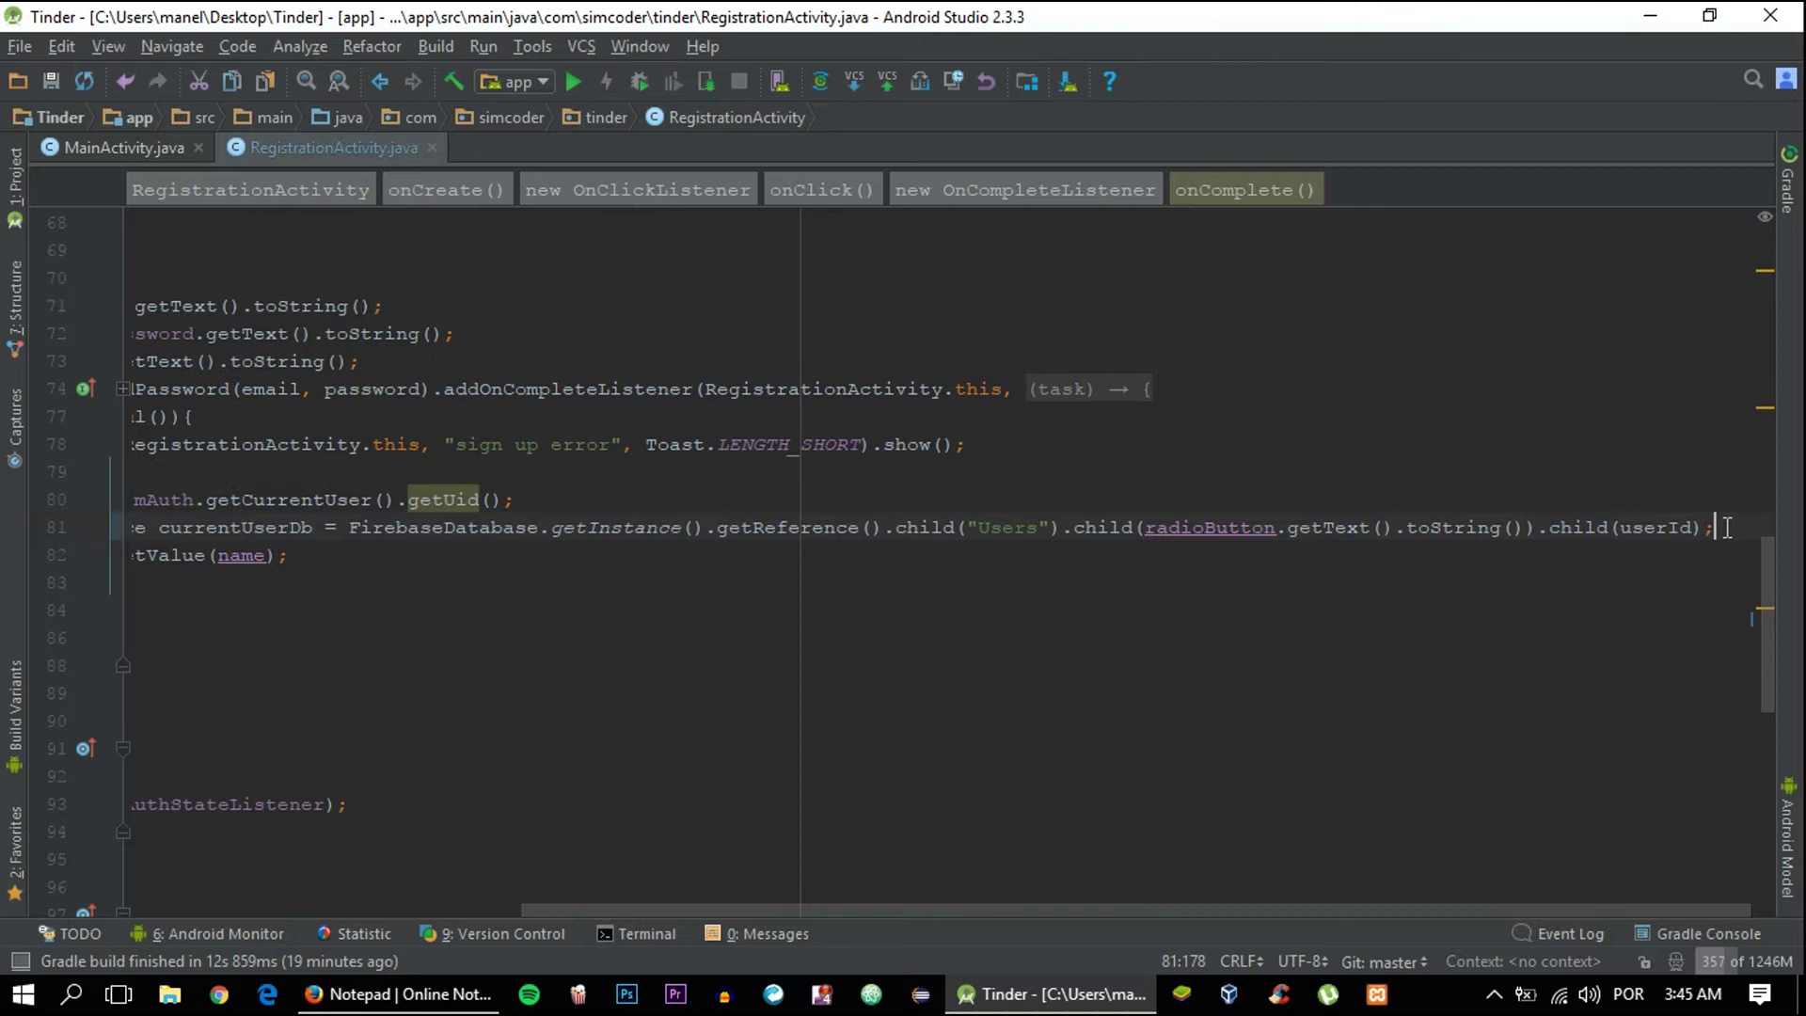
key("Return")
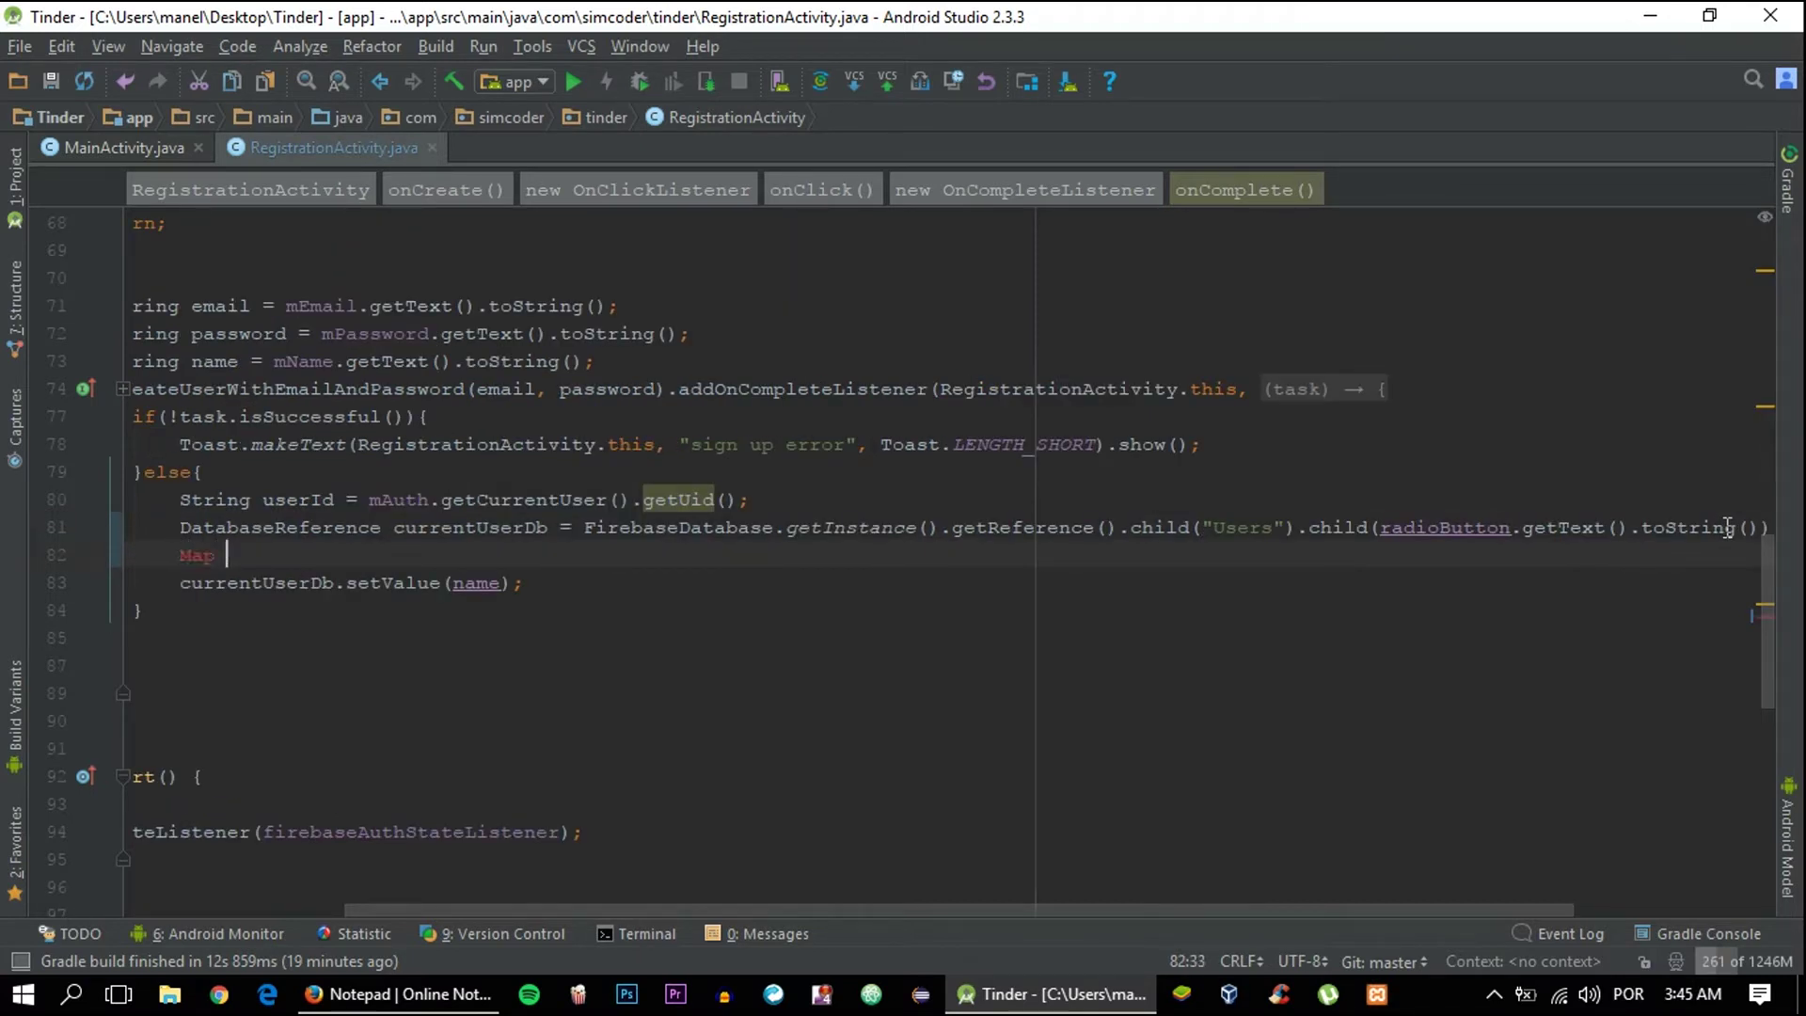
type("userInfo ")
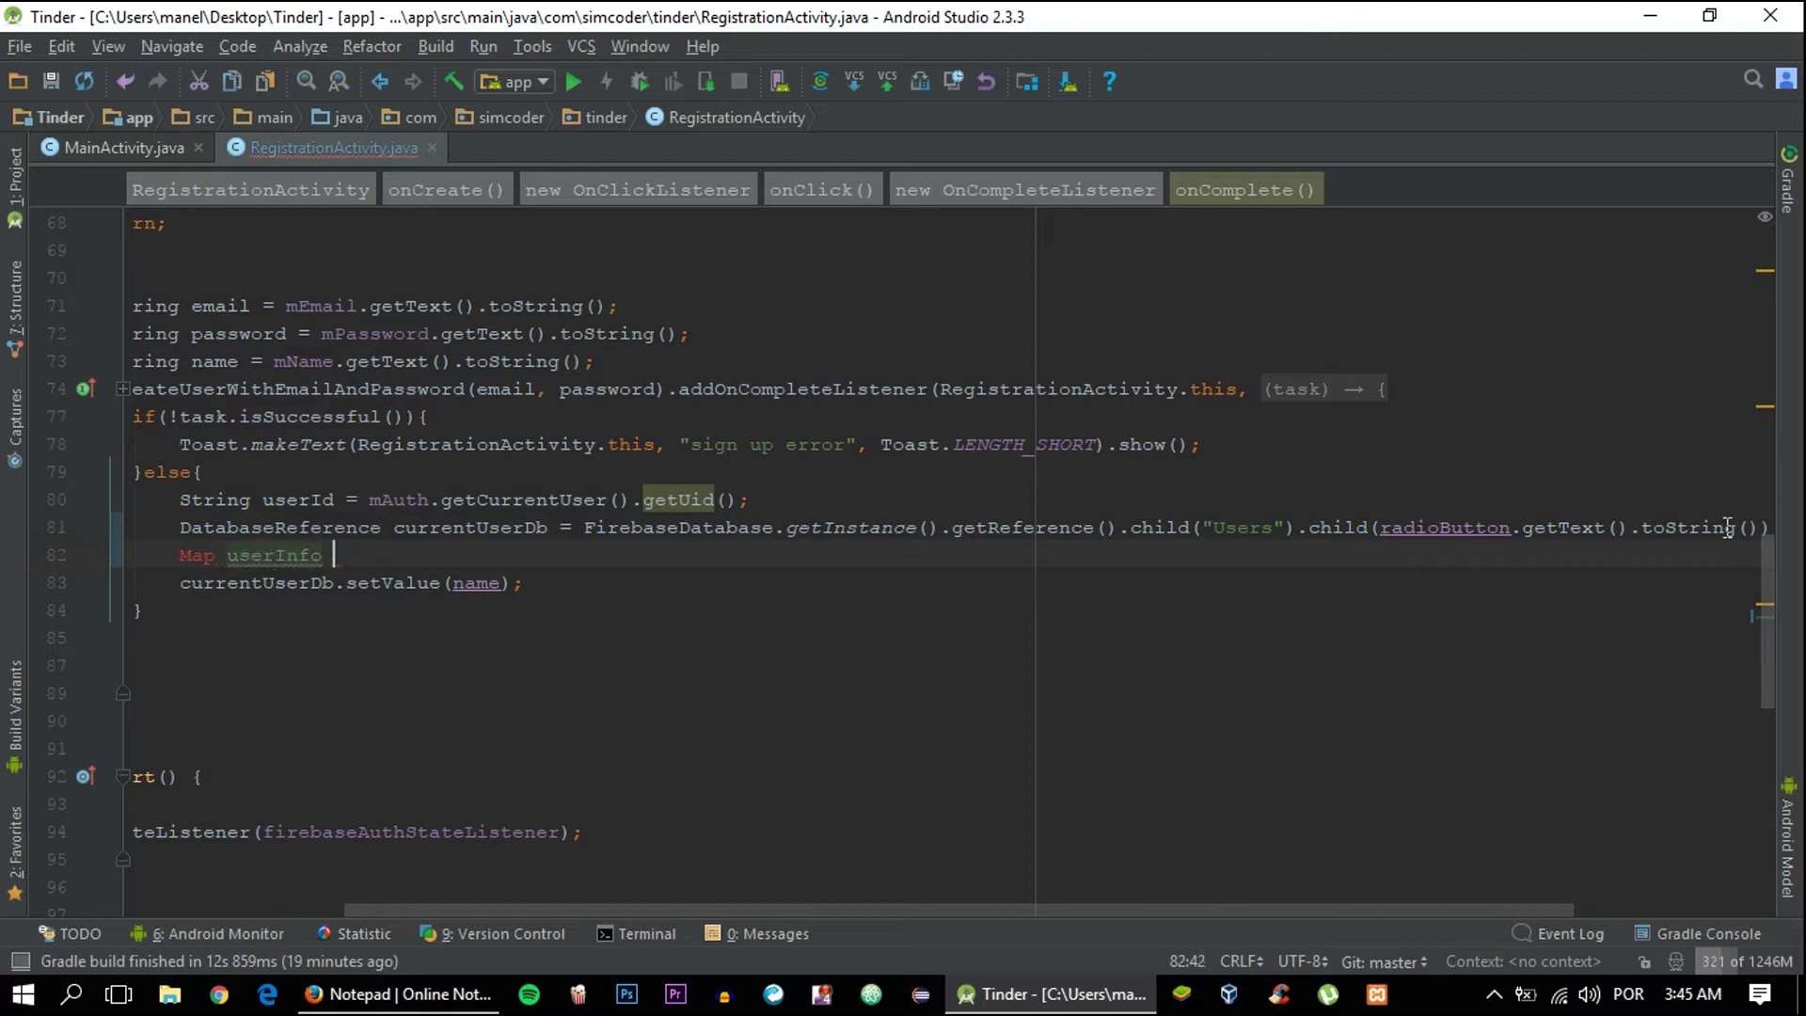
type("= new")
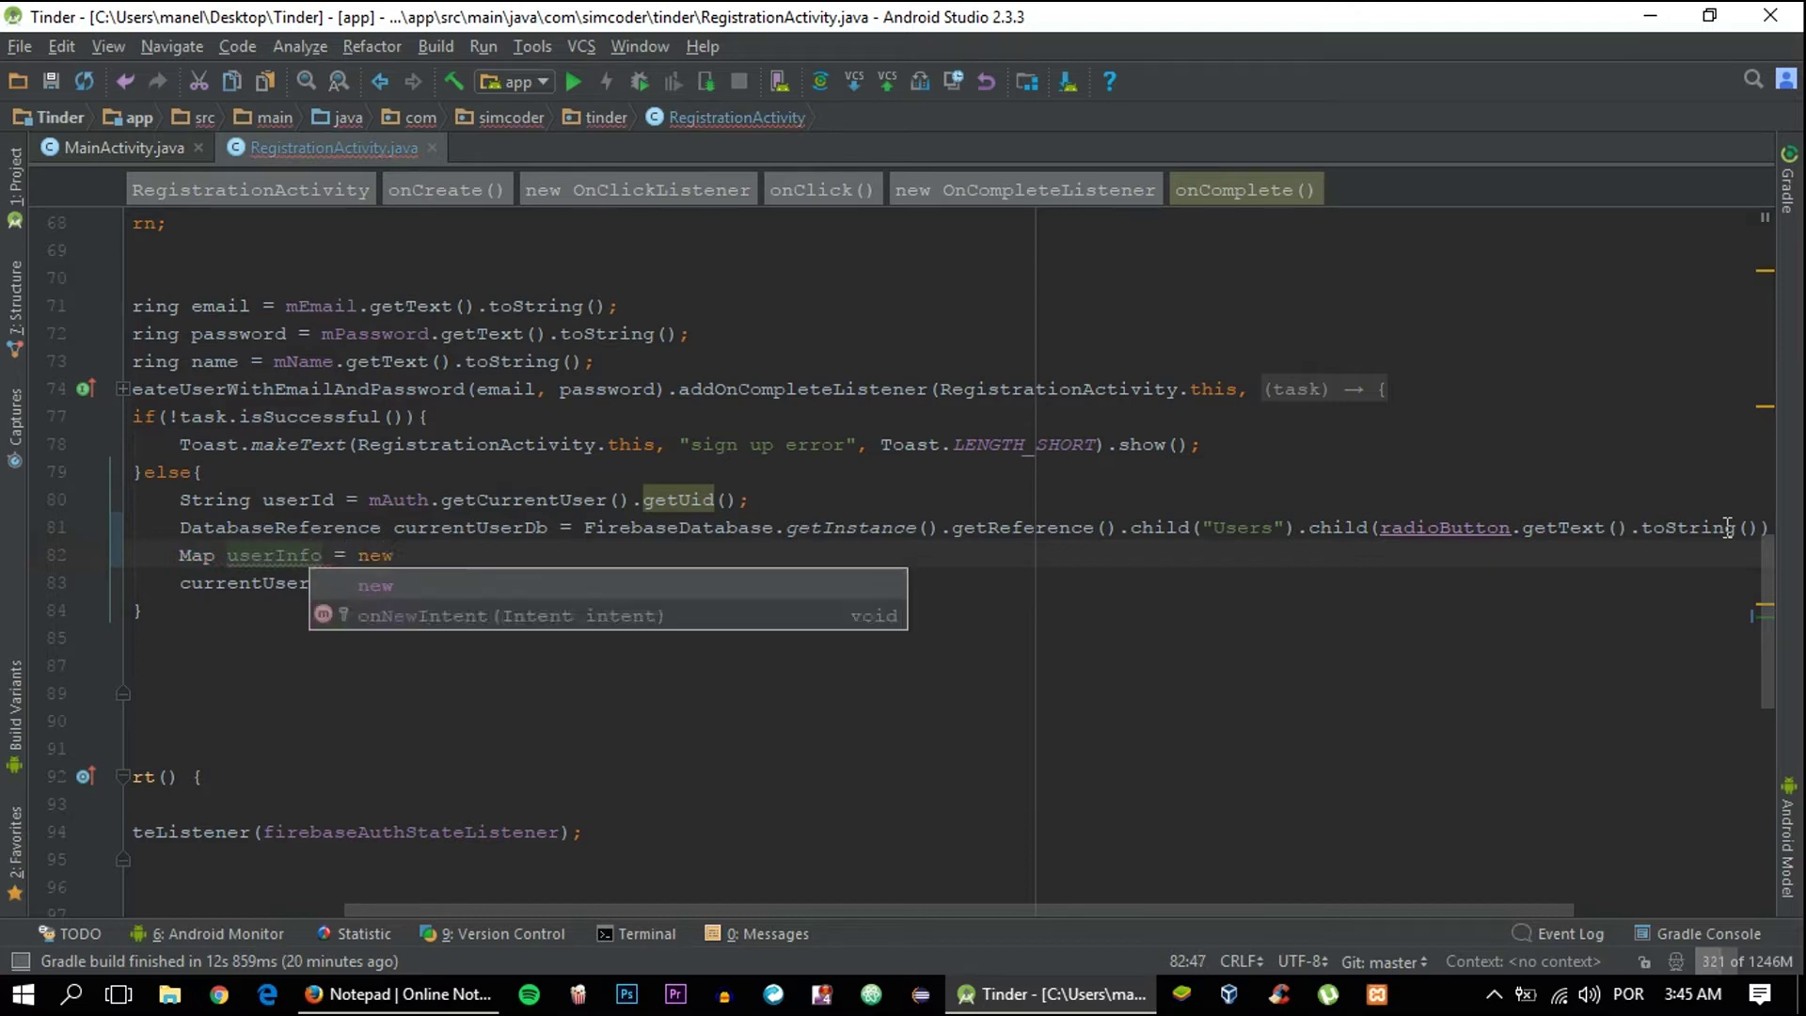
type(" HAsh")
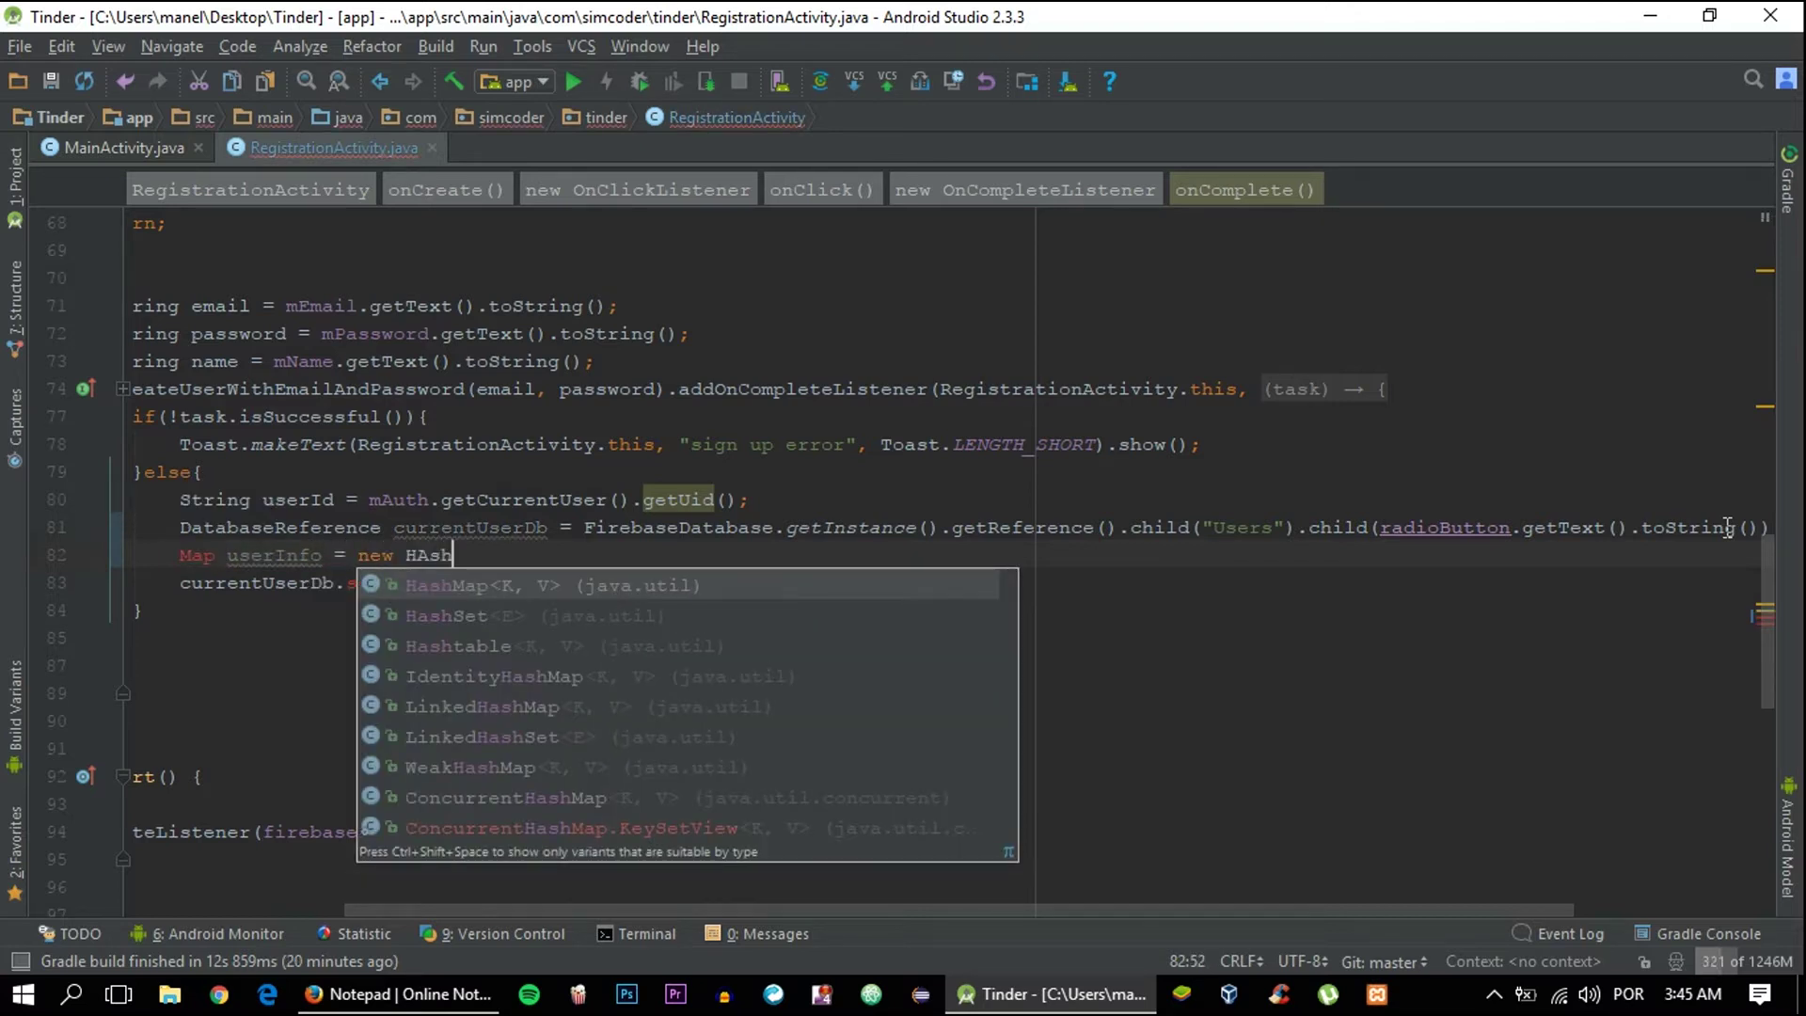
Add Map userInfo = new HashMap<>(), import Map, then put name under key "name"
key("Return")
type("<>()")
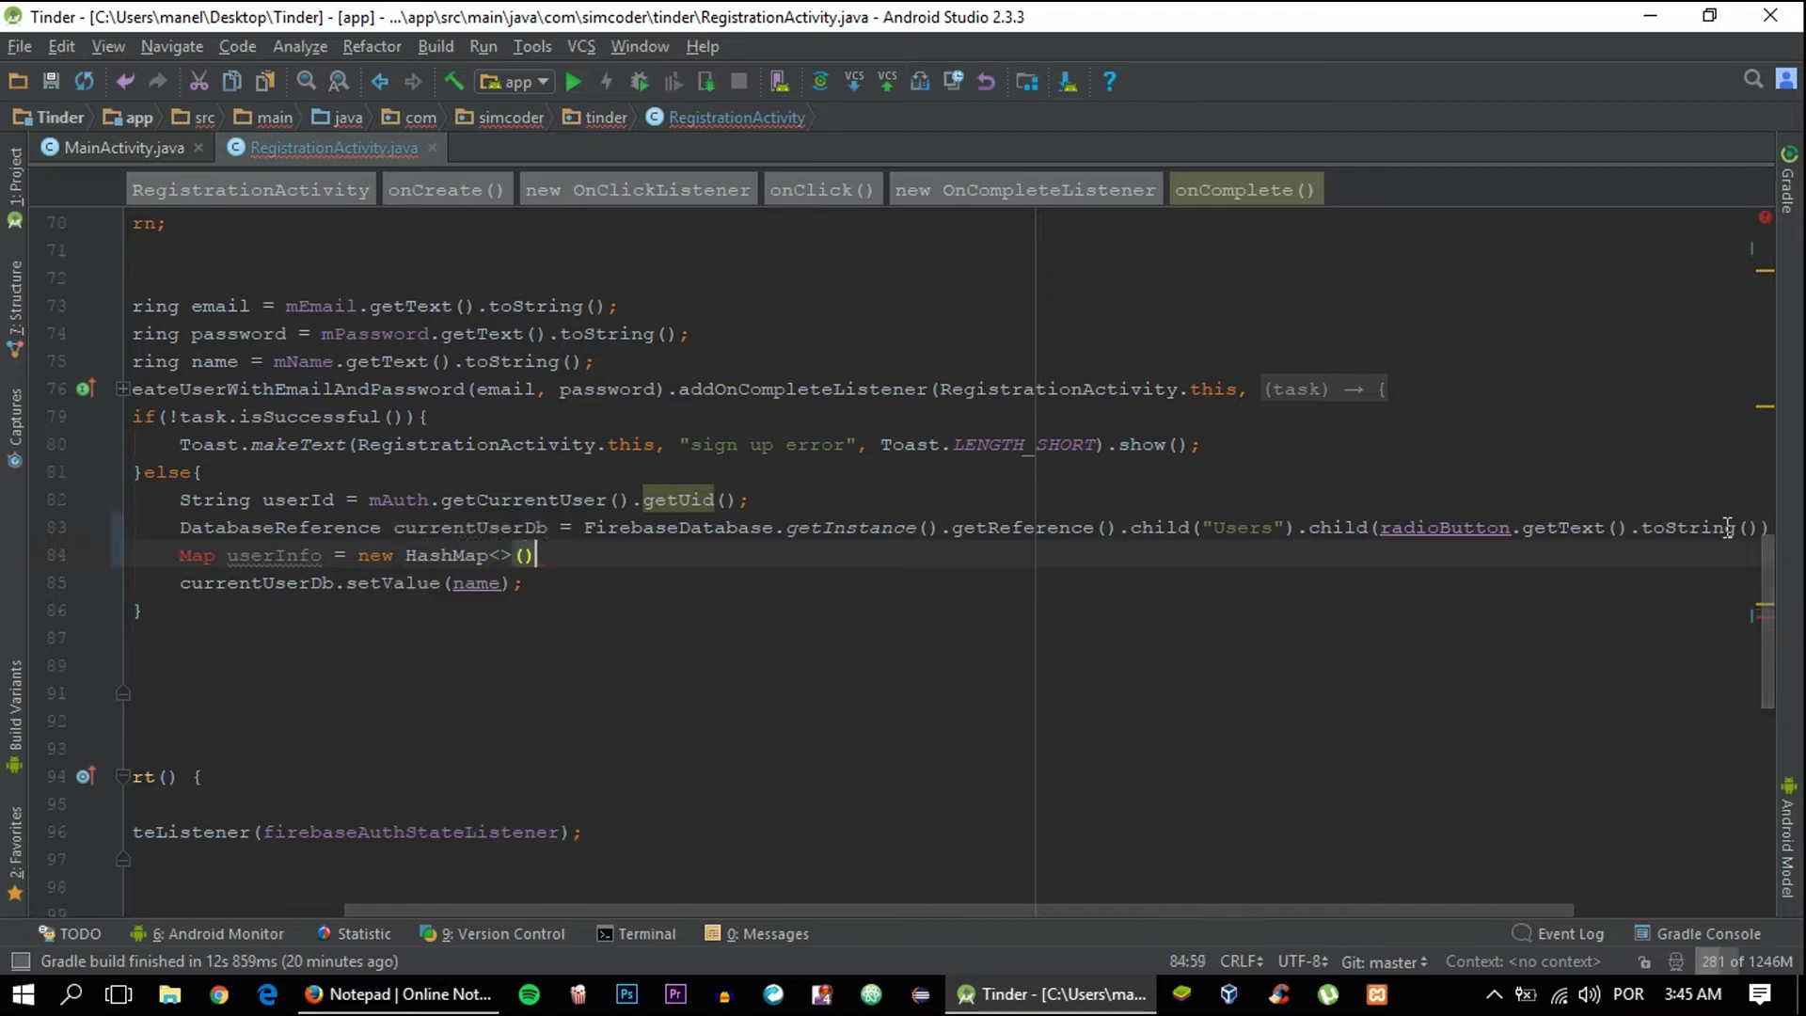
type(";")
key("Return")
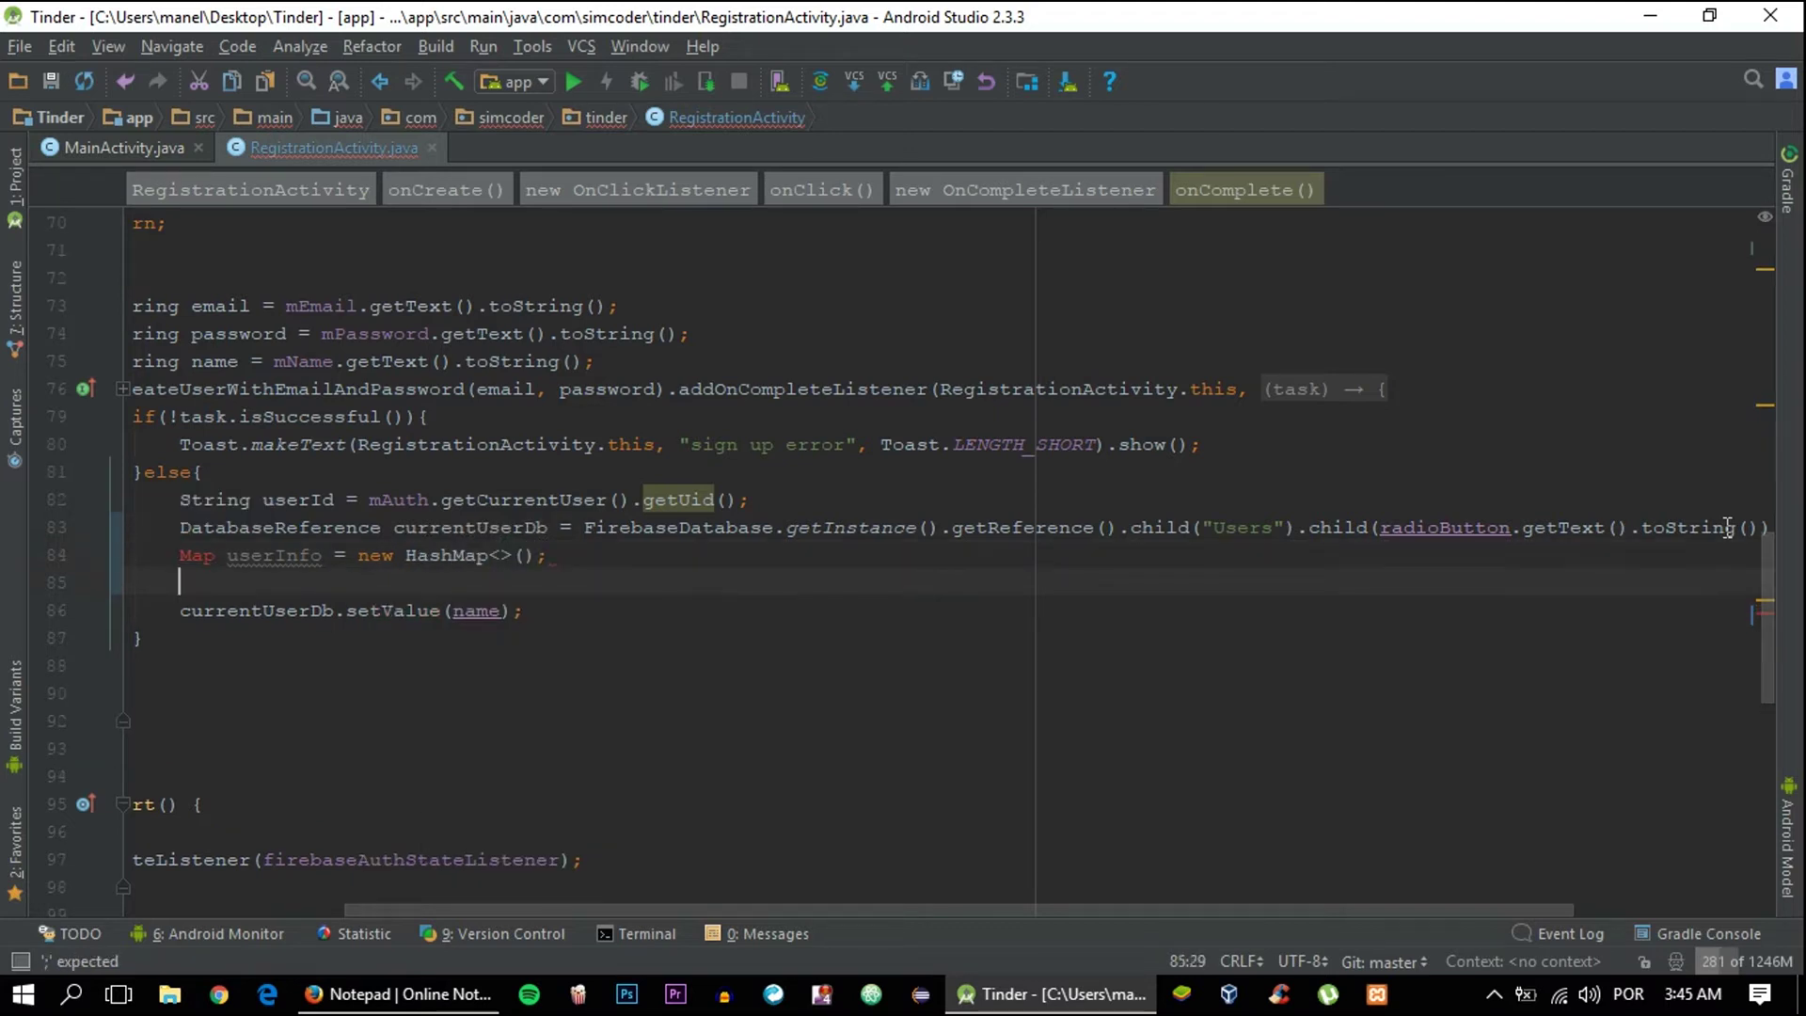
left_click(190, 558)
key("alt+Return")
key("Escape")
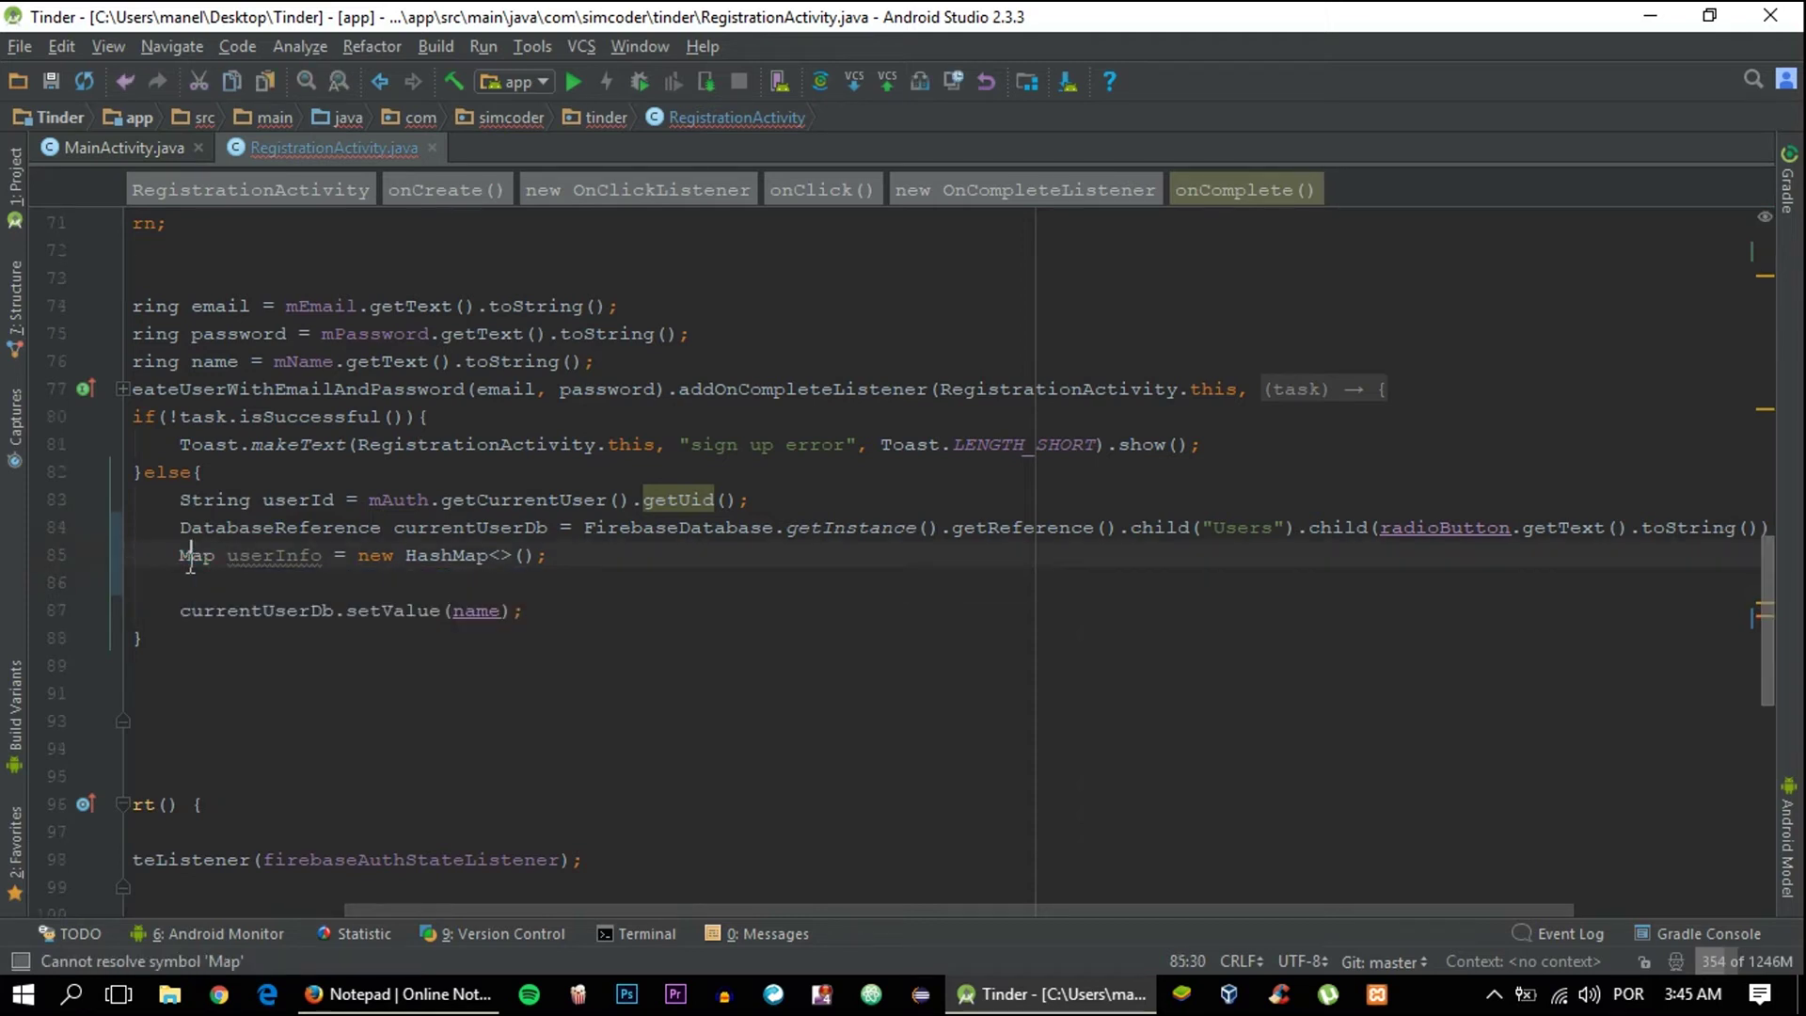
scroll(189, 564, "left", 5)
left_click(403, 583)
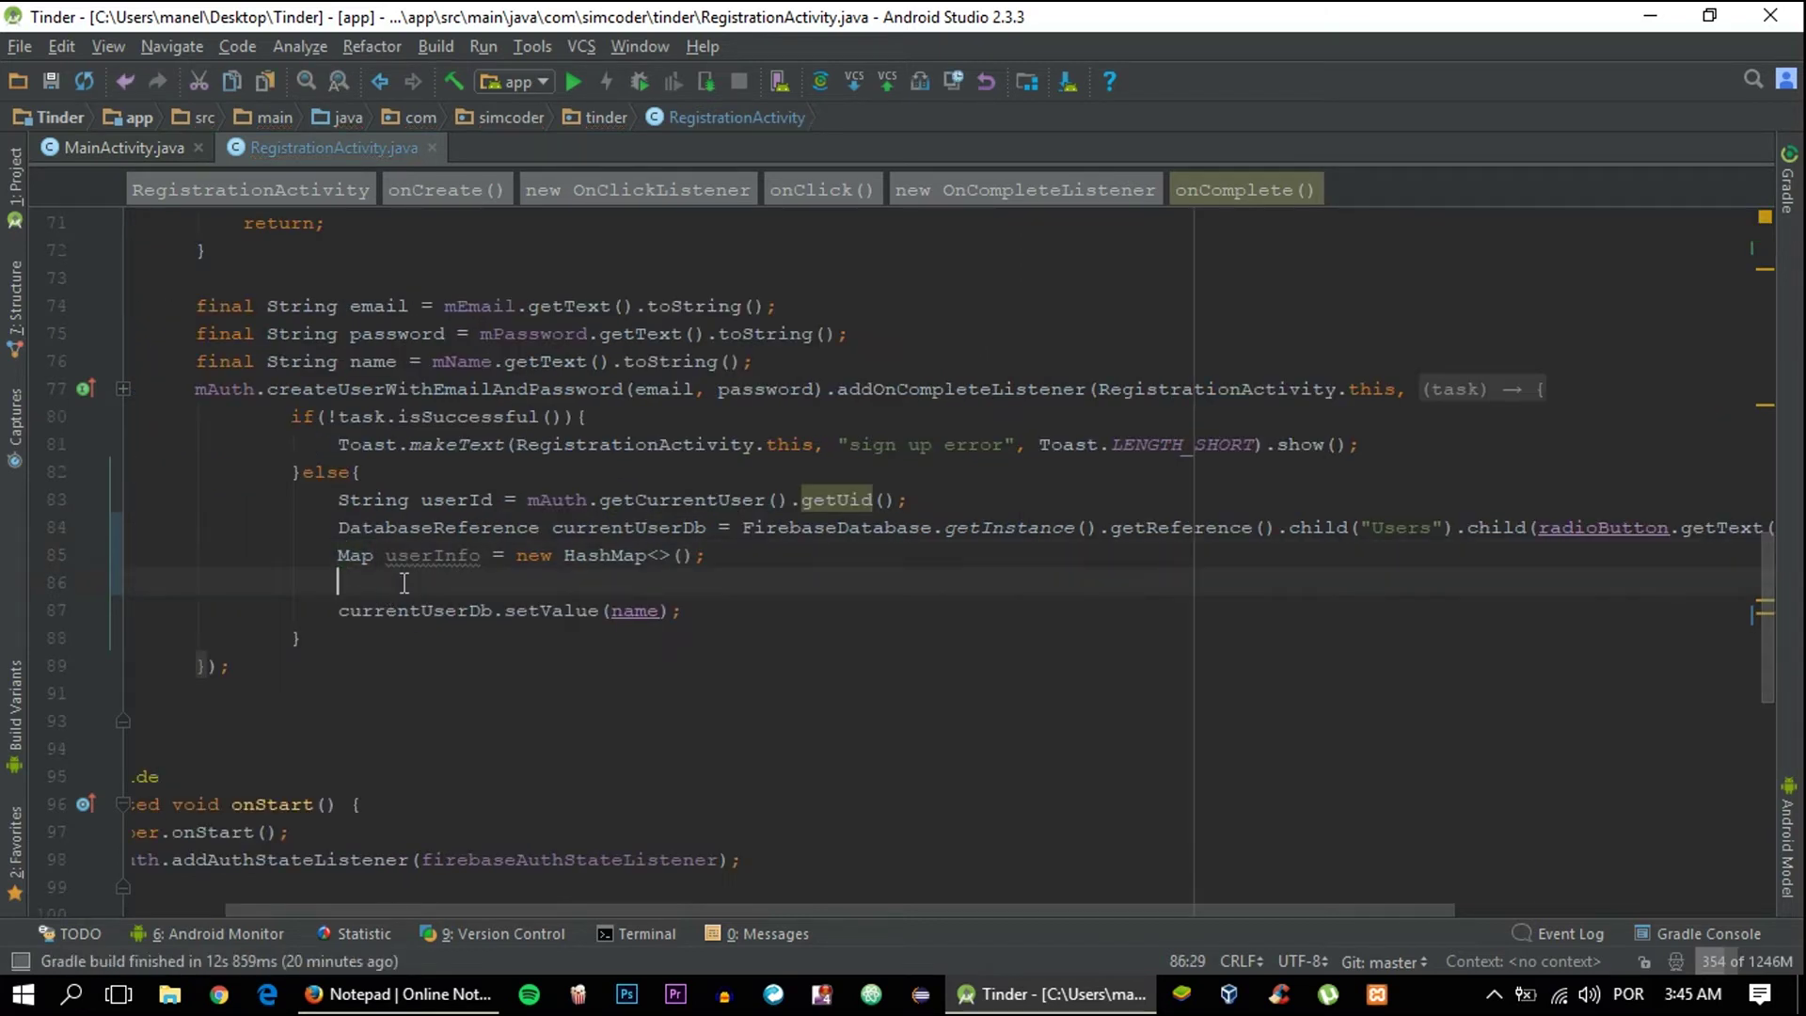
type("userIn")
type("fo")
type(".put")
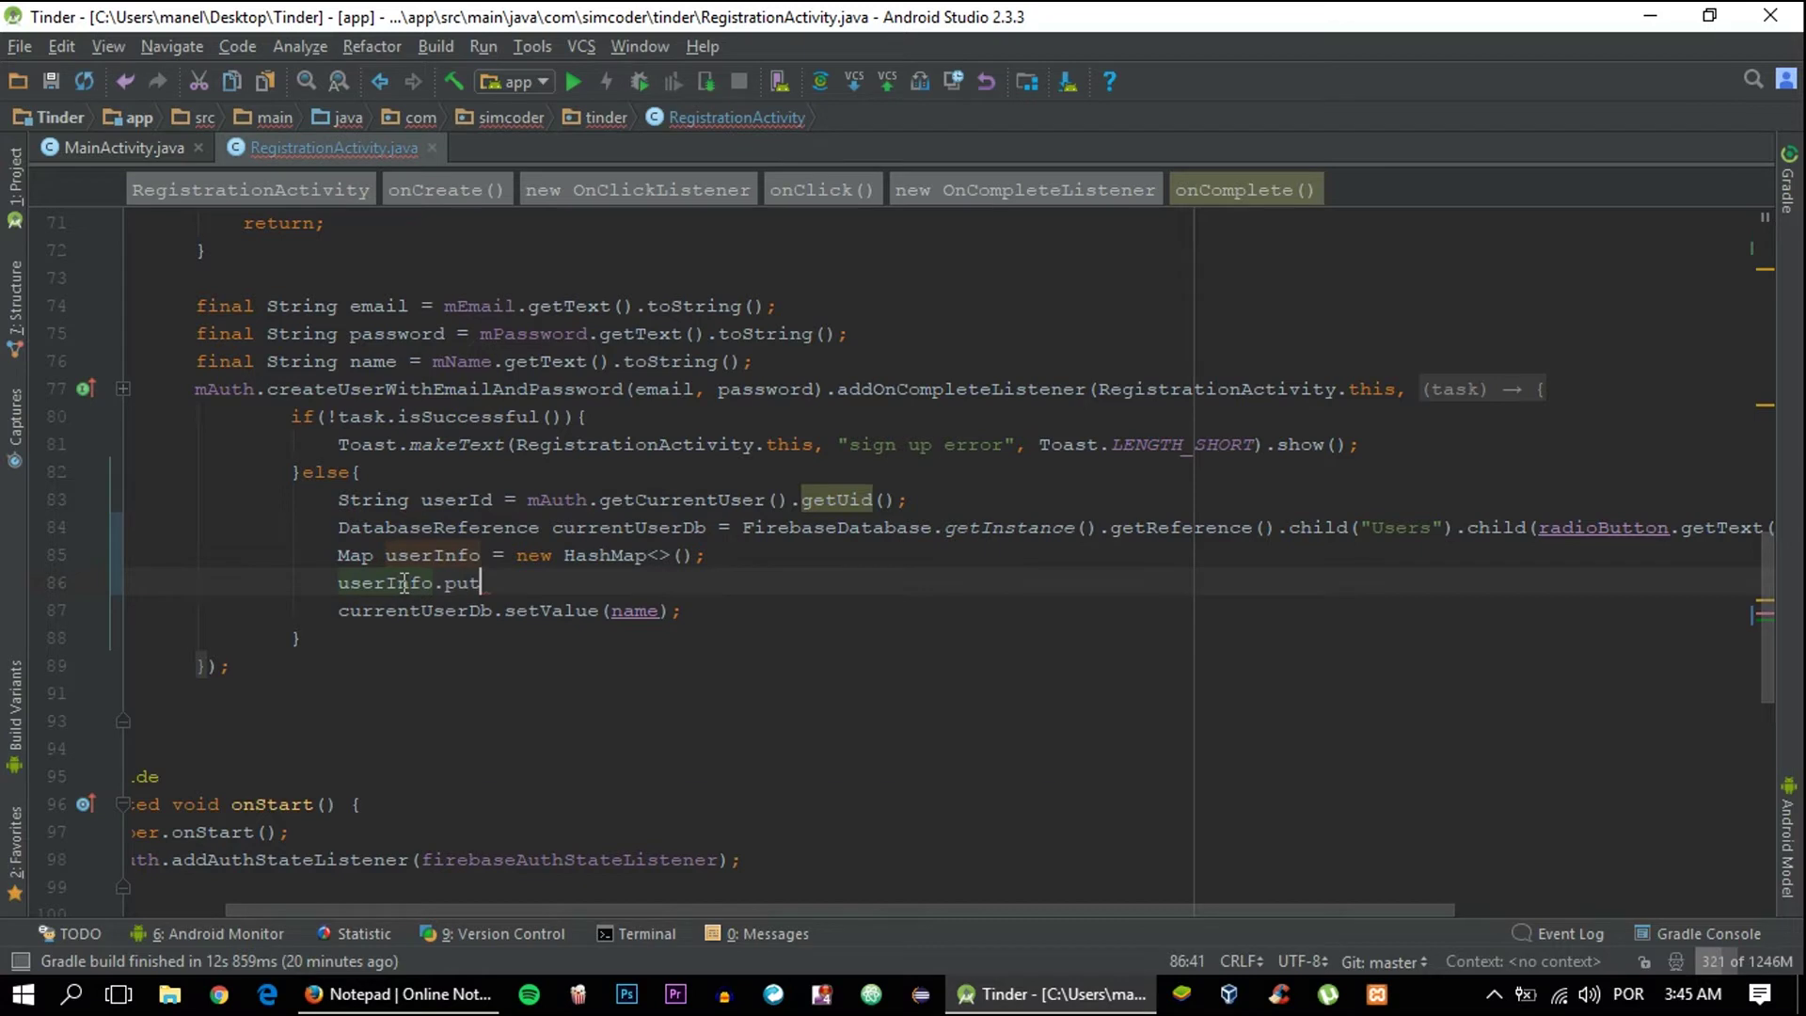
type("(\"nam")
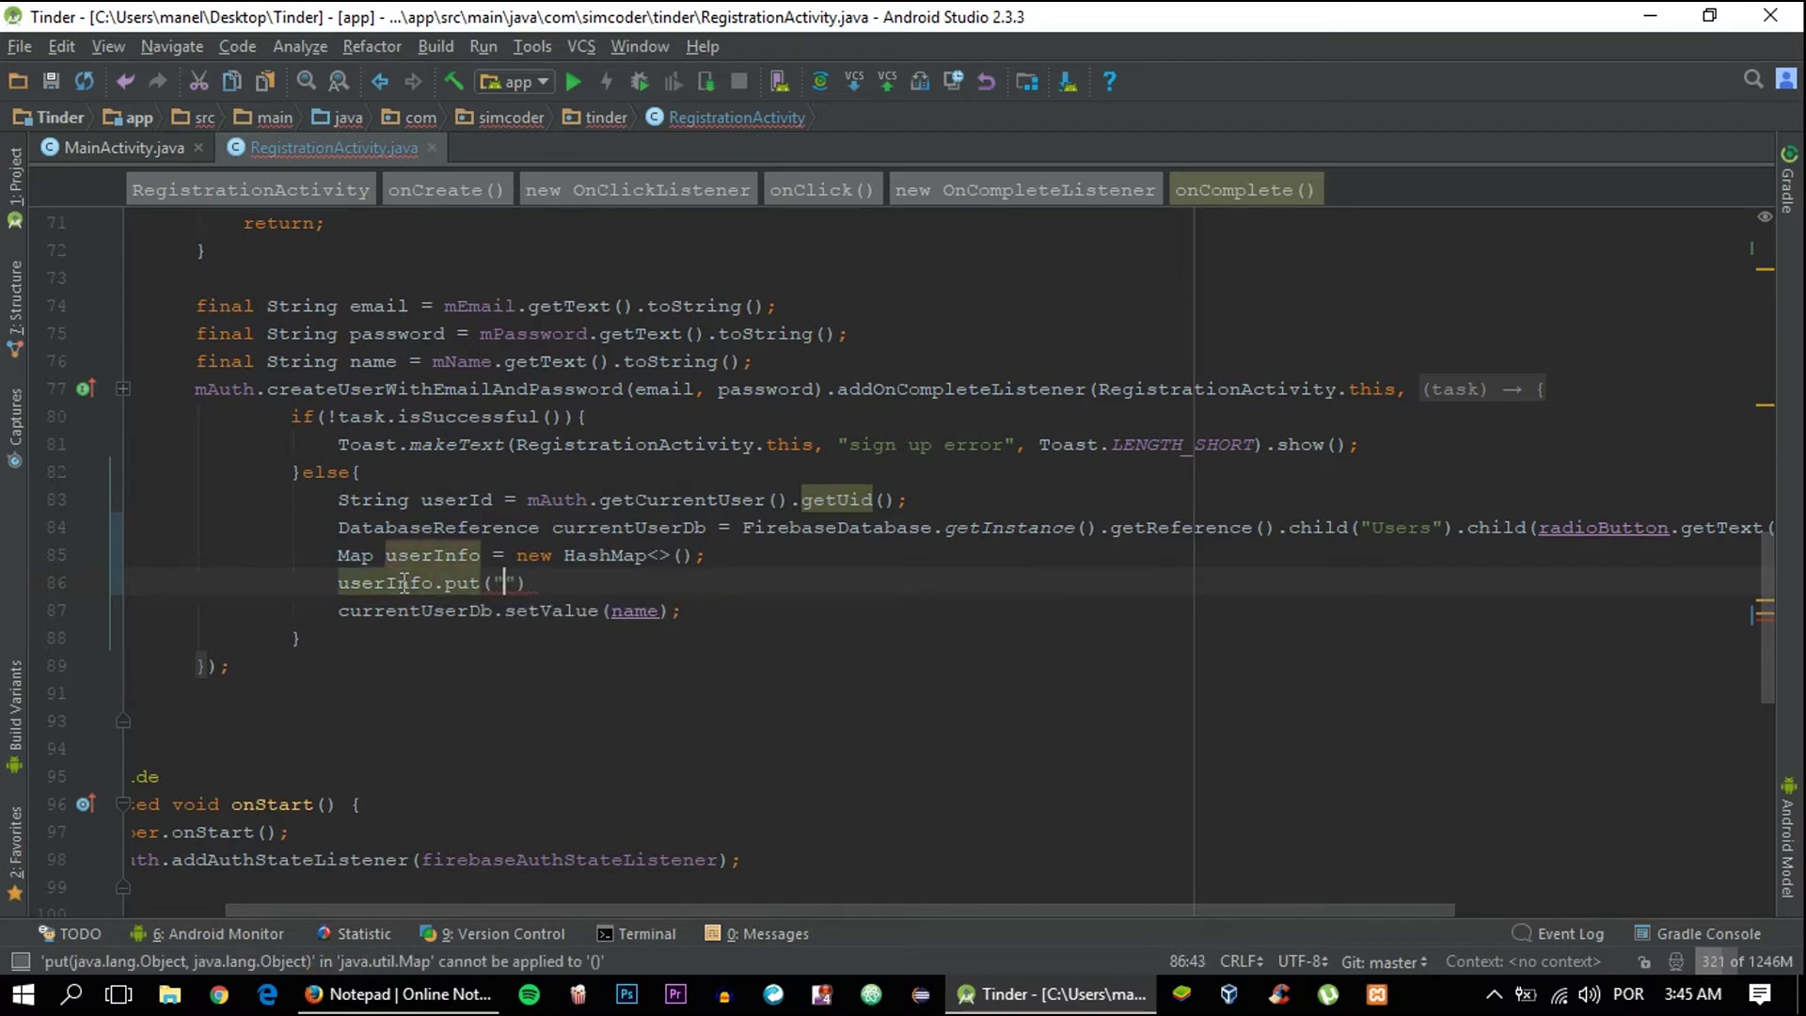
type("e\"")
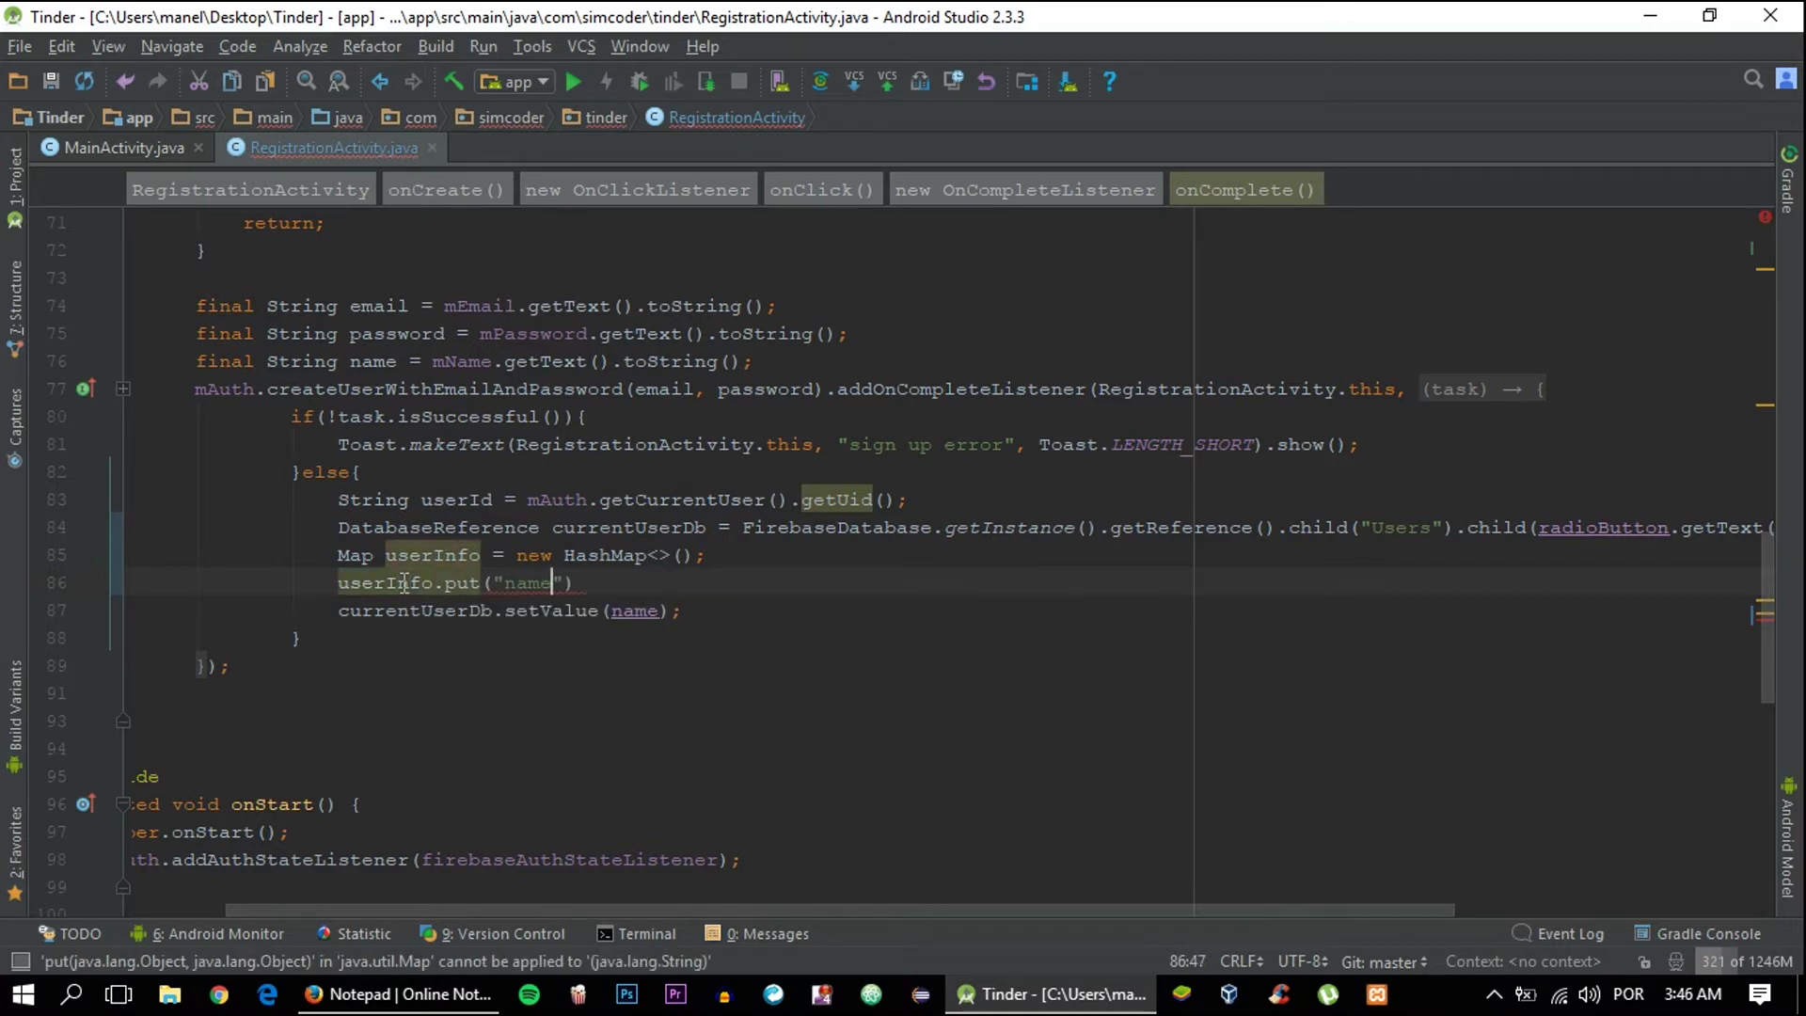
type(", na")
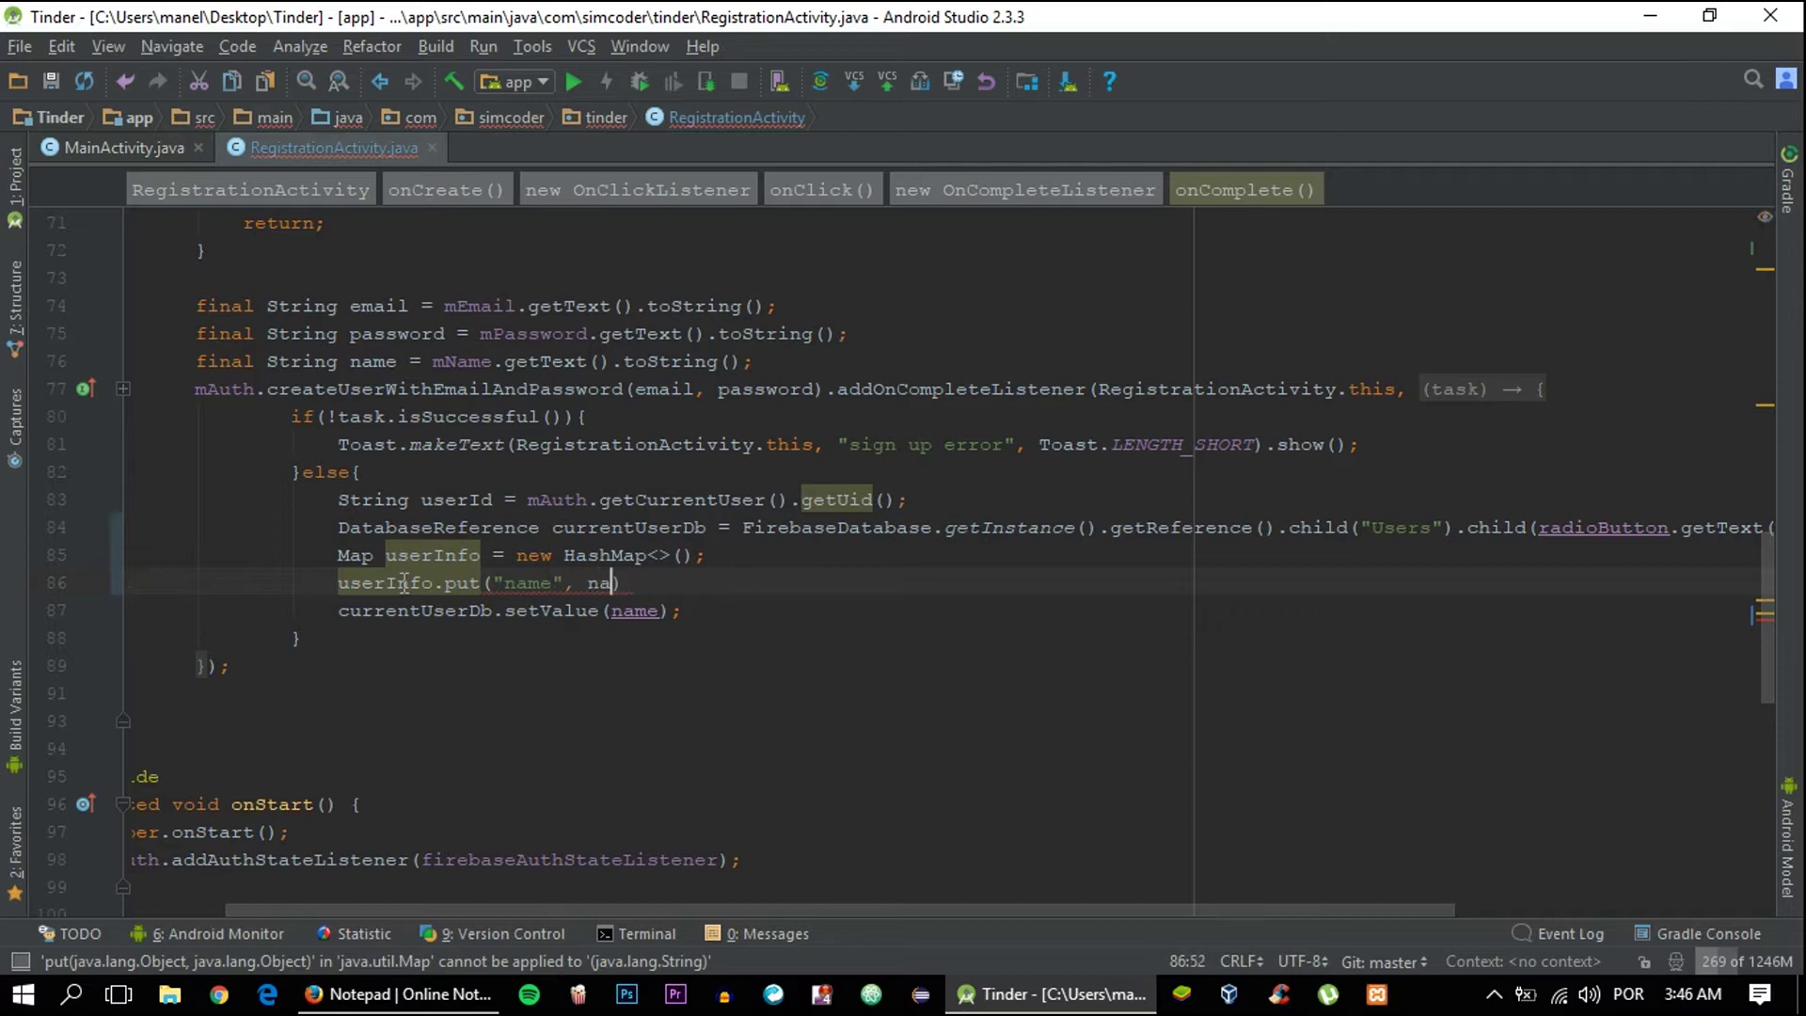
type("me);")
key("Return")
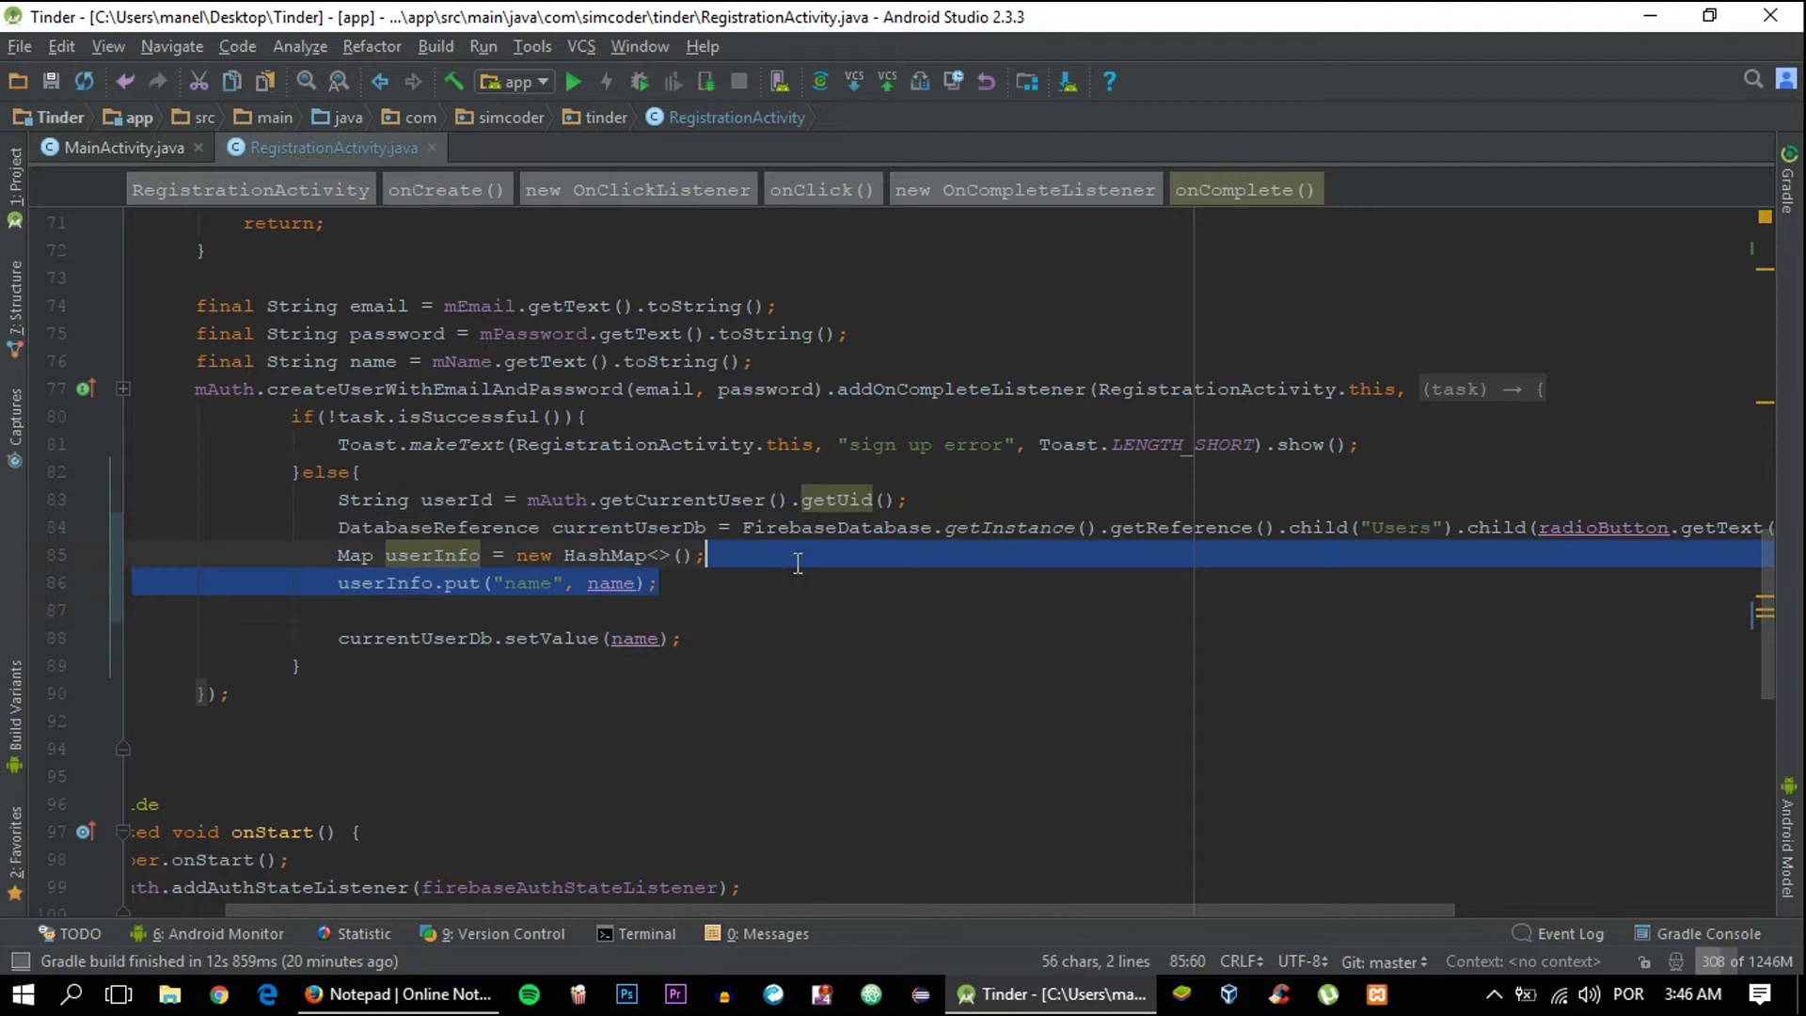
Duplicate the name put line and change its key to profileImageUrl, copied from MainActivity
triple_click(684, 583)
key("ctrl+c")
left_click(572, 611)
key("ctrl+v")
double_click(525, 610)
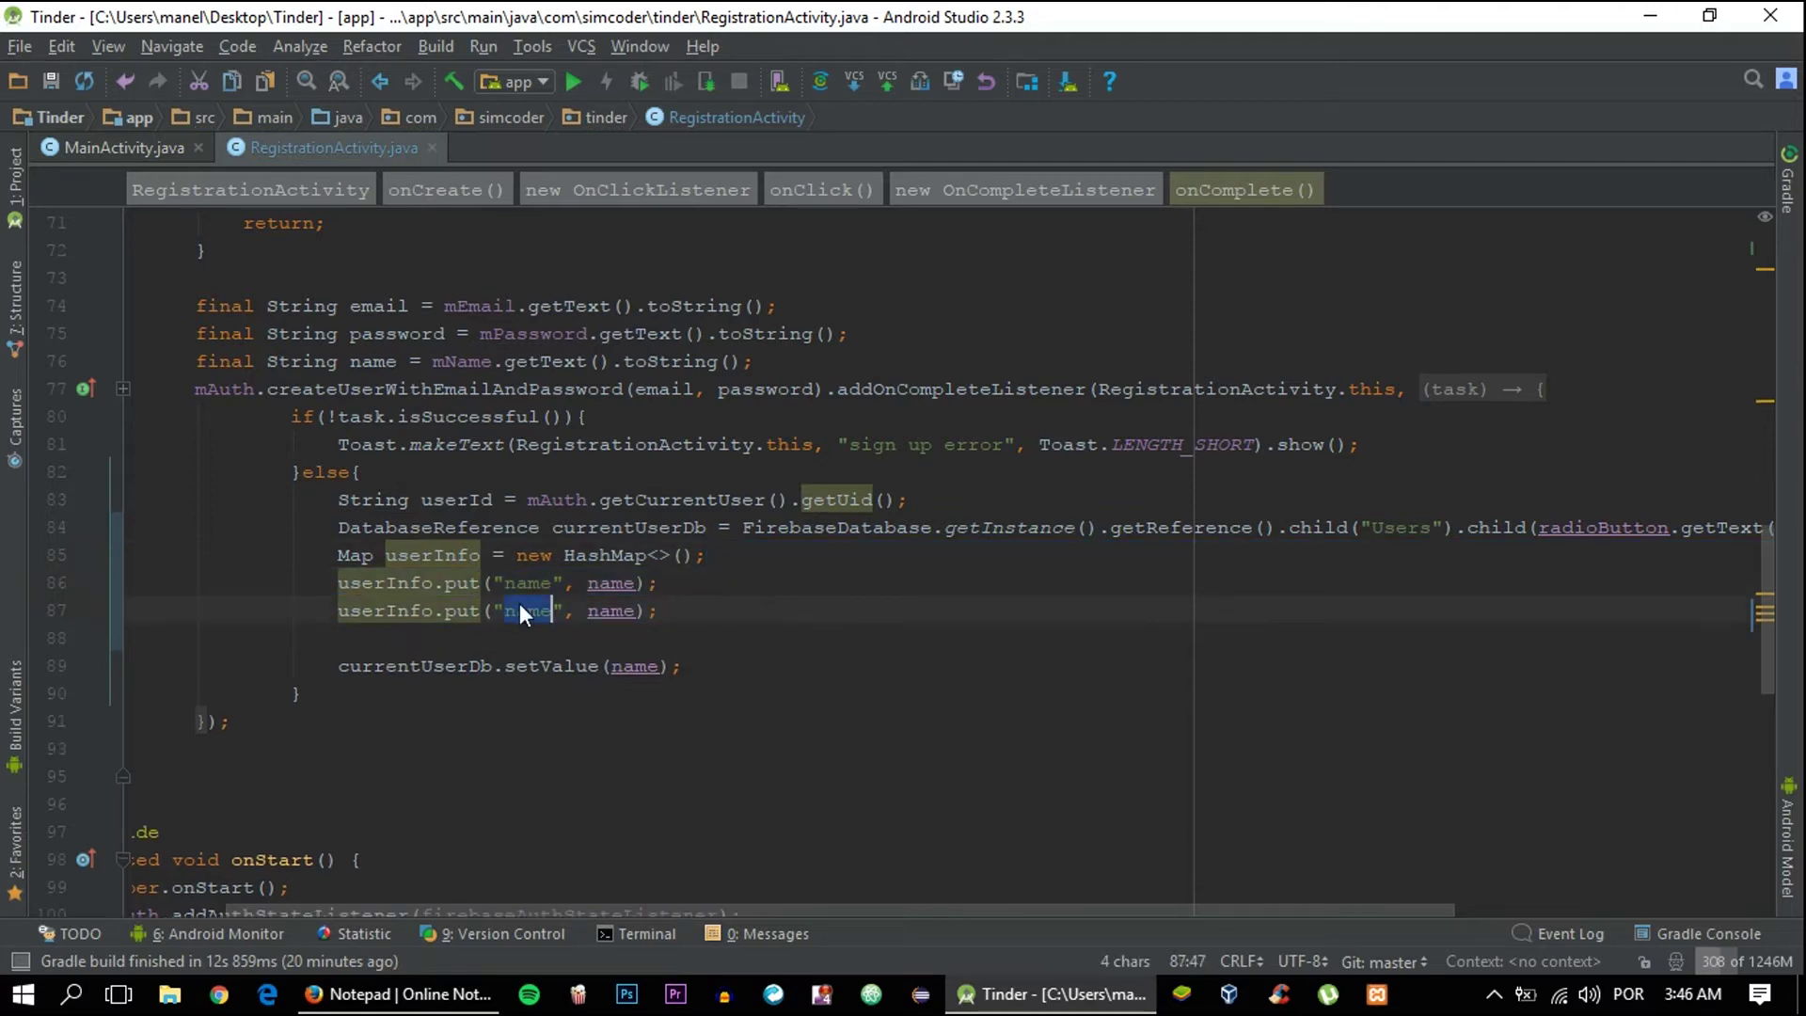
left_click(127, 151)
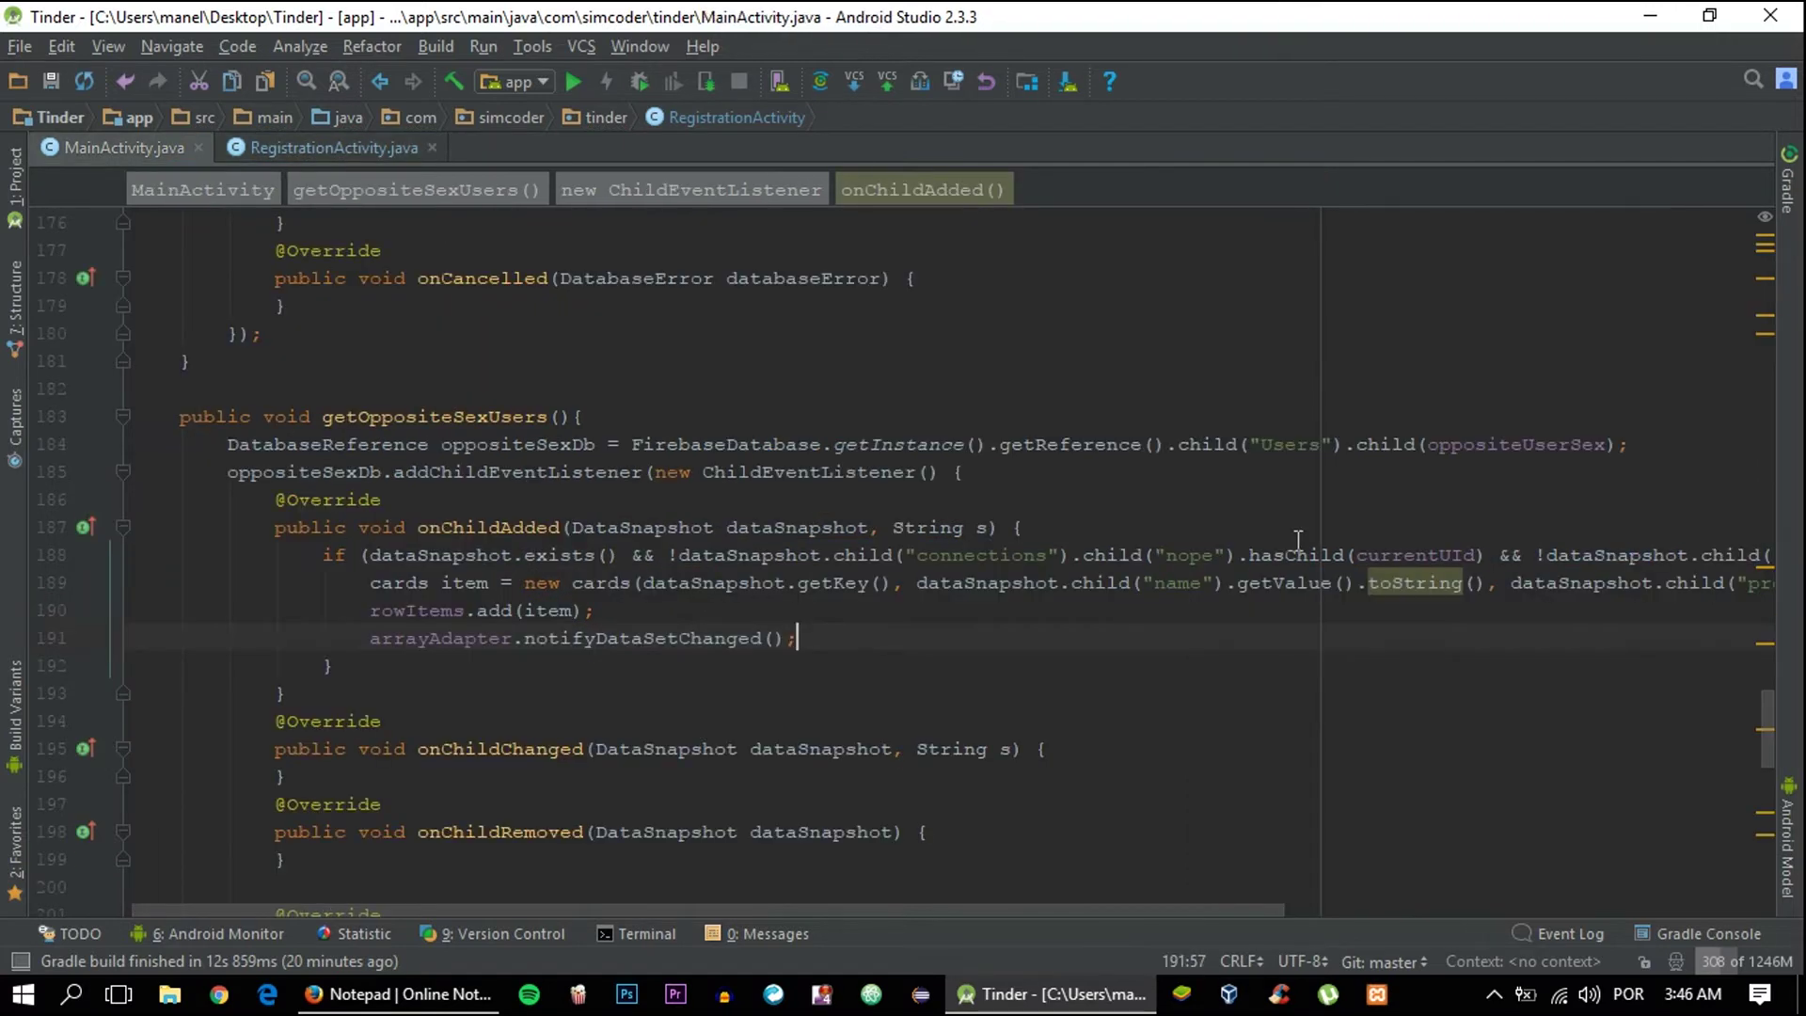
scroll(903, 593, "right", 5)
double_click(1398, 582)
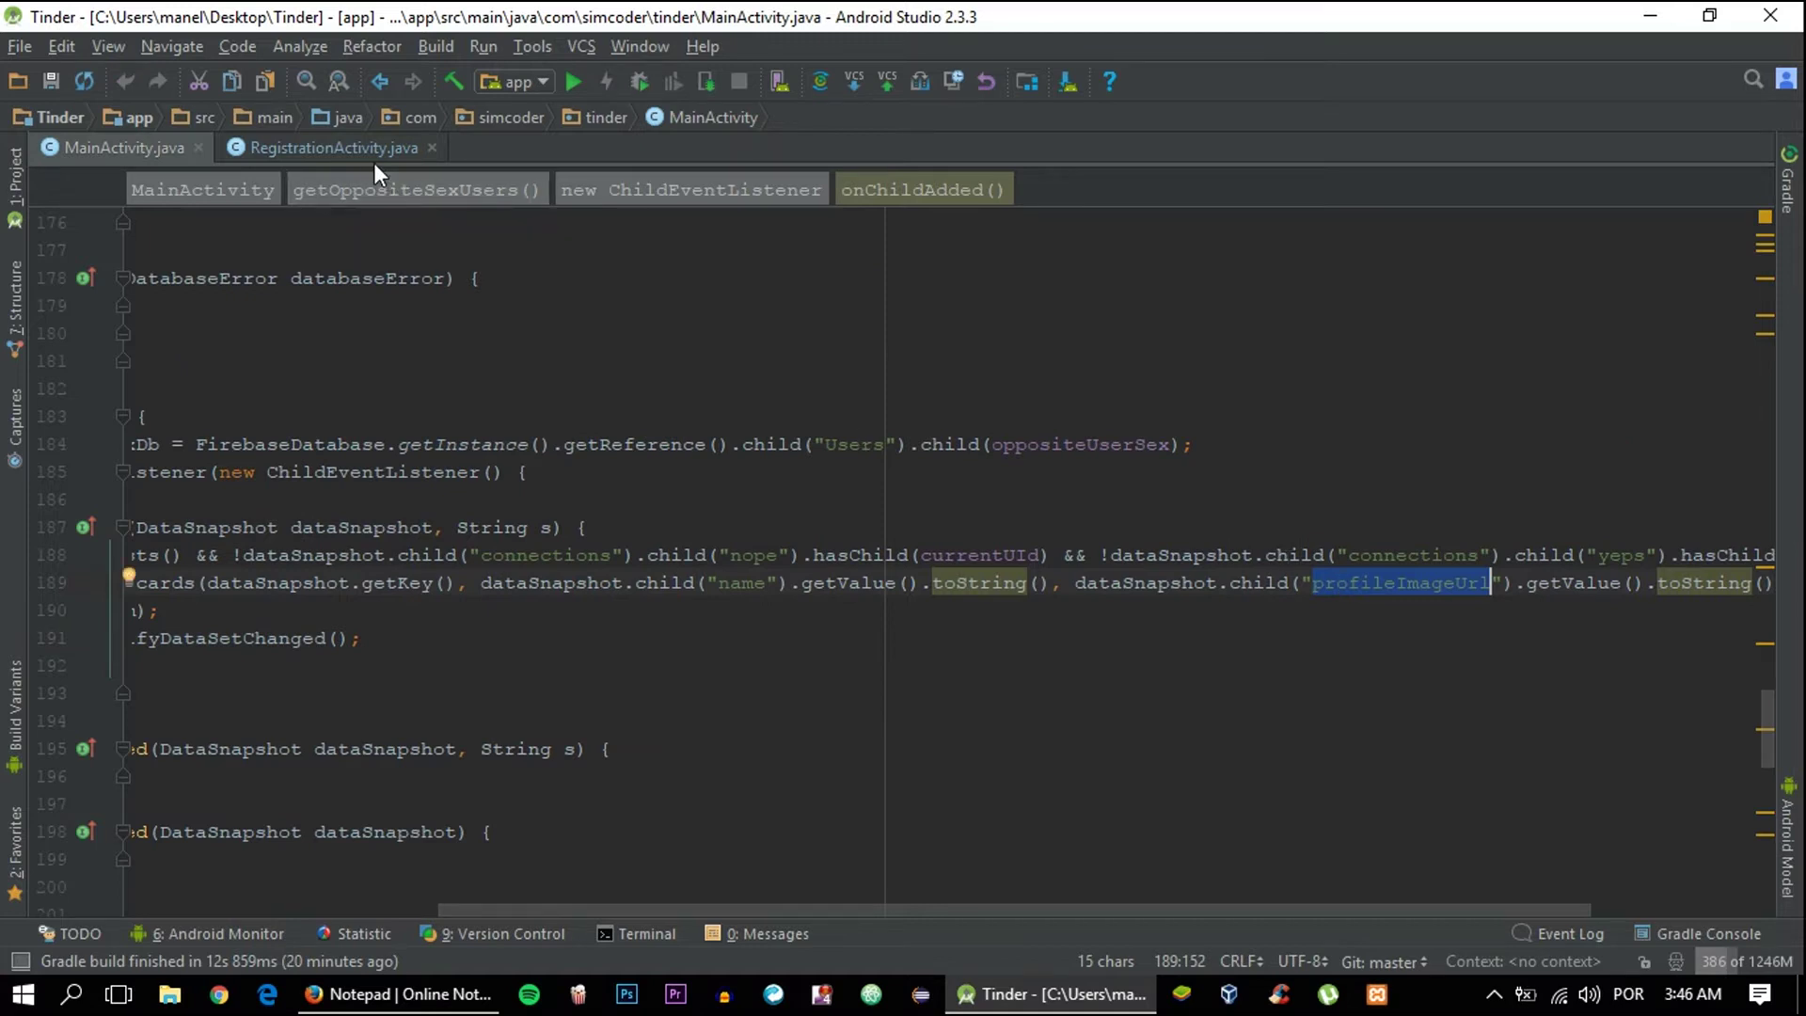
left_click(334, 149)
key("ctrl+v")
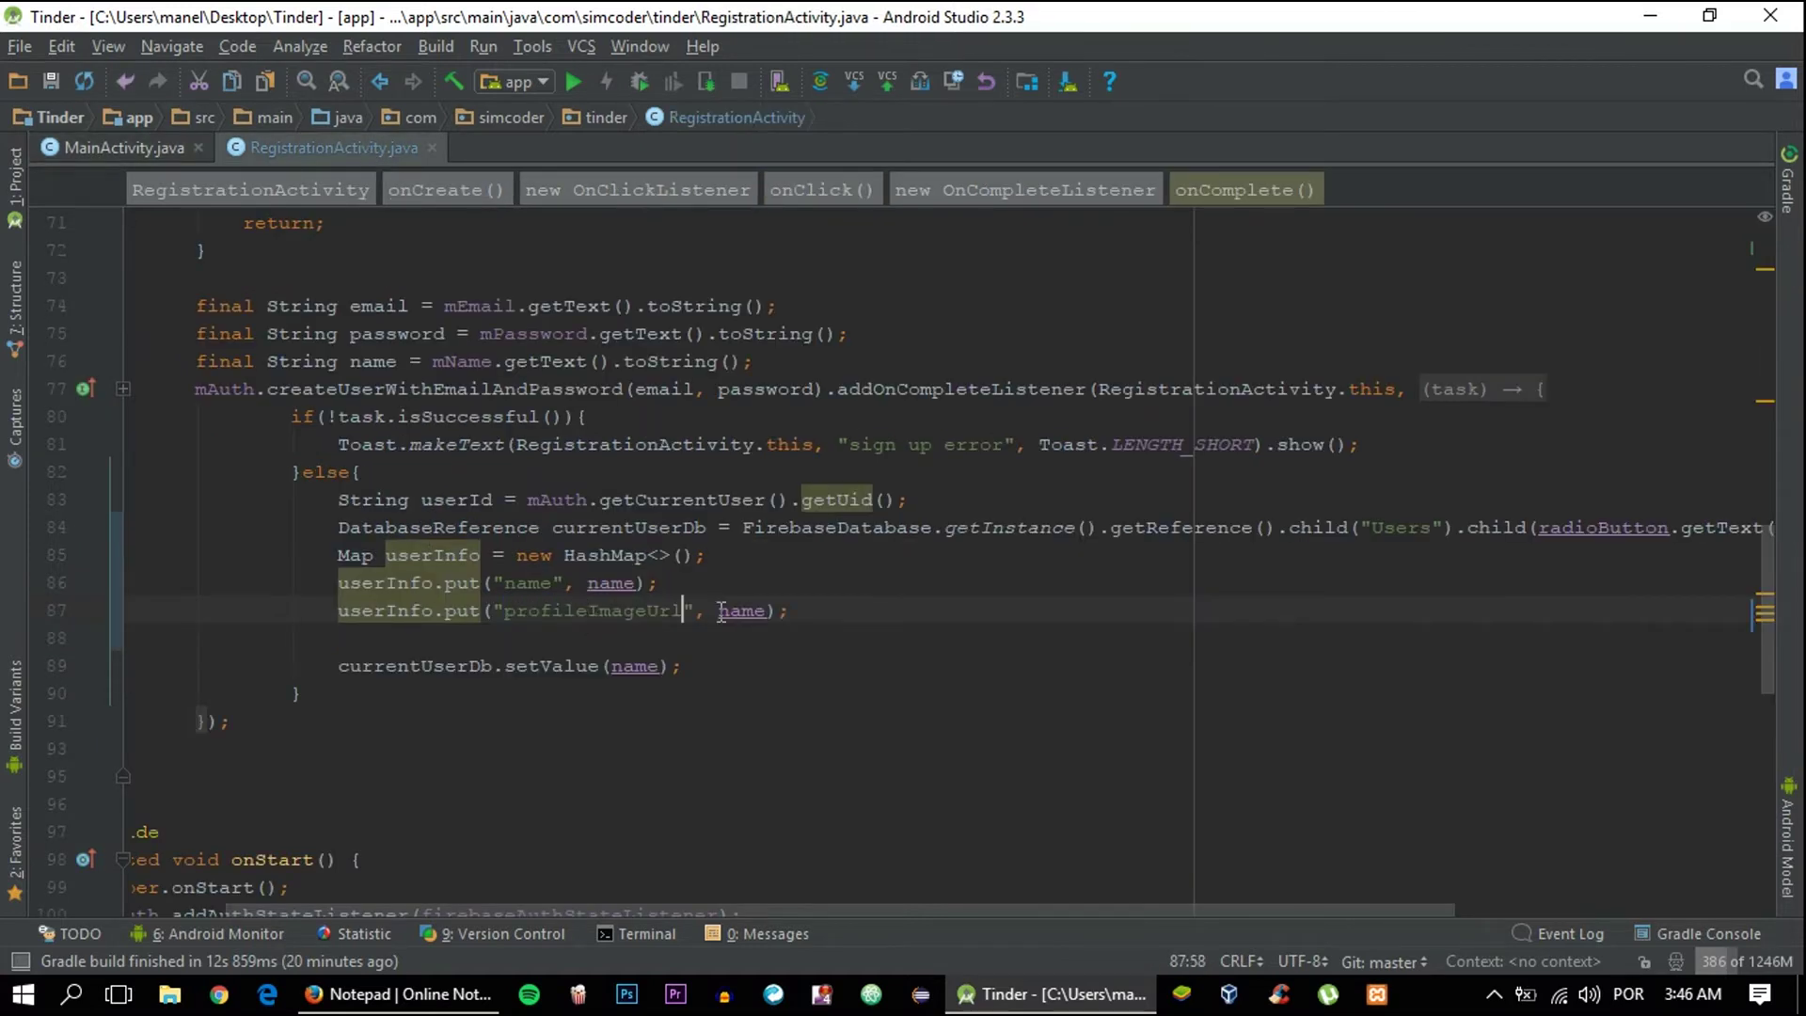
Set the duplicated entry's value to "default" and open a blank line below
double_click(740, 610)
type("\"")
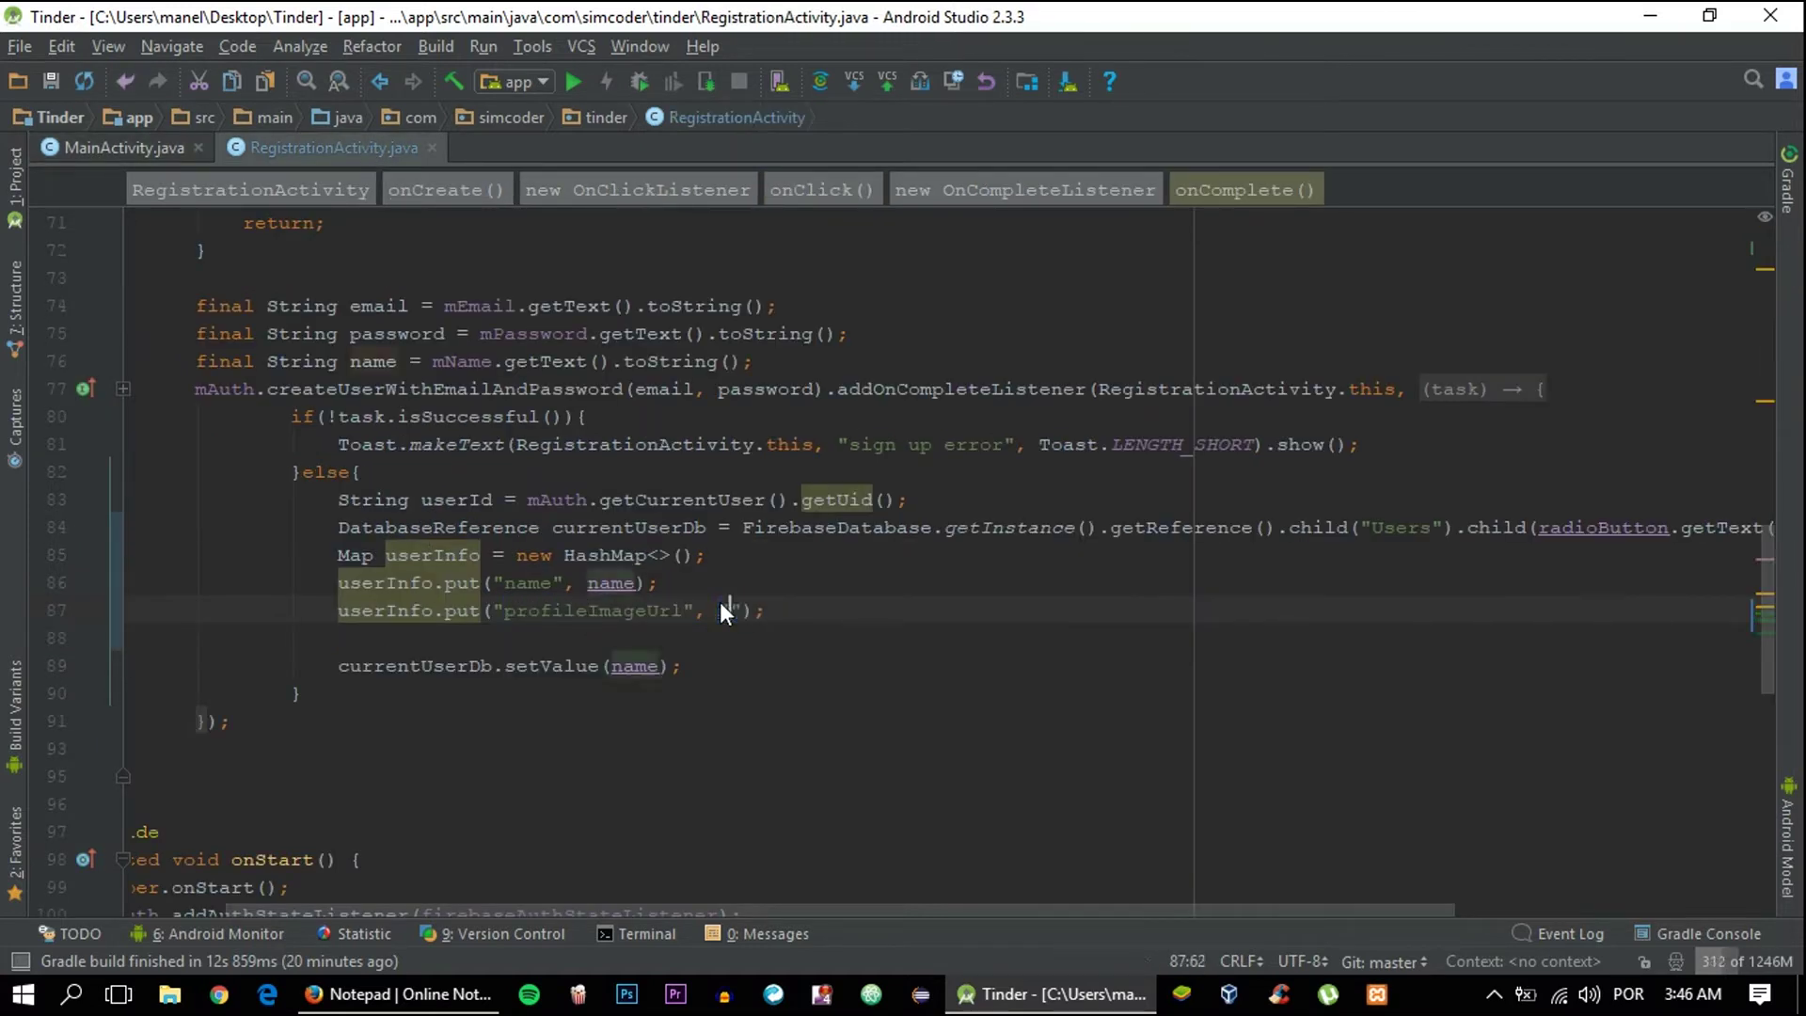
type("default")
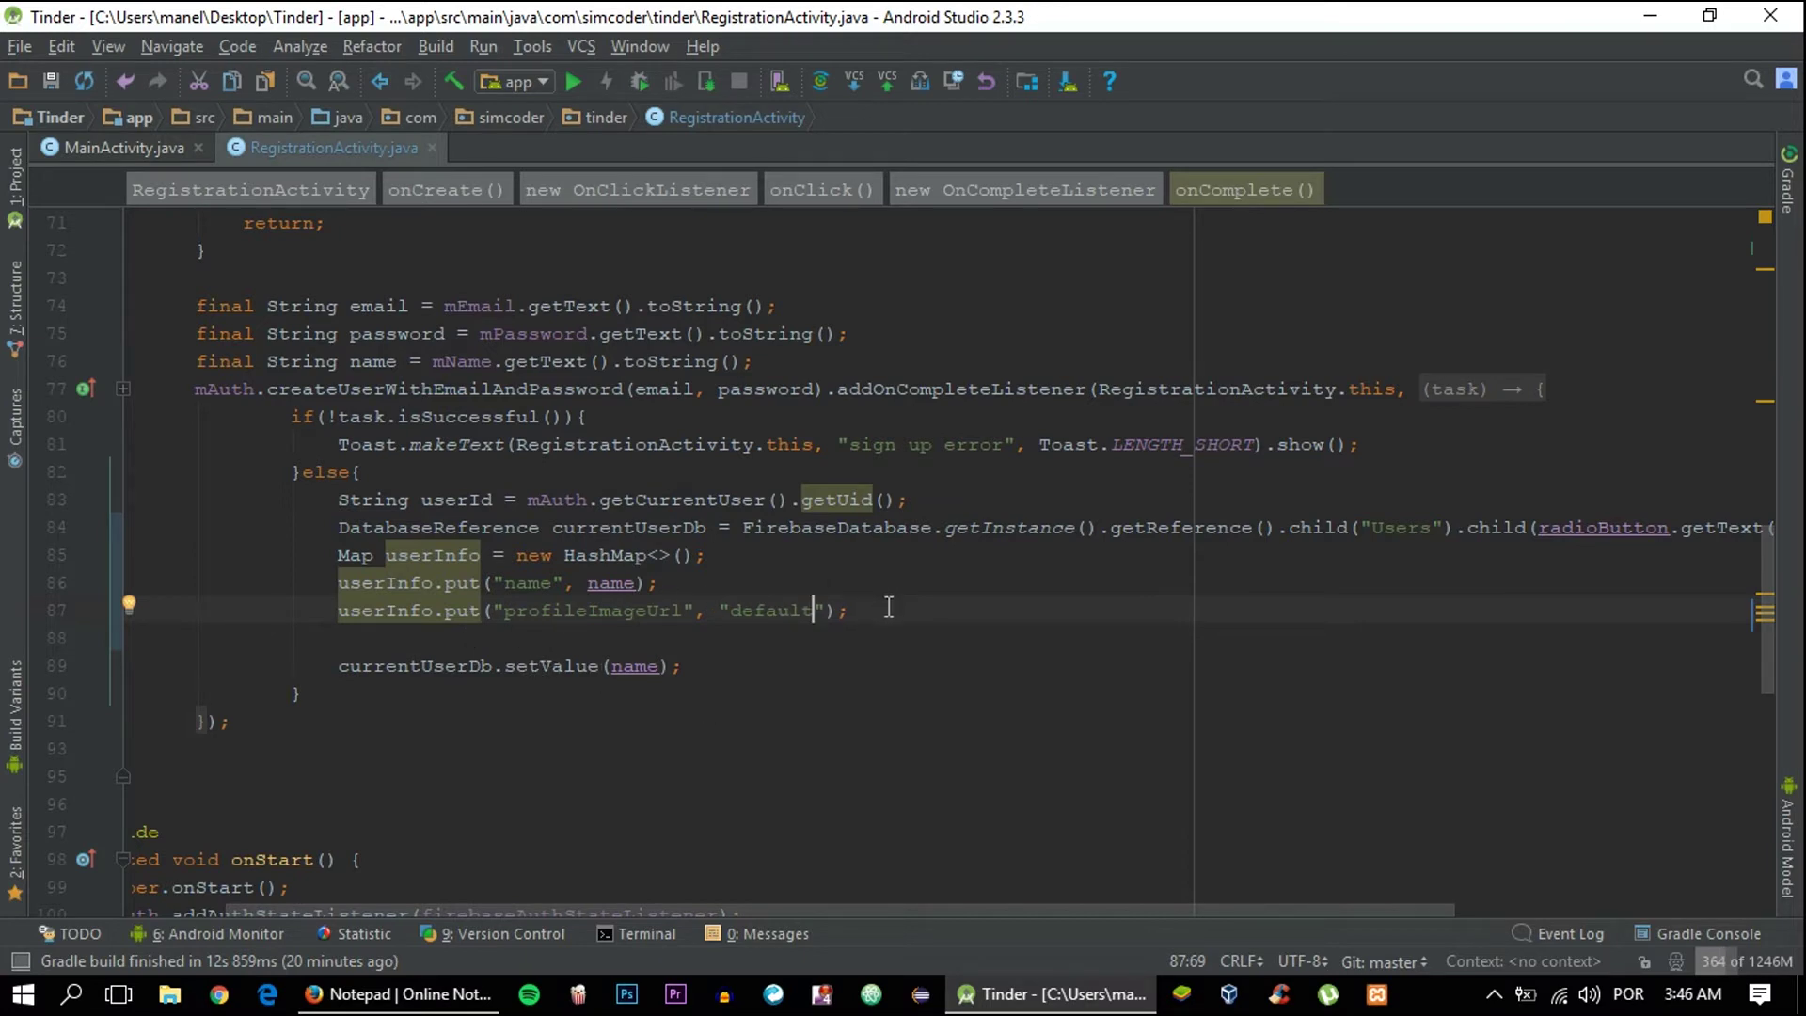
key("End")
key("Return")
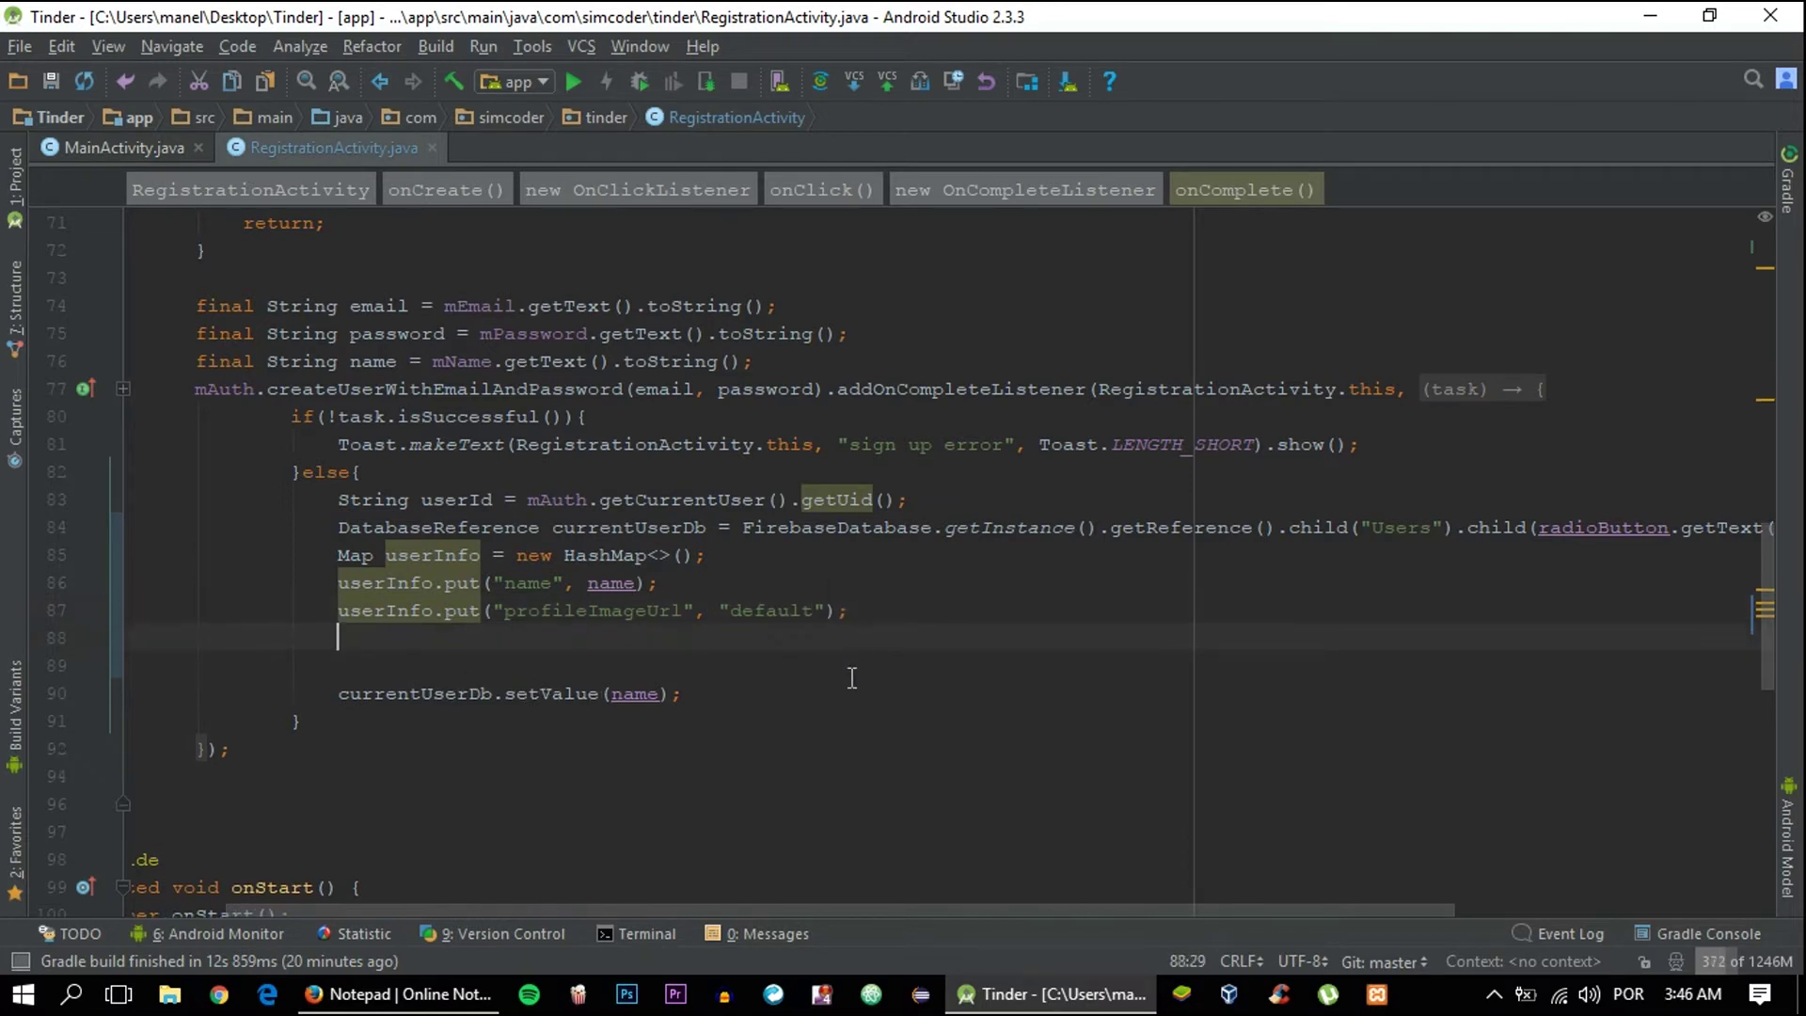
key("ctrl+space")
key("Escape")
Replace currentUserDb.setValue(name) with updateChildren(userInfo) and delete the blank lines above it
left_click_drag(676, 693, 517, 693)
left_click(518, 693)
key("BackSpace")
key("BackSpace")
key("BackSpace")
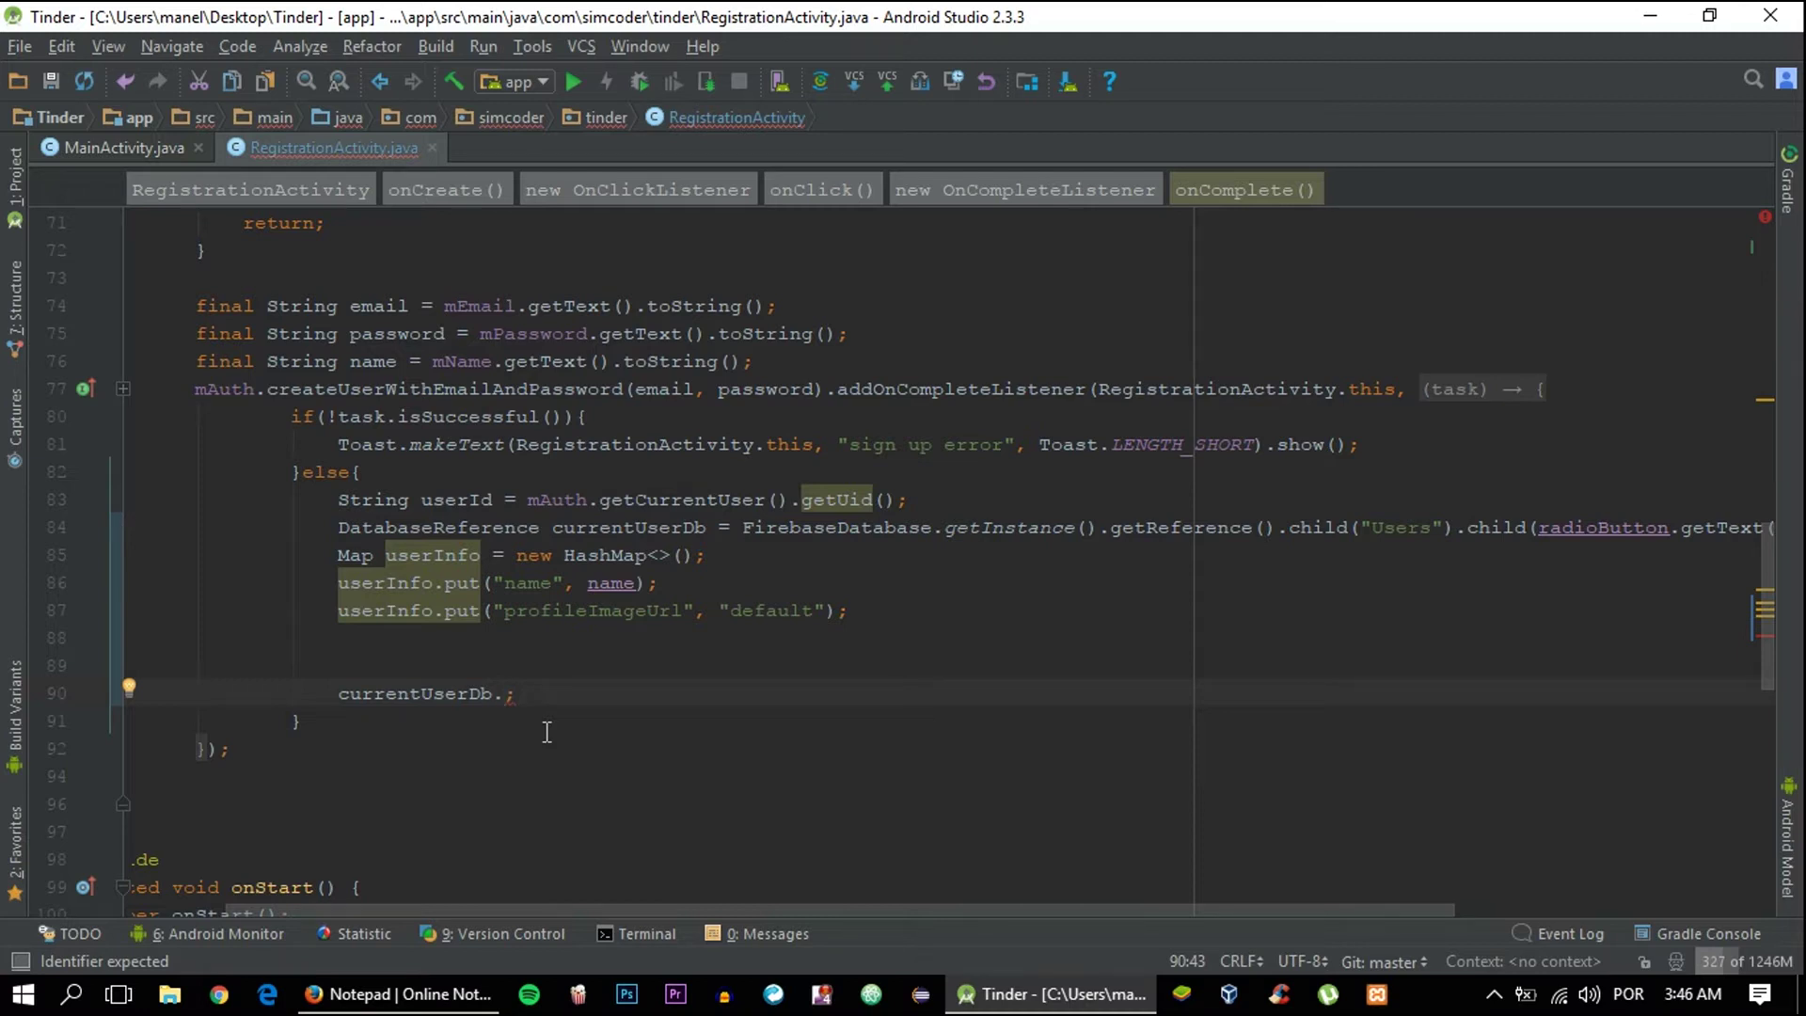
type("update")
key("Return")
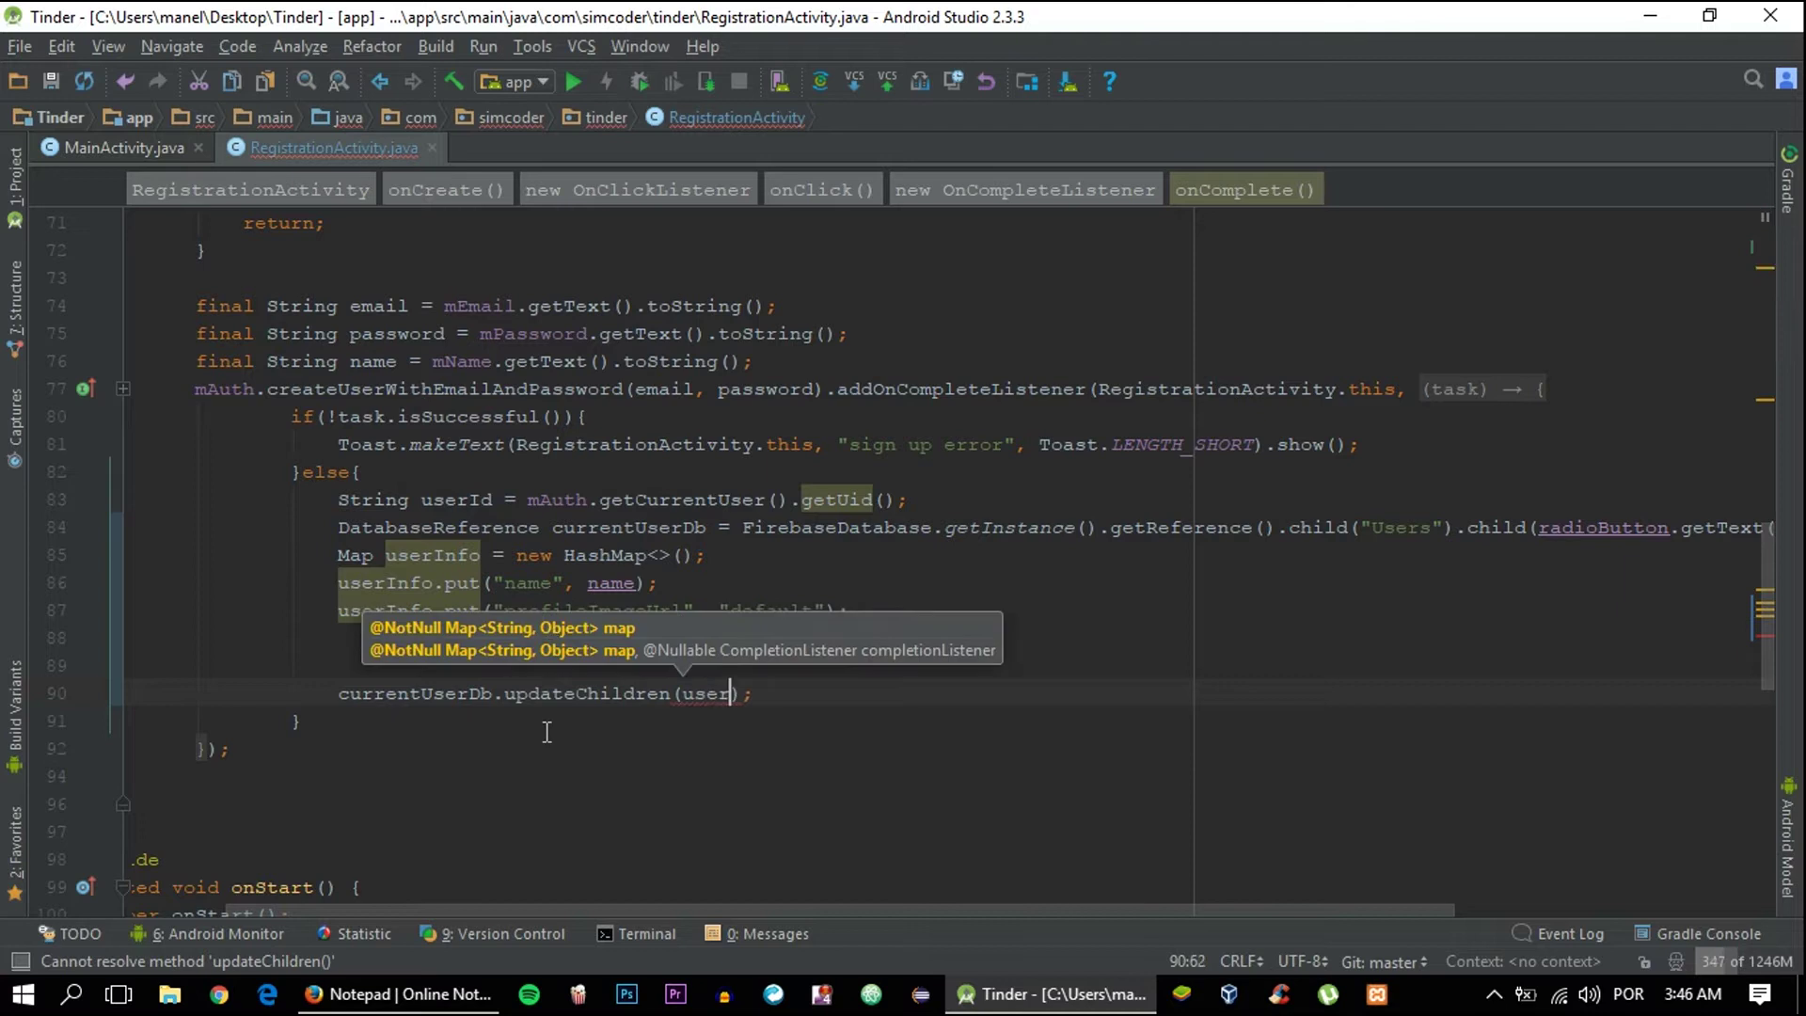
type("I")
key("Return")
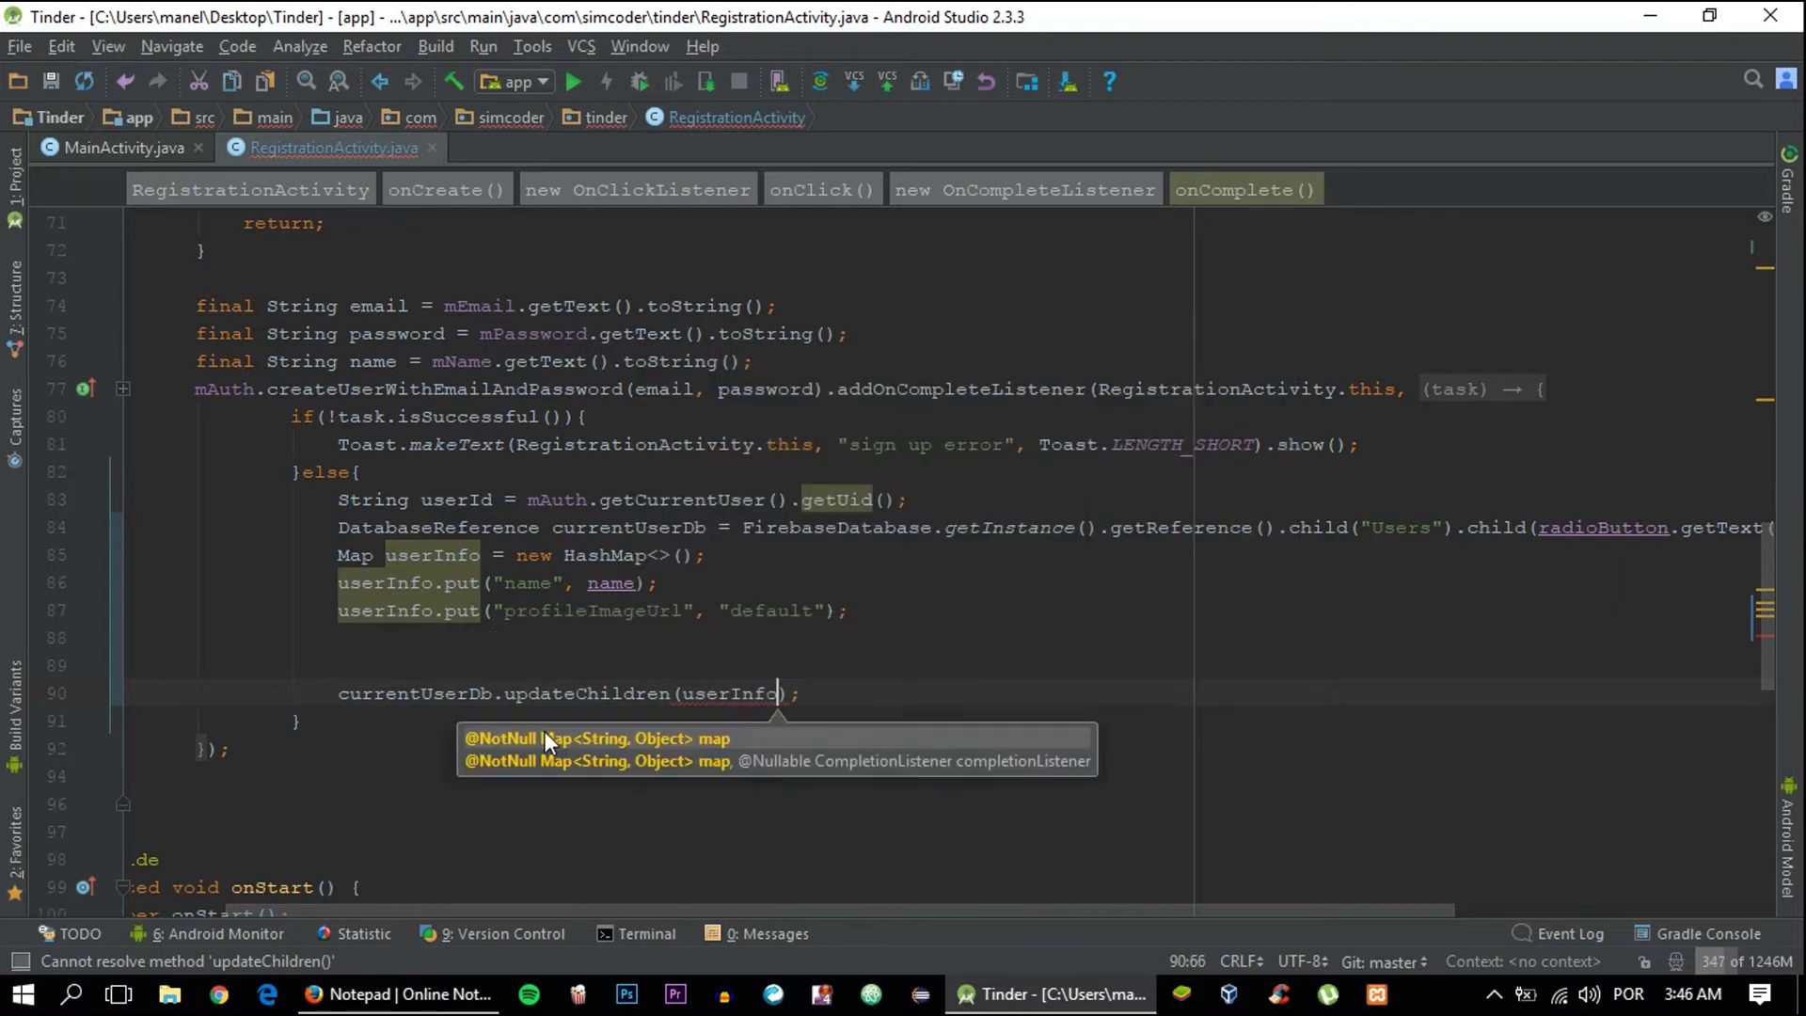
left_click(514, 667)
key("BackSpace")
key("BackSpace")
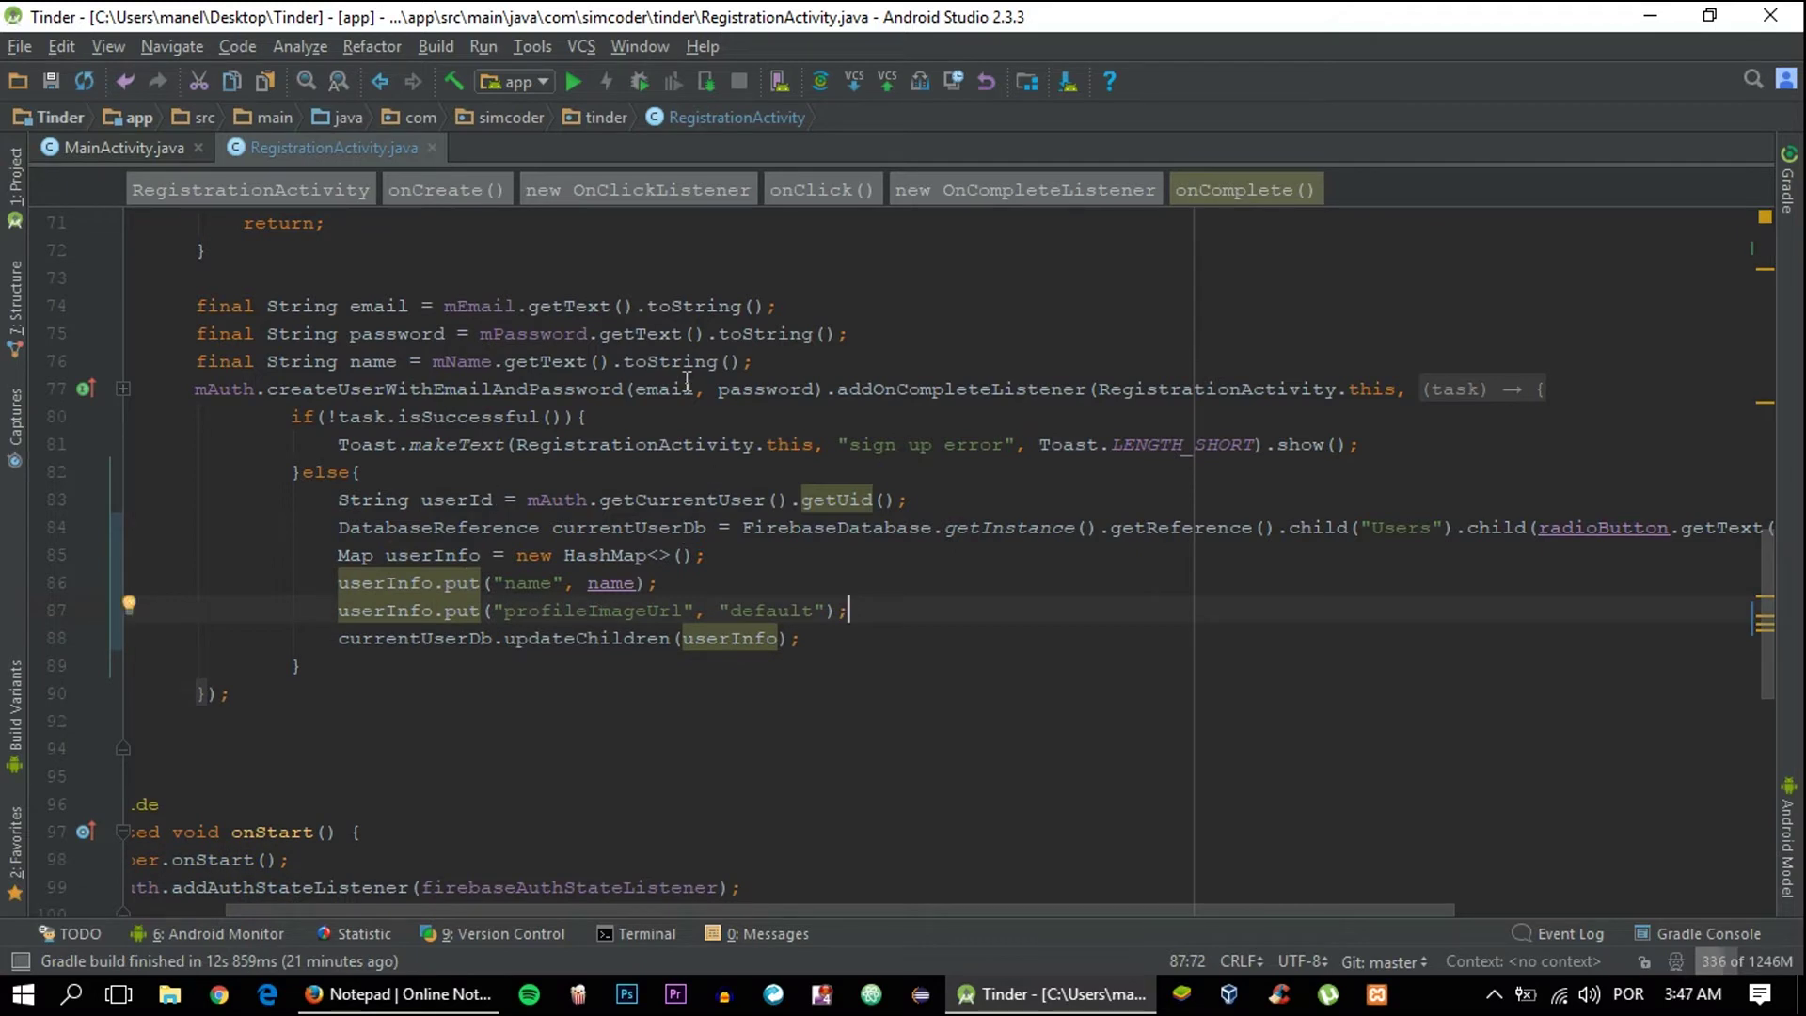
scroll(687, 379, "up", 1)
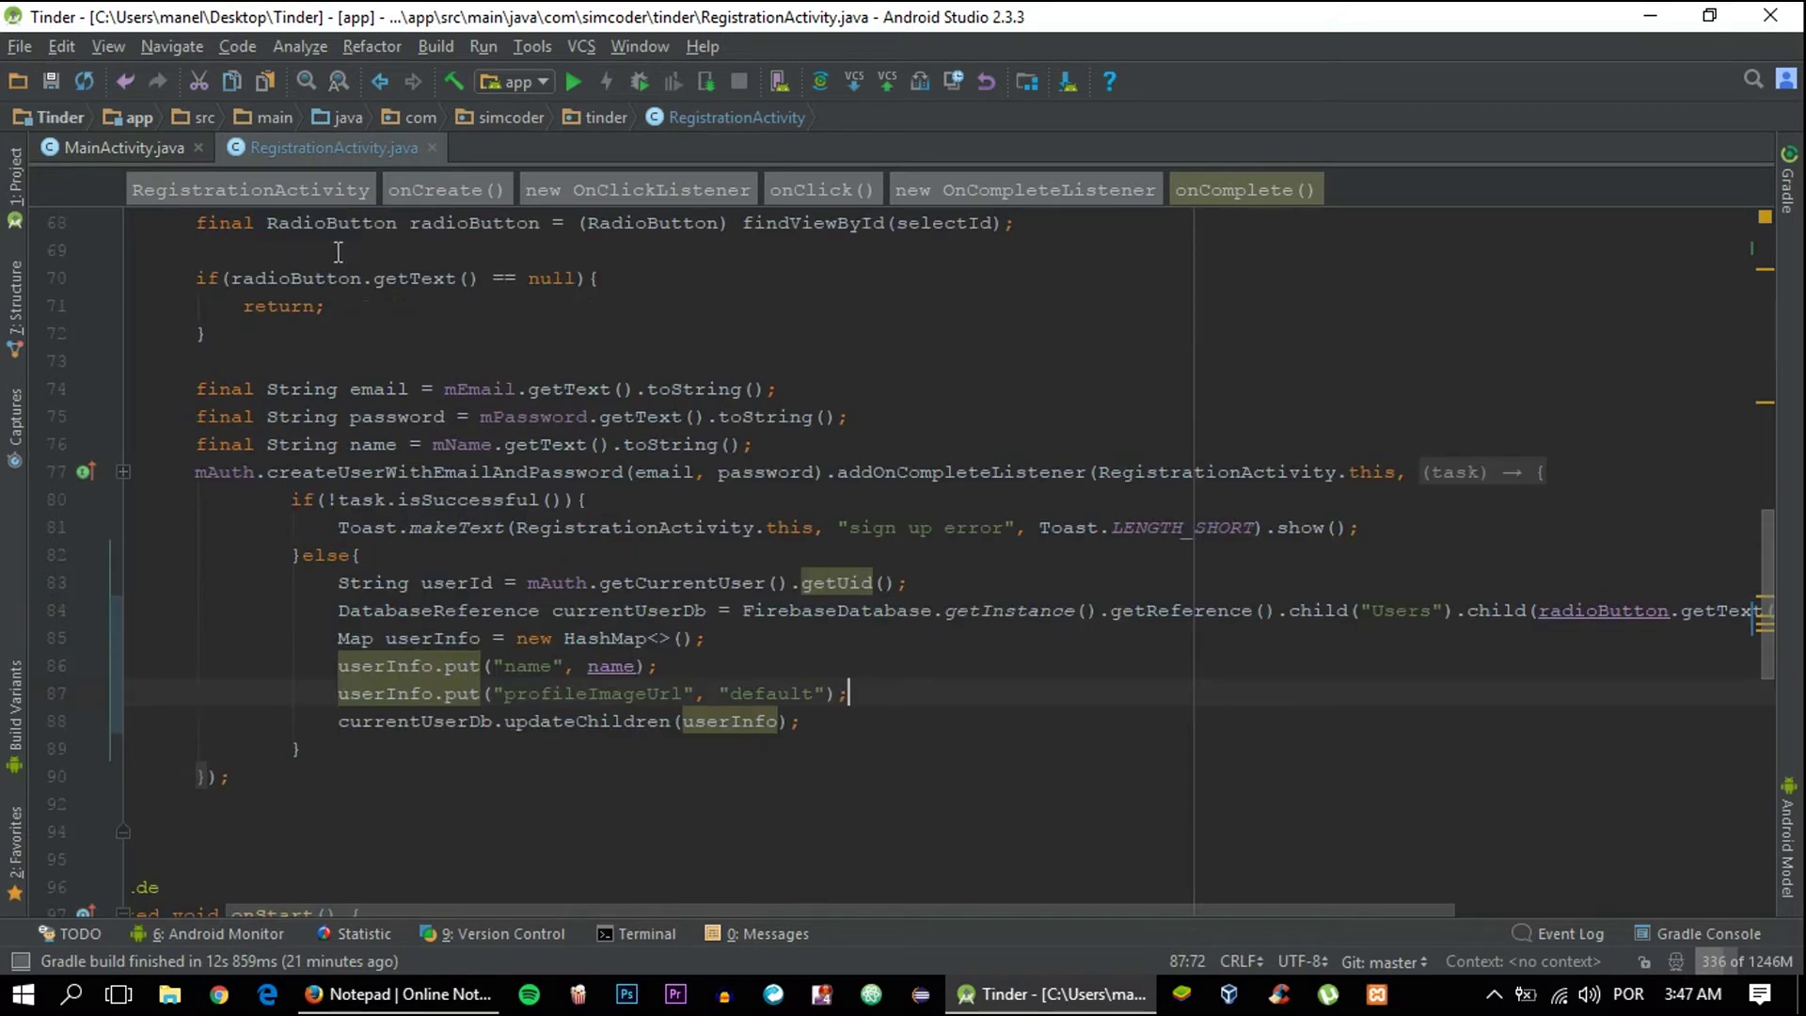
In MainActivity, paste the profileImageUrl snapshot lookup onto a new line and build an if statement
left_click(104, 152)
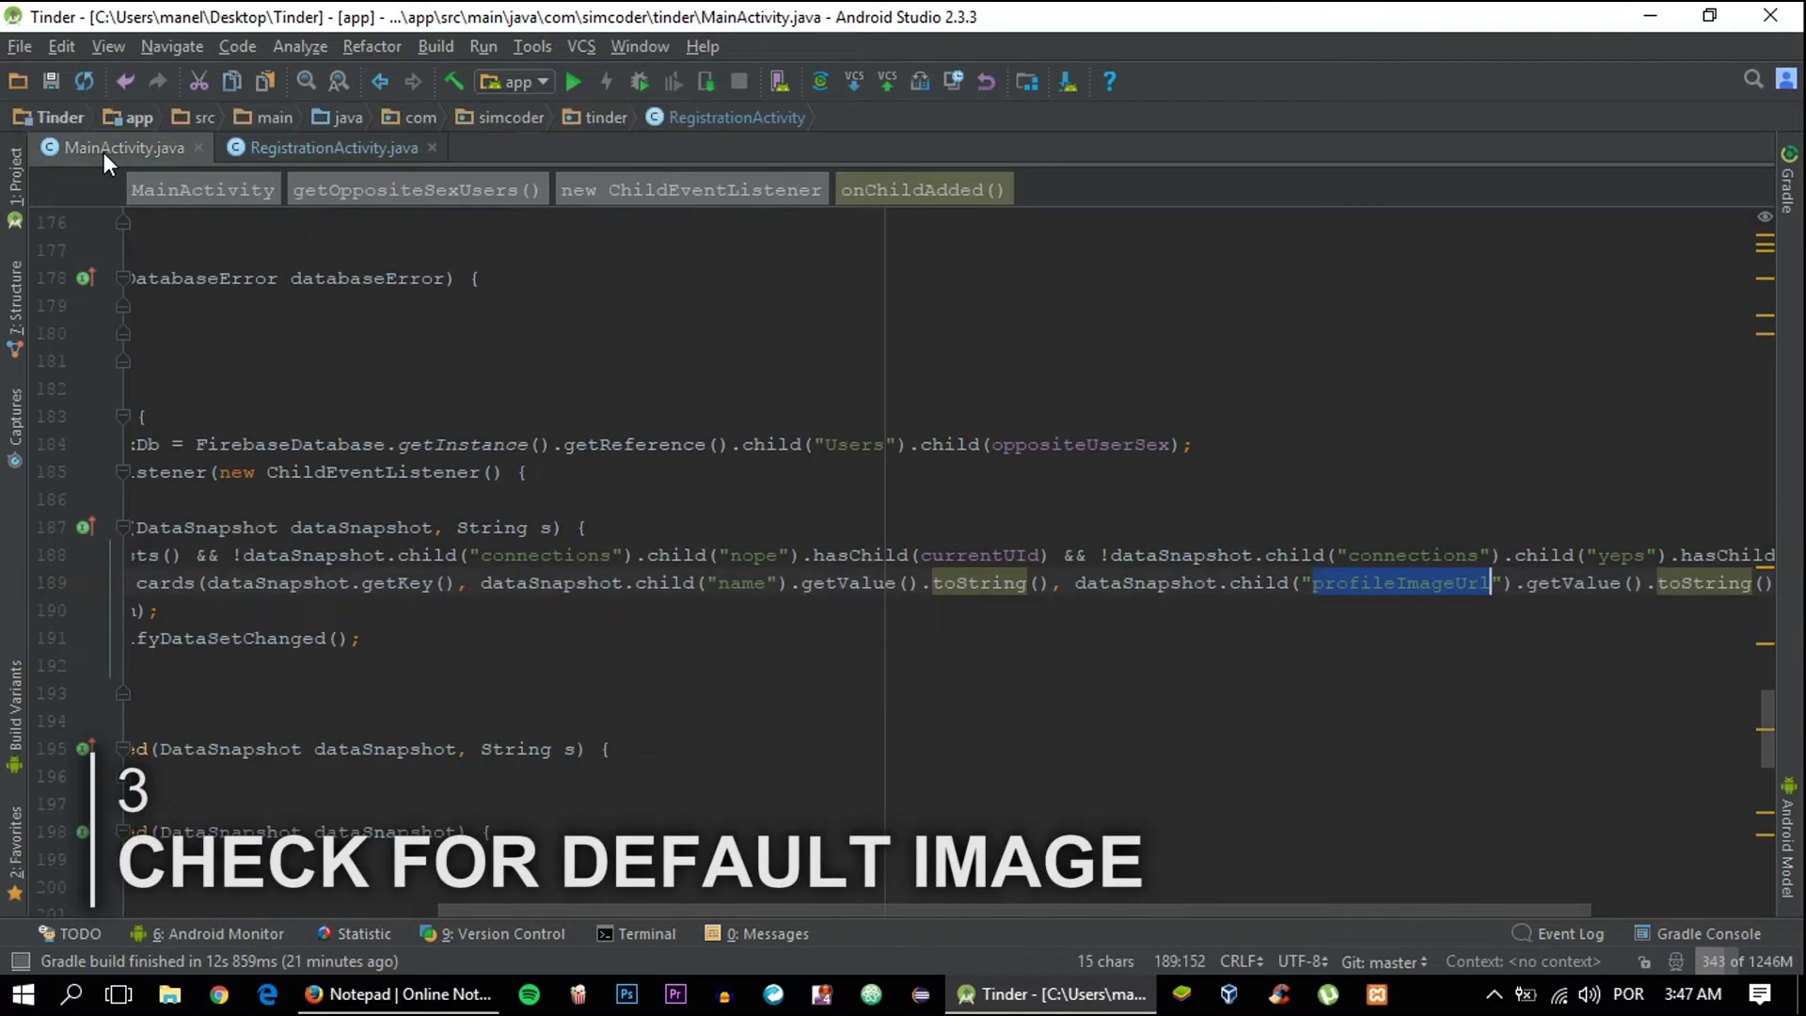
scroll(683, 492, "left", 1)
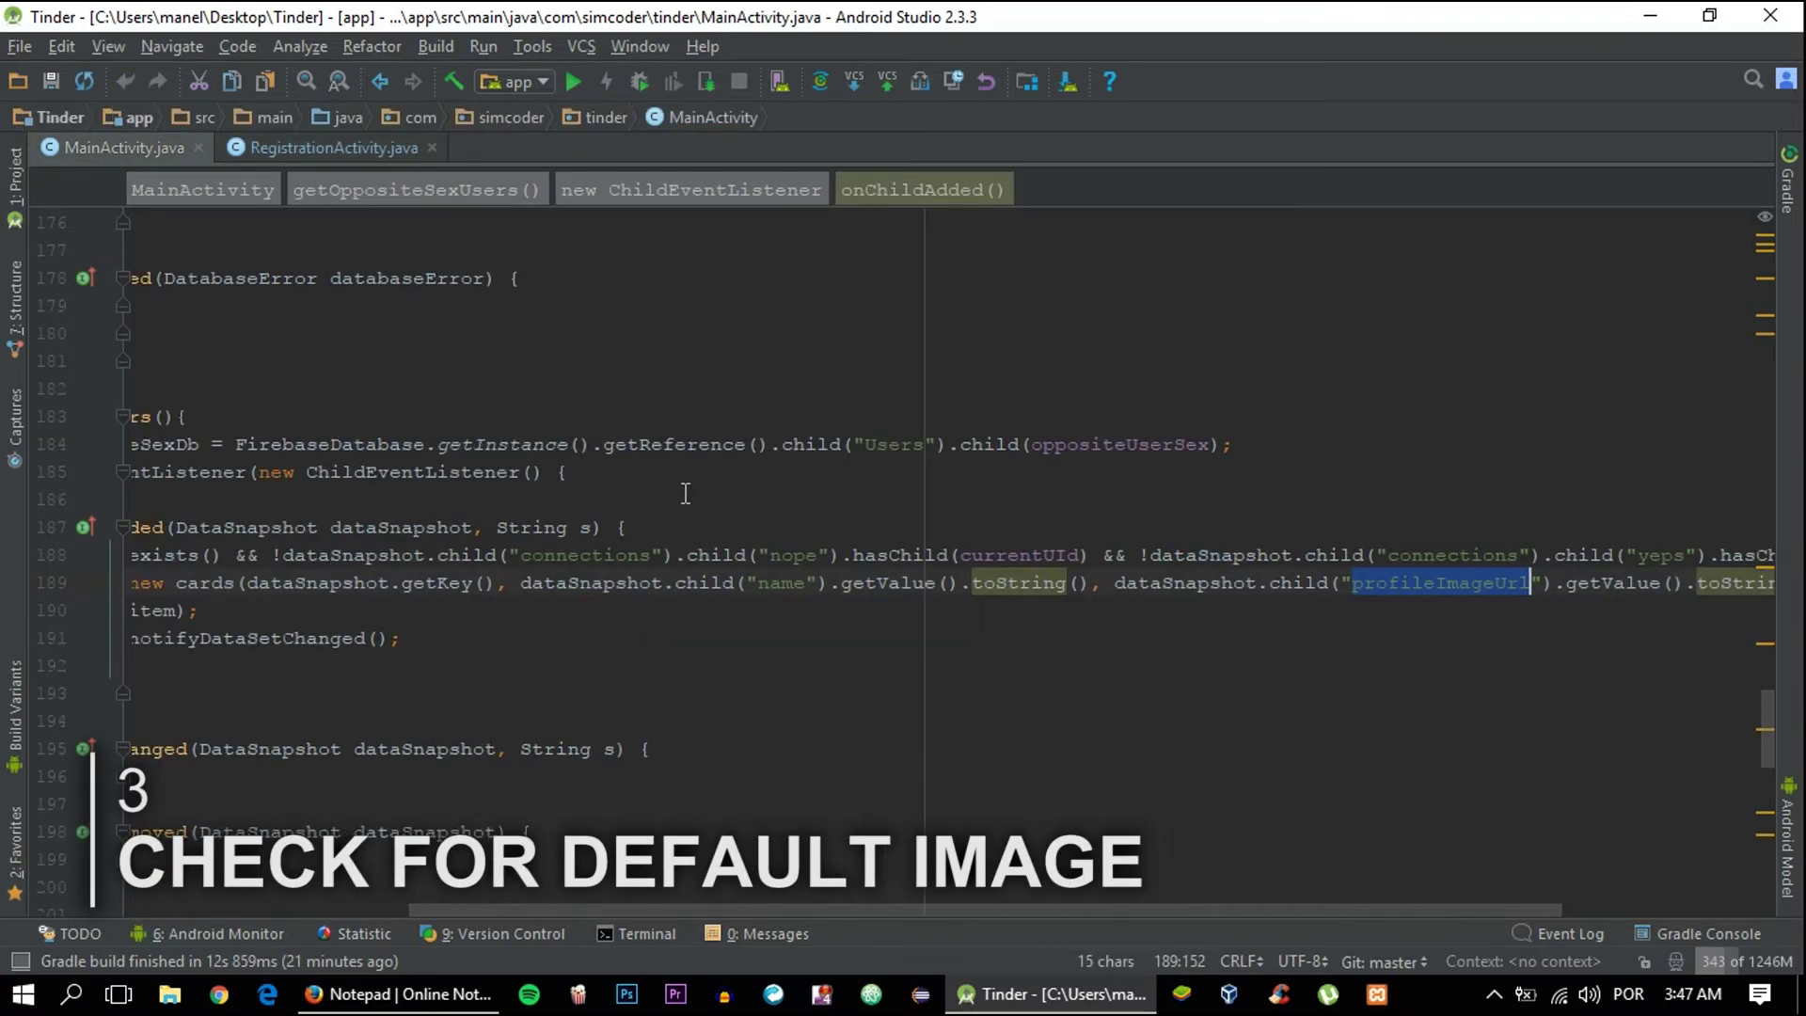
scroll(685, 492, "right", 2)
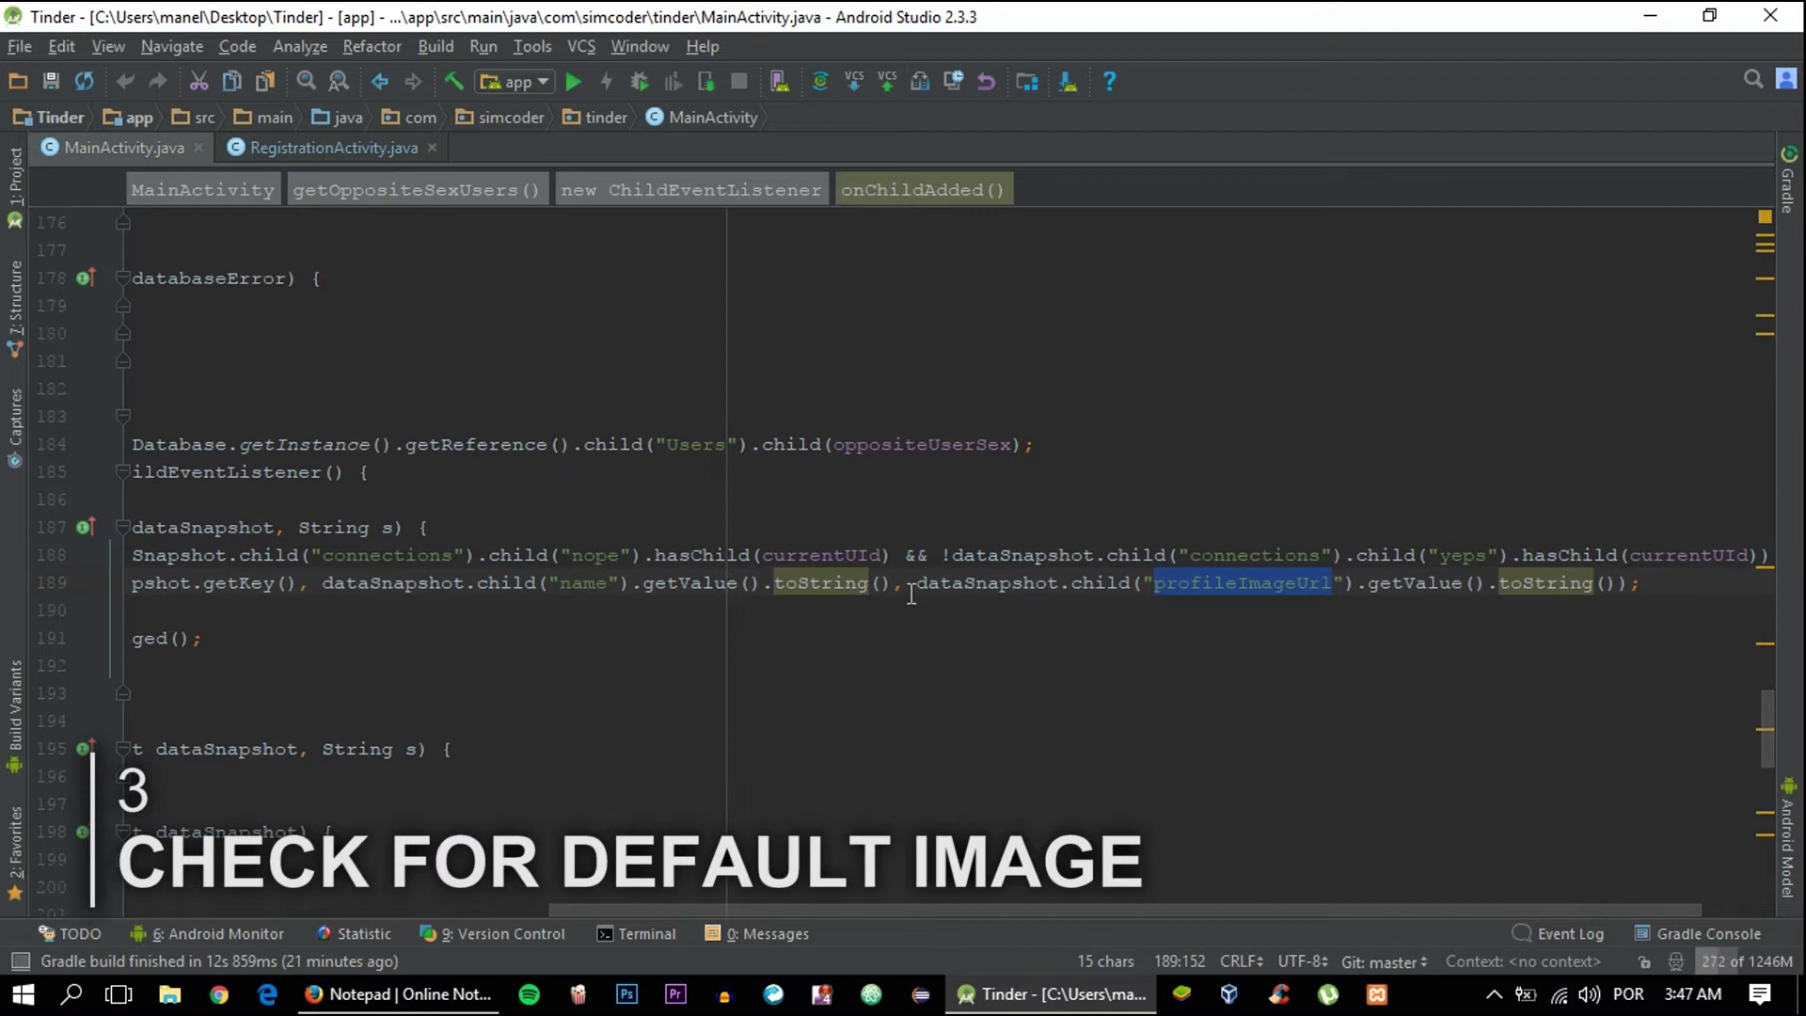
left_click_drag(910, 586, 1491, 584)
key("ctrl+c")
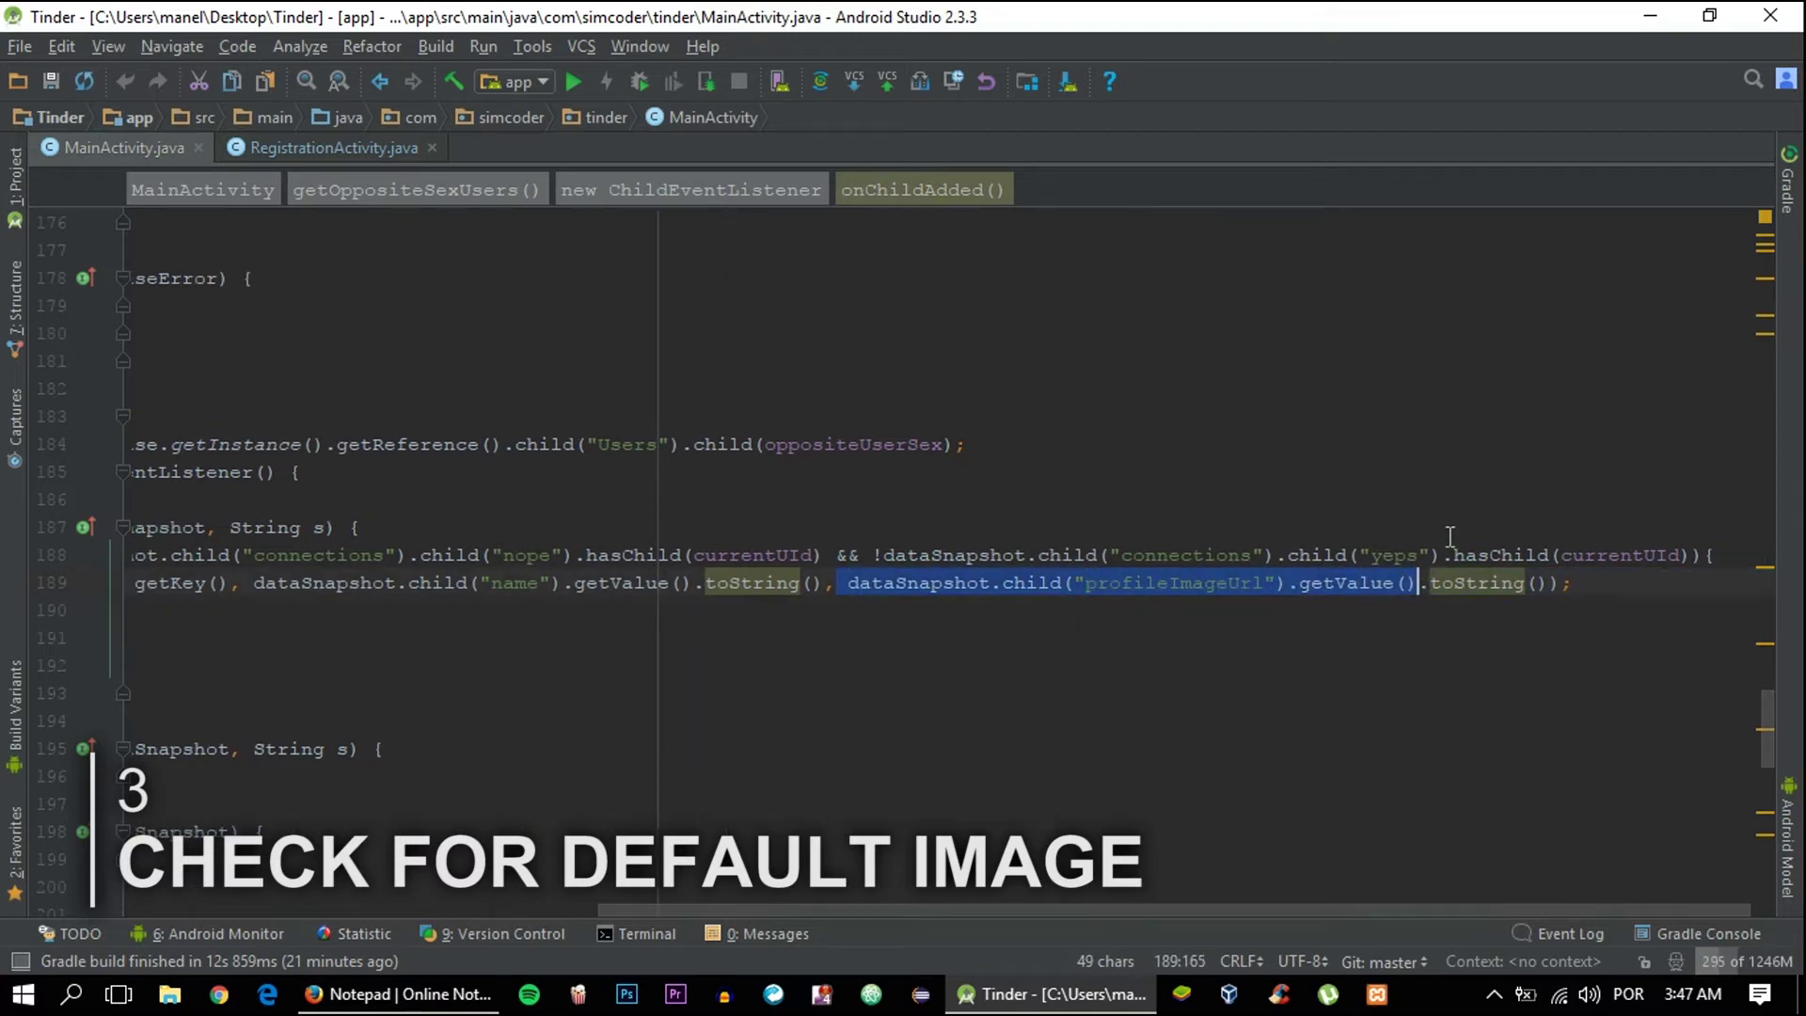
scroll(1490, 584, "right", 1)
left_click(1742, 558)
key("Return")
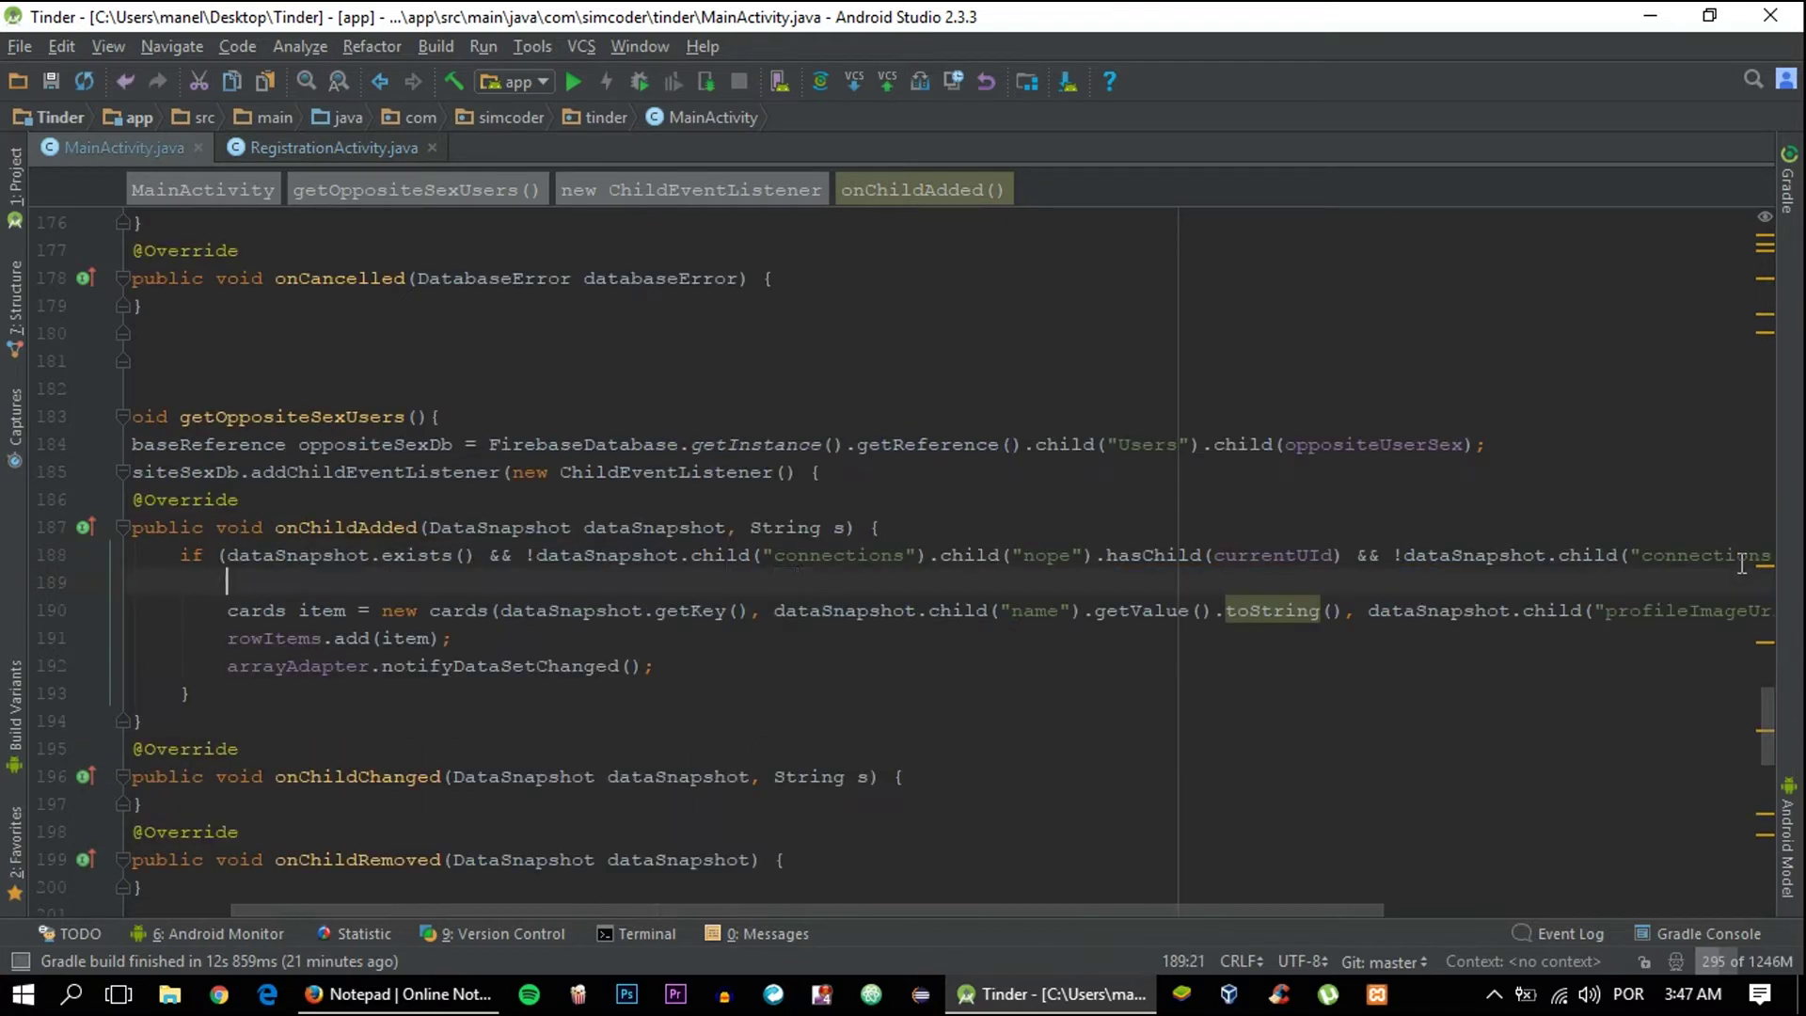
key("ctrl+v")
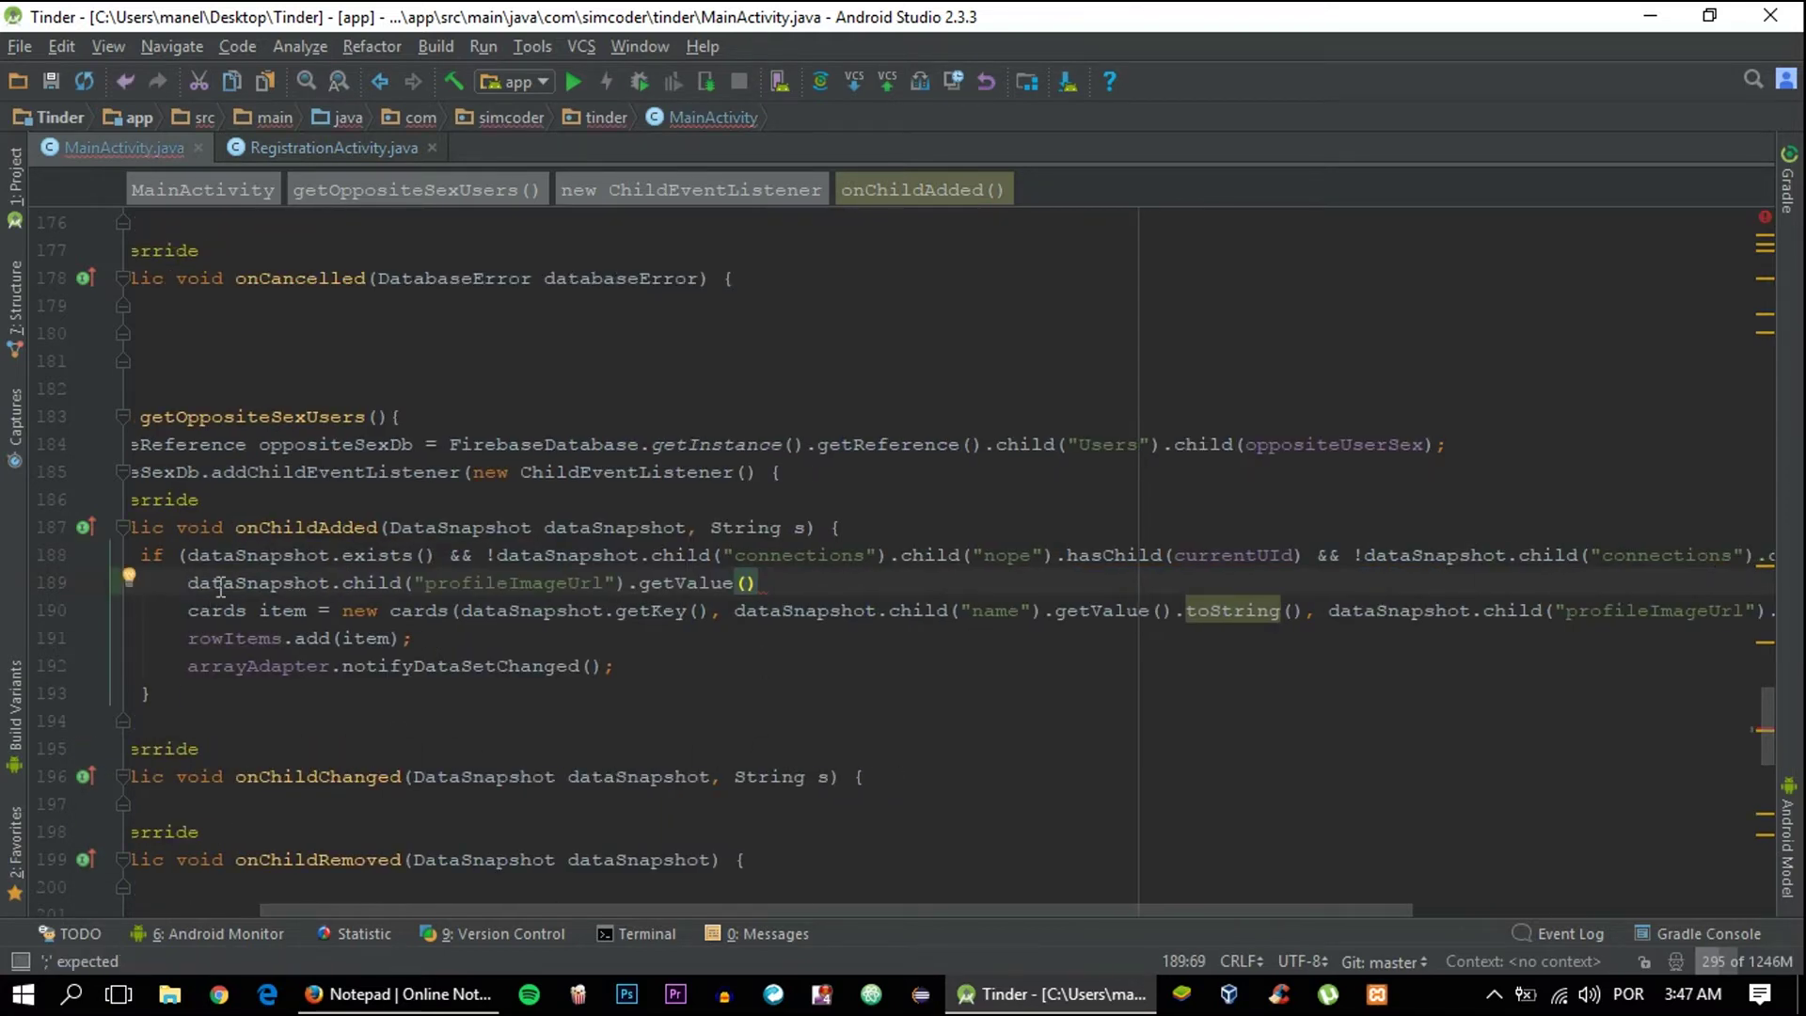
left_click(188, 583)
type("if (")
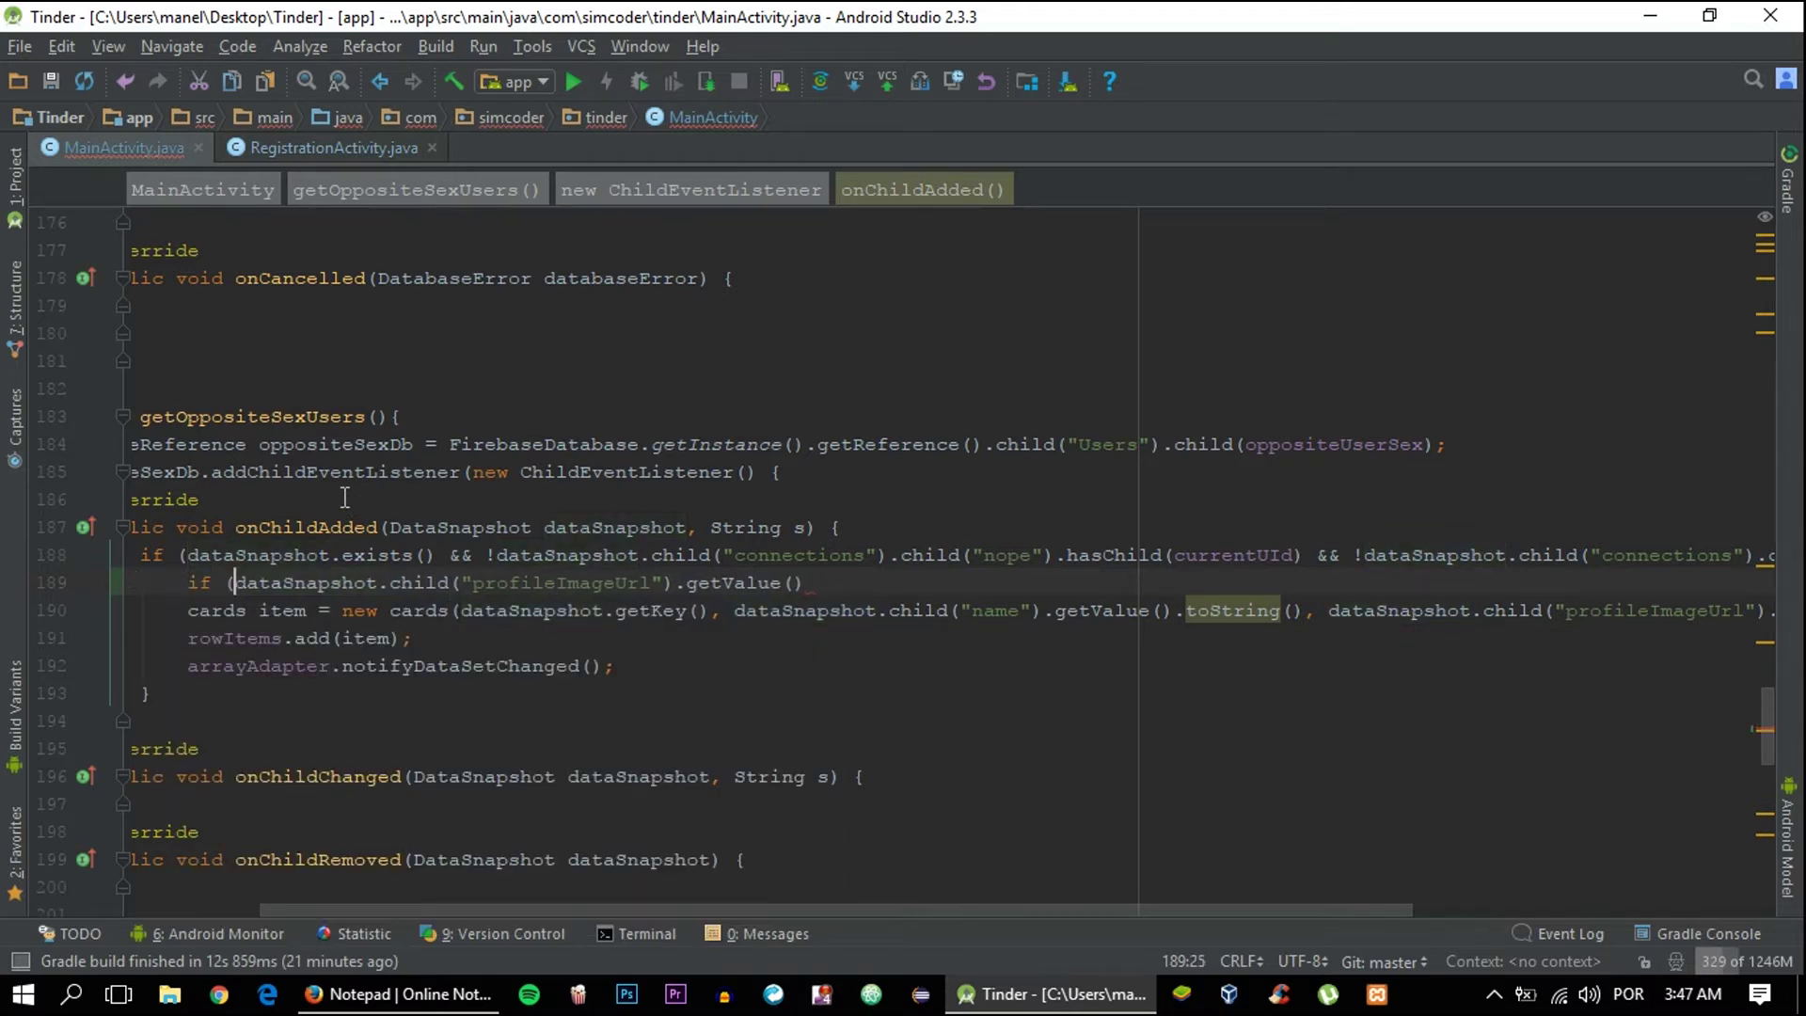
scroll(650, 616, "left", 3)
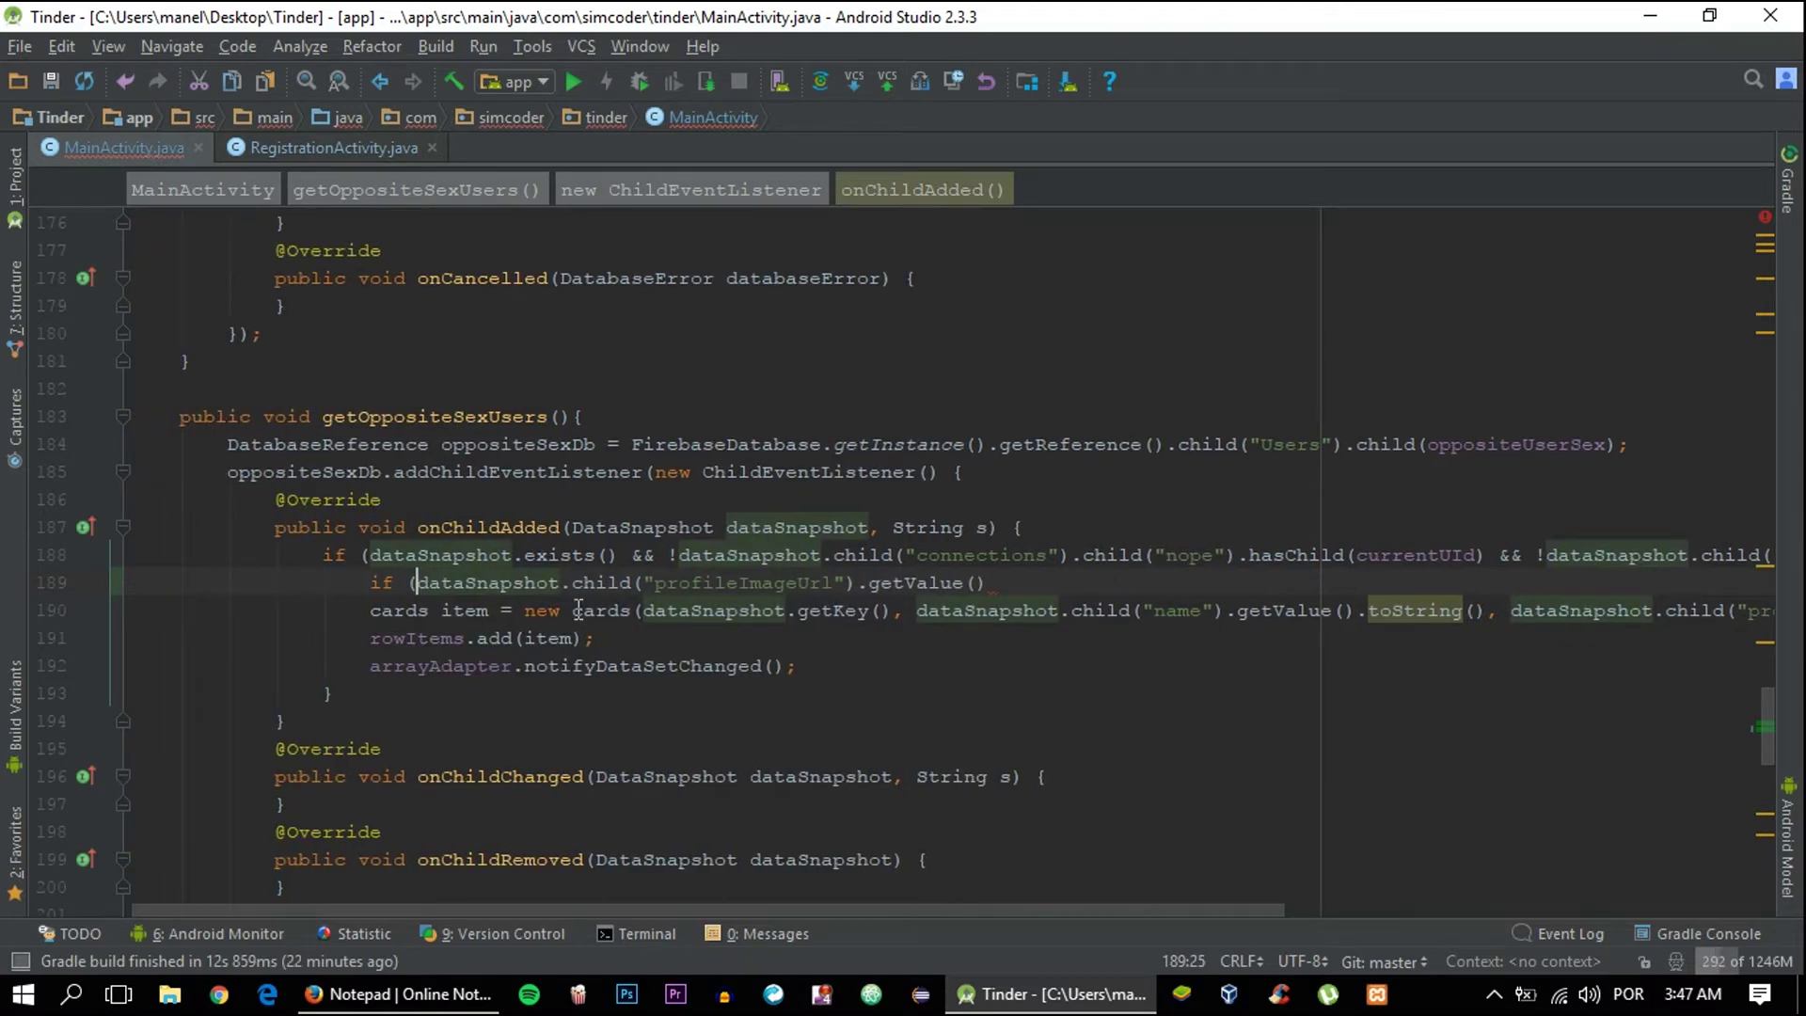
left_click(1047, 581)
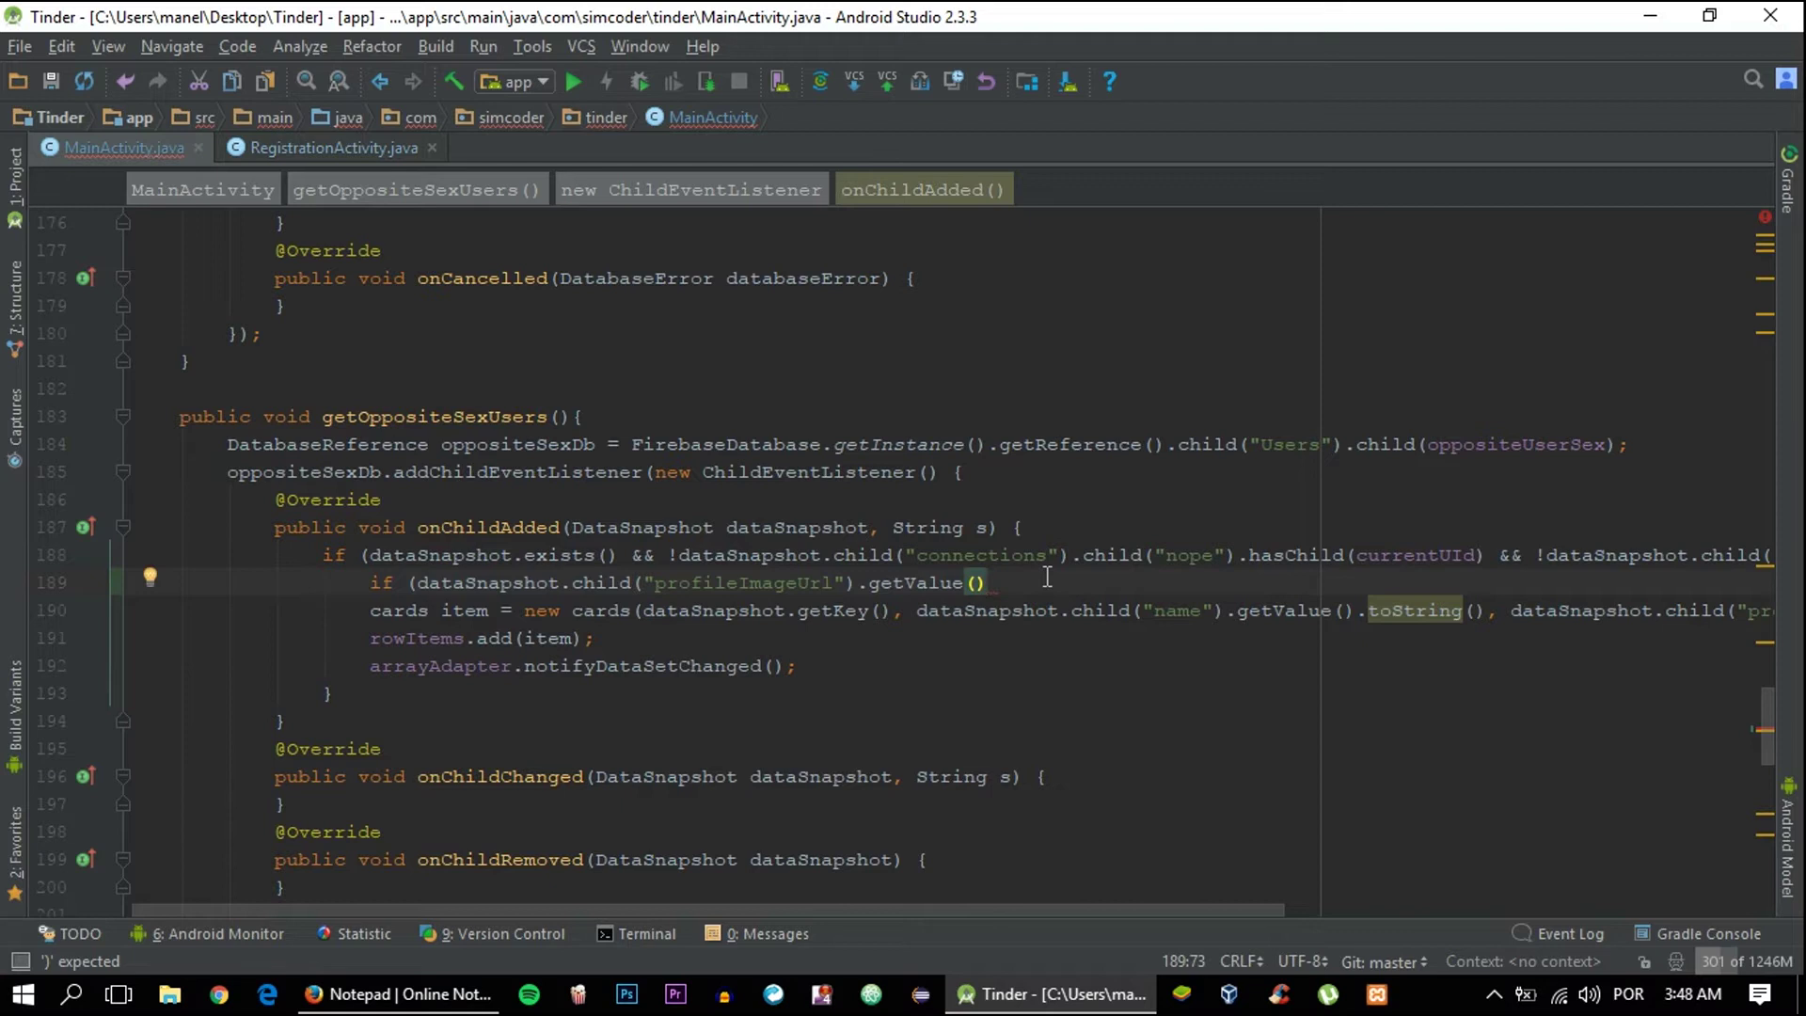
type(".equ")
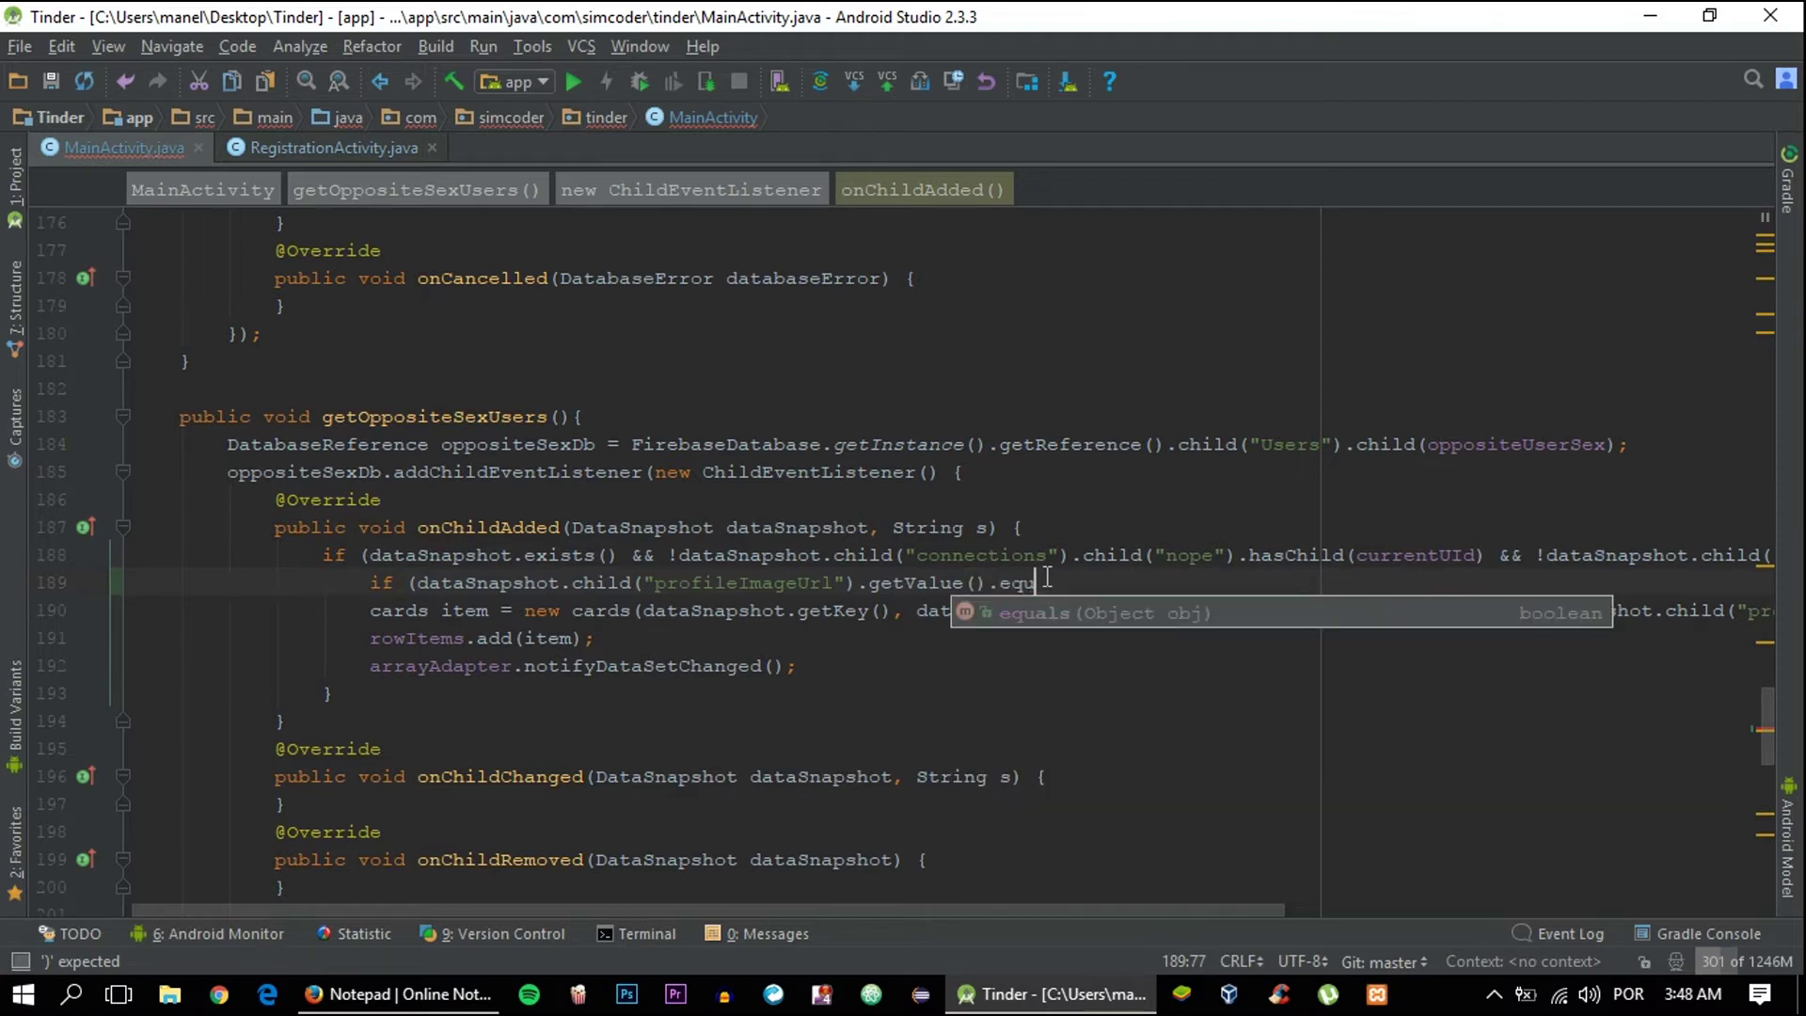
type("als(\"default")
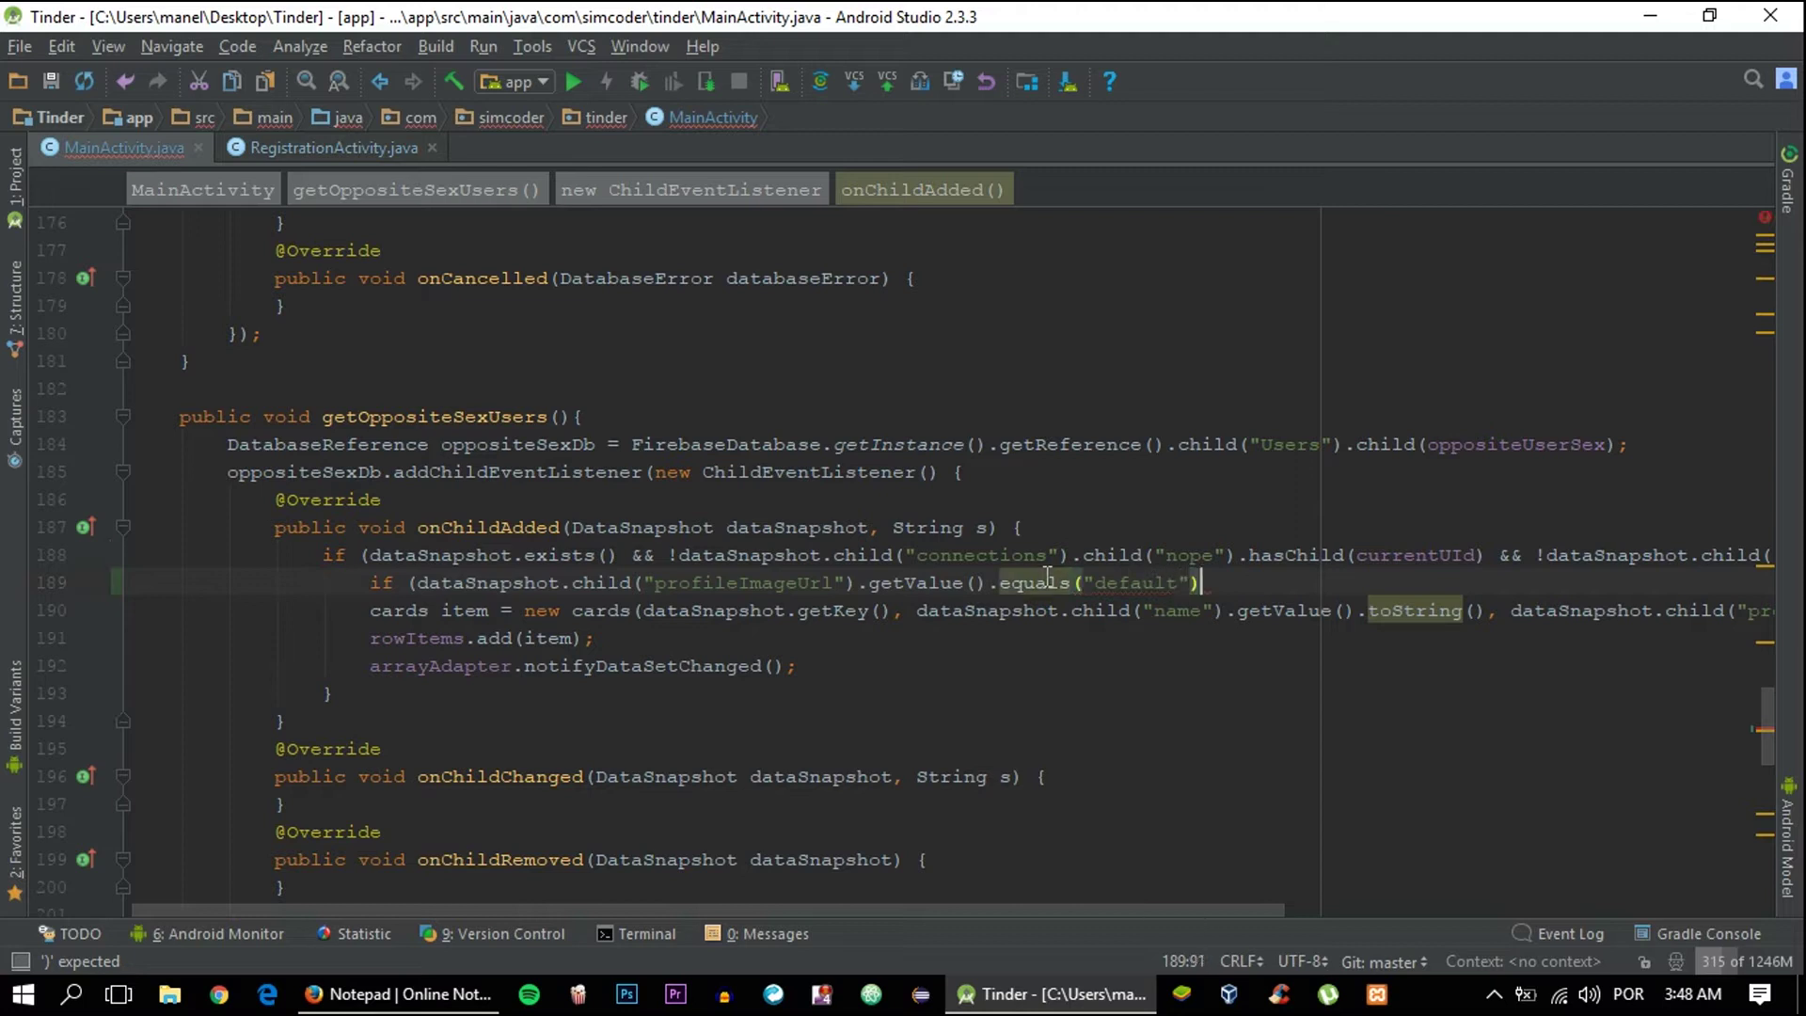
key("End")
type(")")
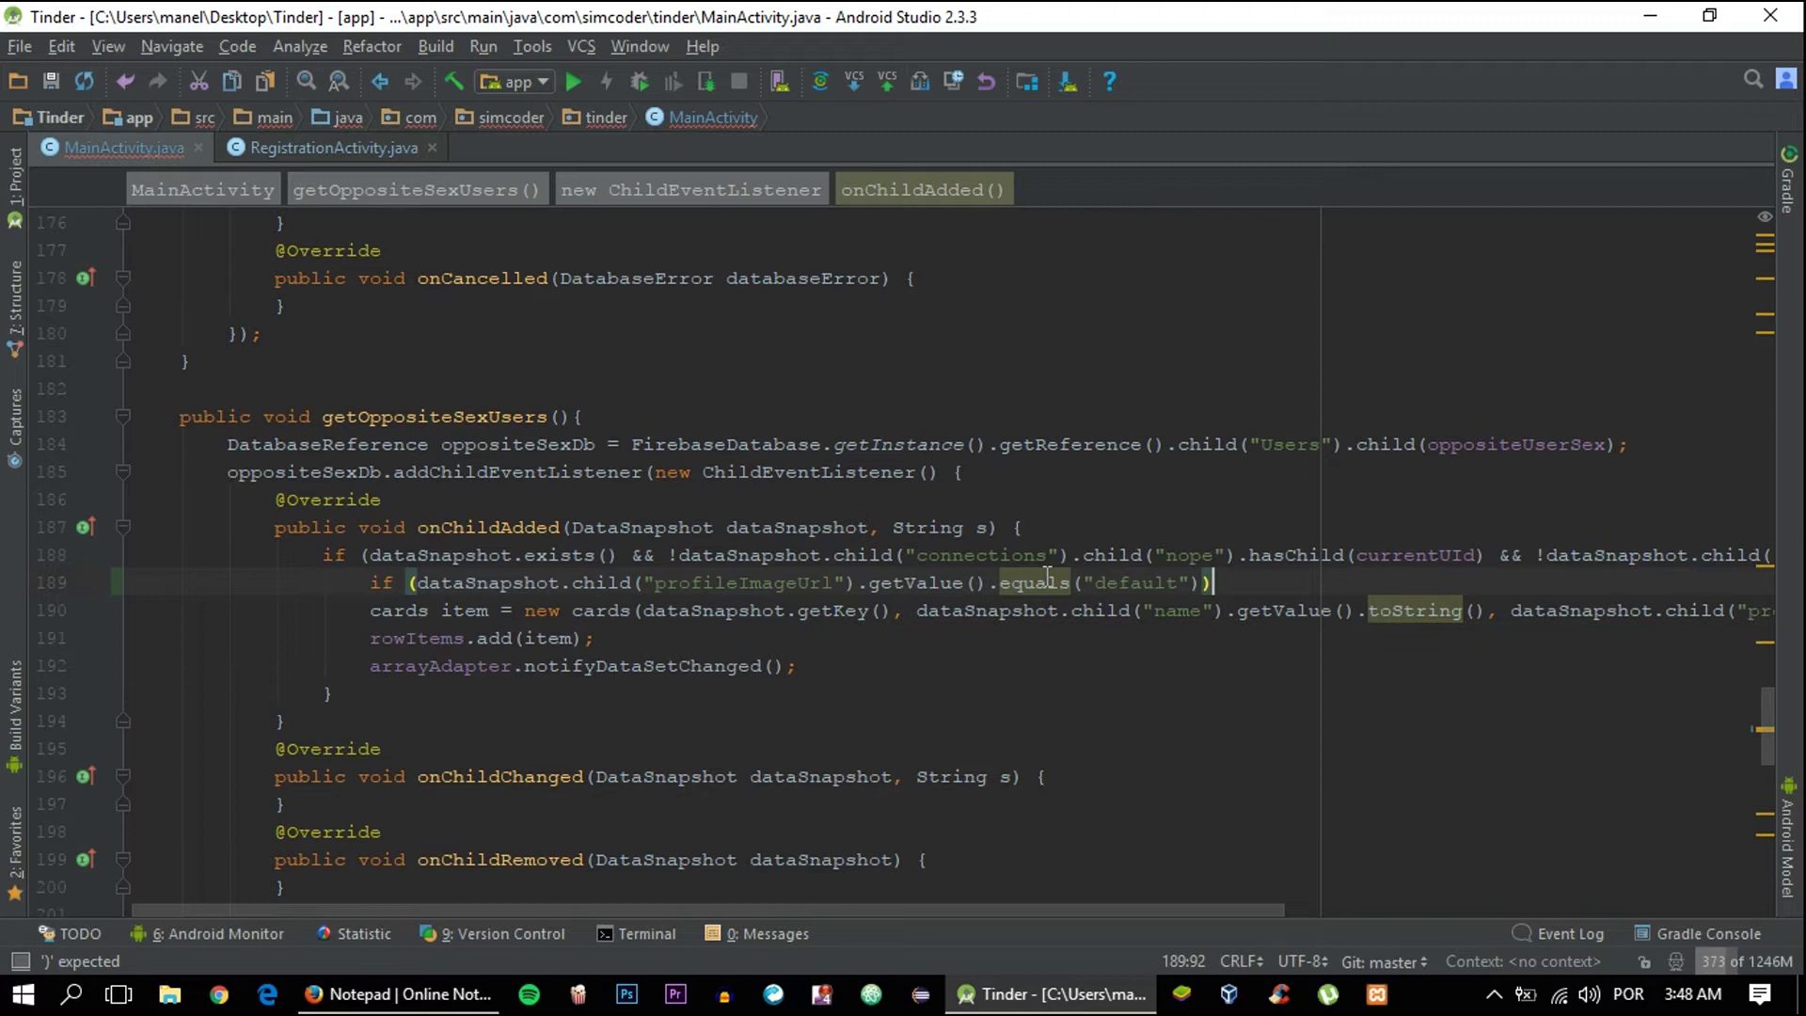
type("{")
key("Return")
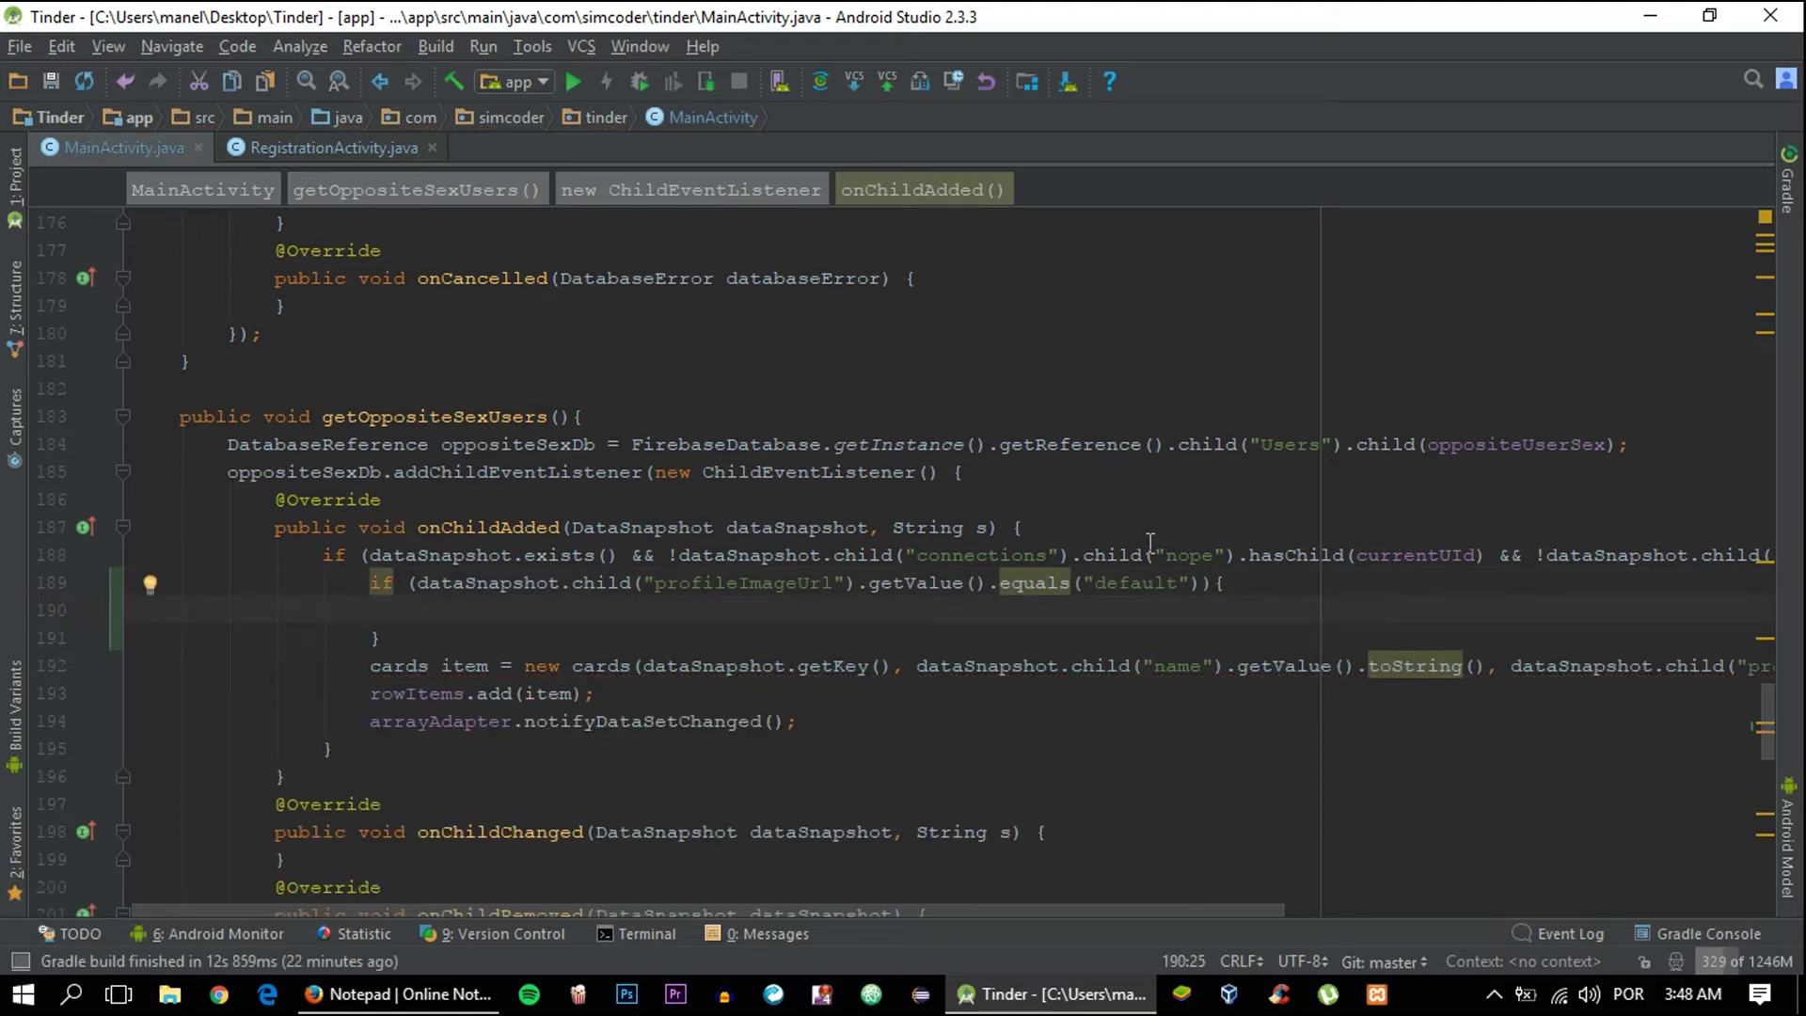
Declare a String profileImageUrl initialised to "default" above the if statement
left_click(370, 581)
key("Return")
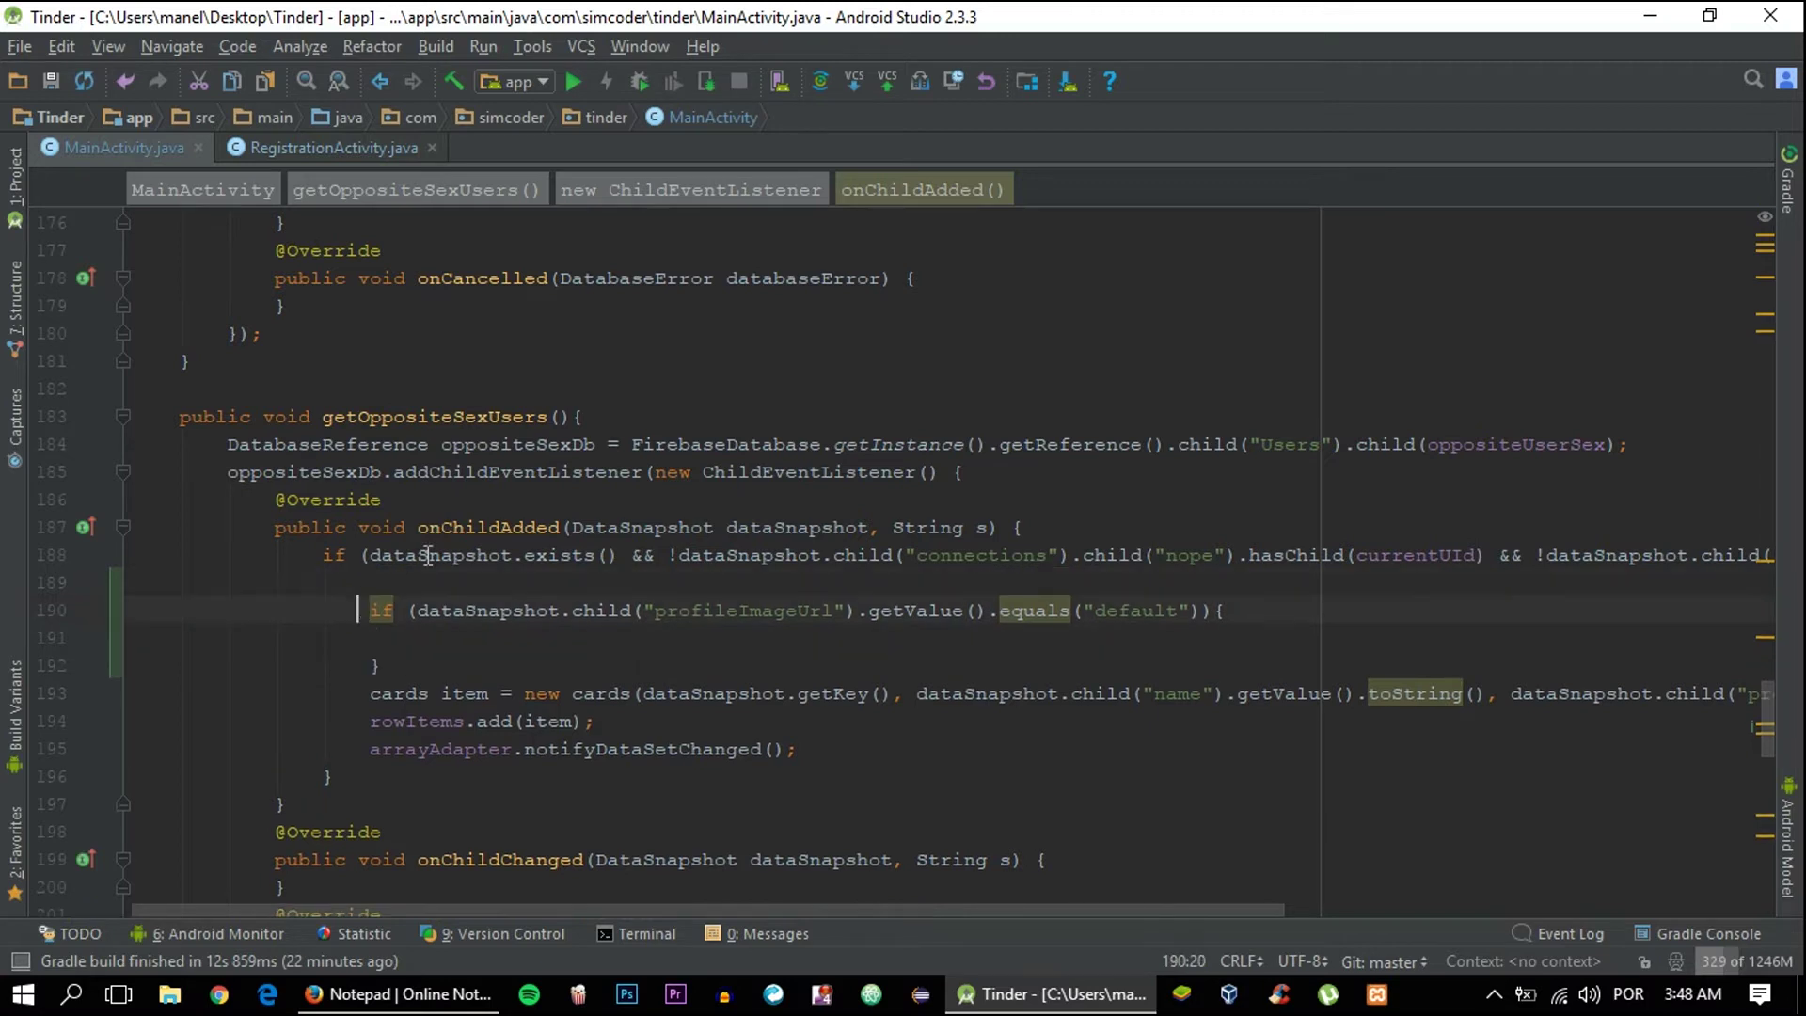
left_click(438, 582)
type("SAtr")
key("BackSpace")
key("BackSpace")
key("BackSpace")
type("tring")
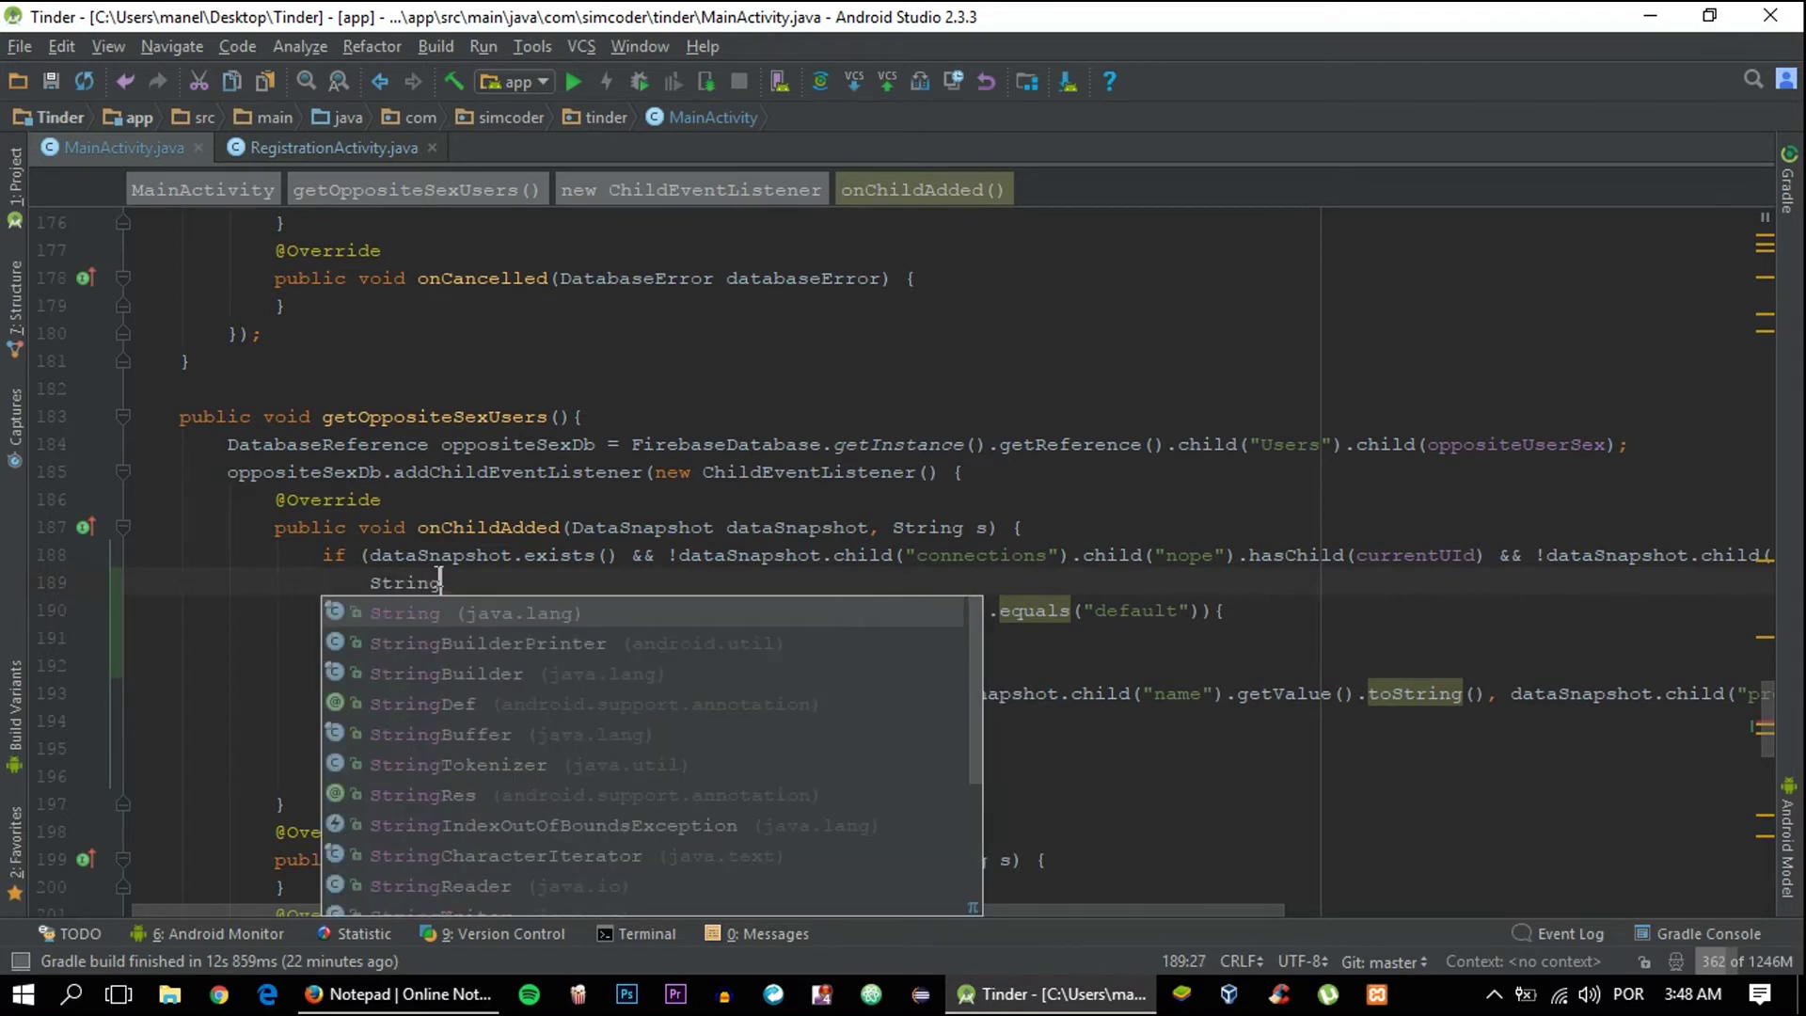
double_click(741, 611)
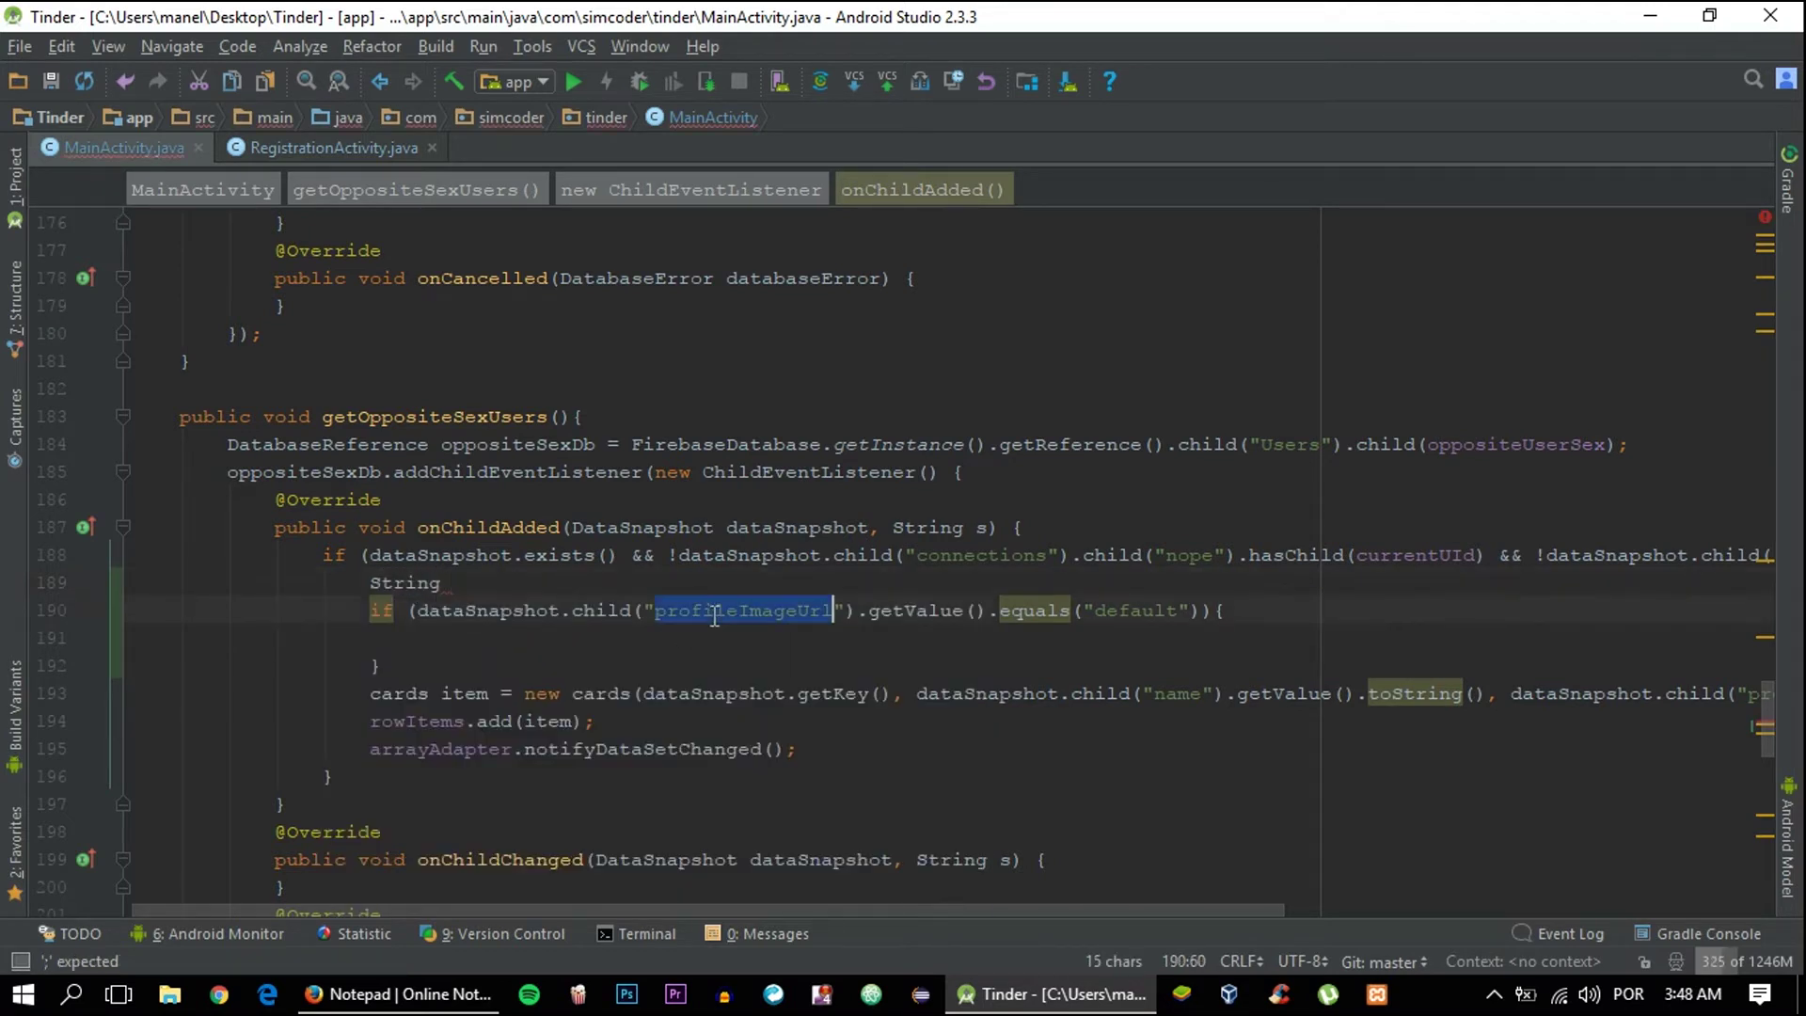
key("ctrl+c")
left_click(641, 583)
key("ctrl+v")
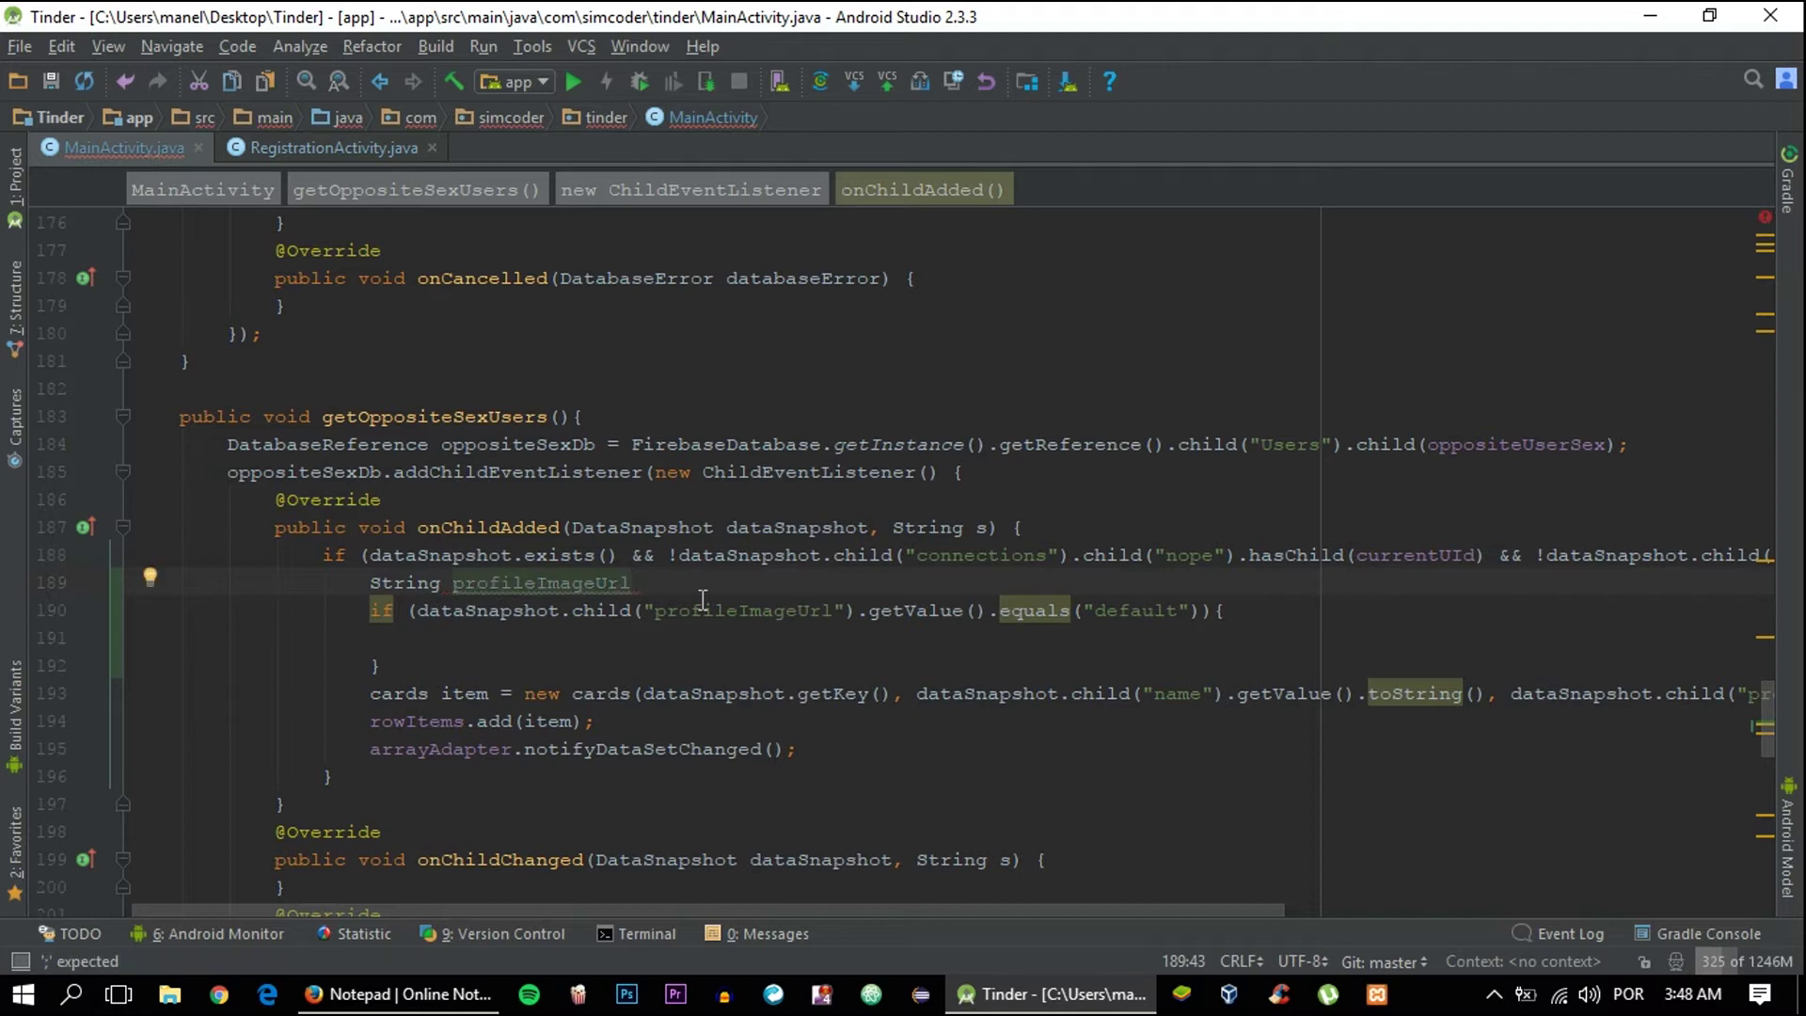
type(" = de")
type("fault")
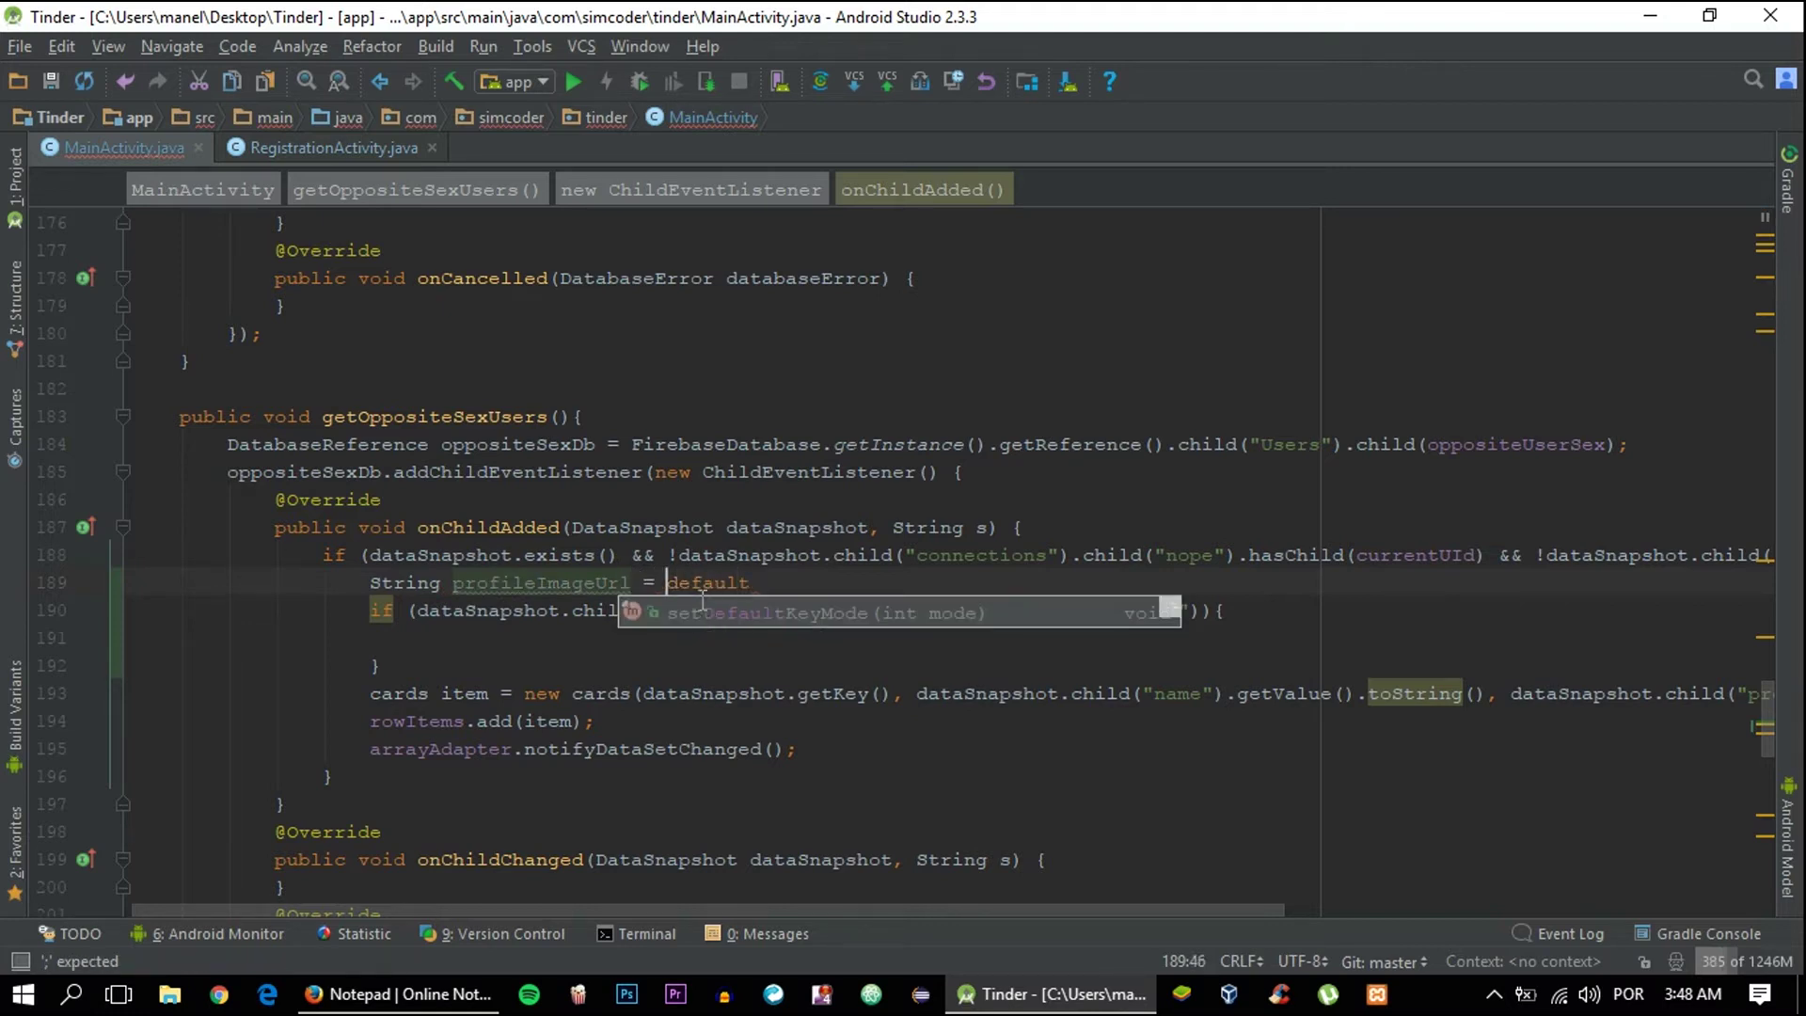
key("Escape")
key("Left")
key("Left")
key("Left")
type("\"")
key("Right")
key("Right")
key("Right")
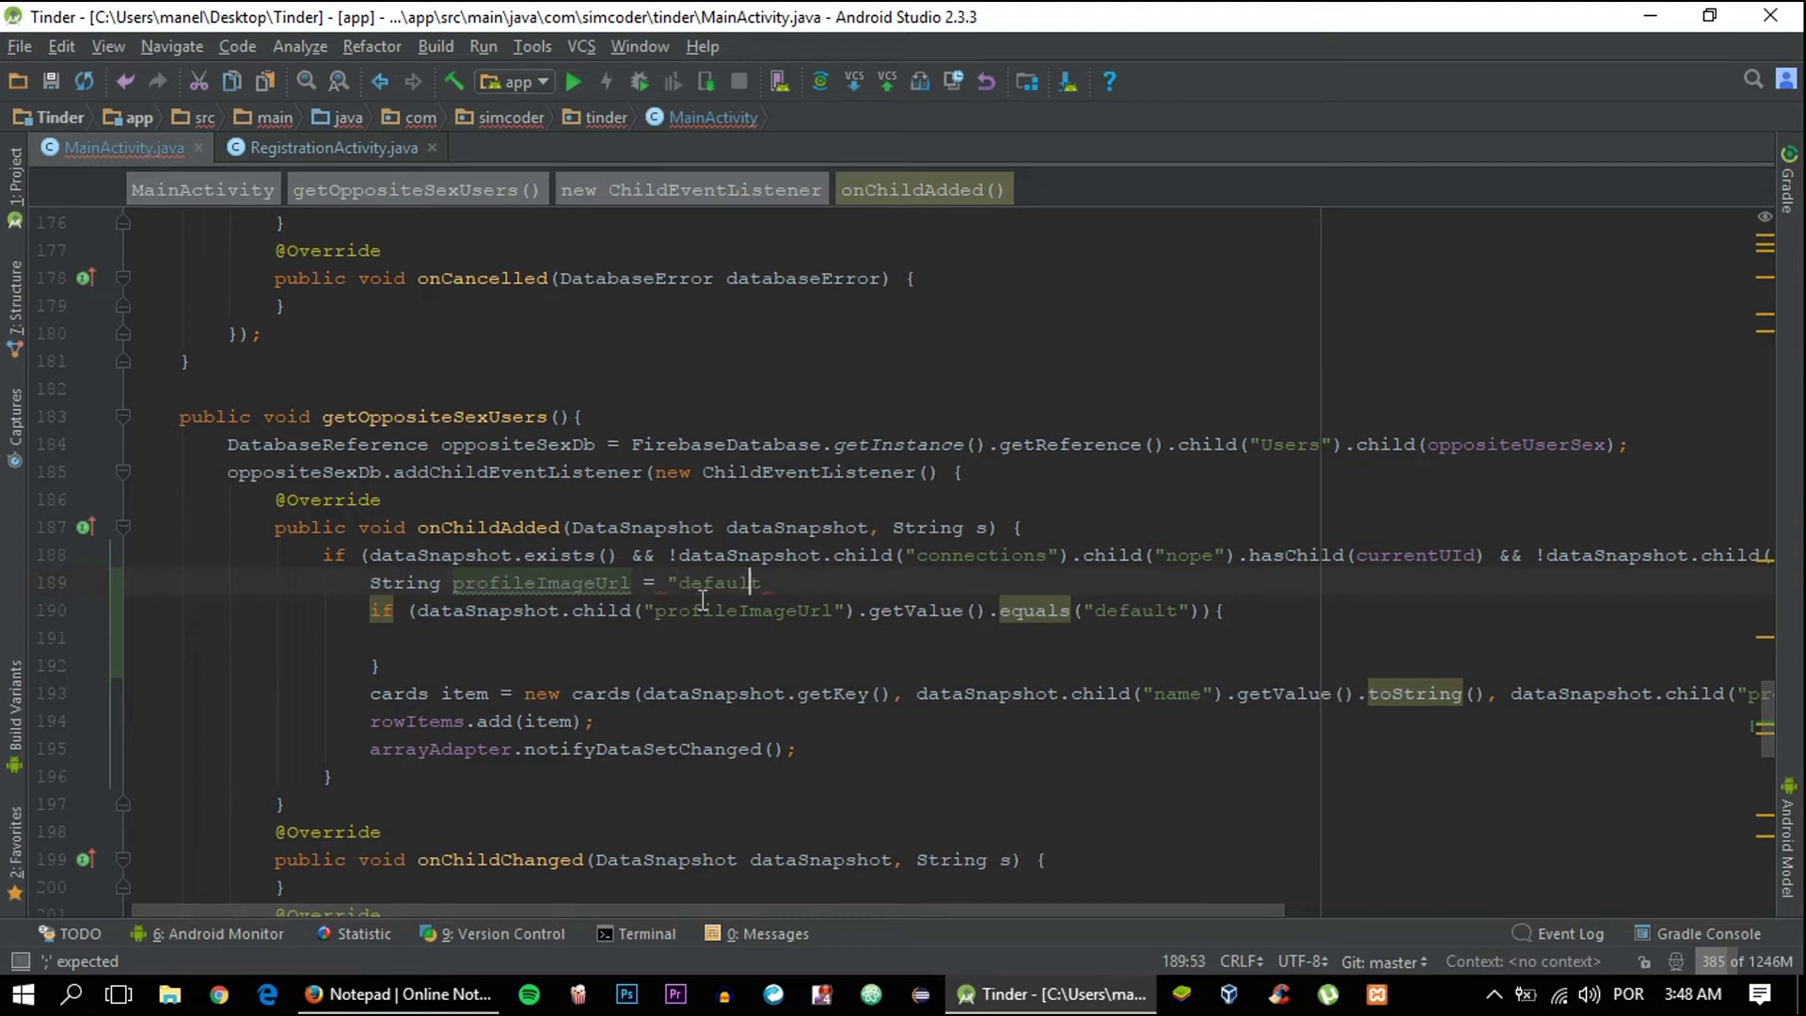
type("2")
key("BackSpace")
type("\"")
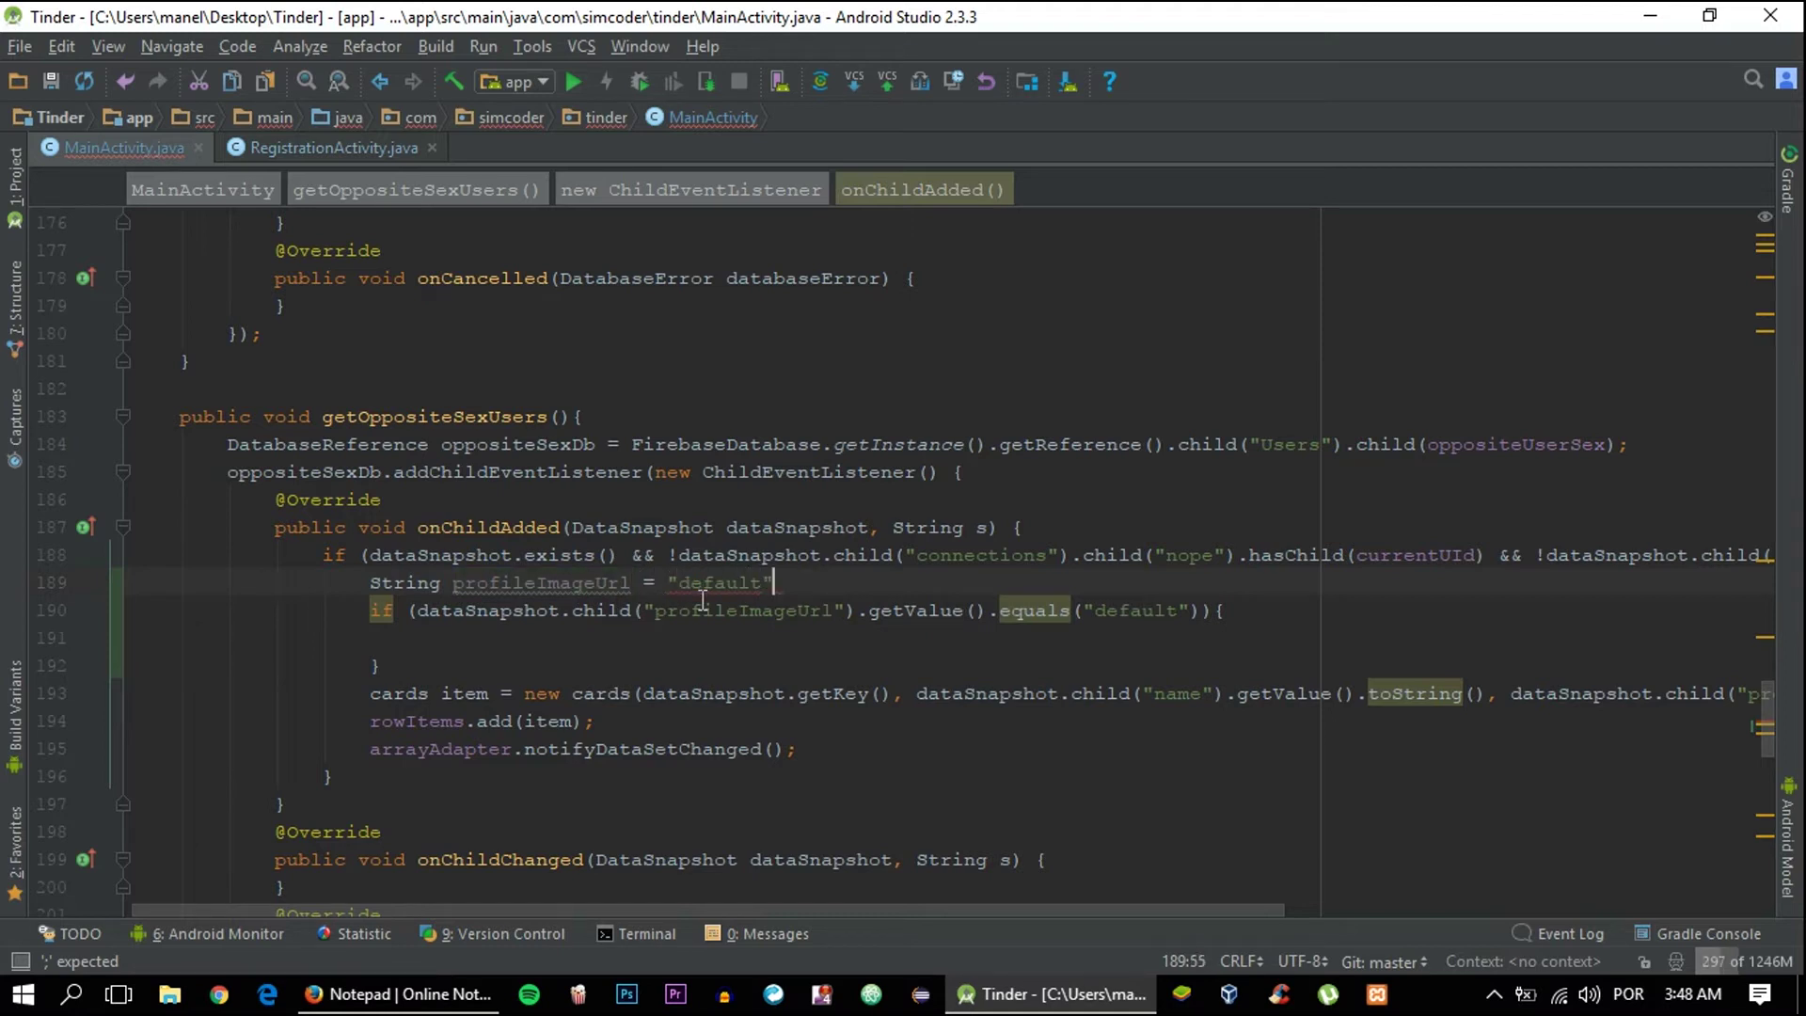
type(";")
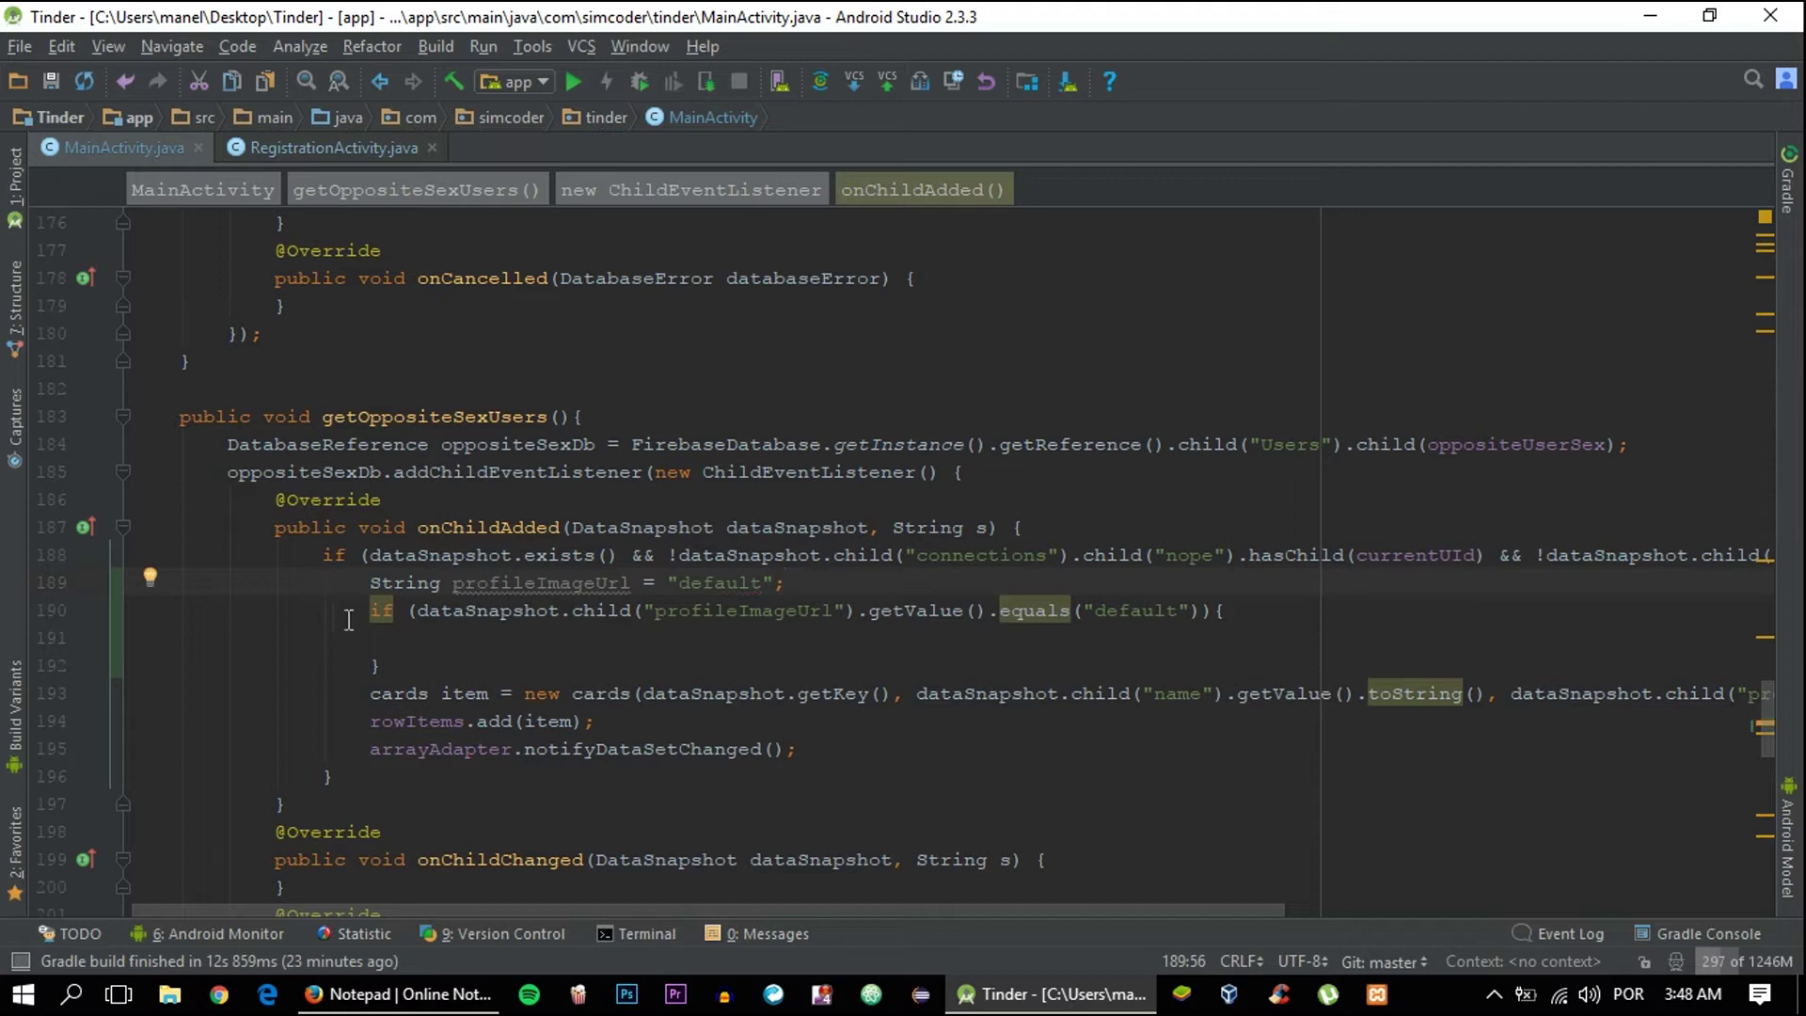
Assign the snapshot's profileImageUrl value inside the if block and pass profileImageUrl into cards
left_click(421, 610)
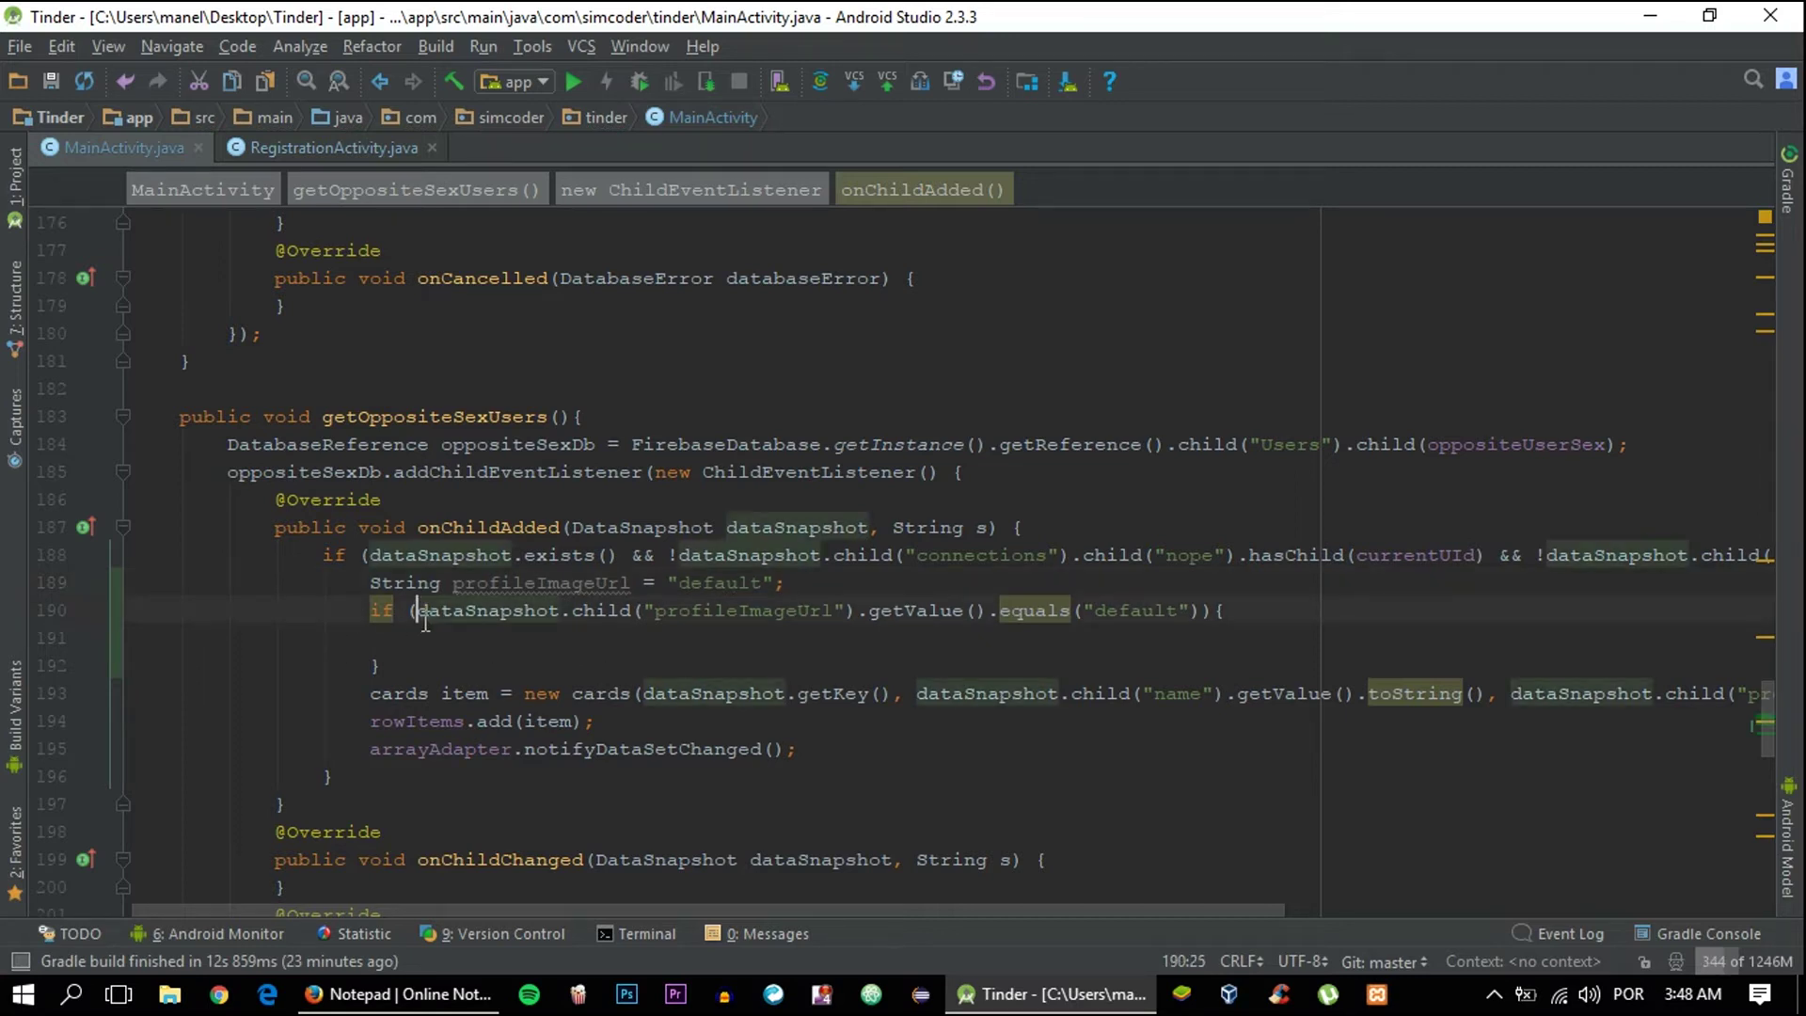
type("!")
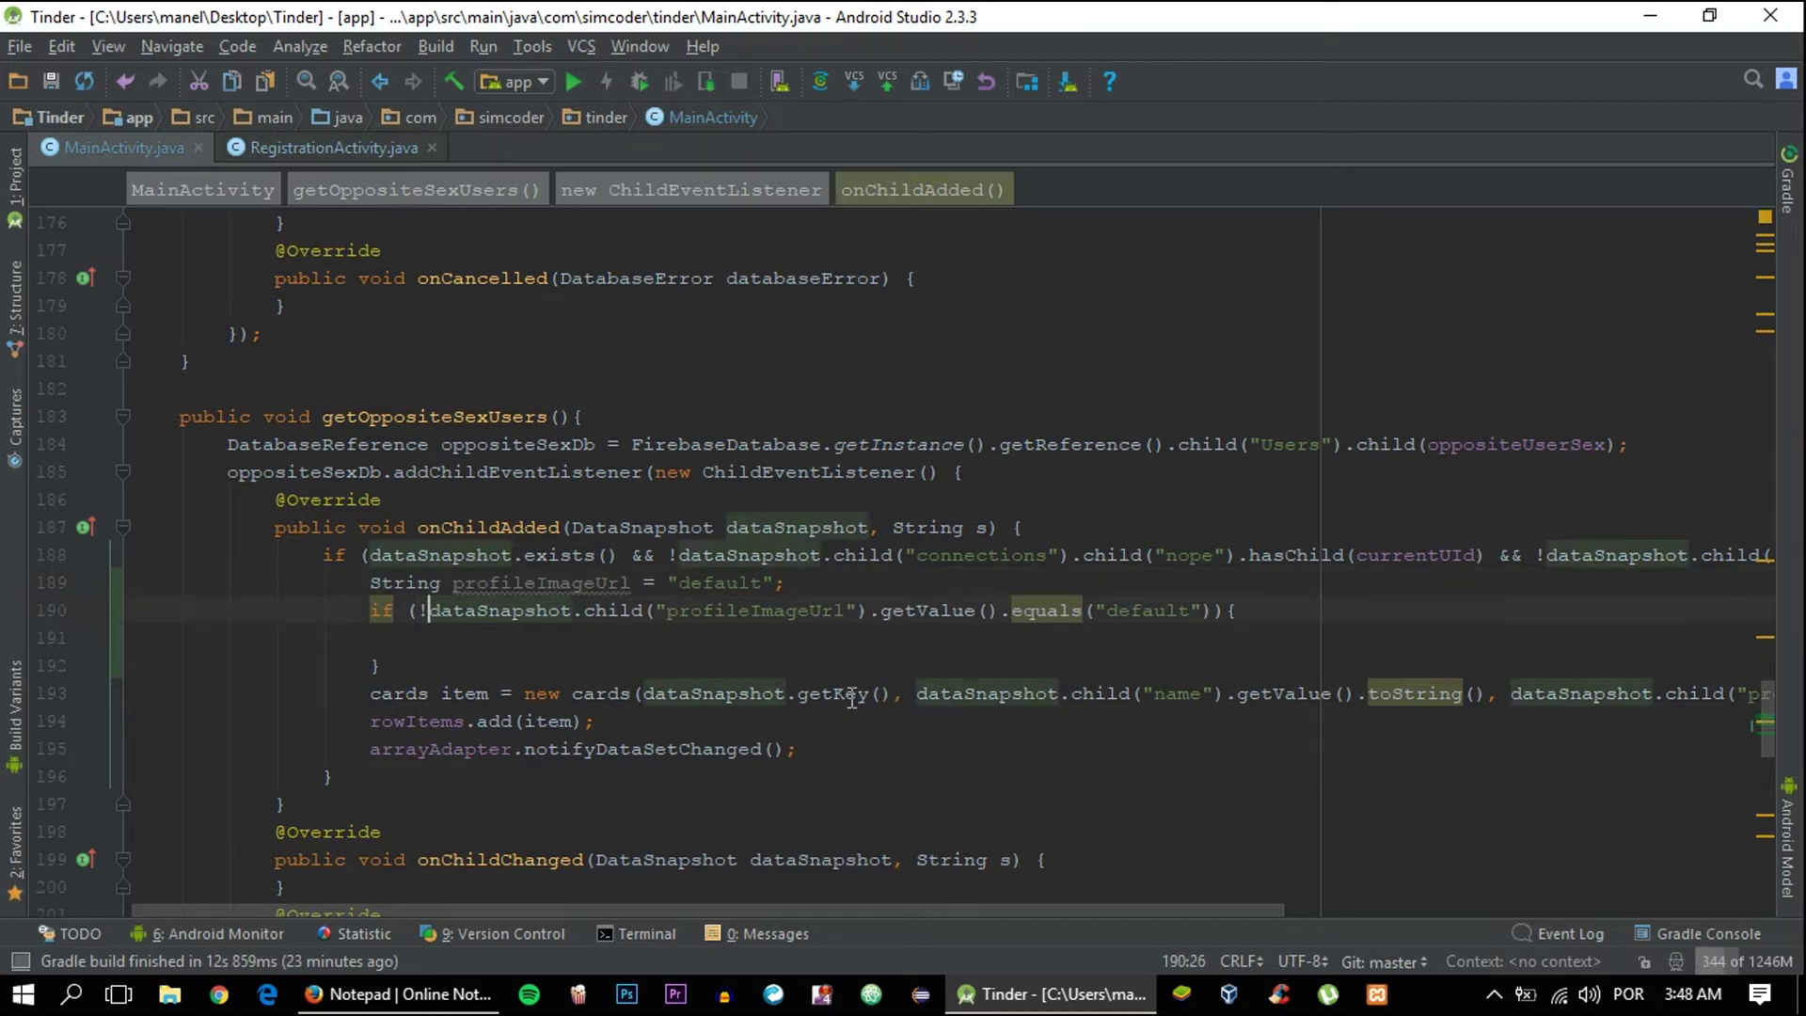
double_click(506, 583)
key("ctrl+c")
left_click(653, 638)
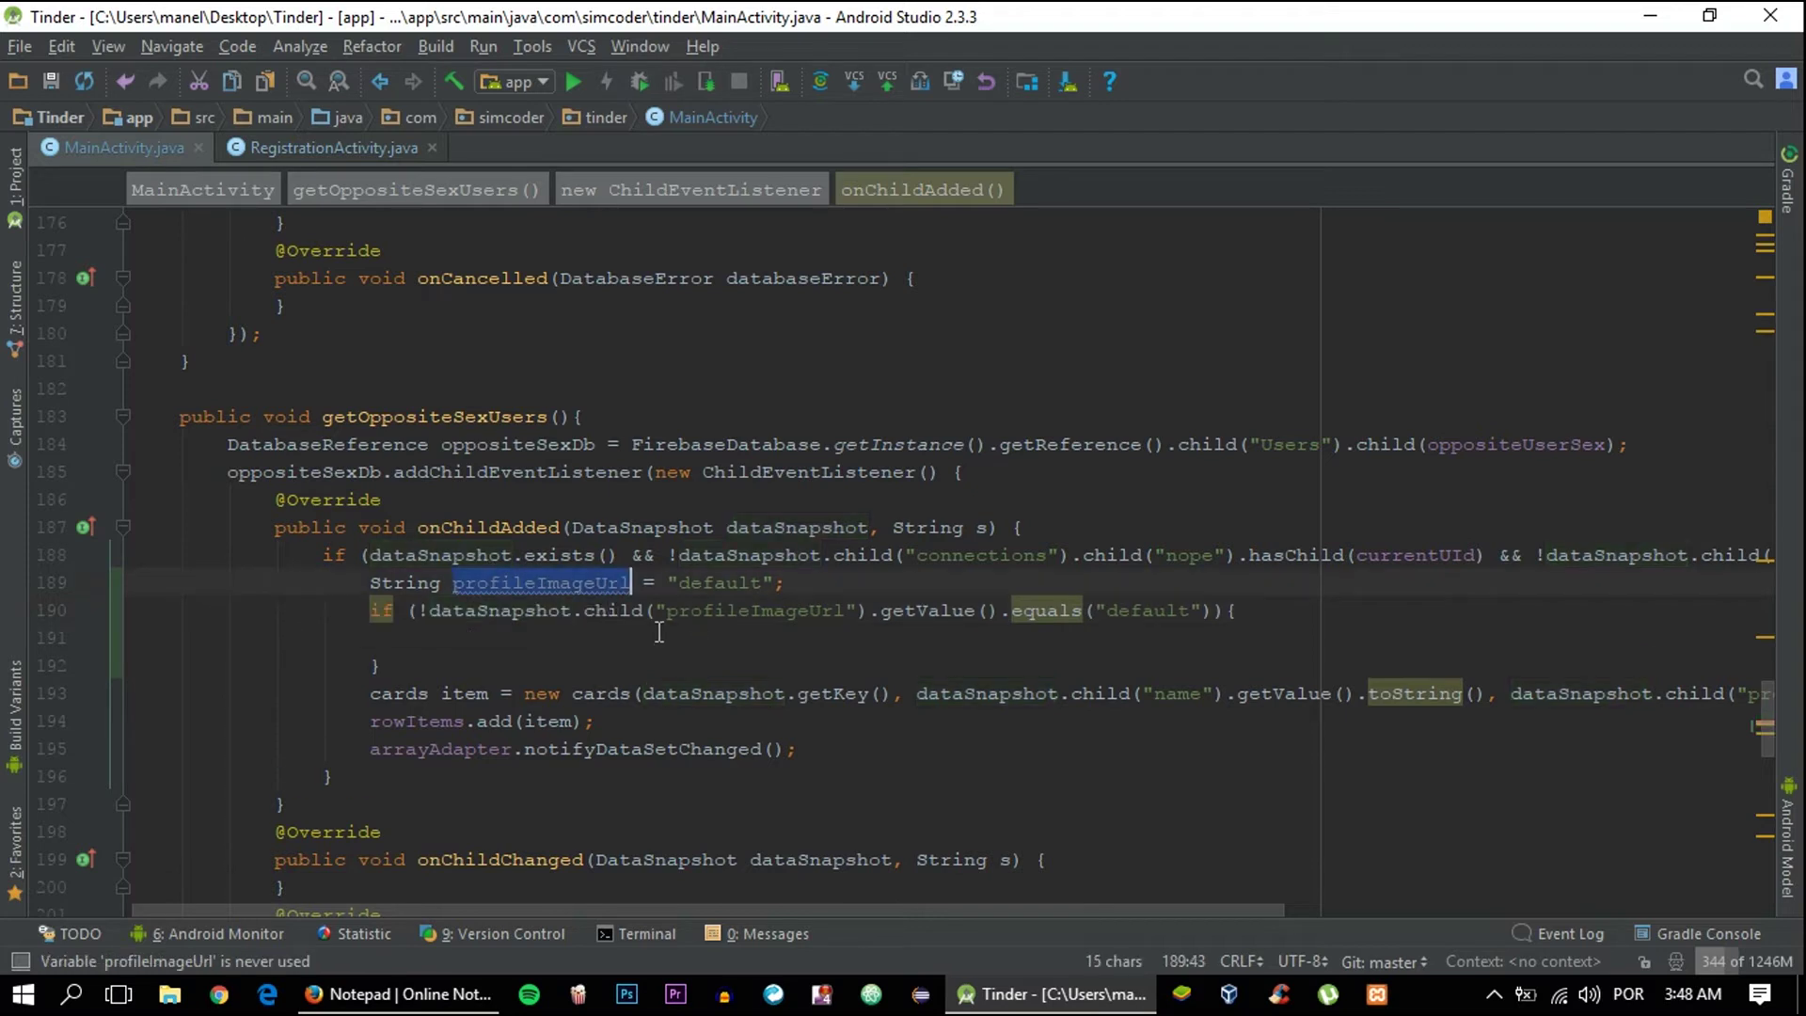
key("ctrl+v")
scroll(899, 660, "right", 5)
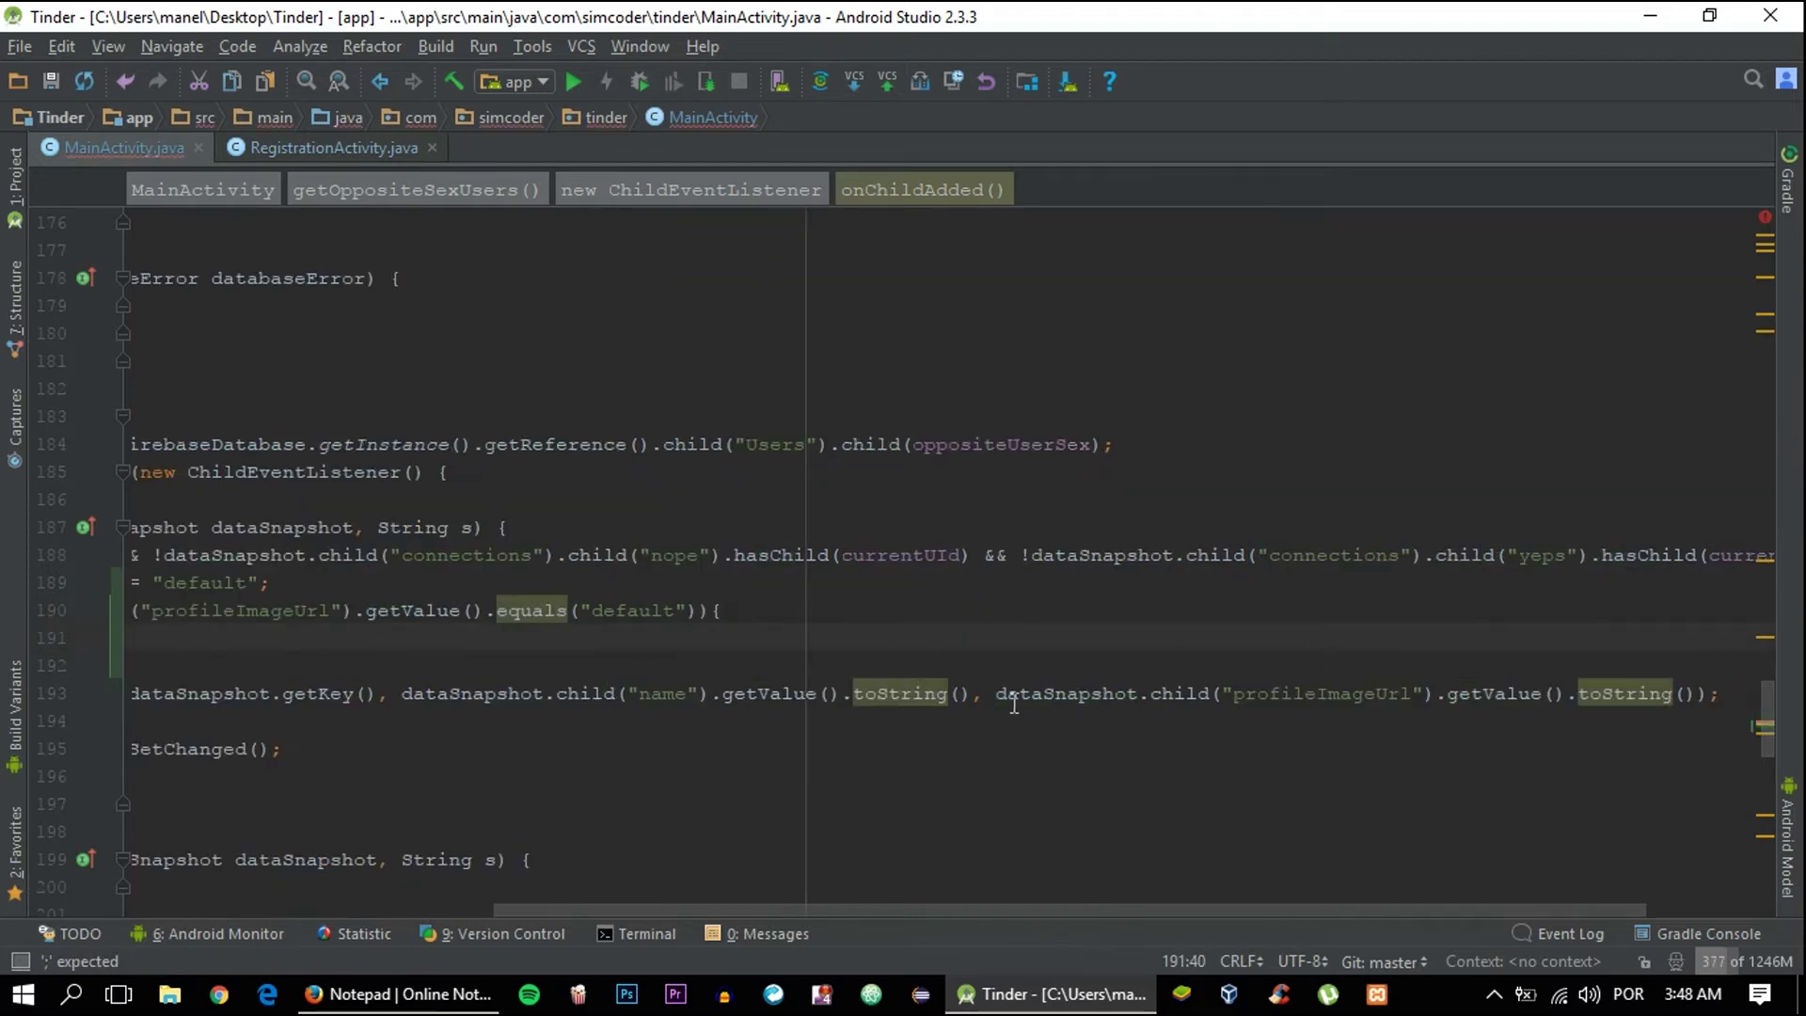
left_click_drag(998, 695, 1702, 691)
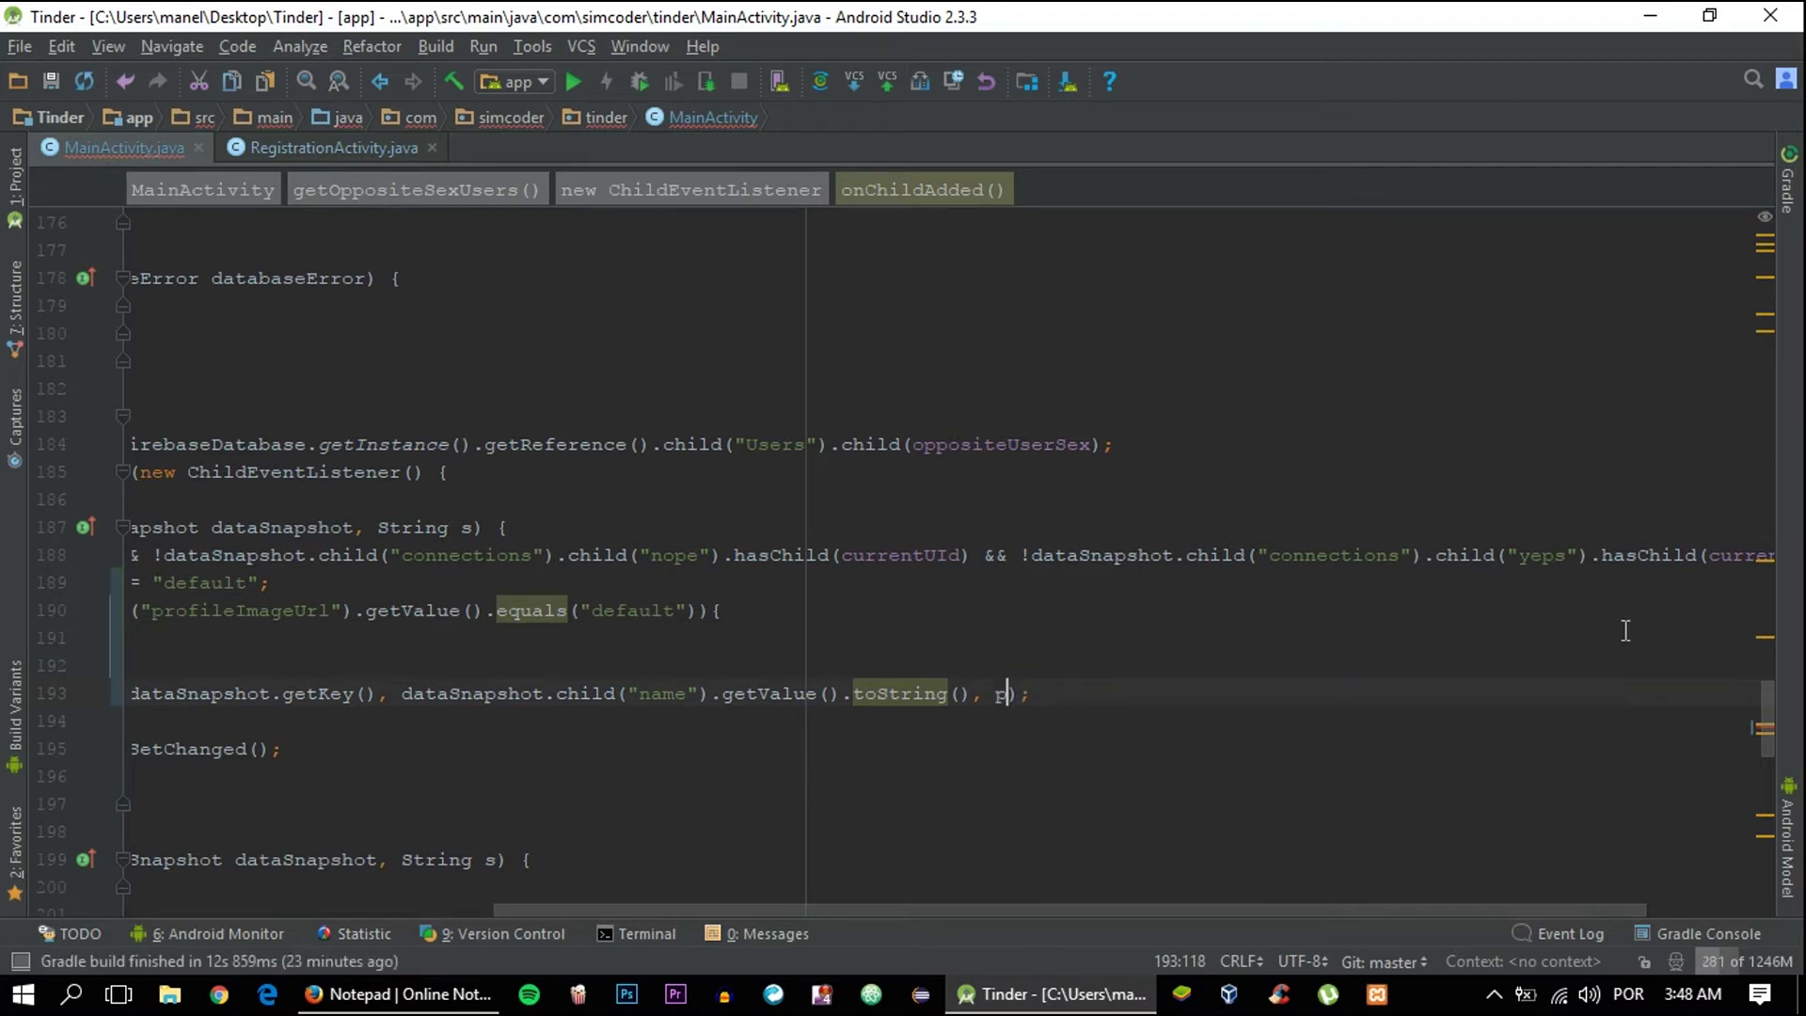
type("pro")
key("Return")
left_click(612, 638)
type("profileImageUrl")
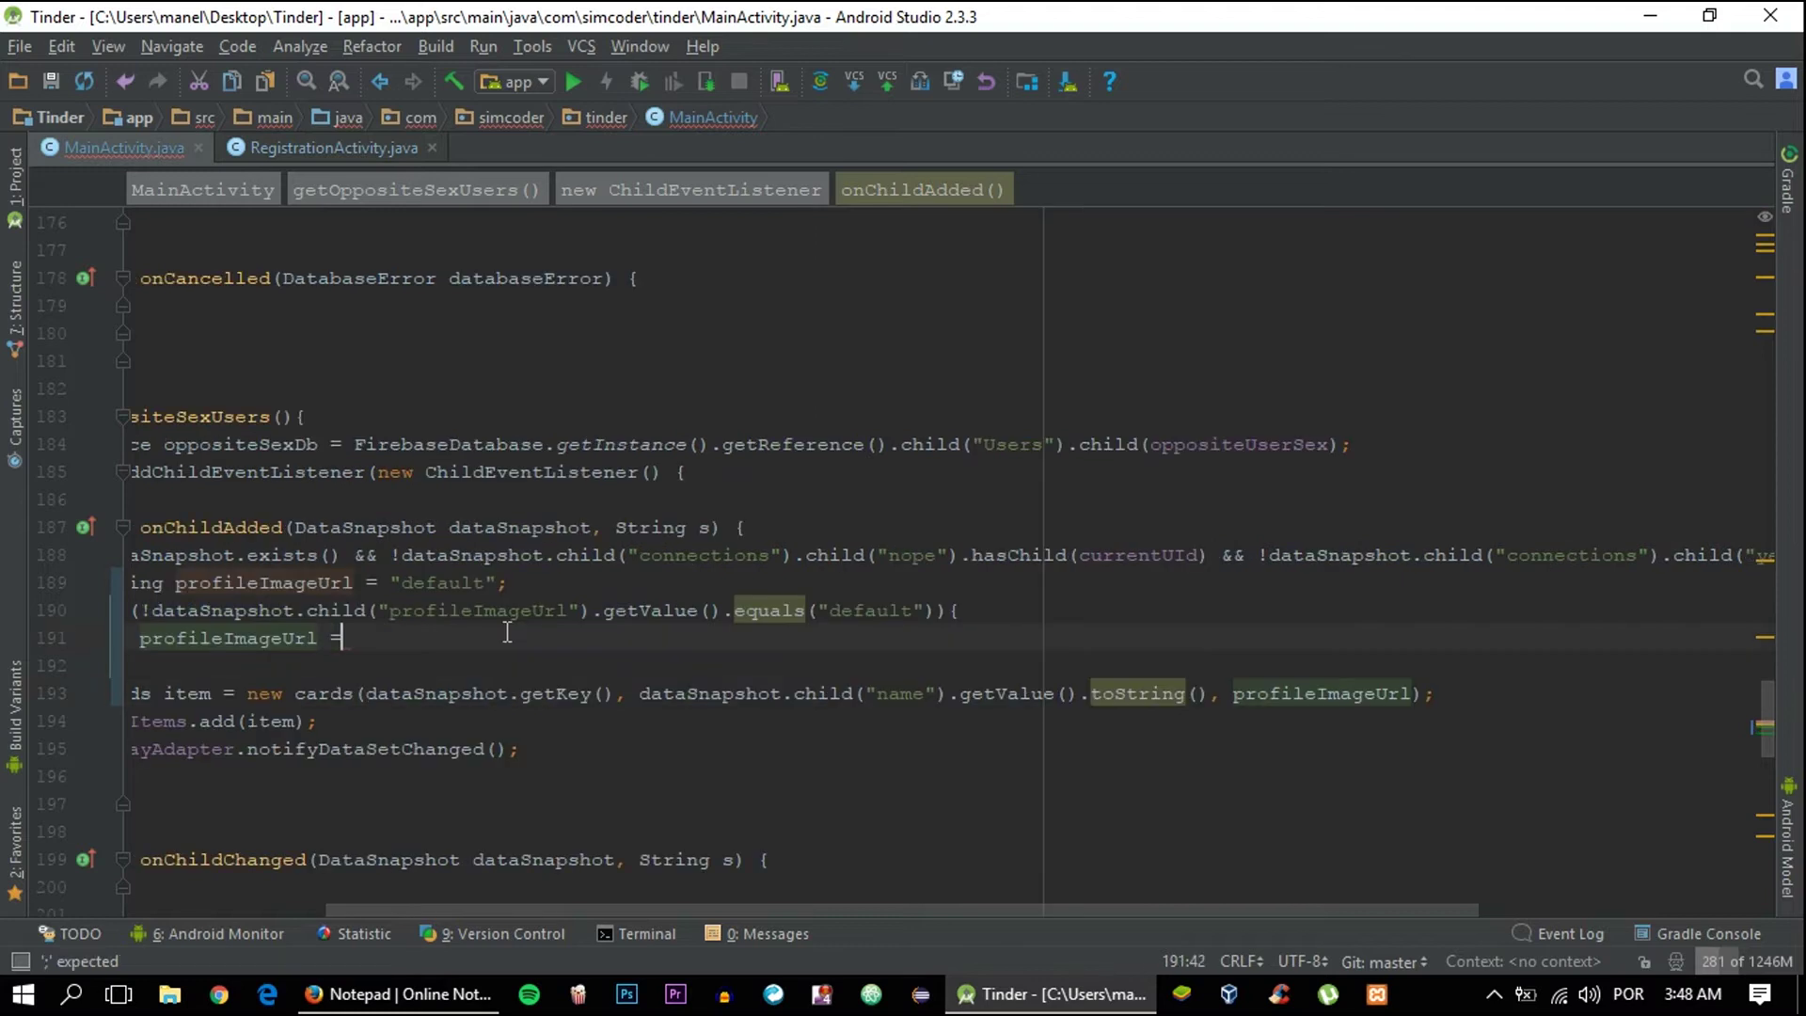
type(" =")
key("ctrl+v")
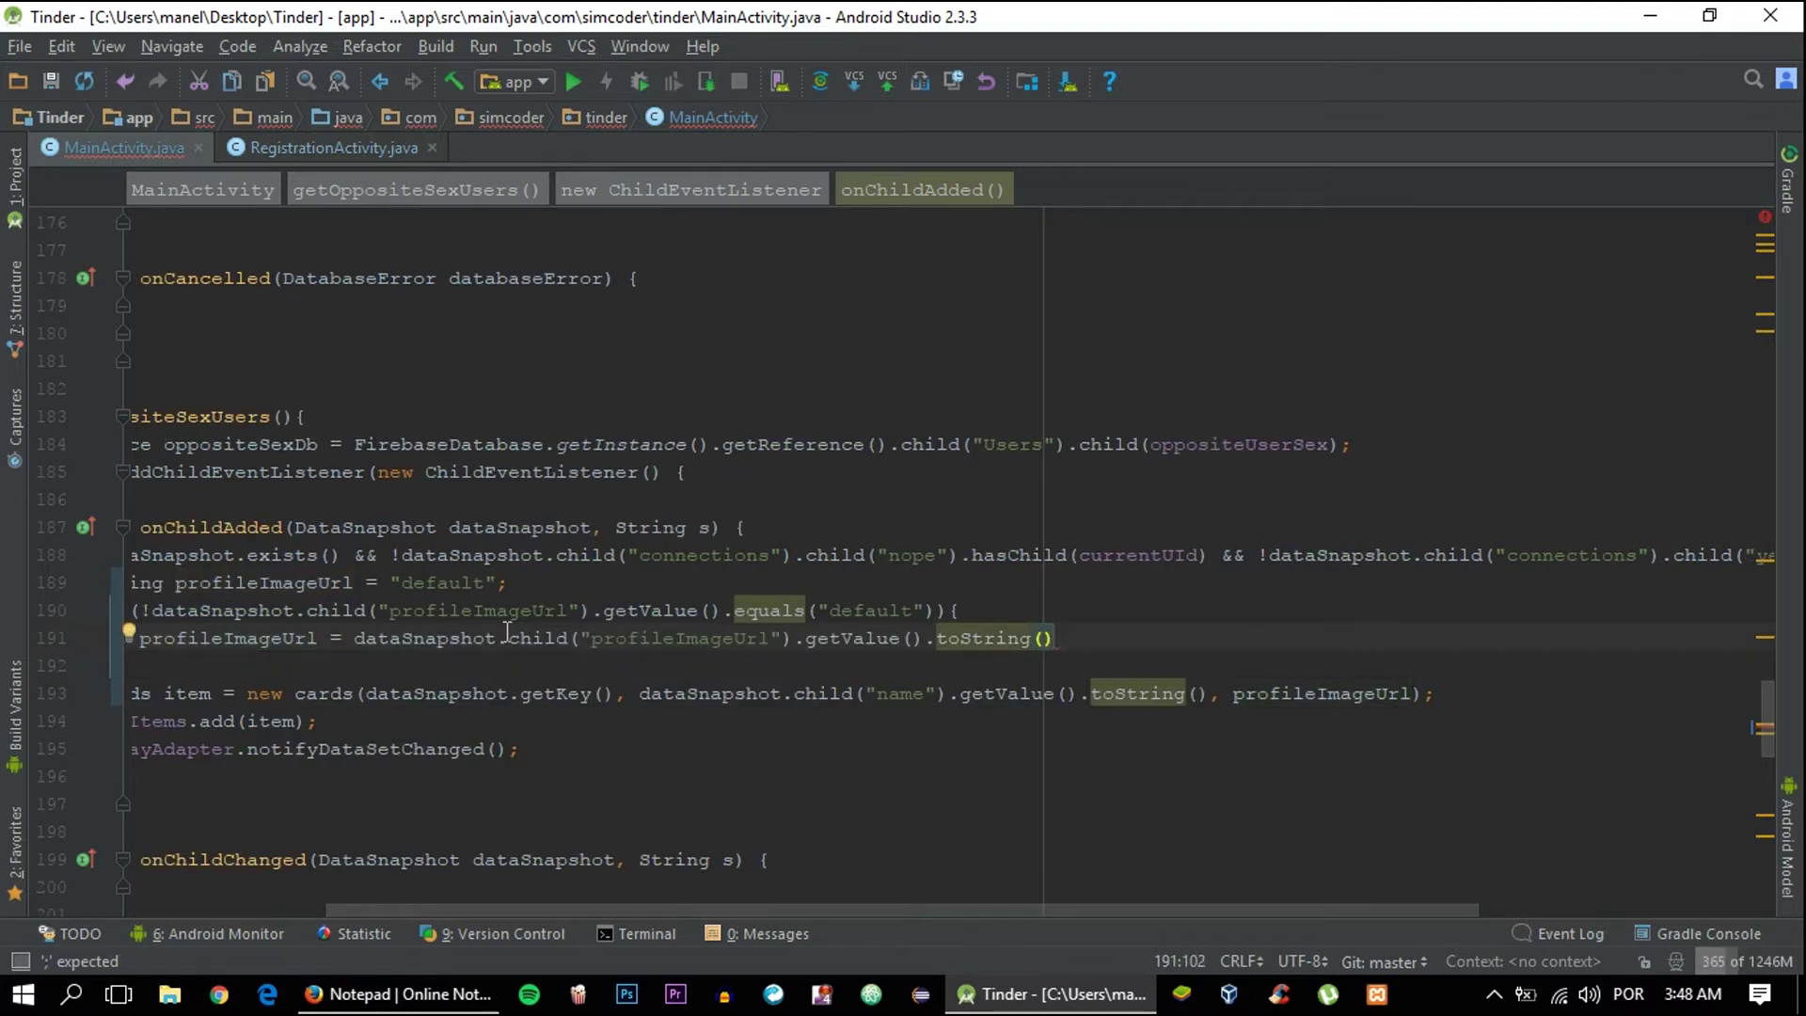
type(";")
scroll(508, 633, "left", 5)
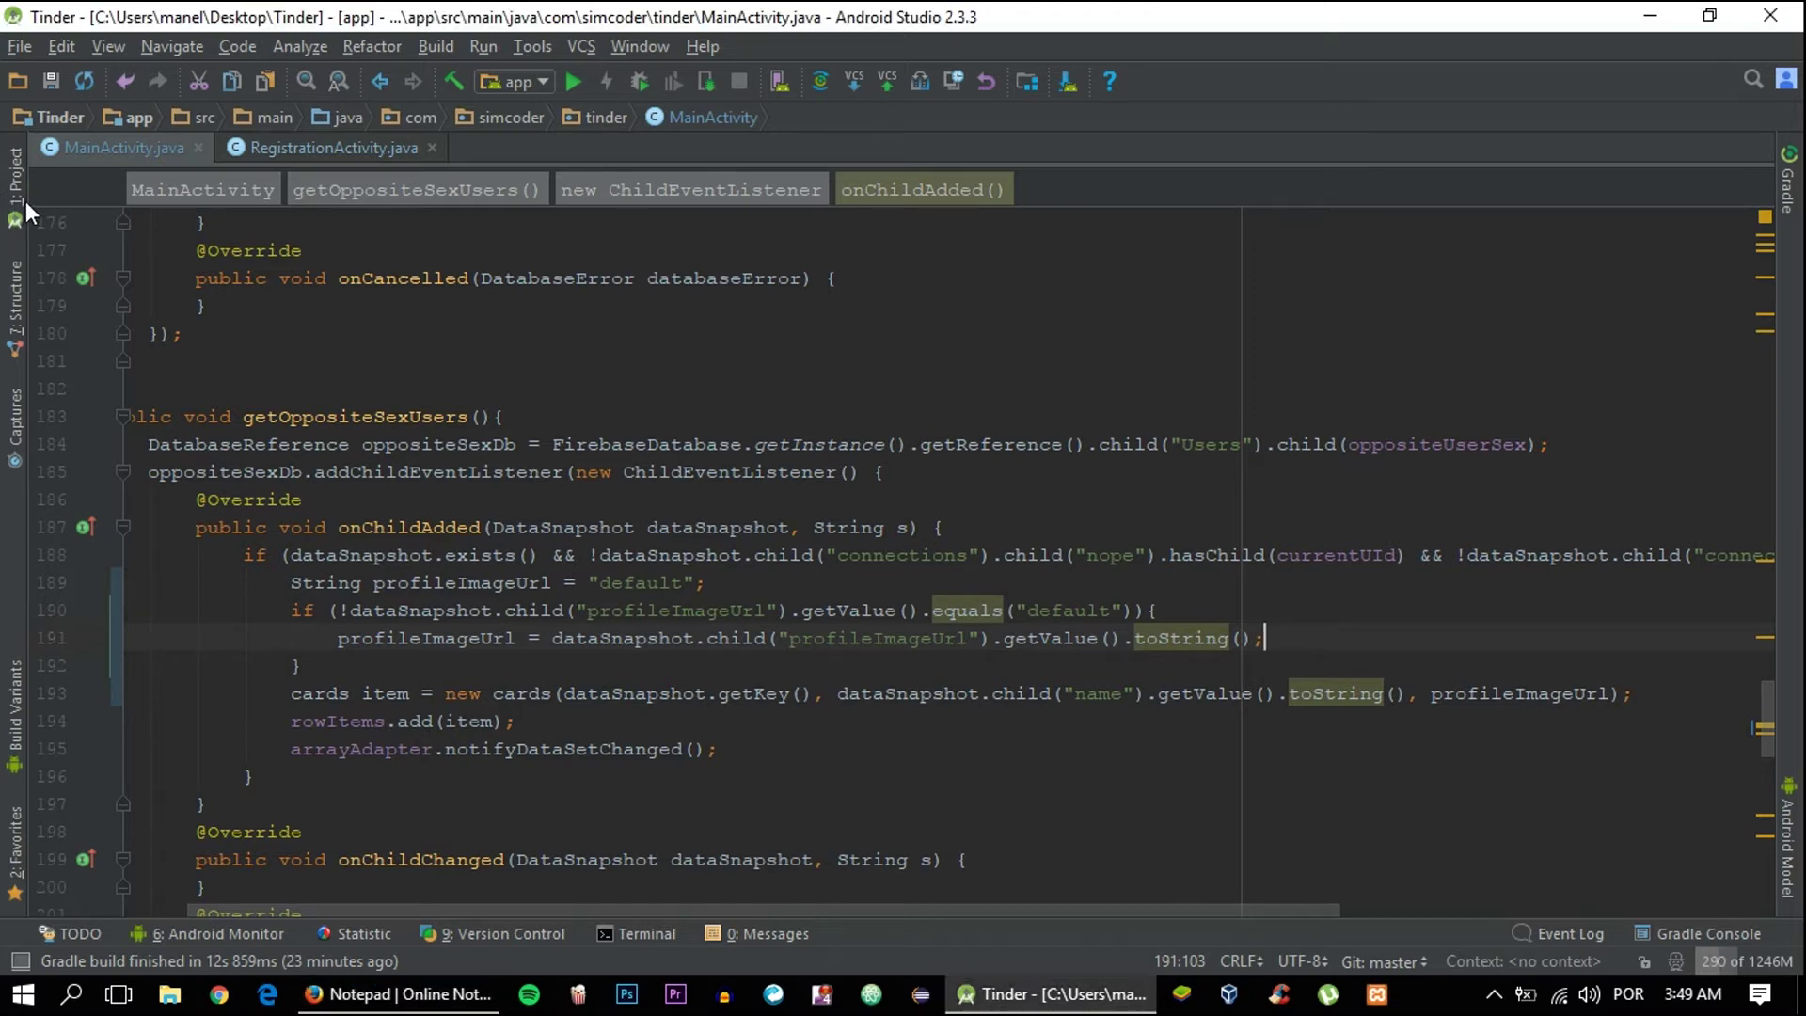
Open arrayAdapter.java from the Project file tree and view its Glide loading code
left_click(19, 201)
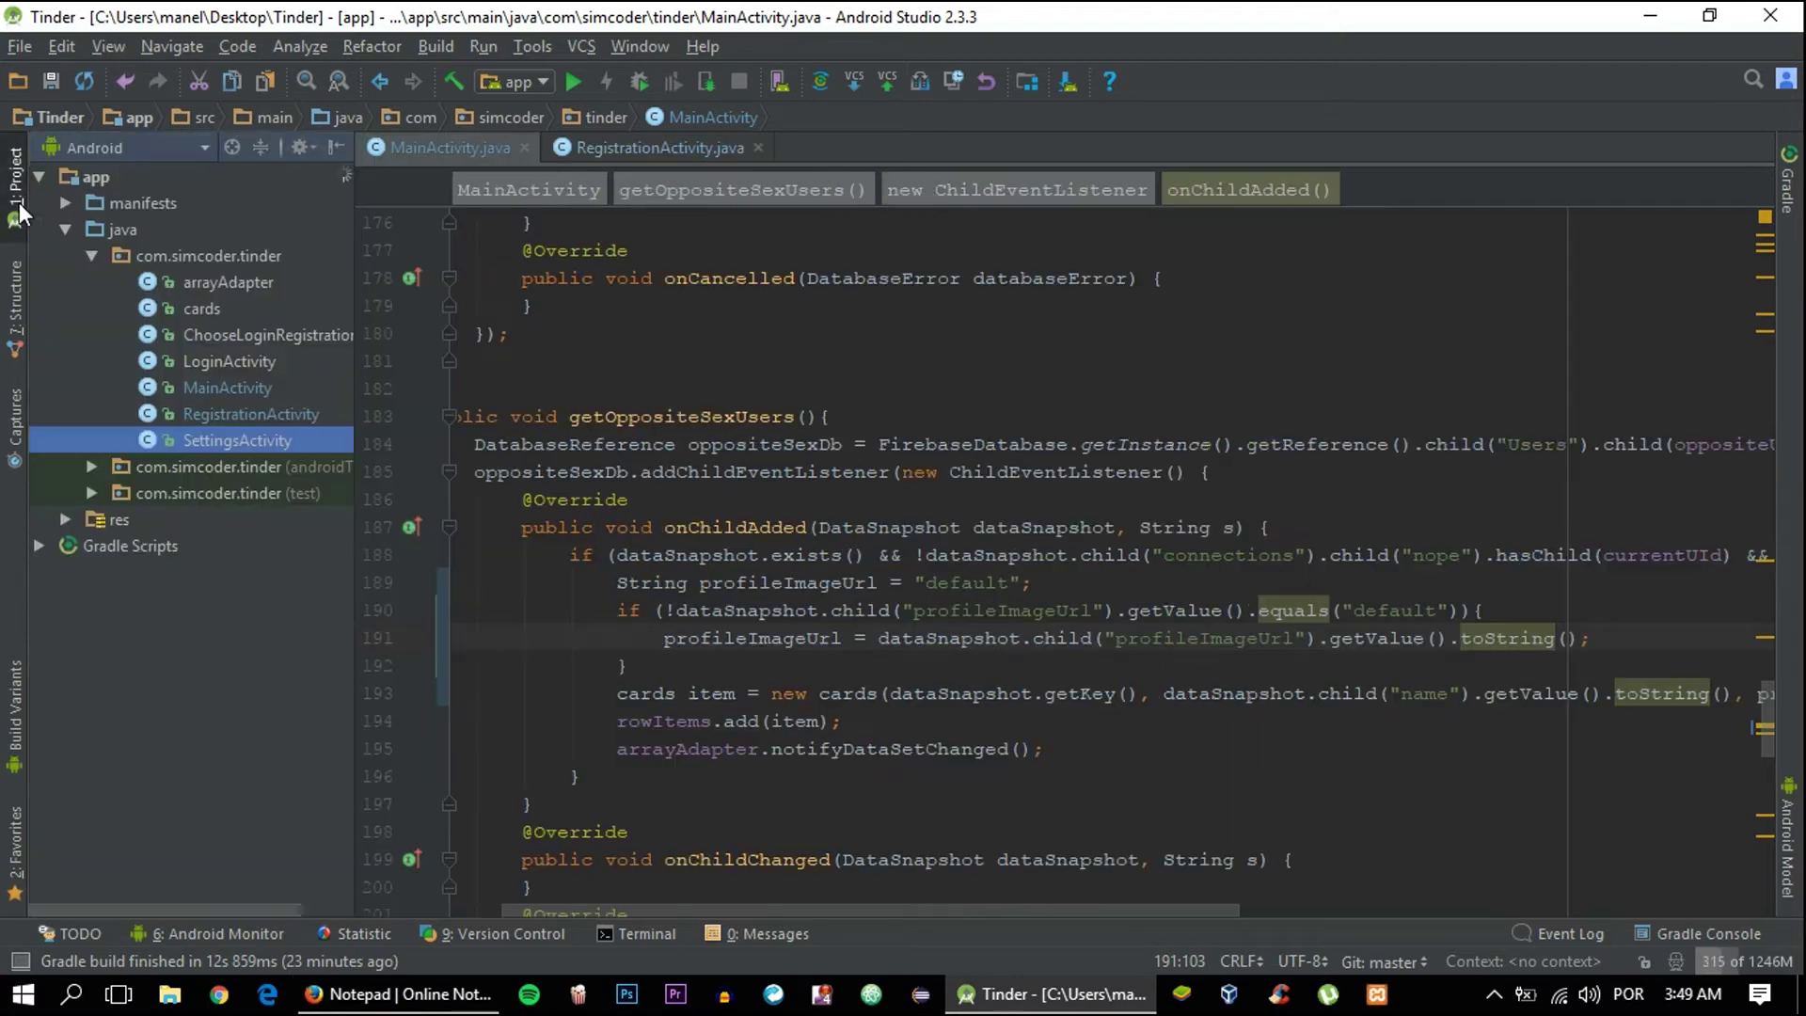
double_click(252, 283)
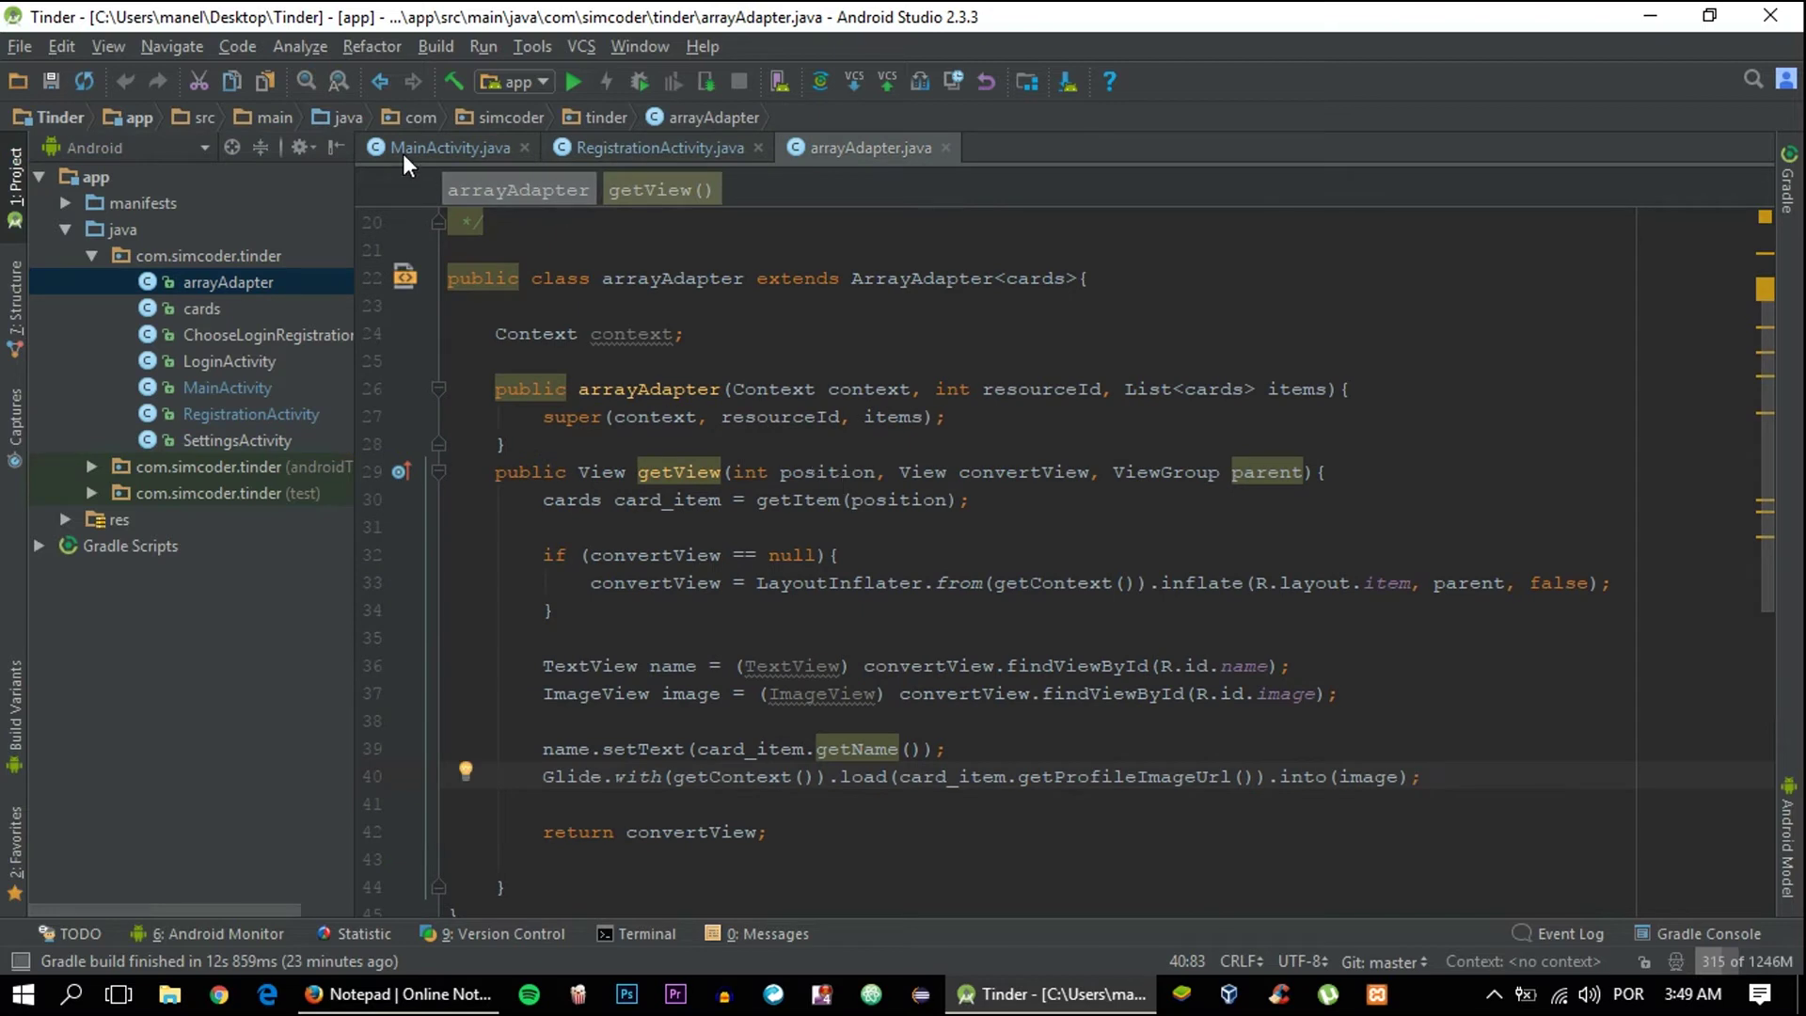
left_click(447, 147)
scroll(988, 564, "right", 2)
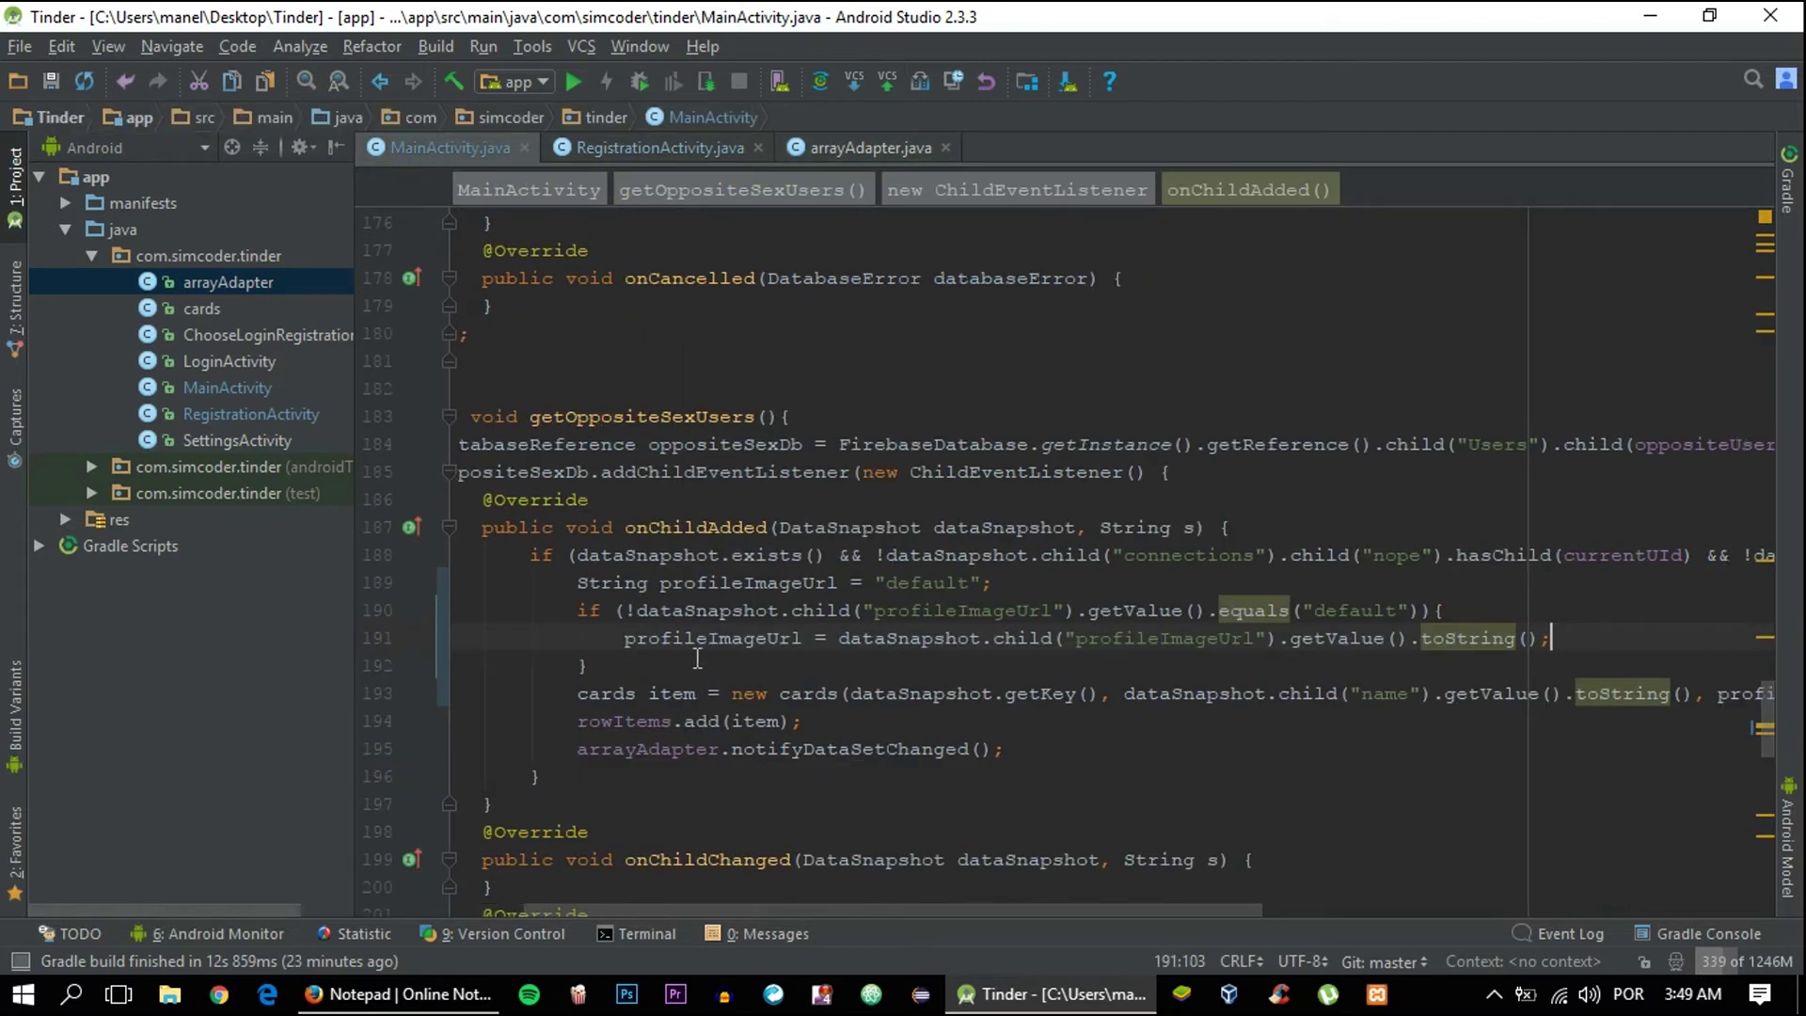
scroll(805, 652, "right", 3)
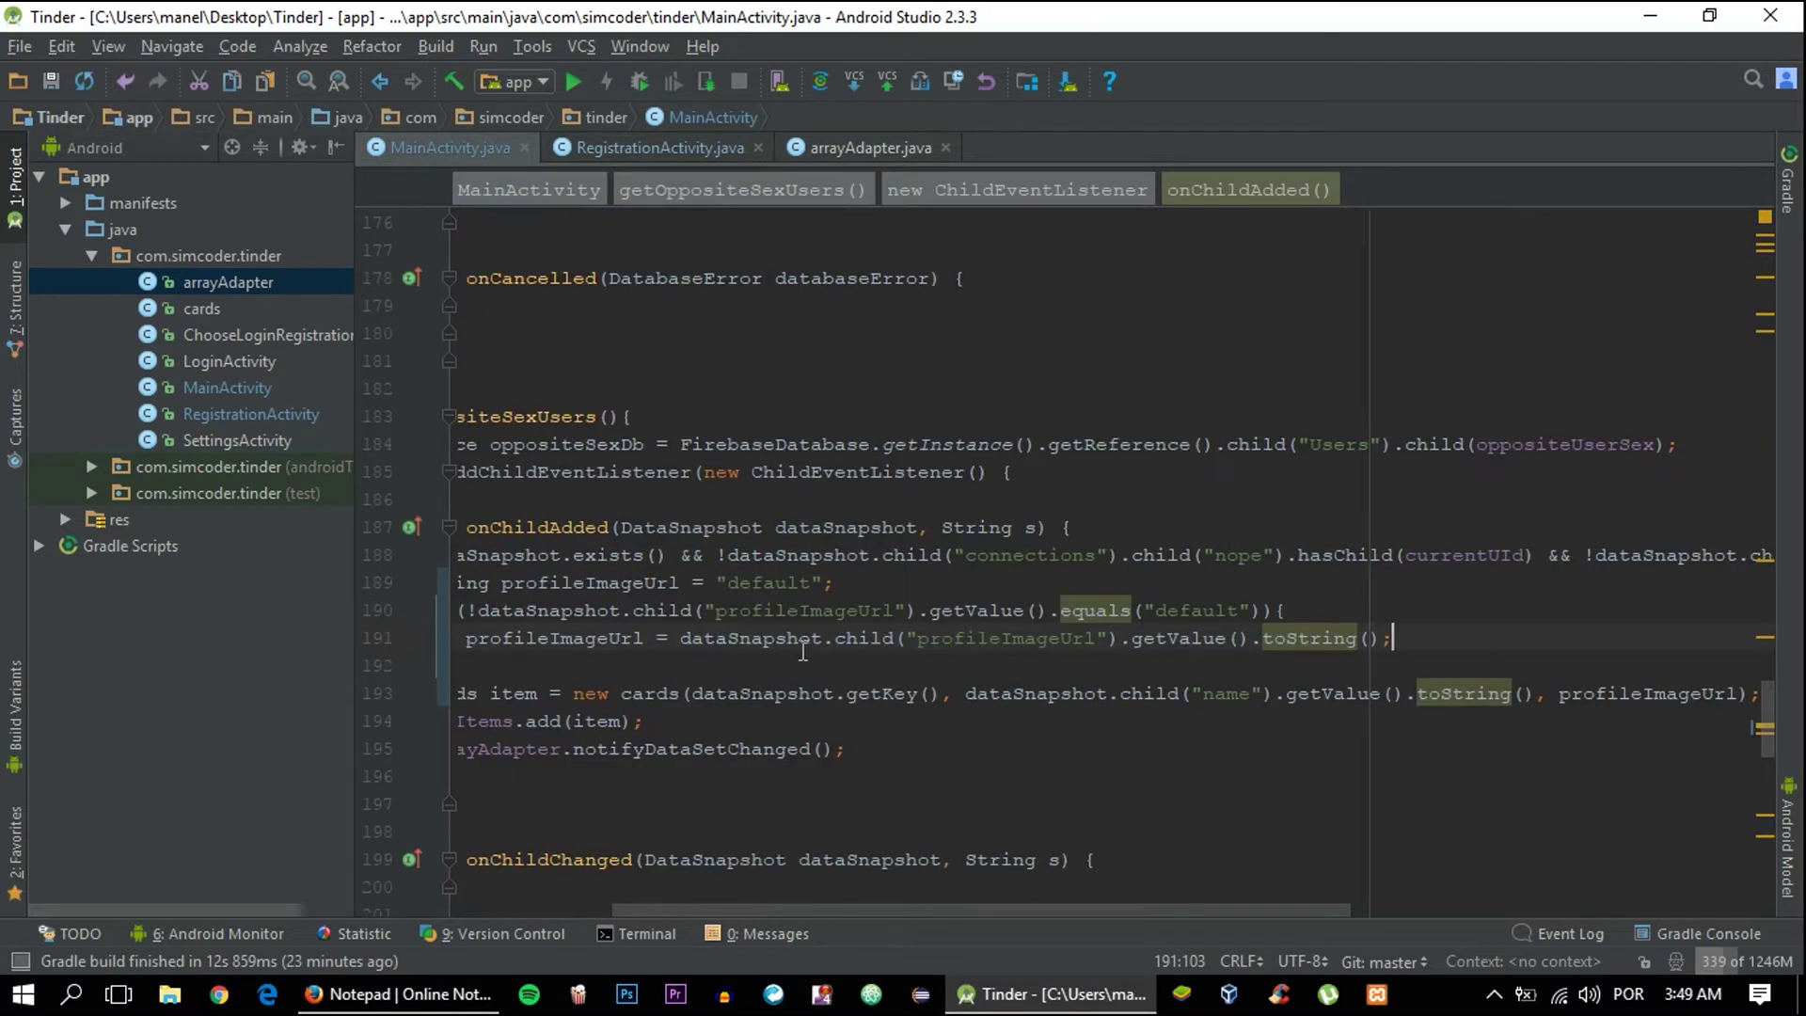
scroll(805, 653, "left", 2)
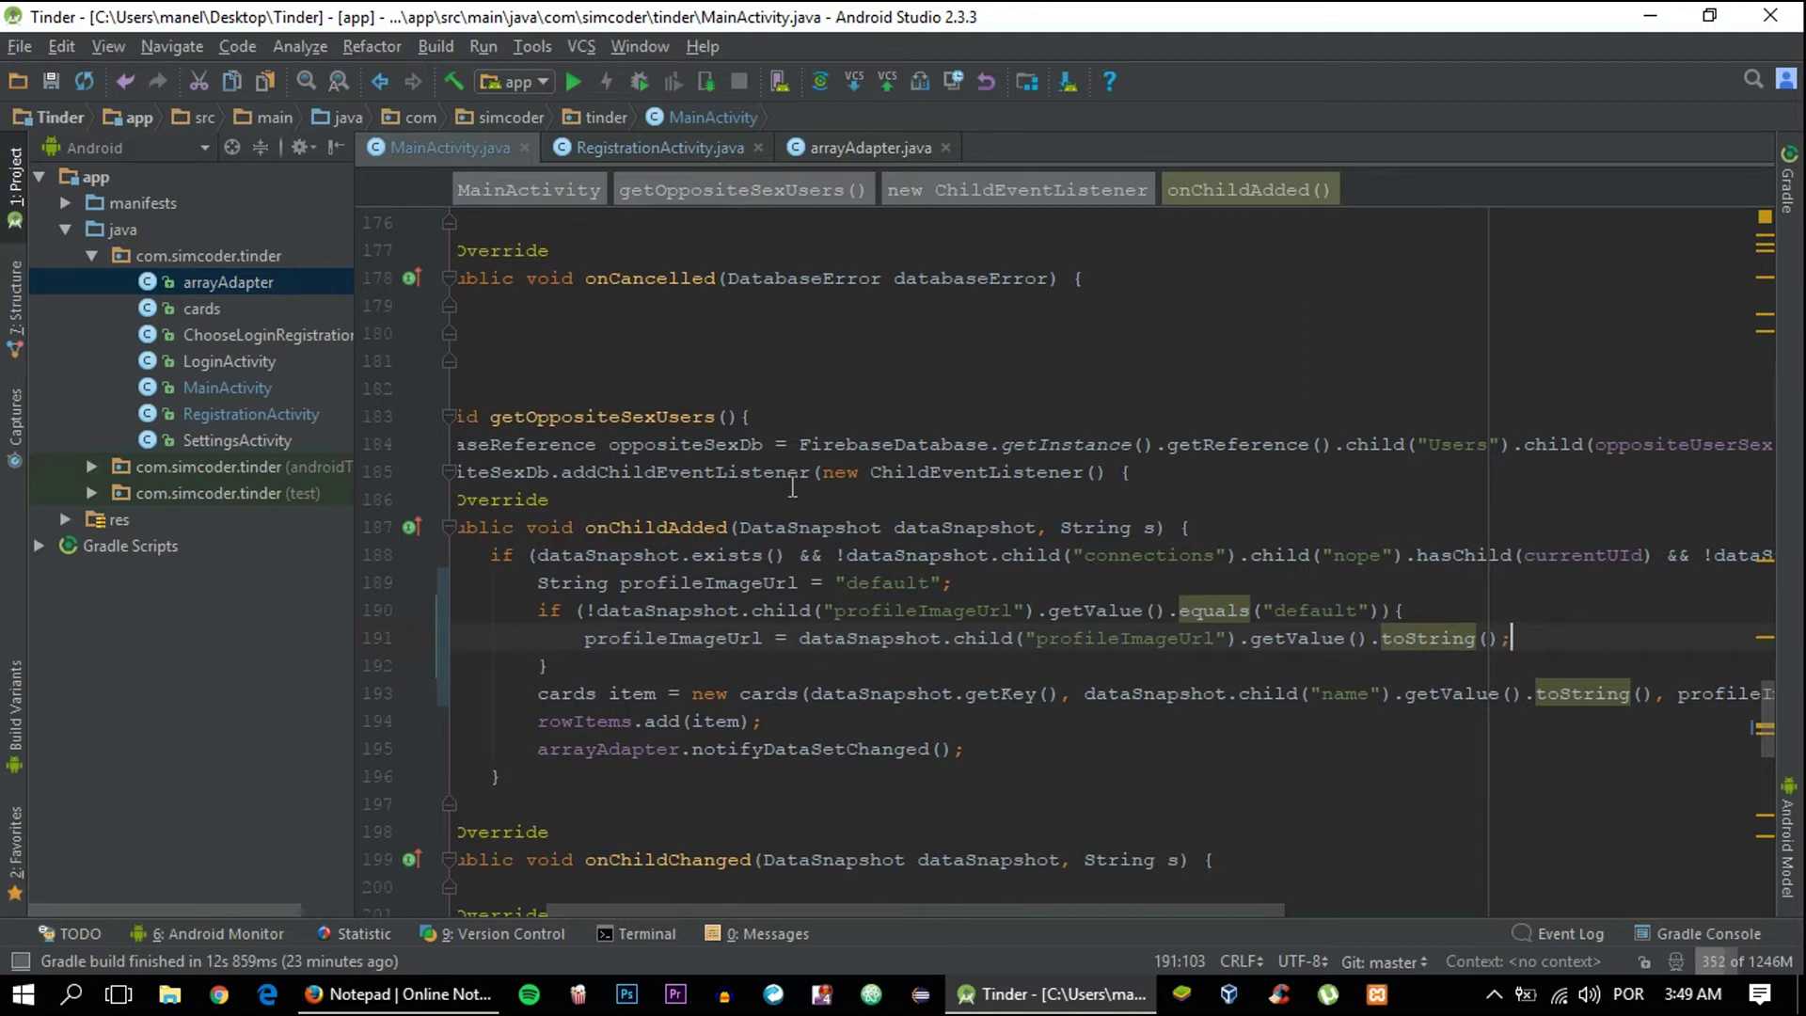
left_click(853, 147)
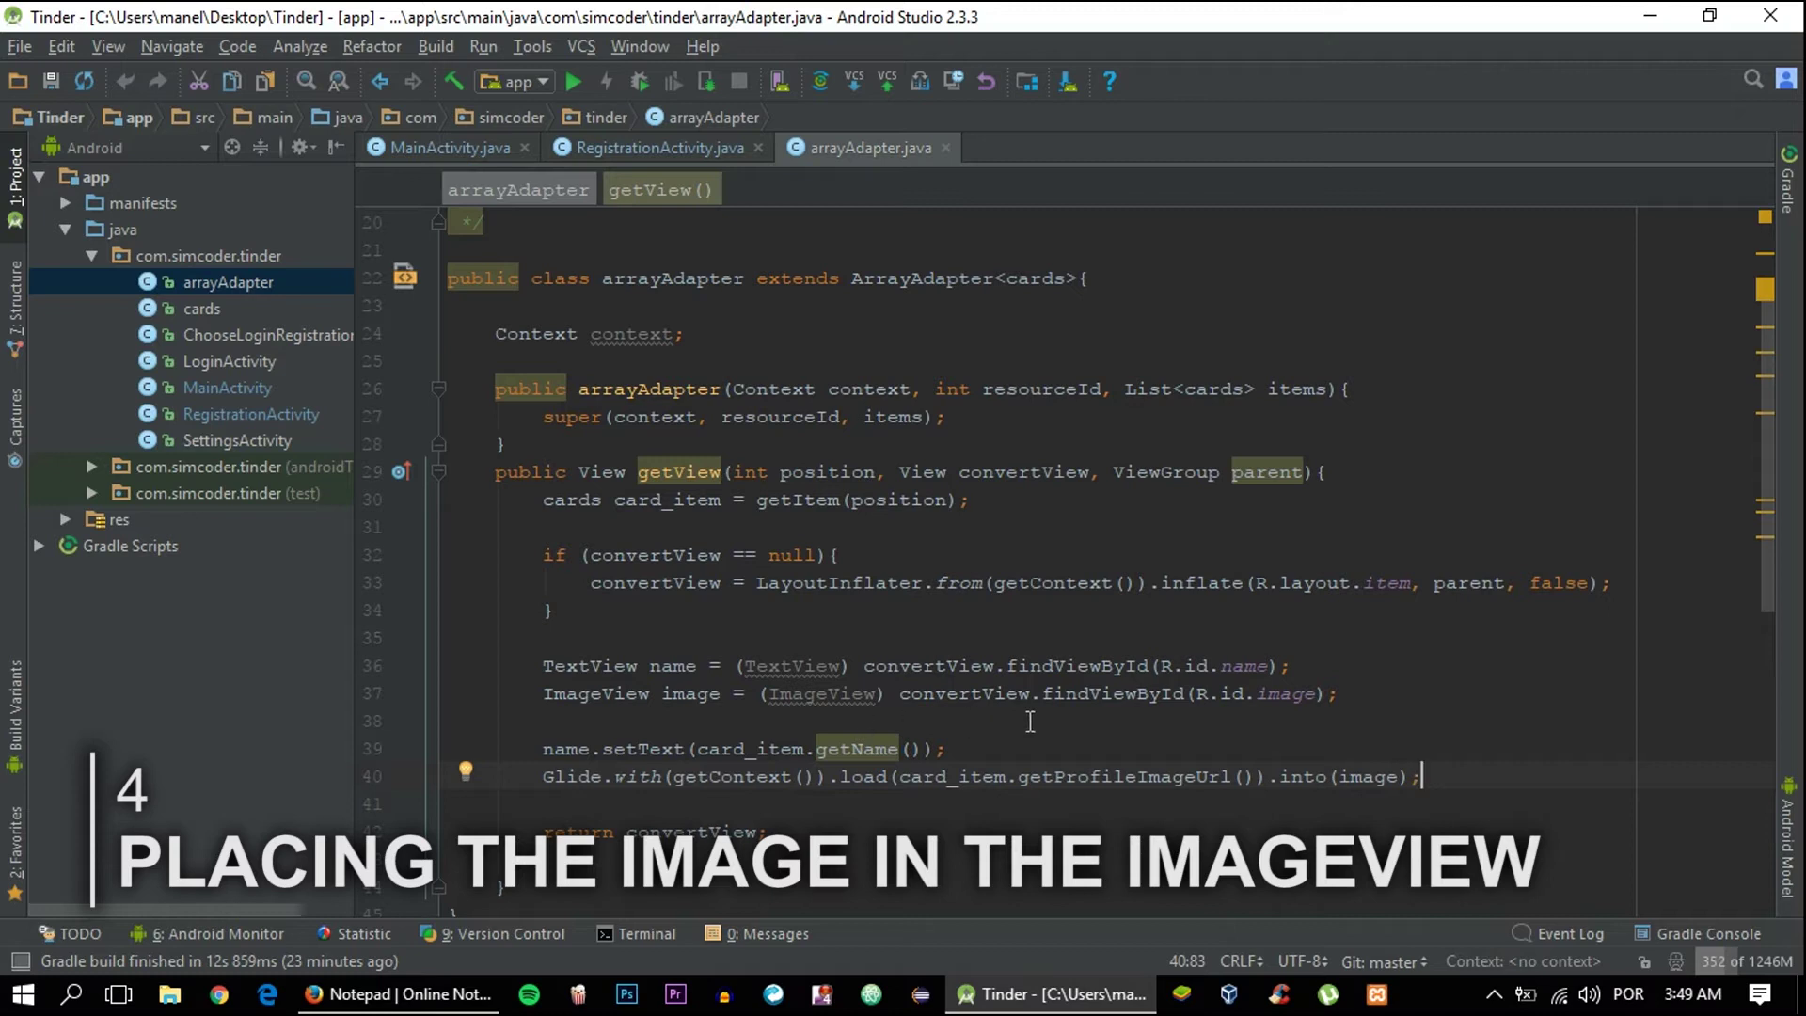
Add a switch on card_item.getProfileImageUrl() with a case "default" label and break
left_click(994, 748)
key("Return")
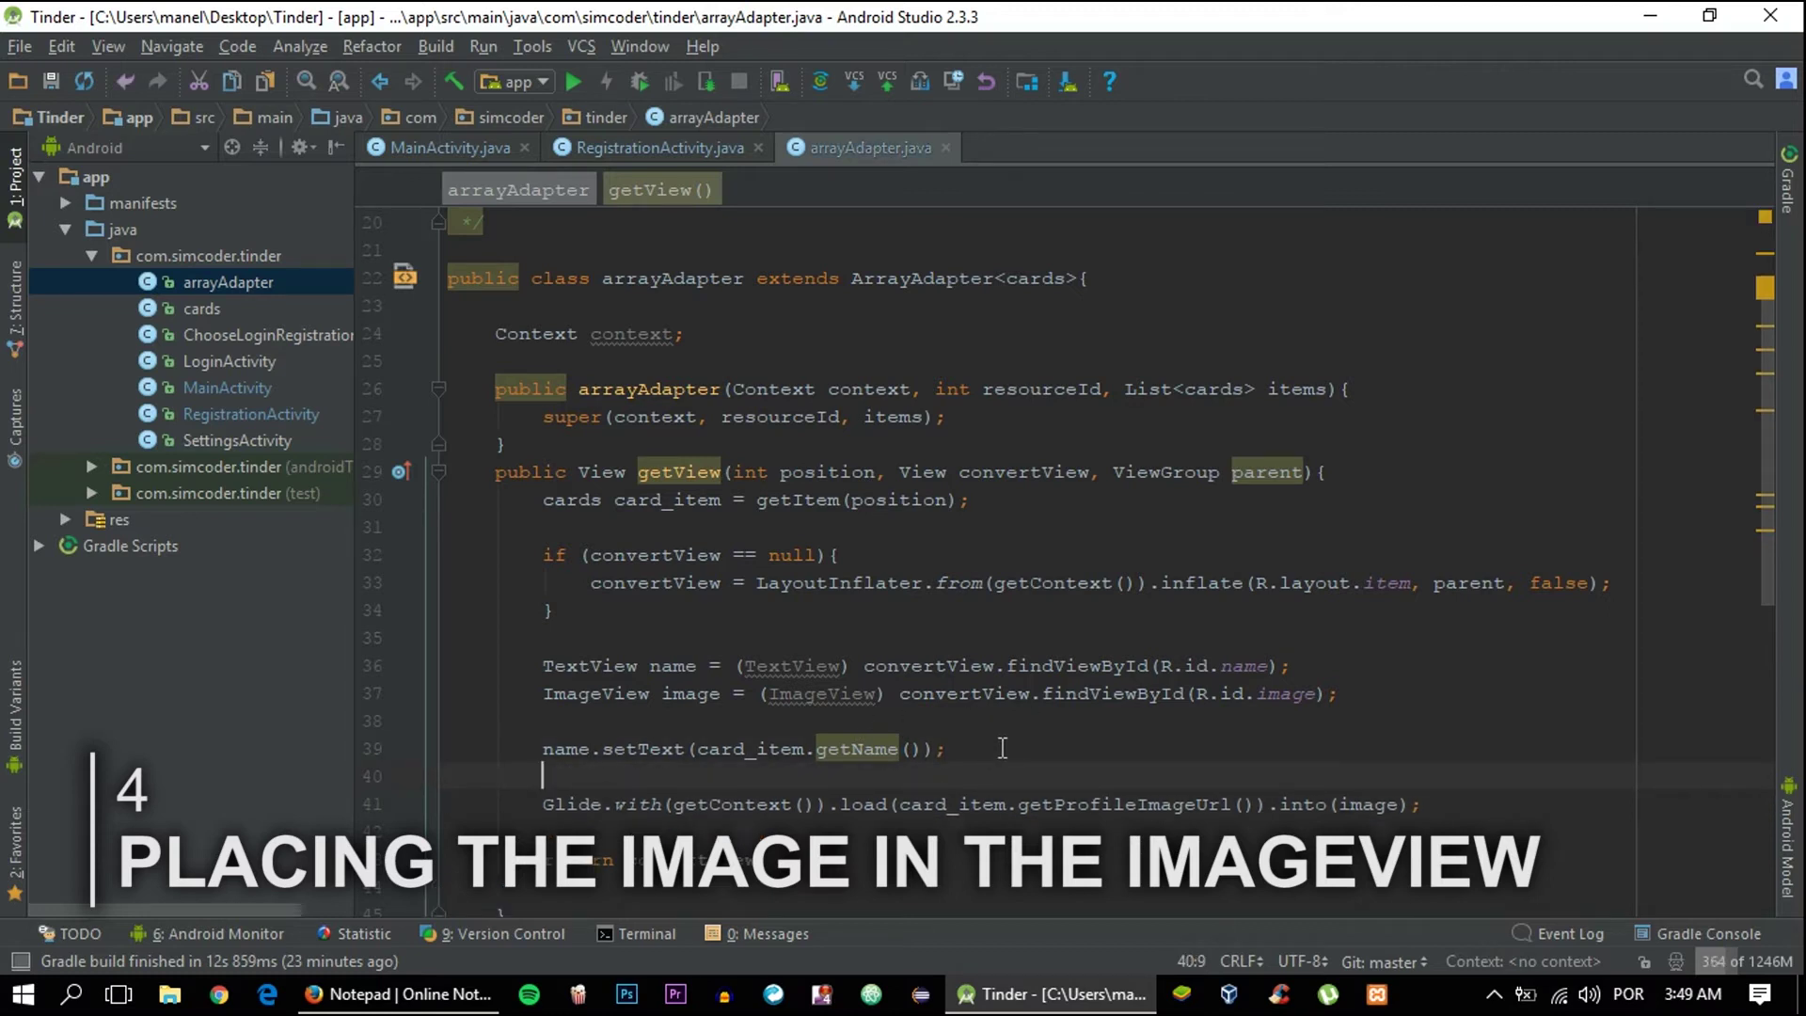
type("switch")
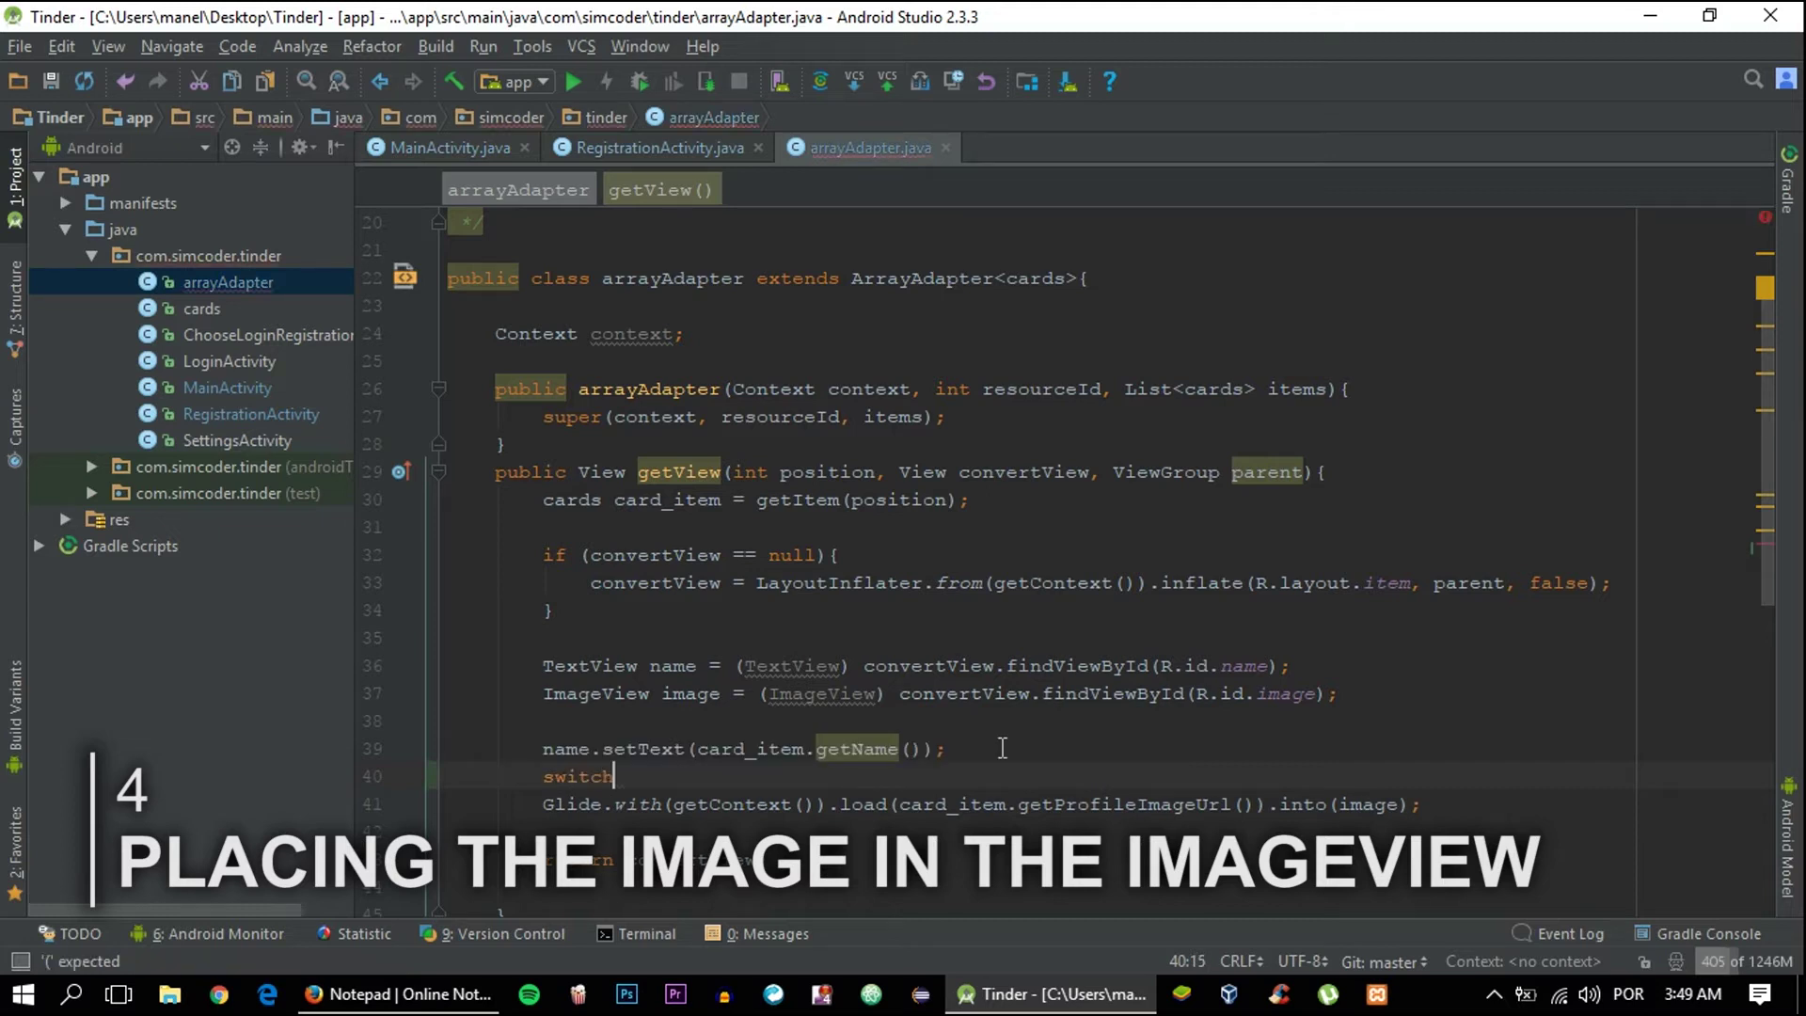
type(" (")
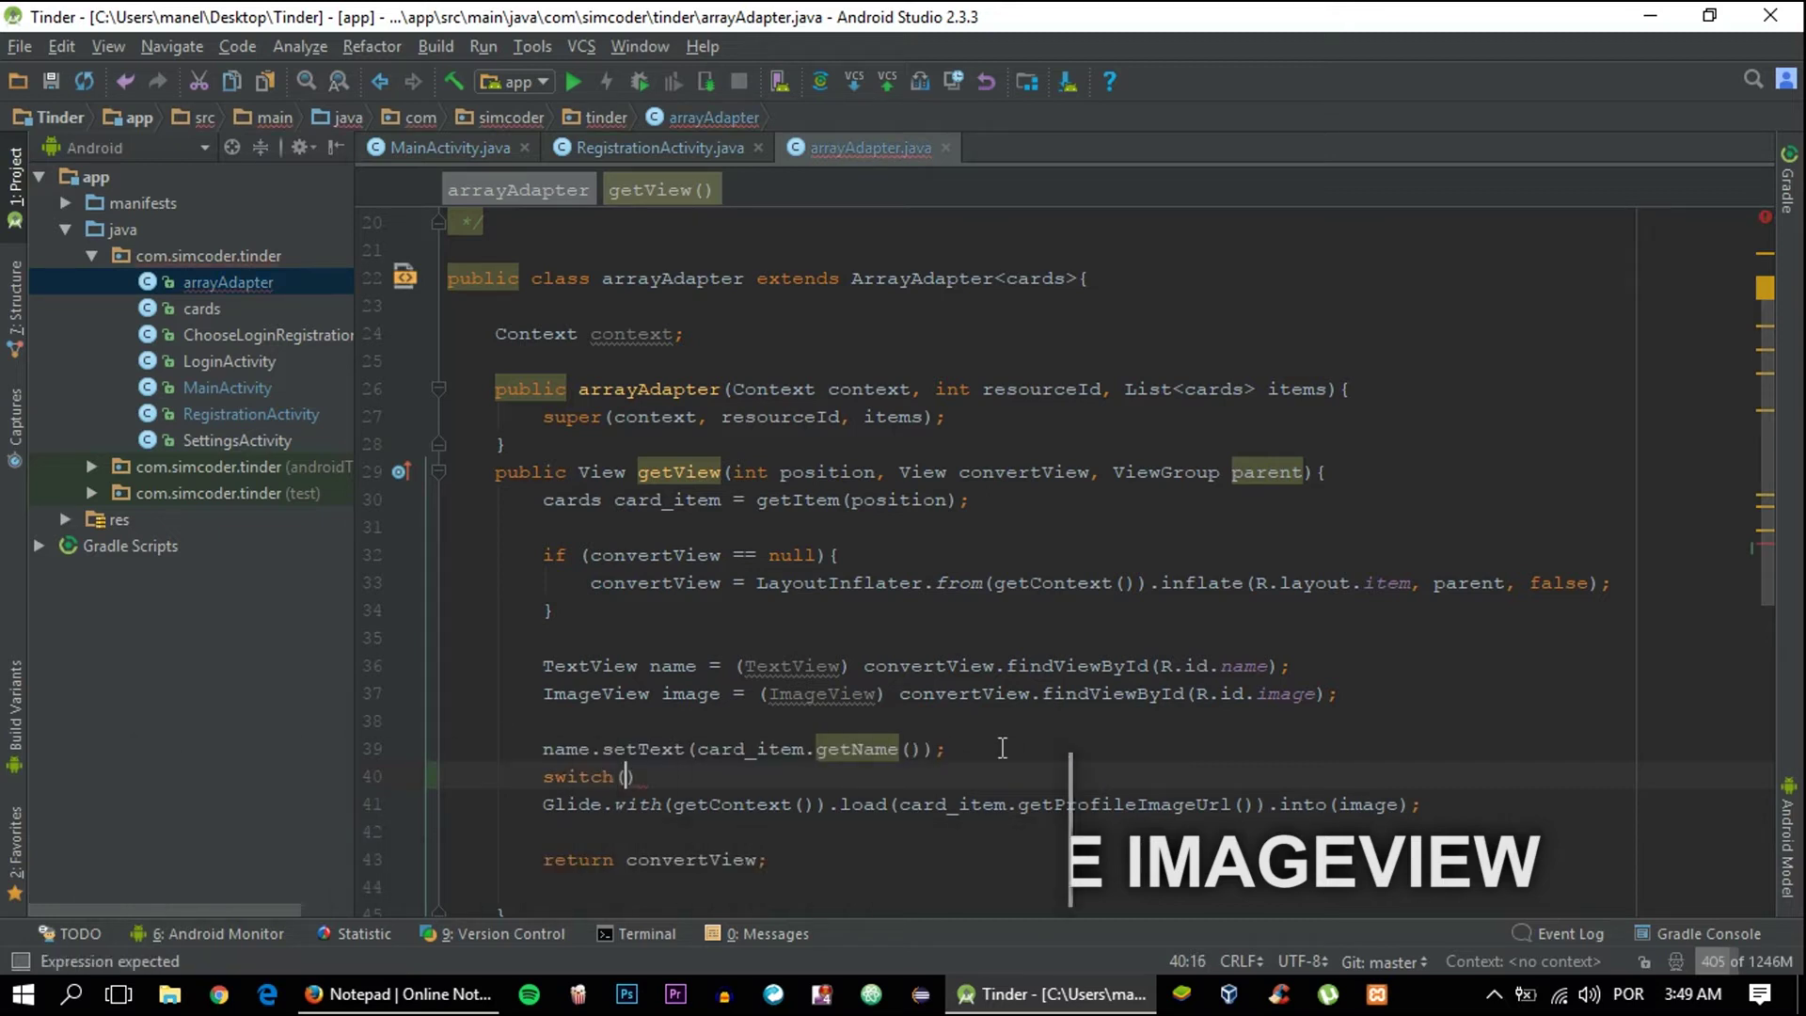
left_click_drag(900, 805, 1258, 803)
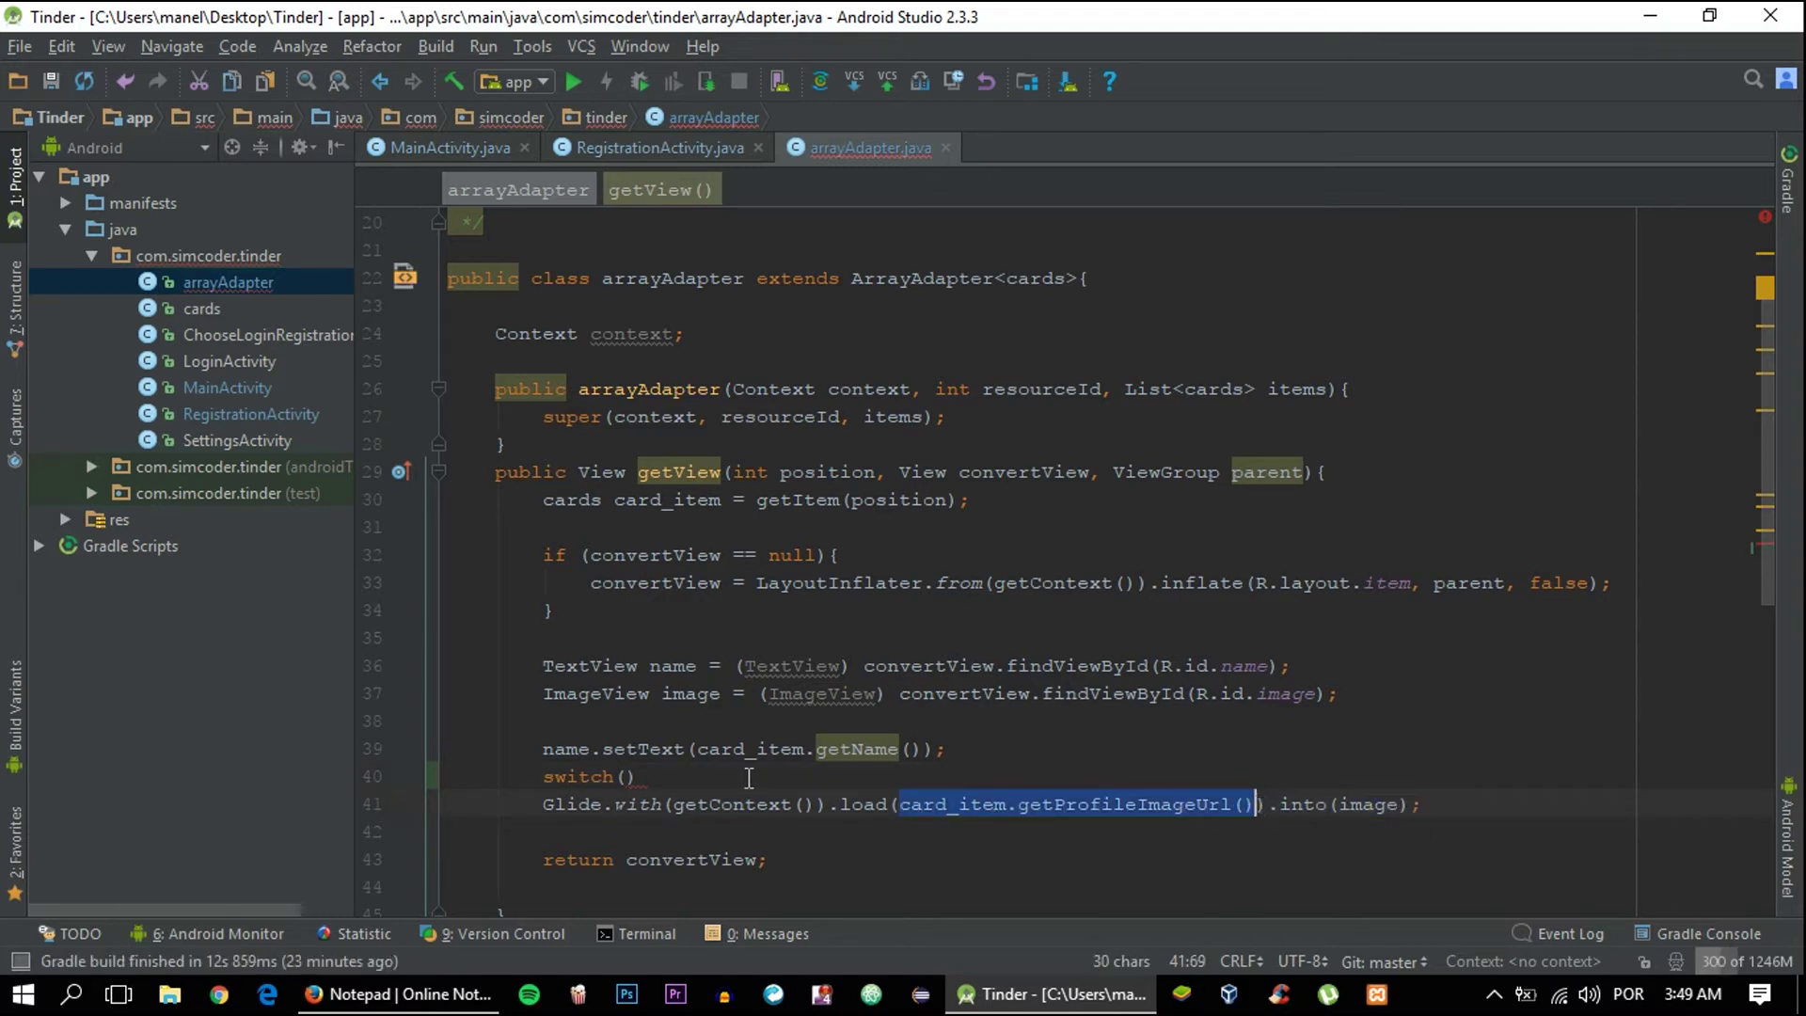
key("ctrl+c")
left_click(630, 776)
key("ctrl+v")
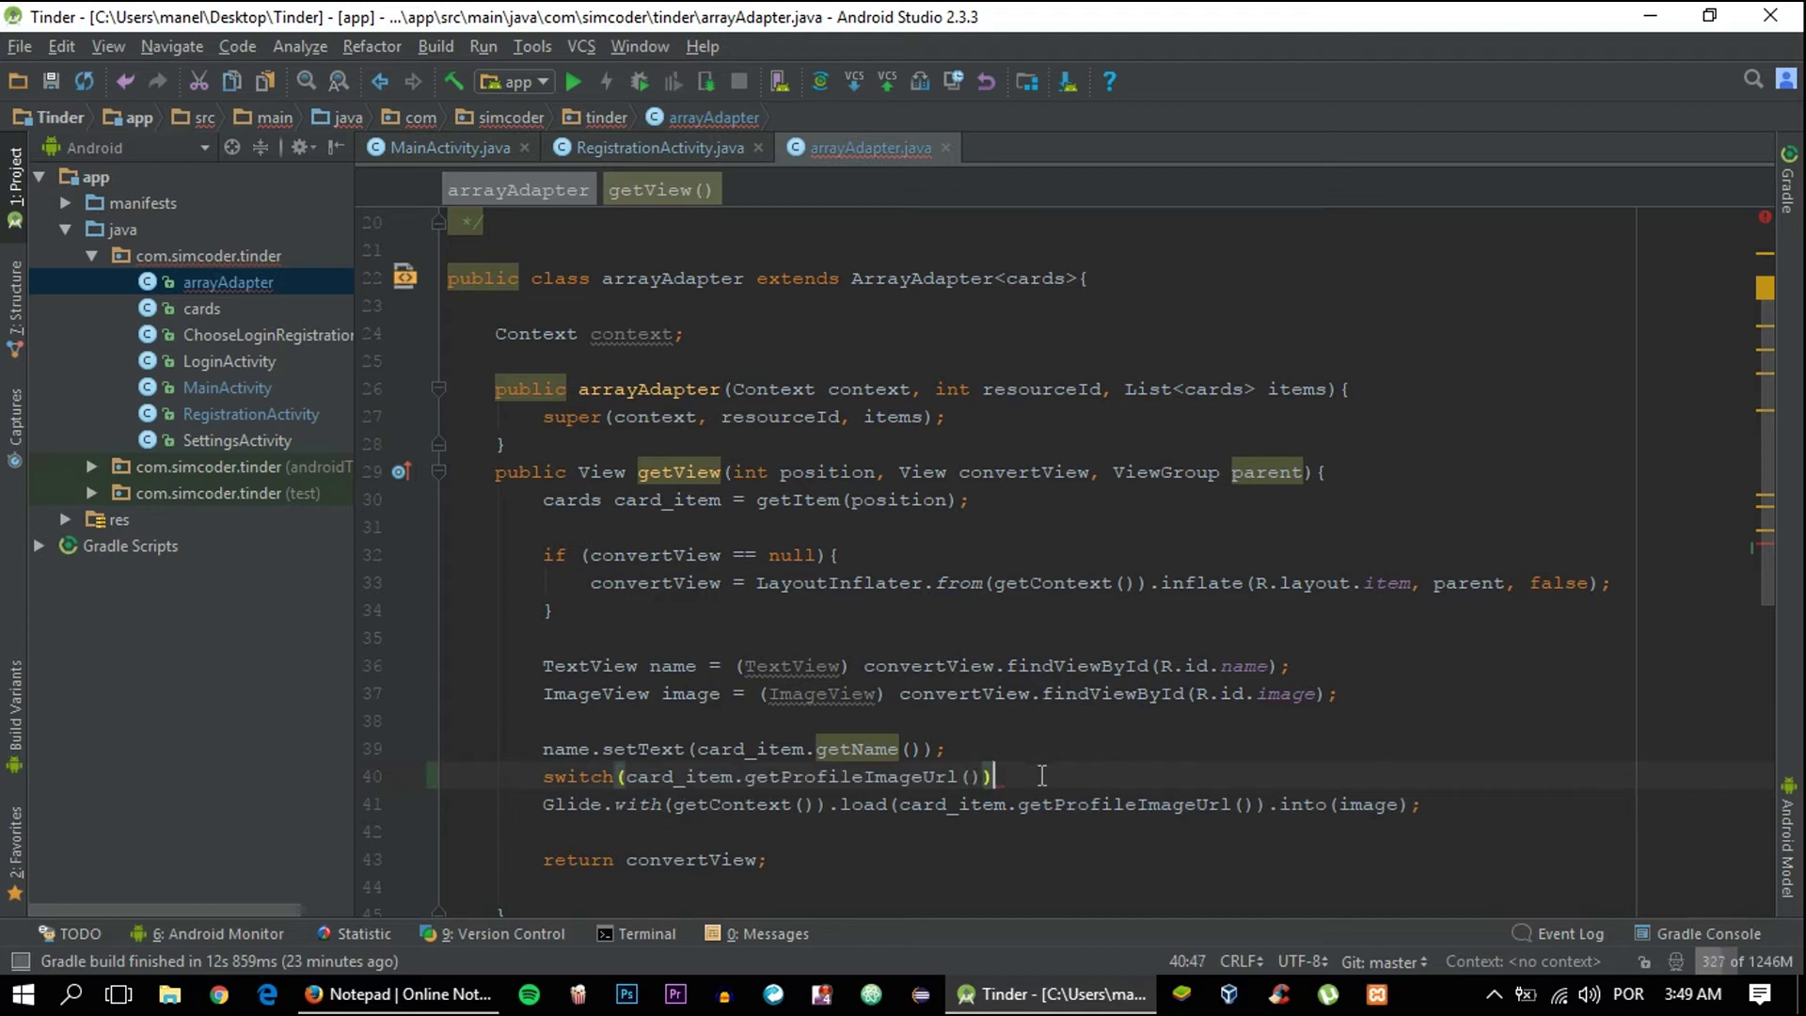
type("{")
key("Return")
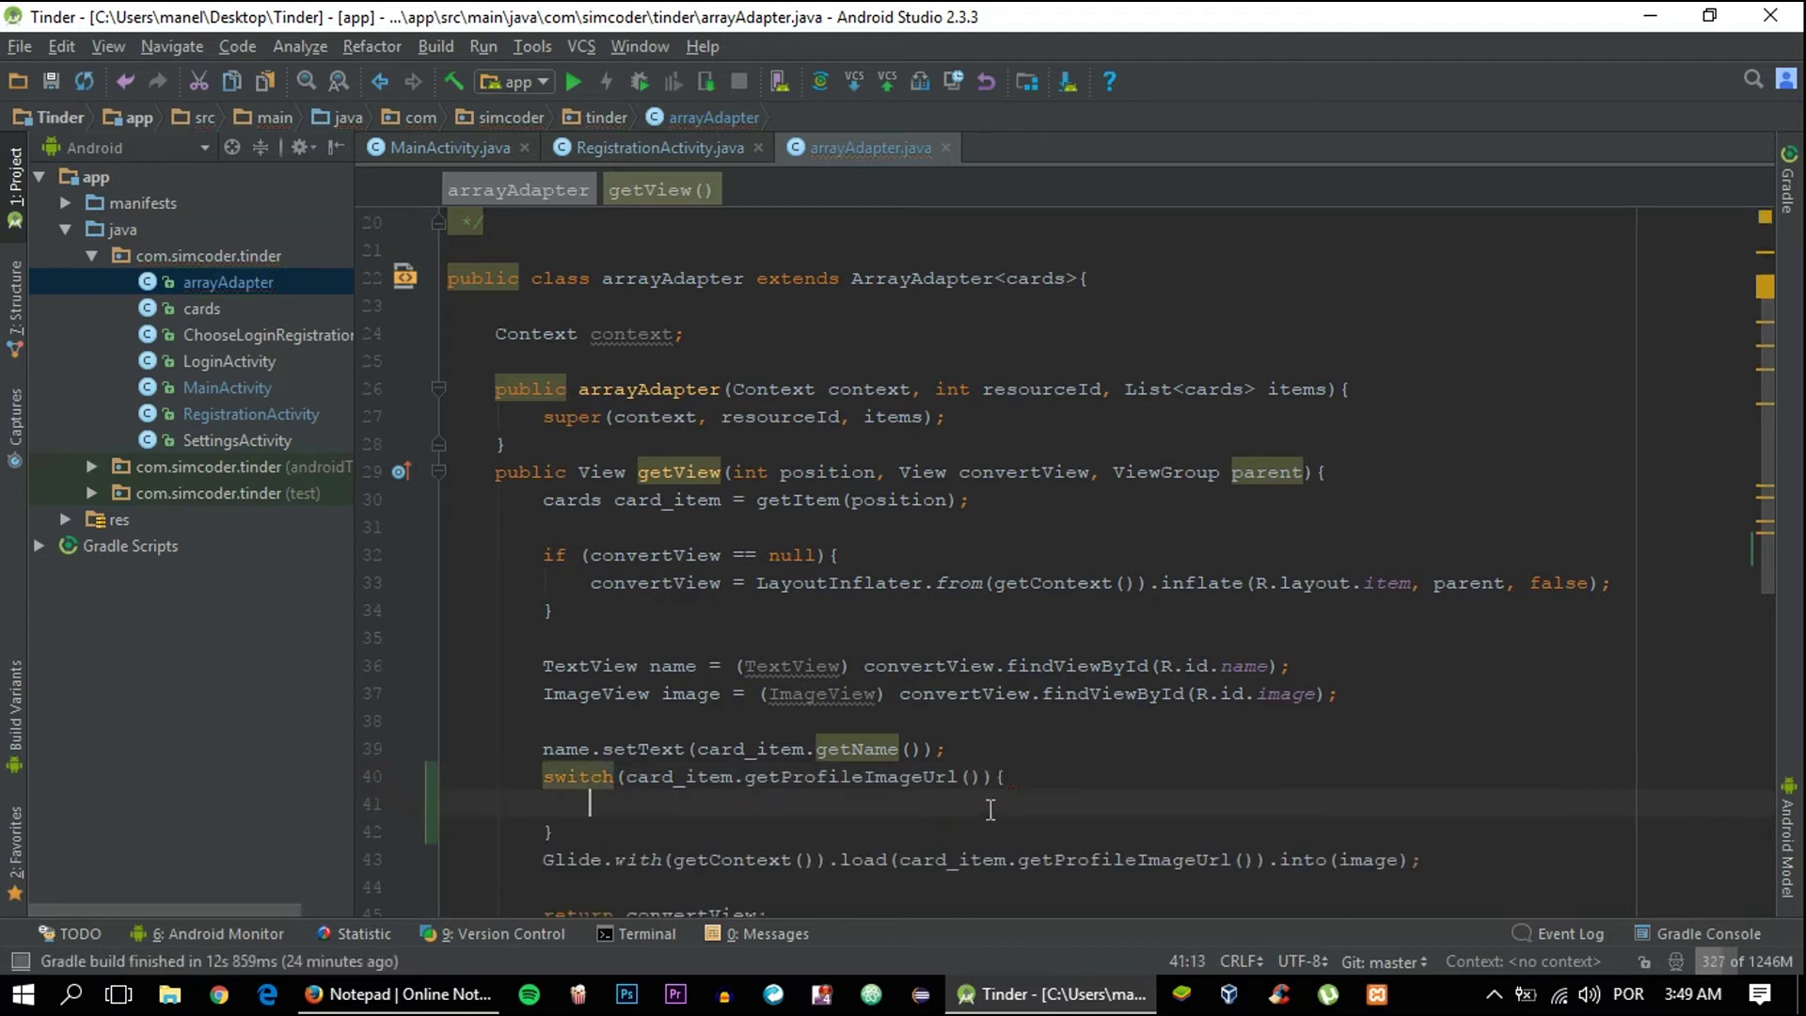
type("case \"def")
type("ault\"")
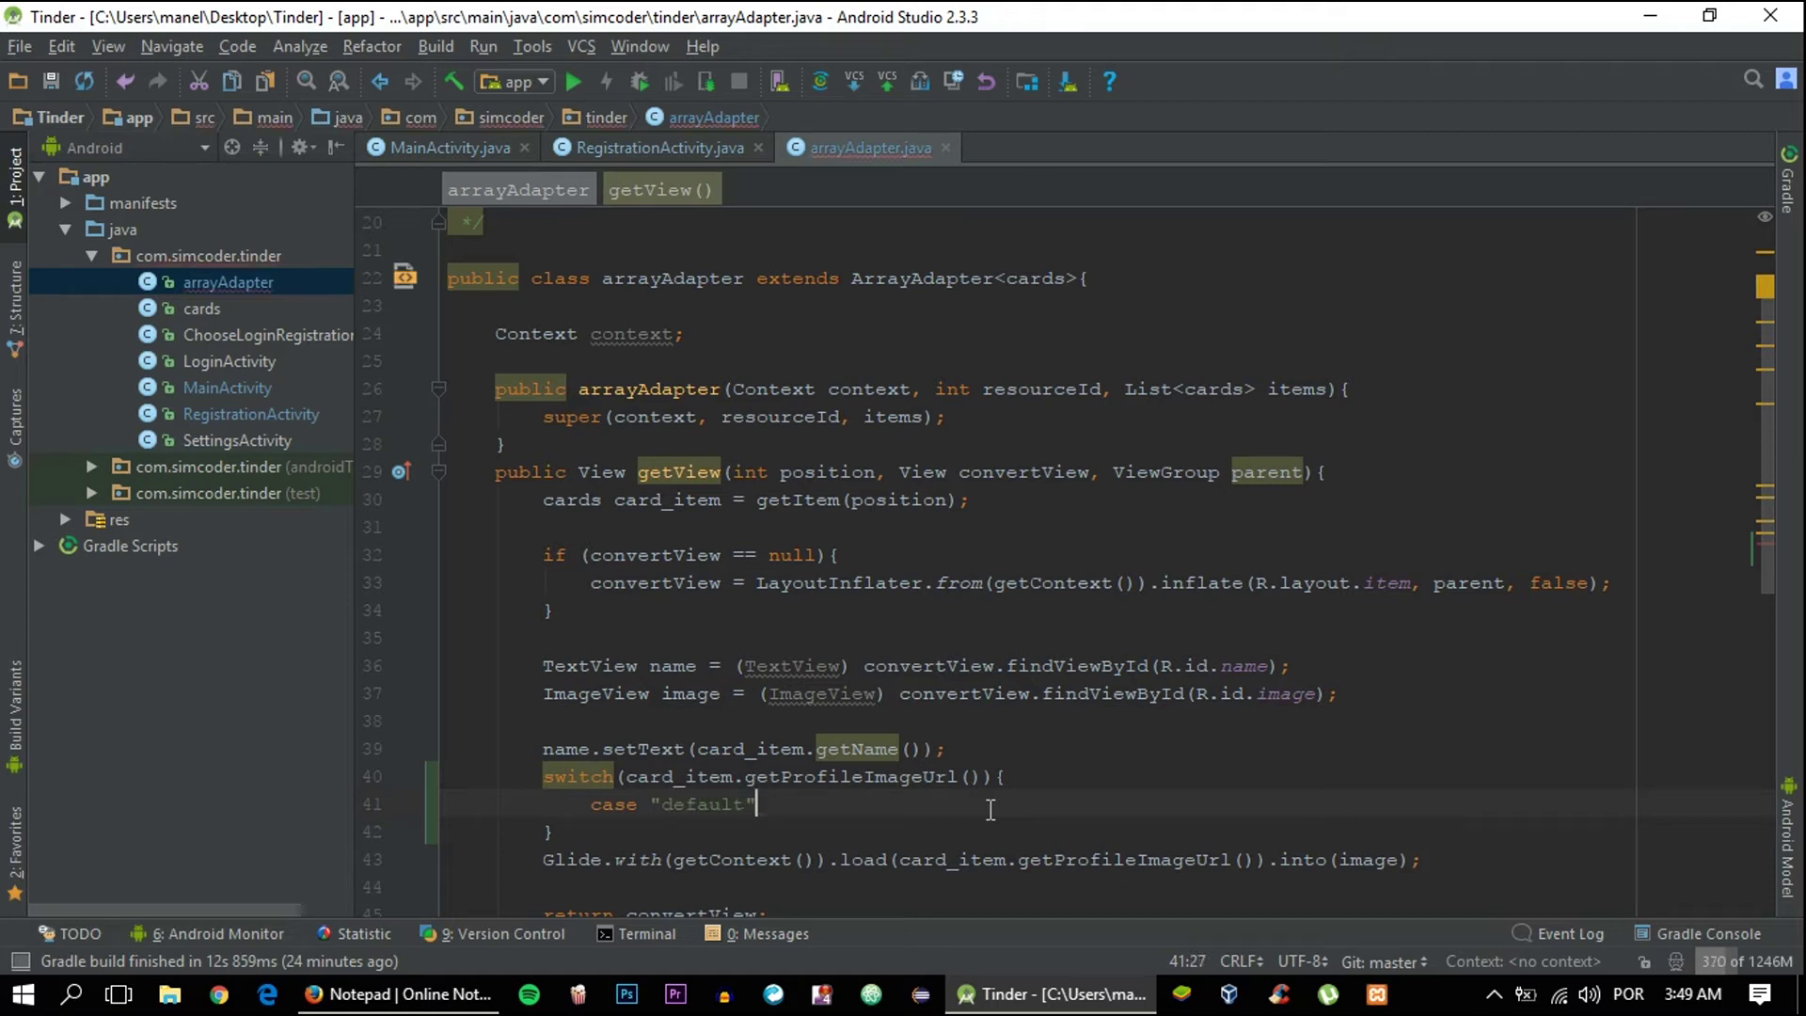
type(":")
key("Return")
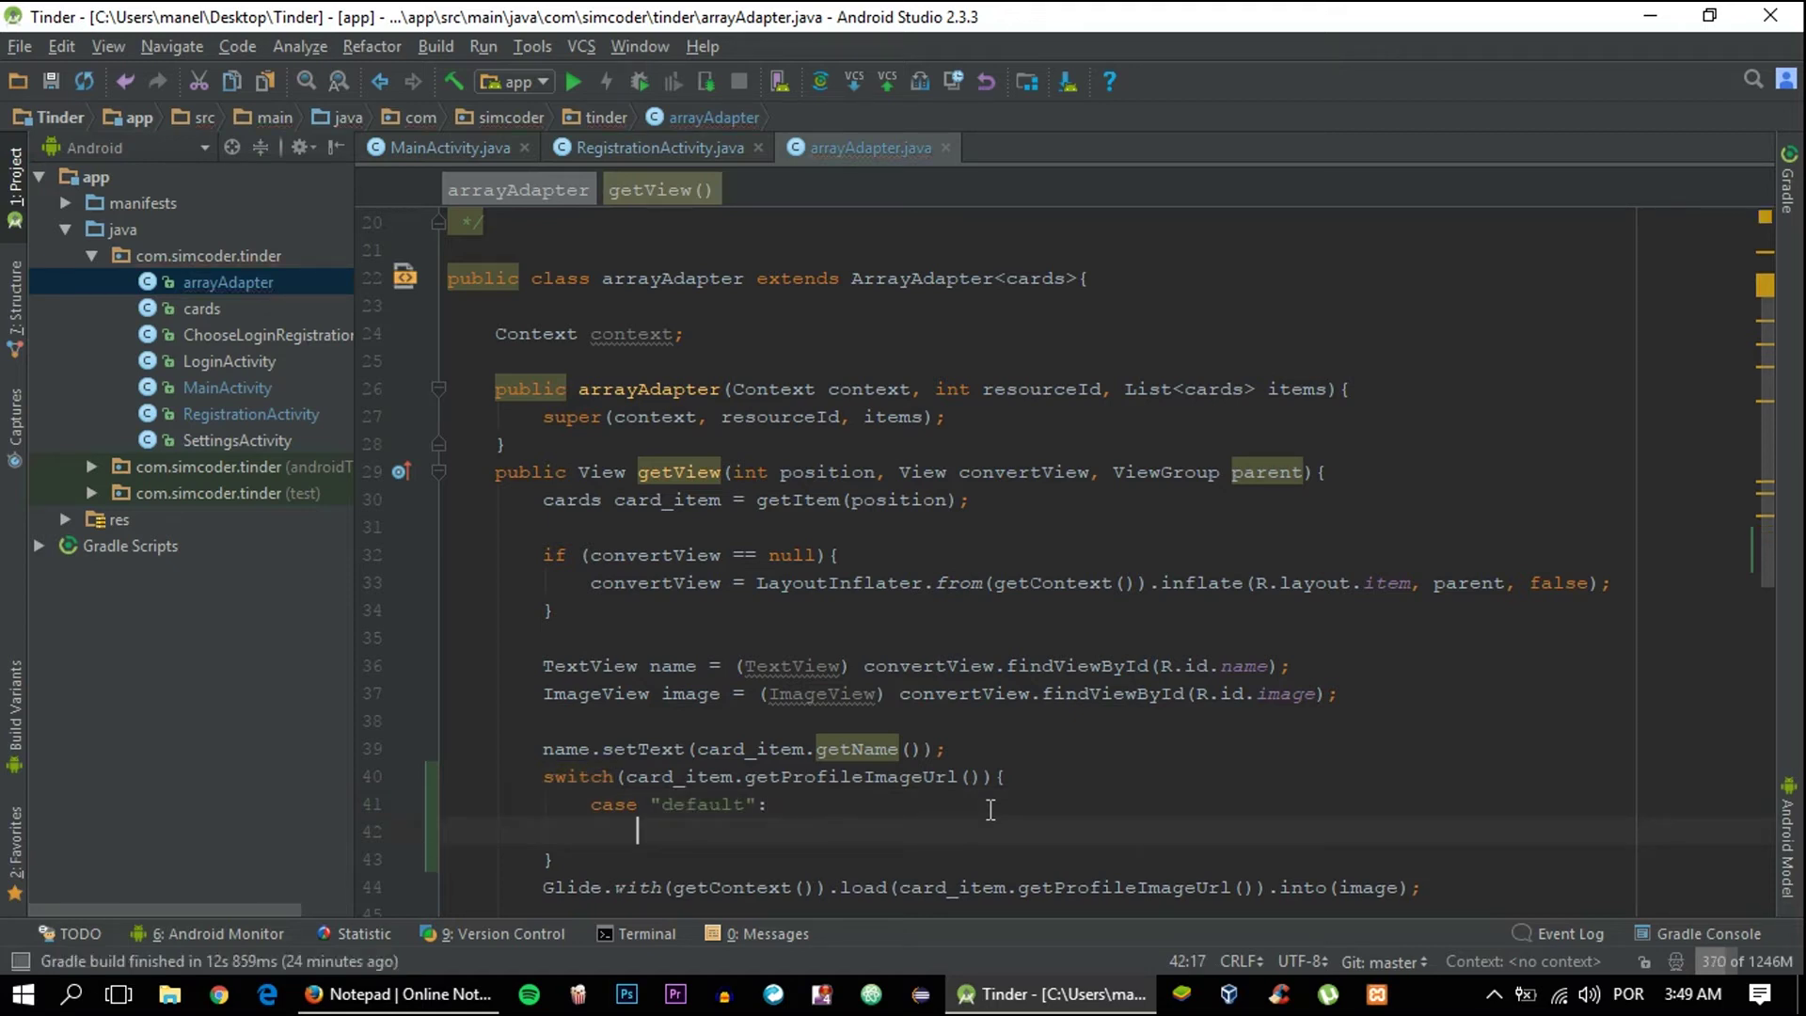
key("Return")
type("break;")
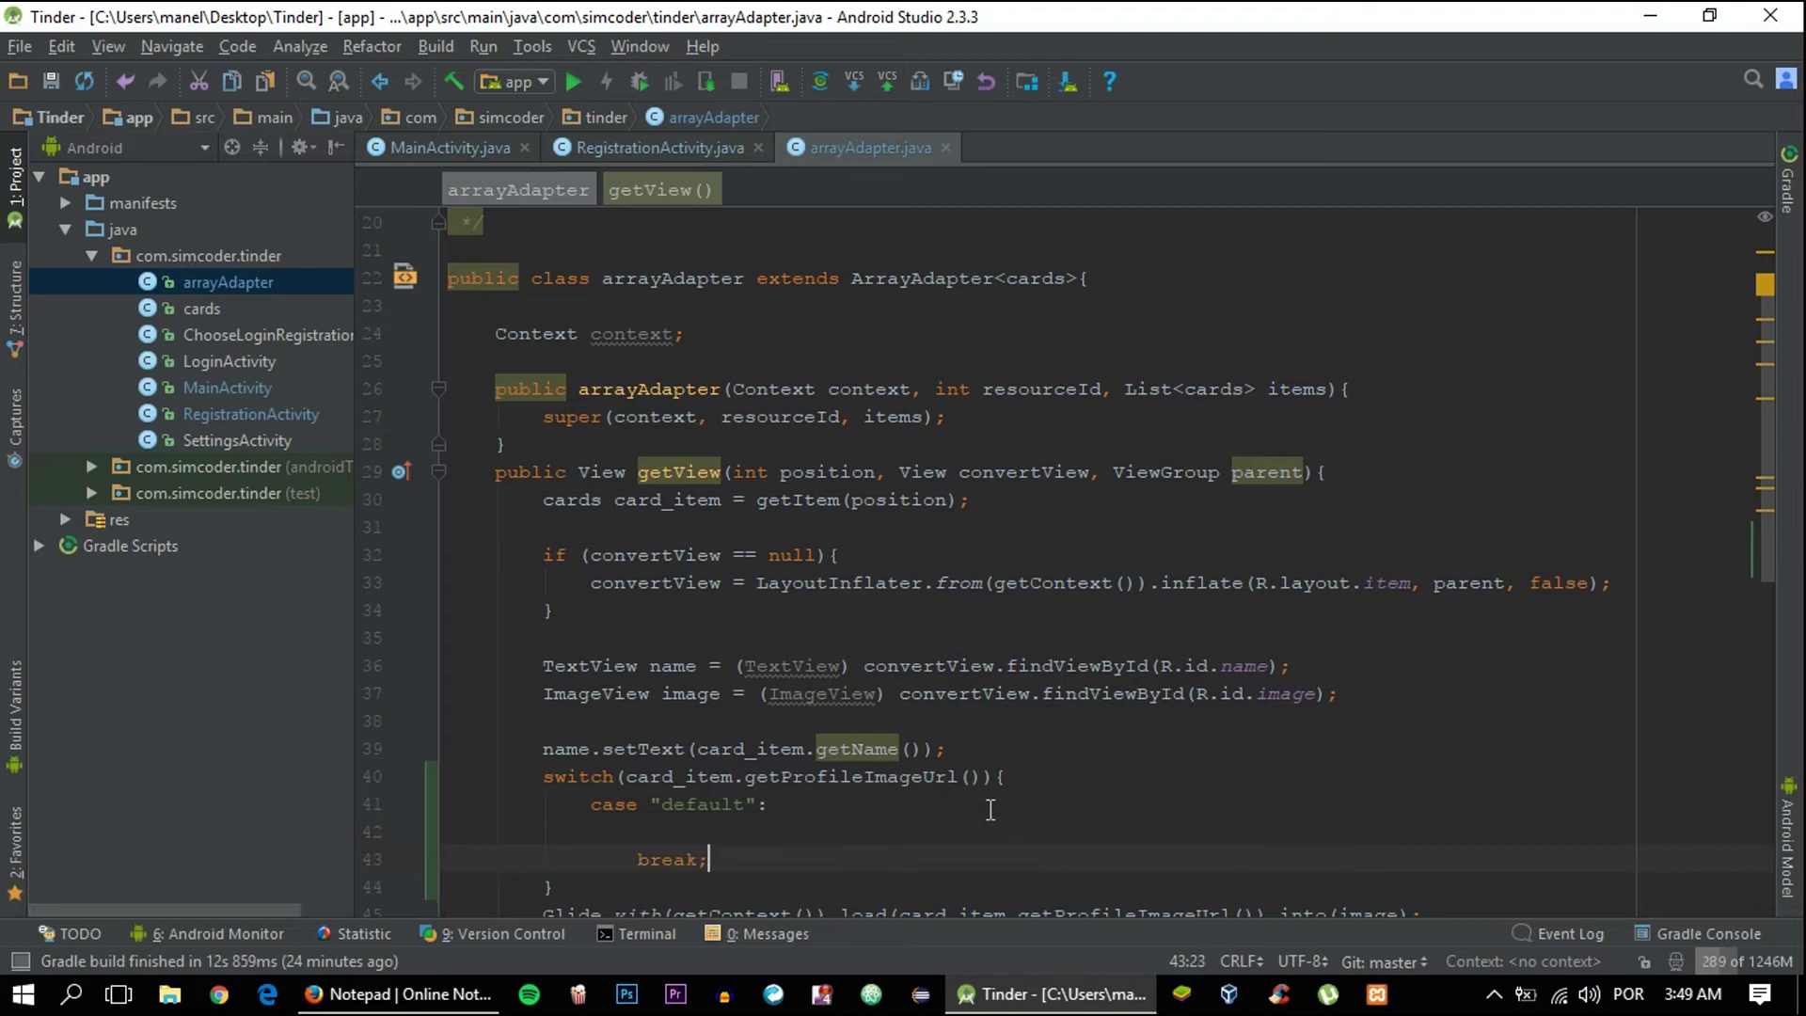
key("Return")
type("cas")
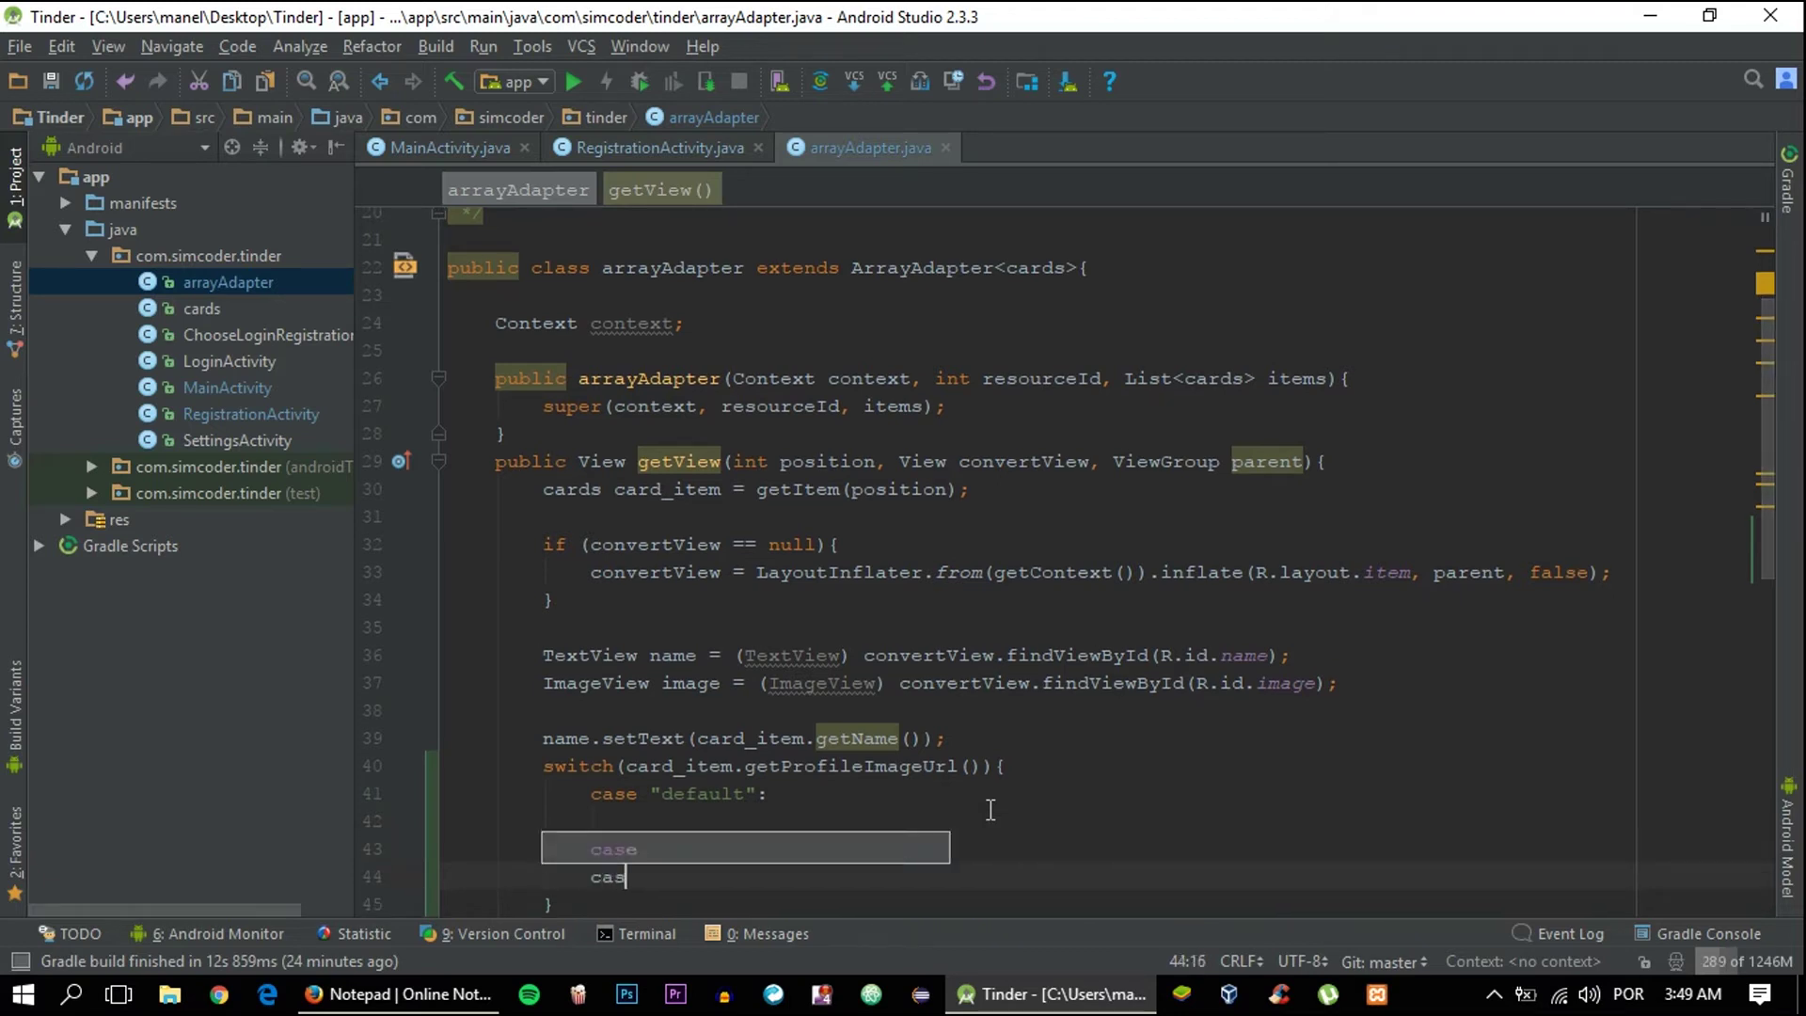
type("e de")
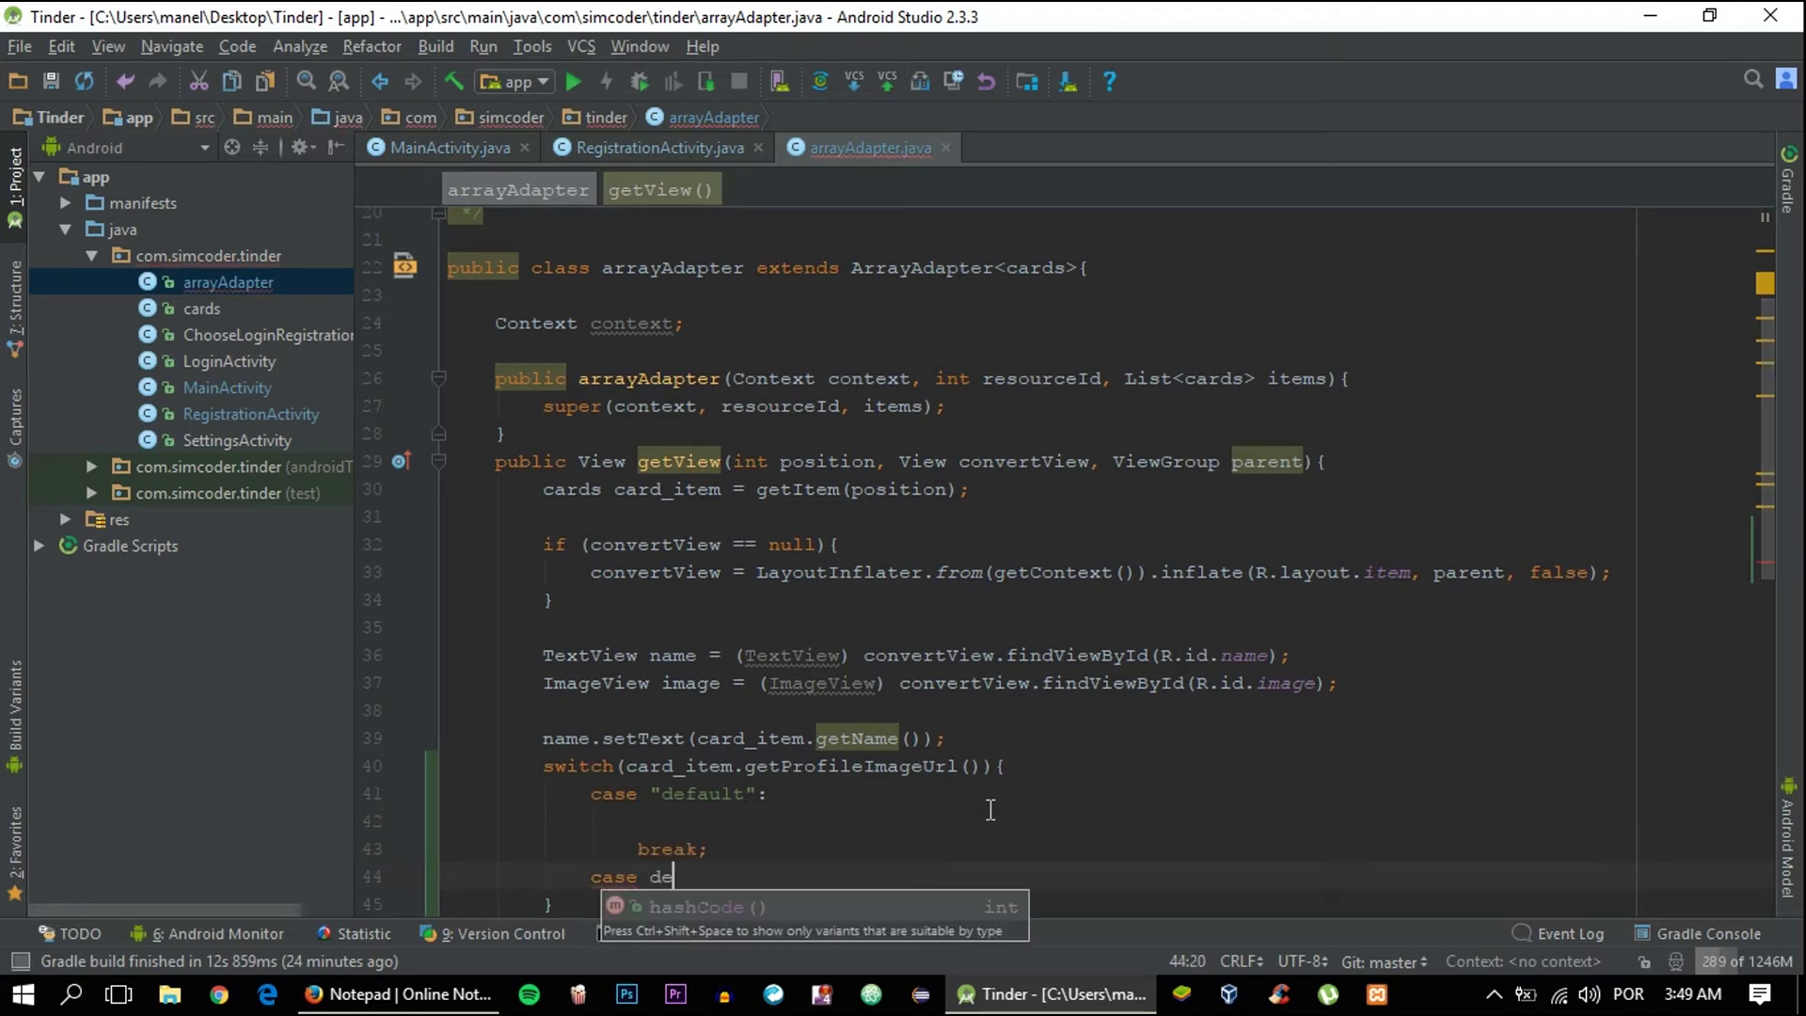
key("BackSpace")
key("BackSpace")
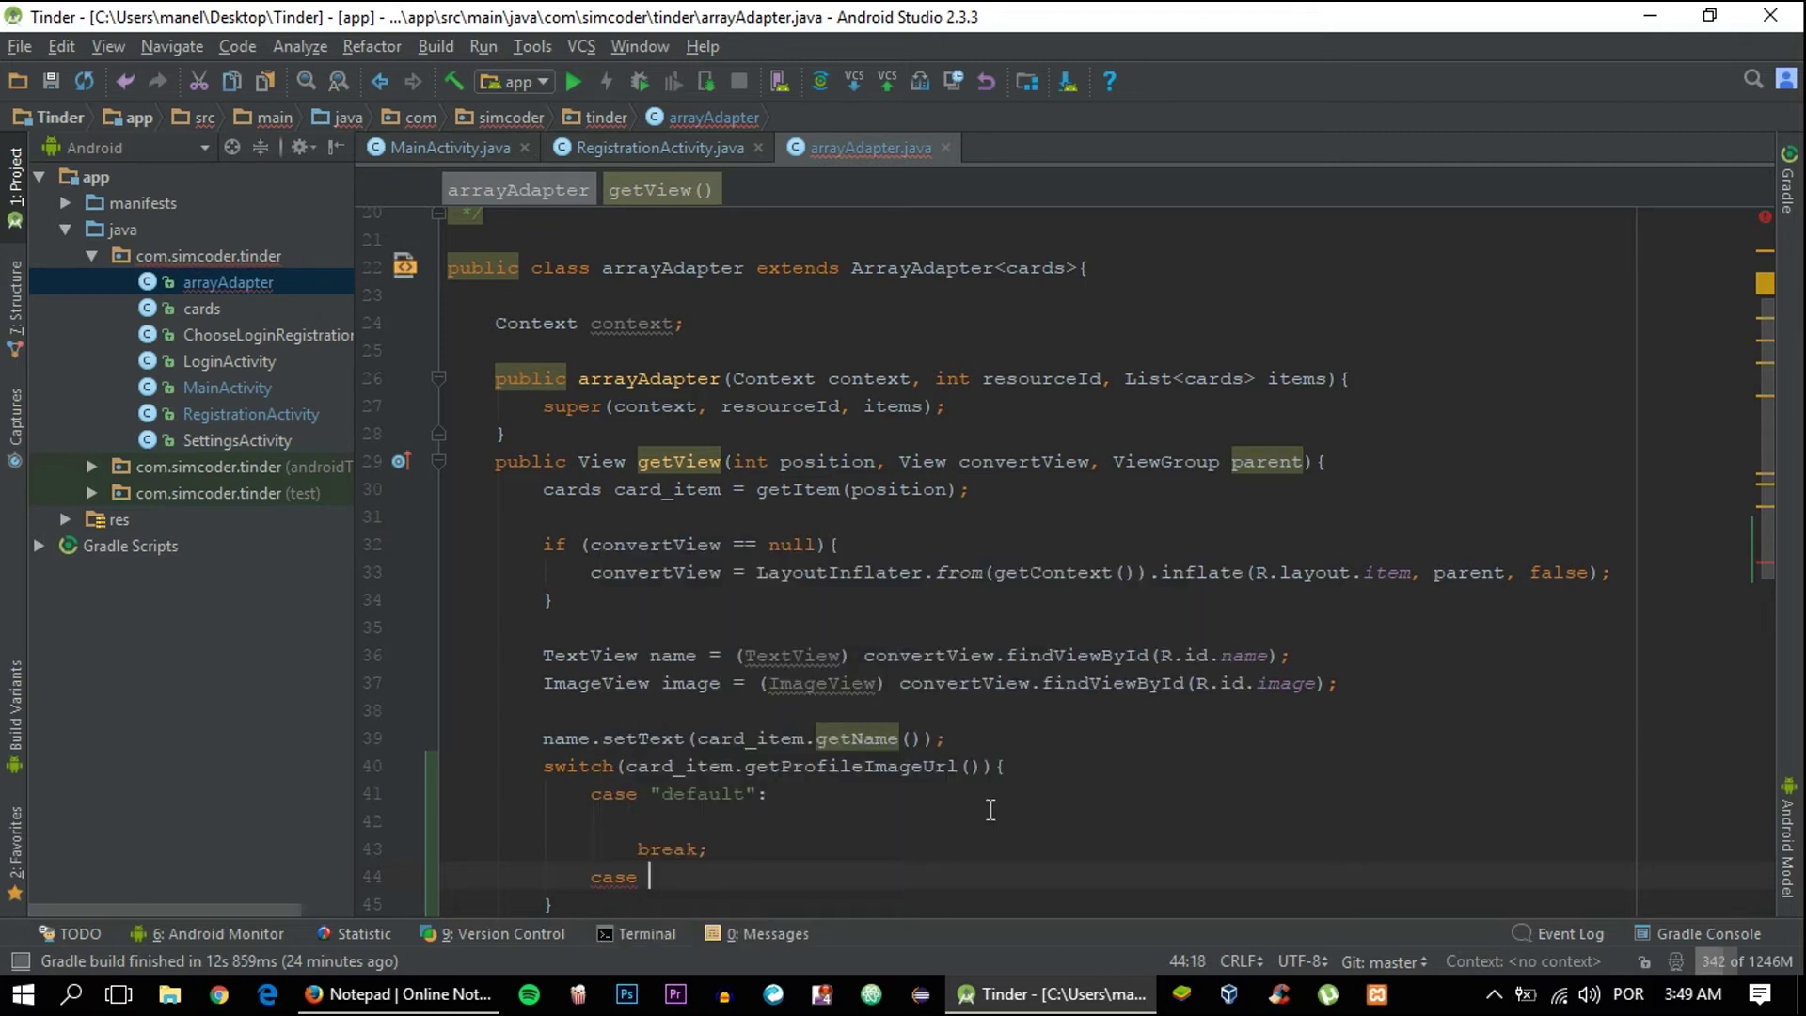
Clean up the switch by deleting the stray tilde and the leftover case line
key("alt+Tab")
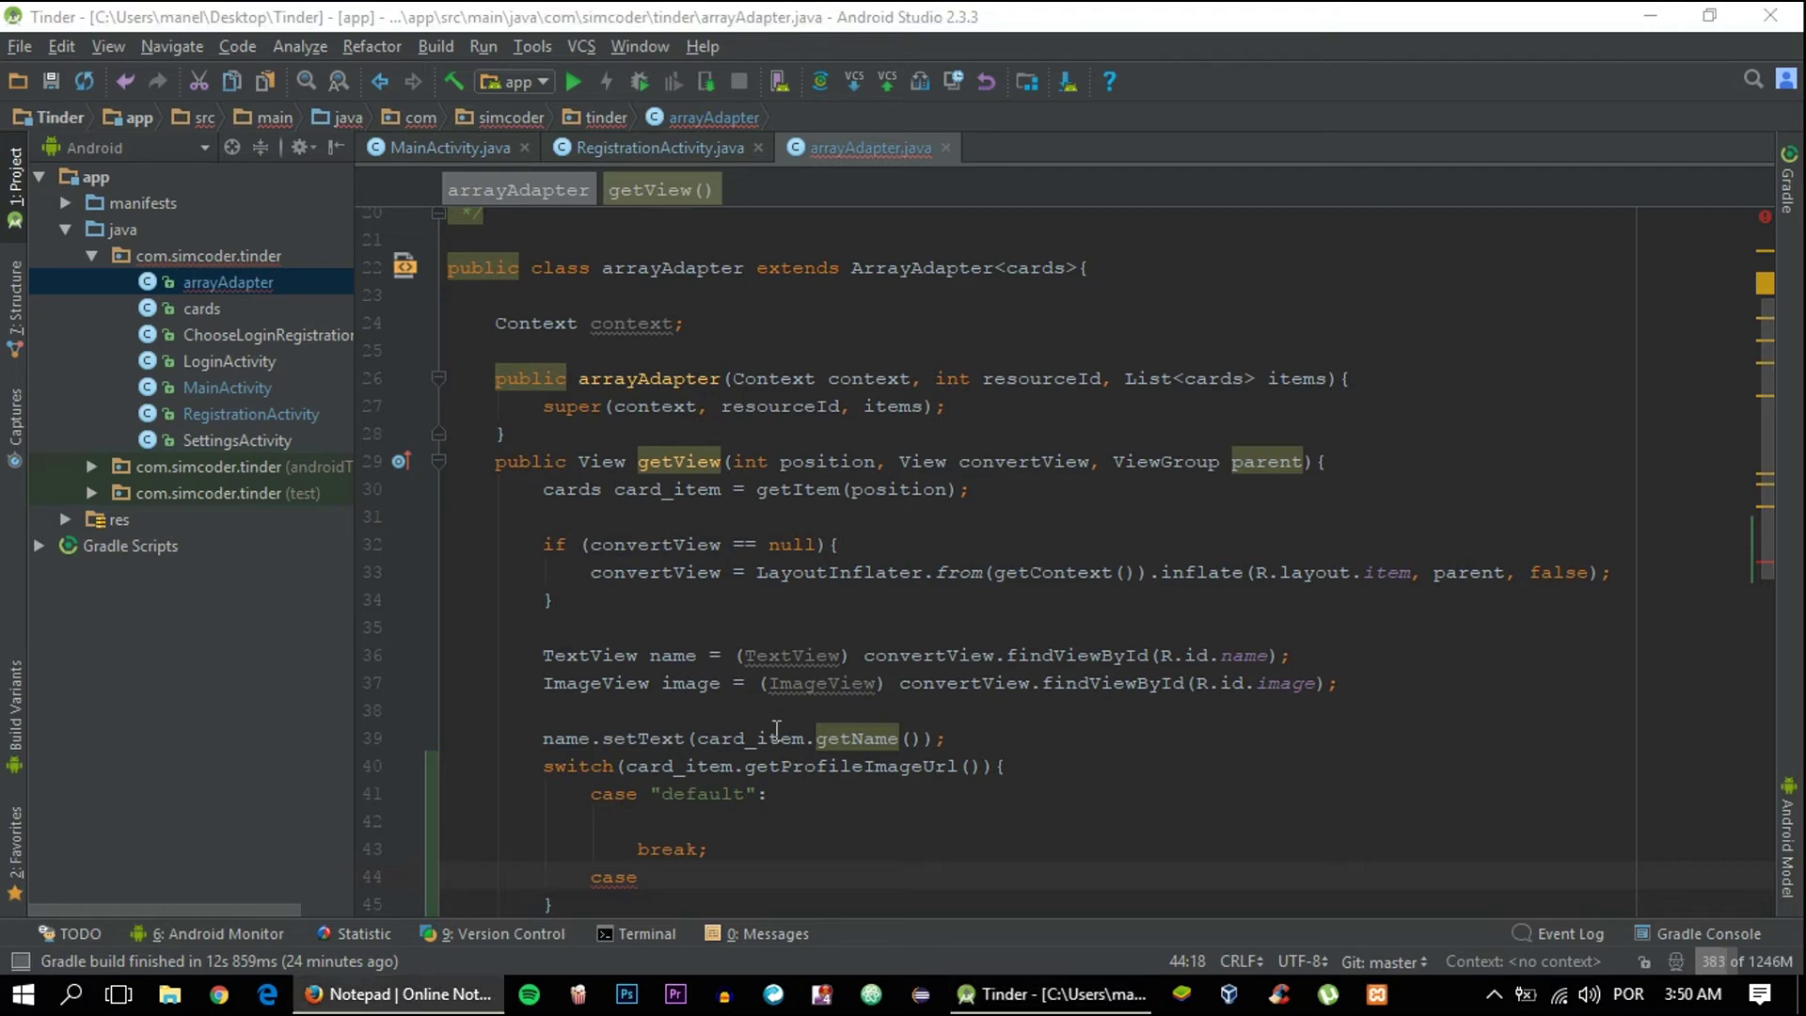
scroll(741, 802, "down", 3)
double_click(688, 766)
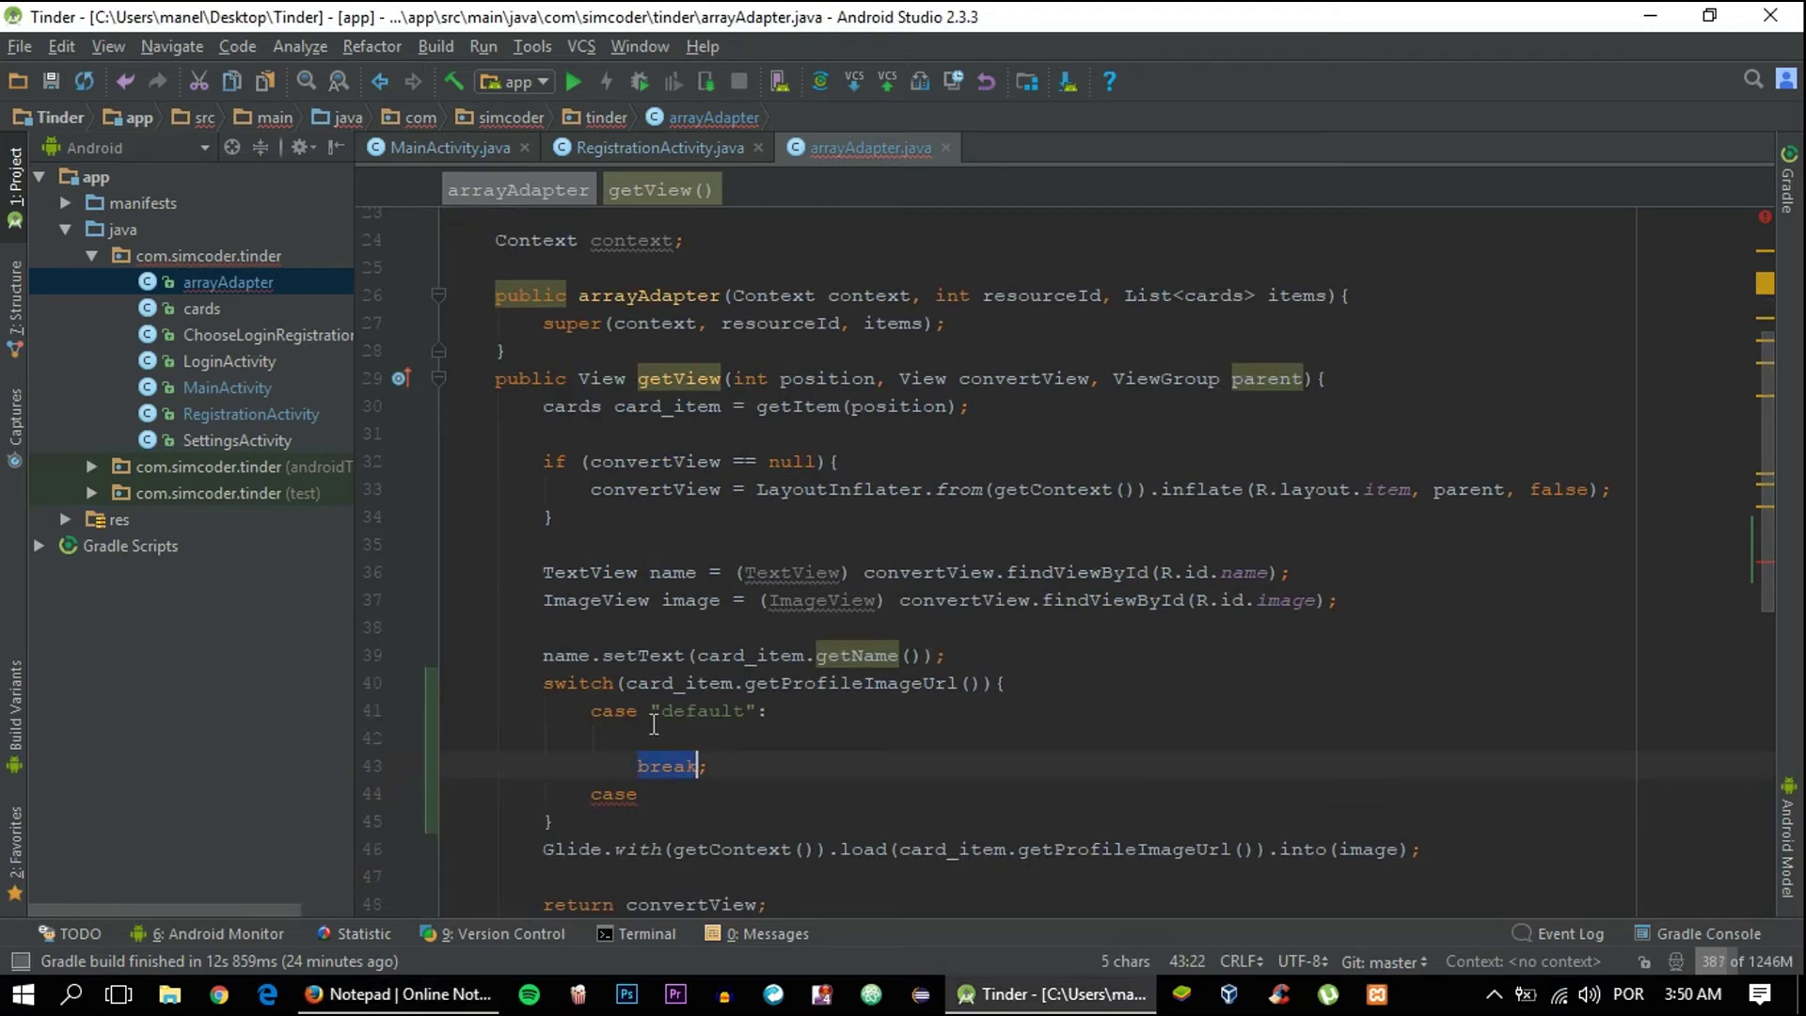
type("~ default")
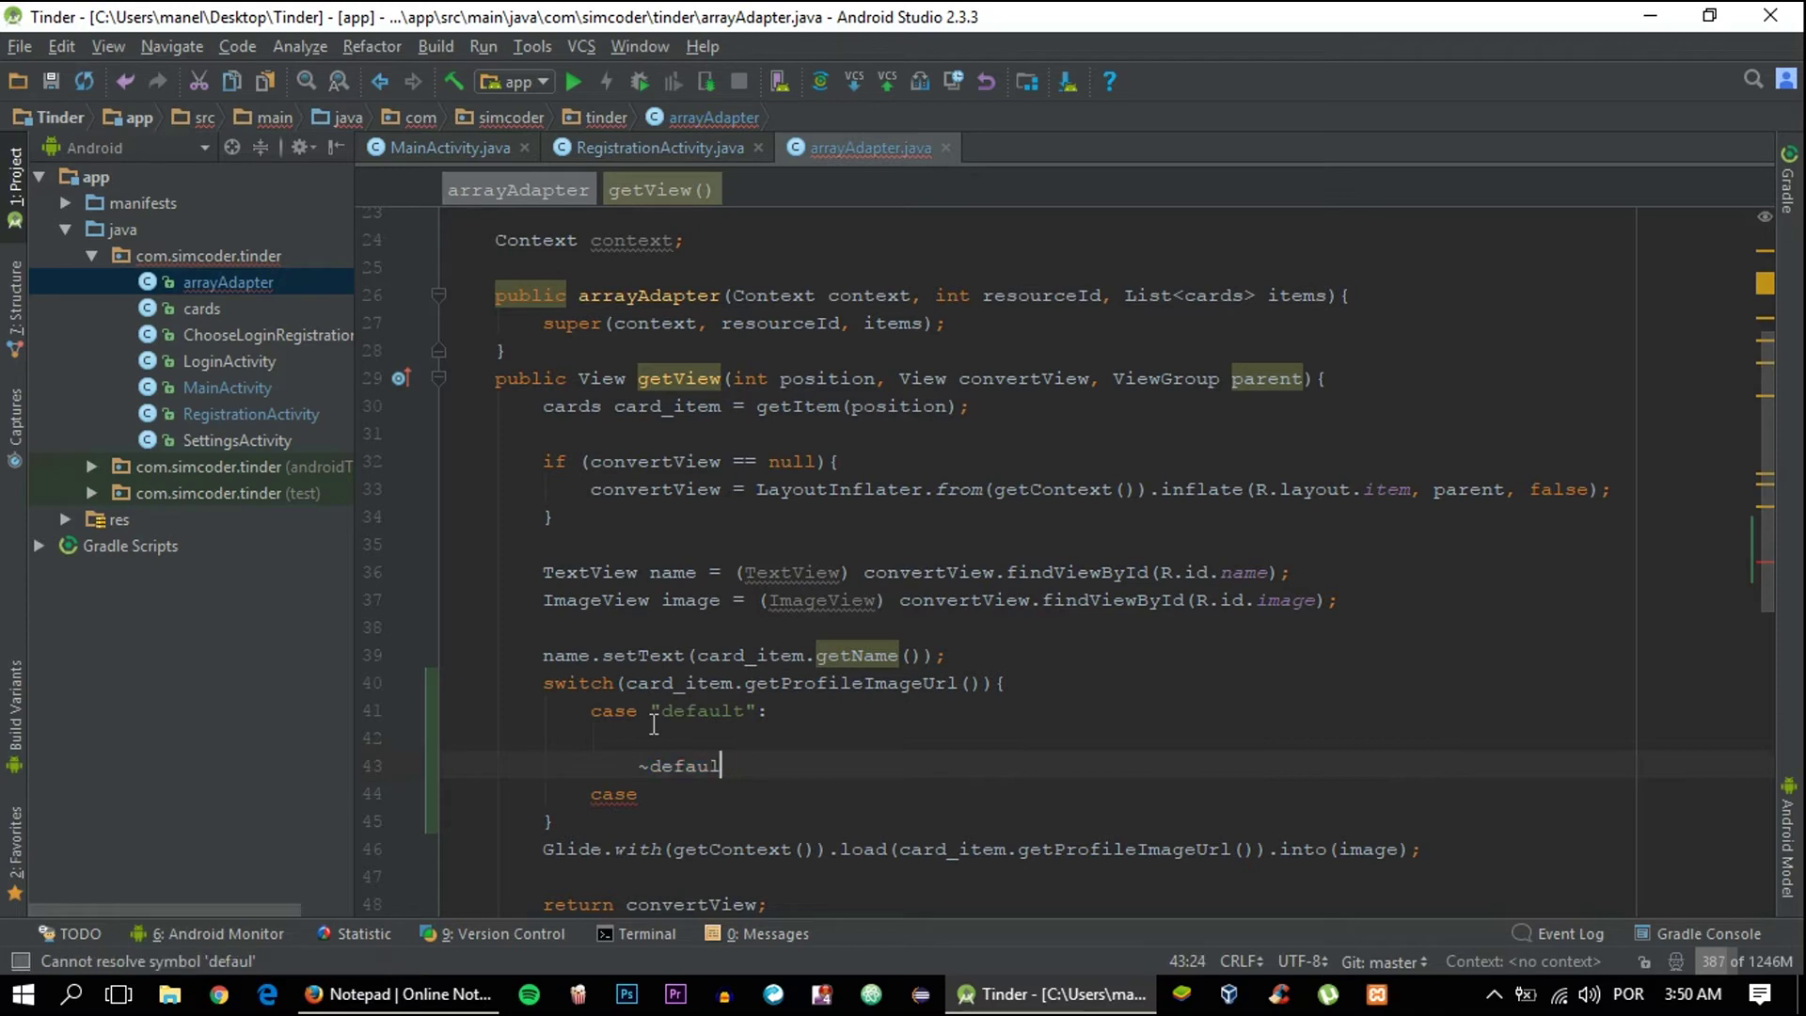
type(":")
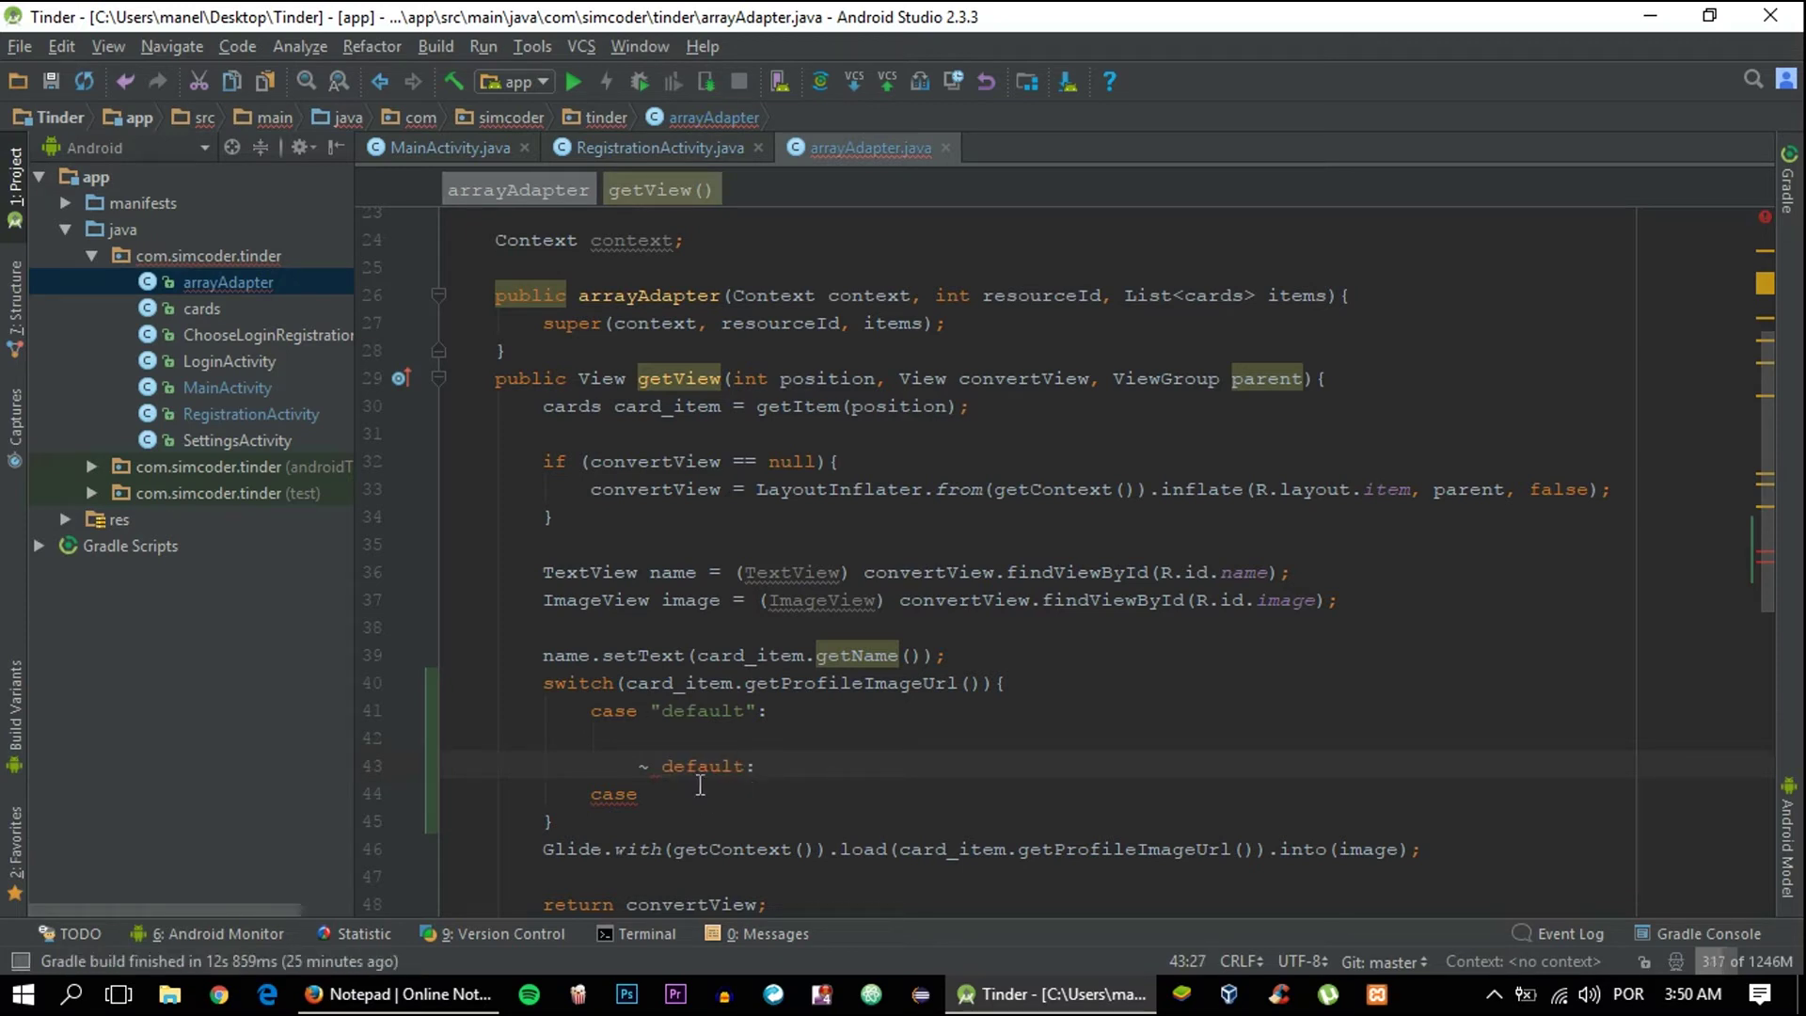
left_click(659, 765)
key("BackSpace")
key("BackSpace")
left_click_drag(649, 793, 856, 767)
key("Delete")
double_click(702, 709)
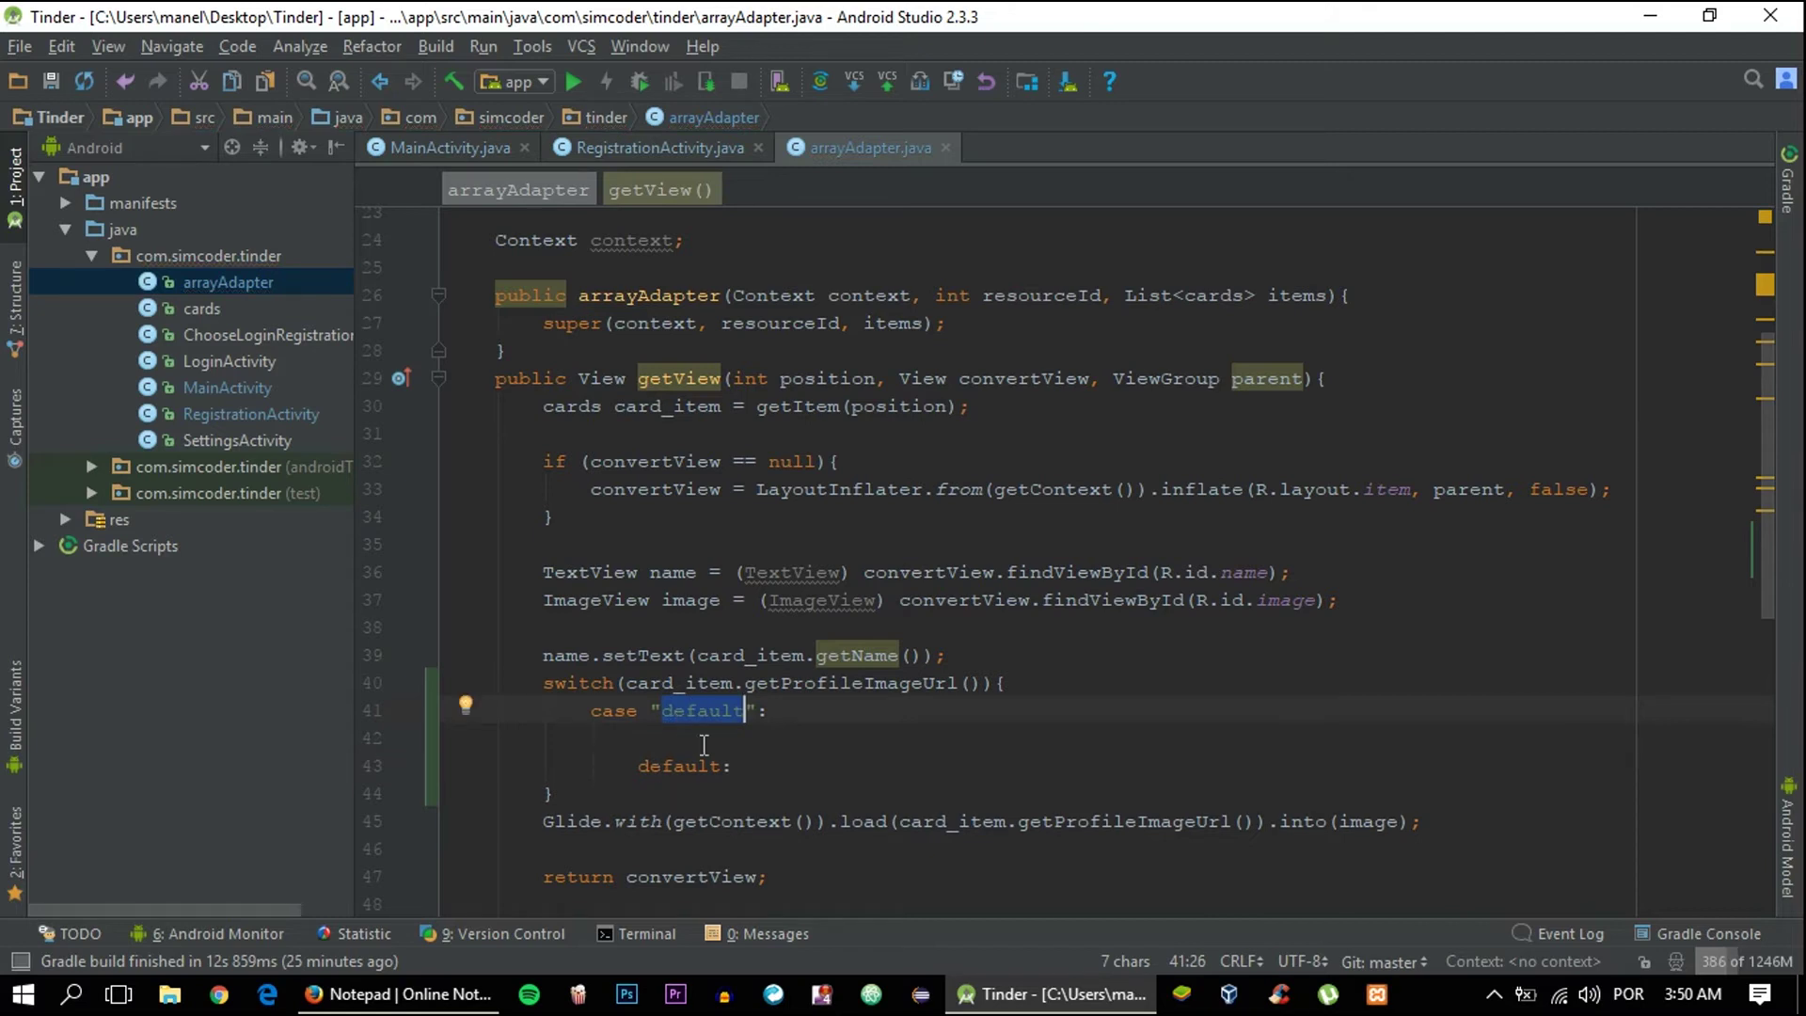
Move the Glide image-loading line under default:, followed by break
left_click(450, 147)
double_click(709, 642)
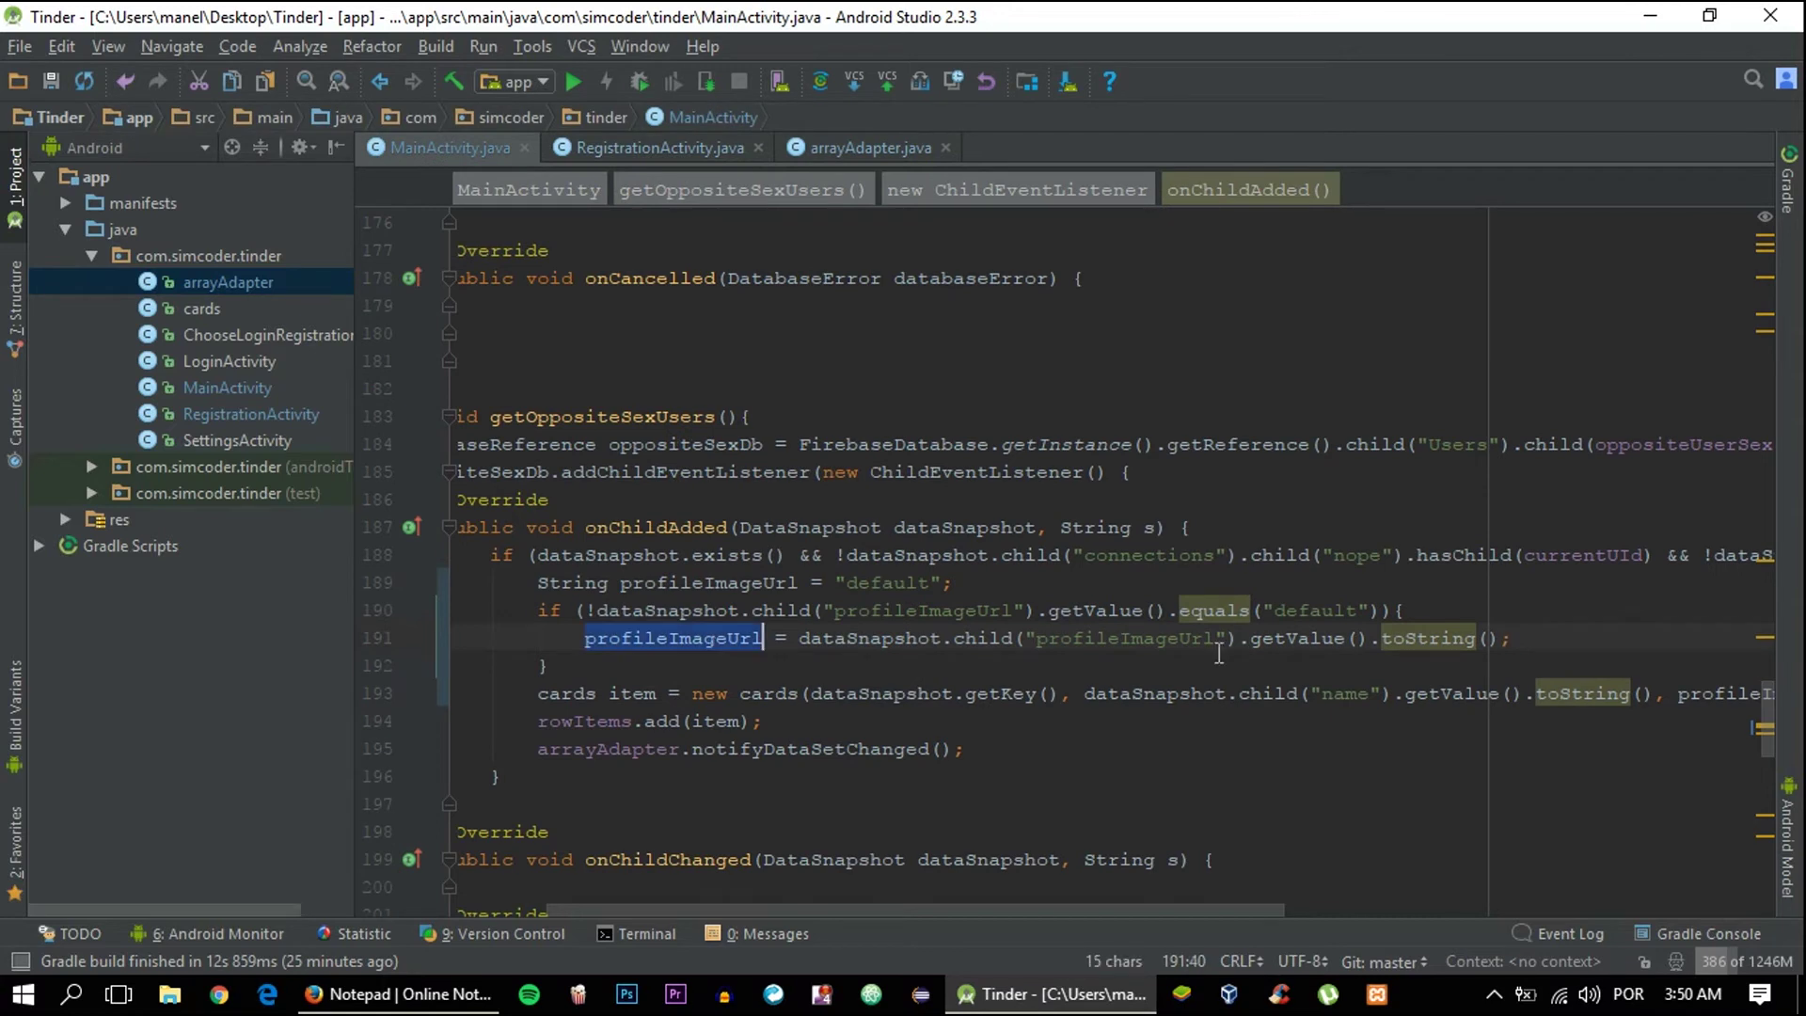
left_click(661, 147)
left_click(847, 147)
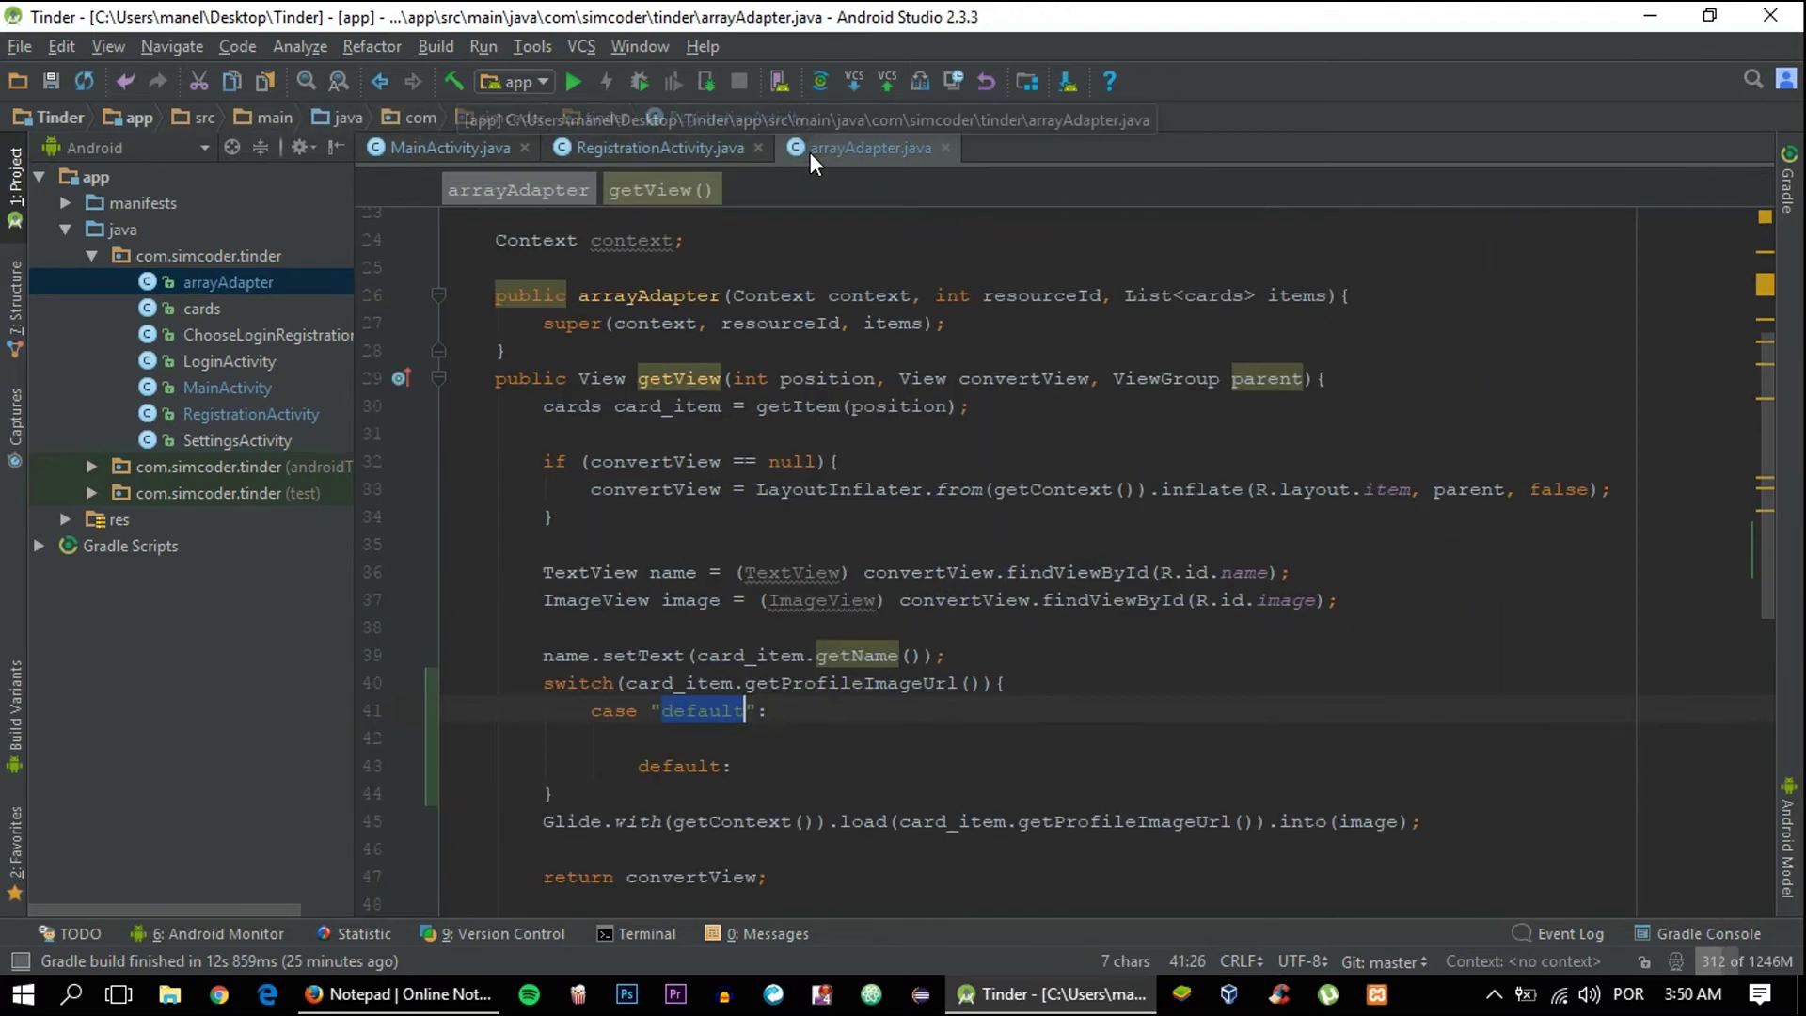
left_click_drag(1426, 823, 489, 832)
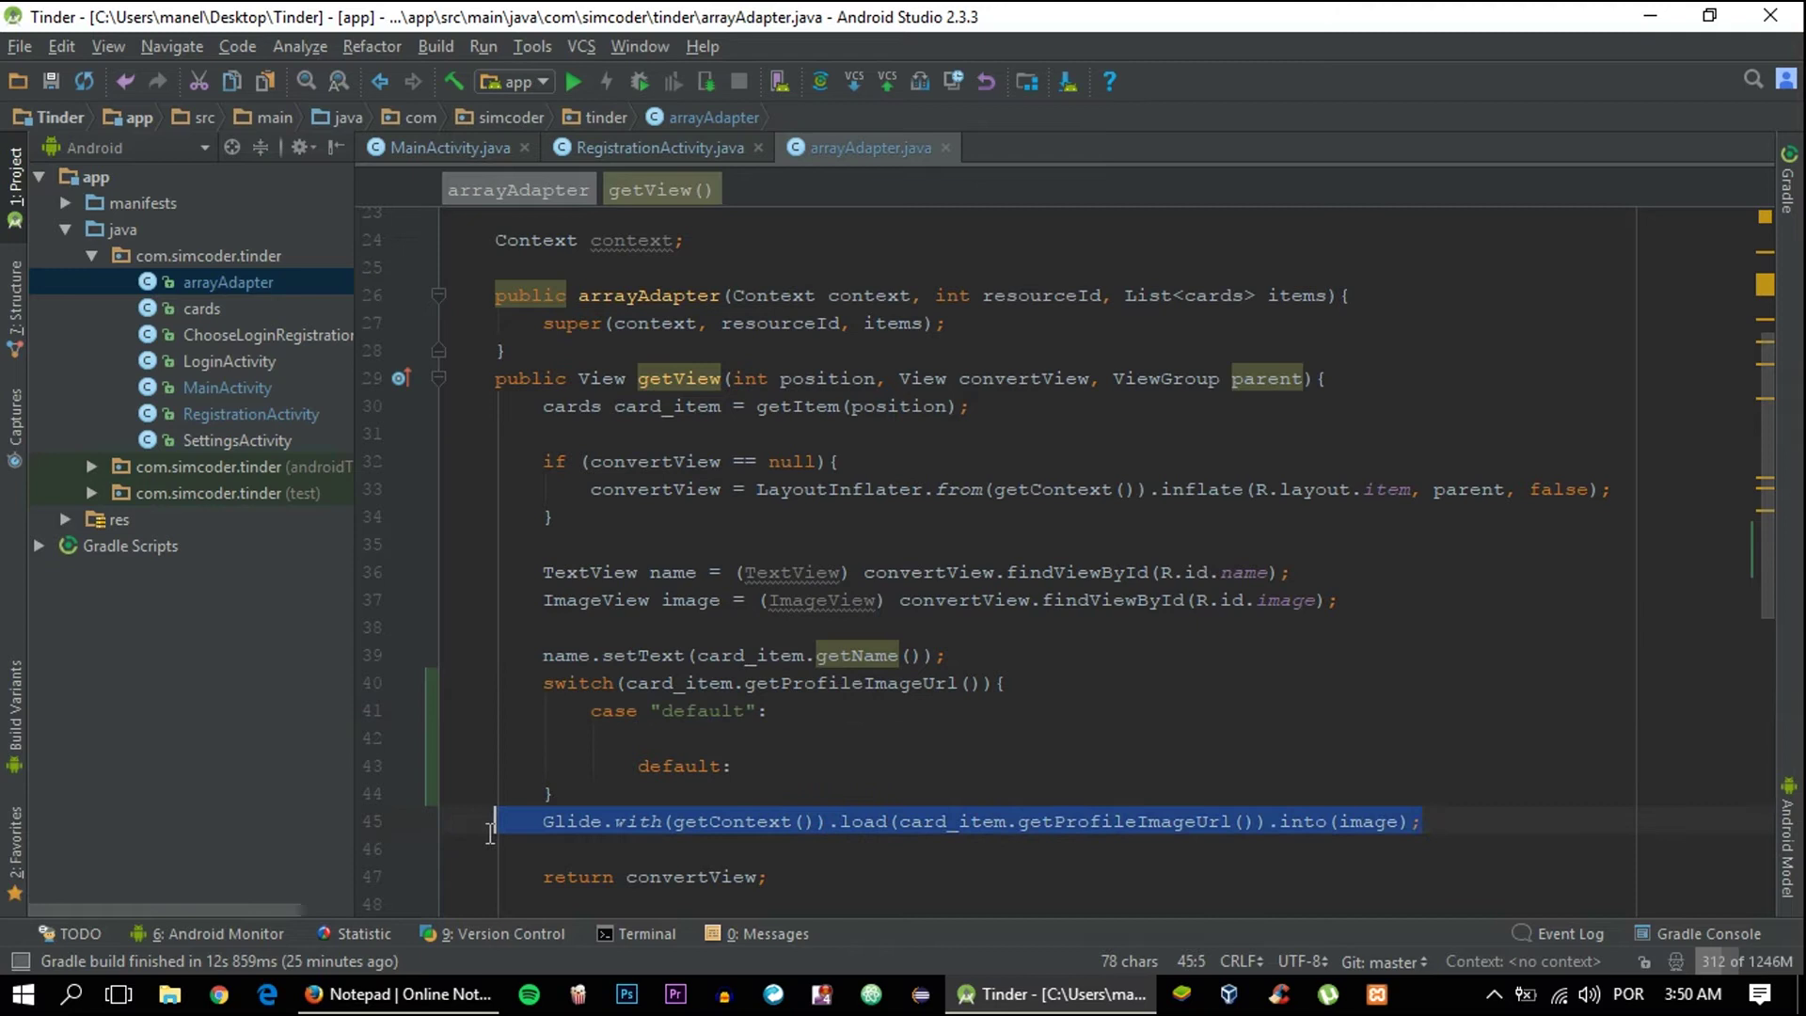
key("ctrl+x")
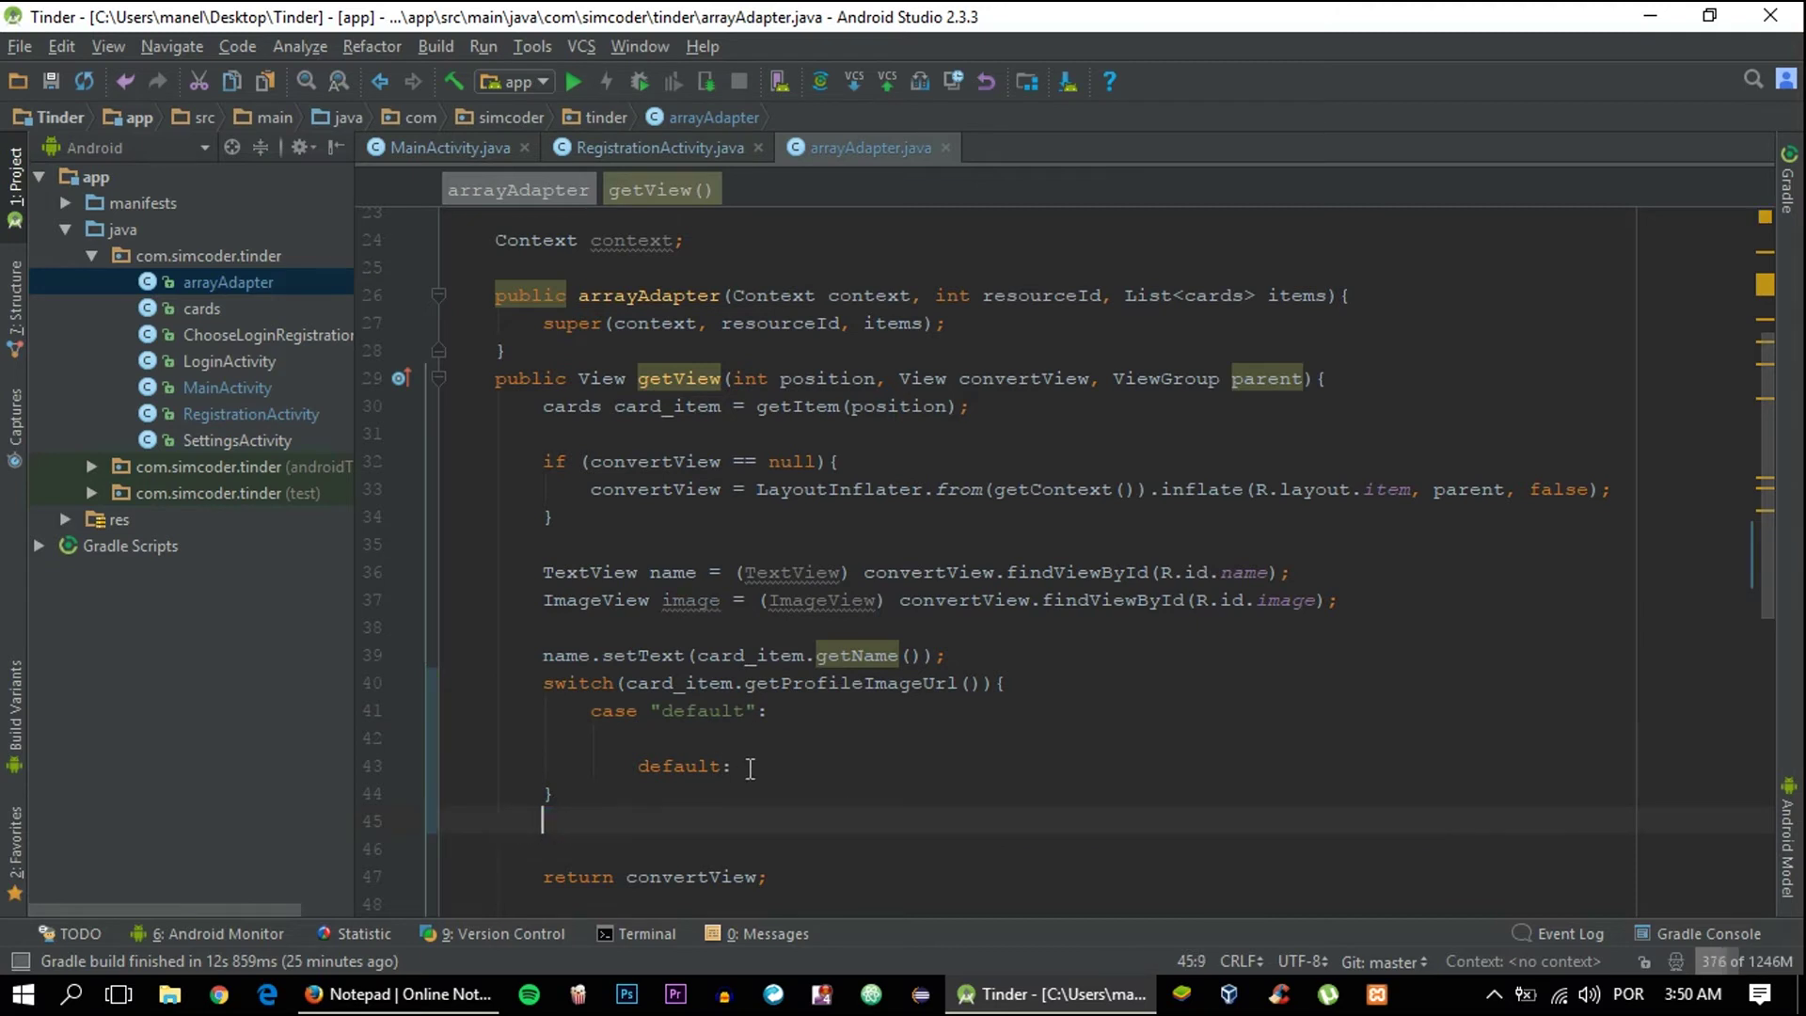
left_click(750, 766)
key("Return")
key("ctrl+v")
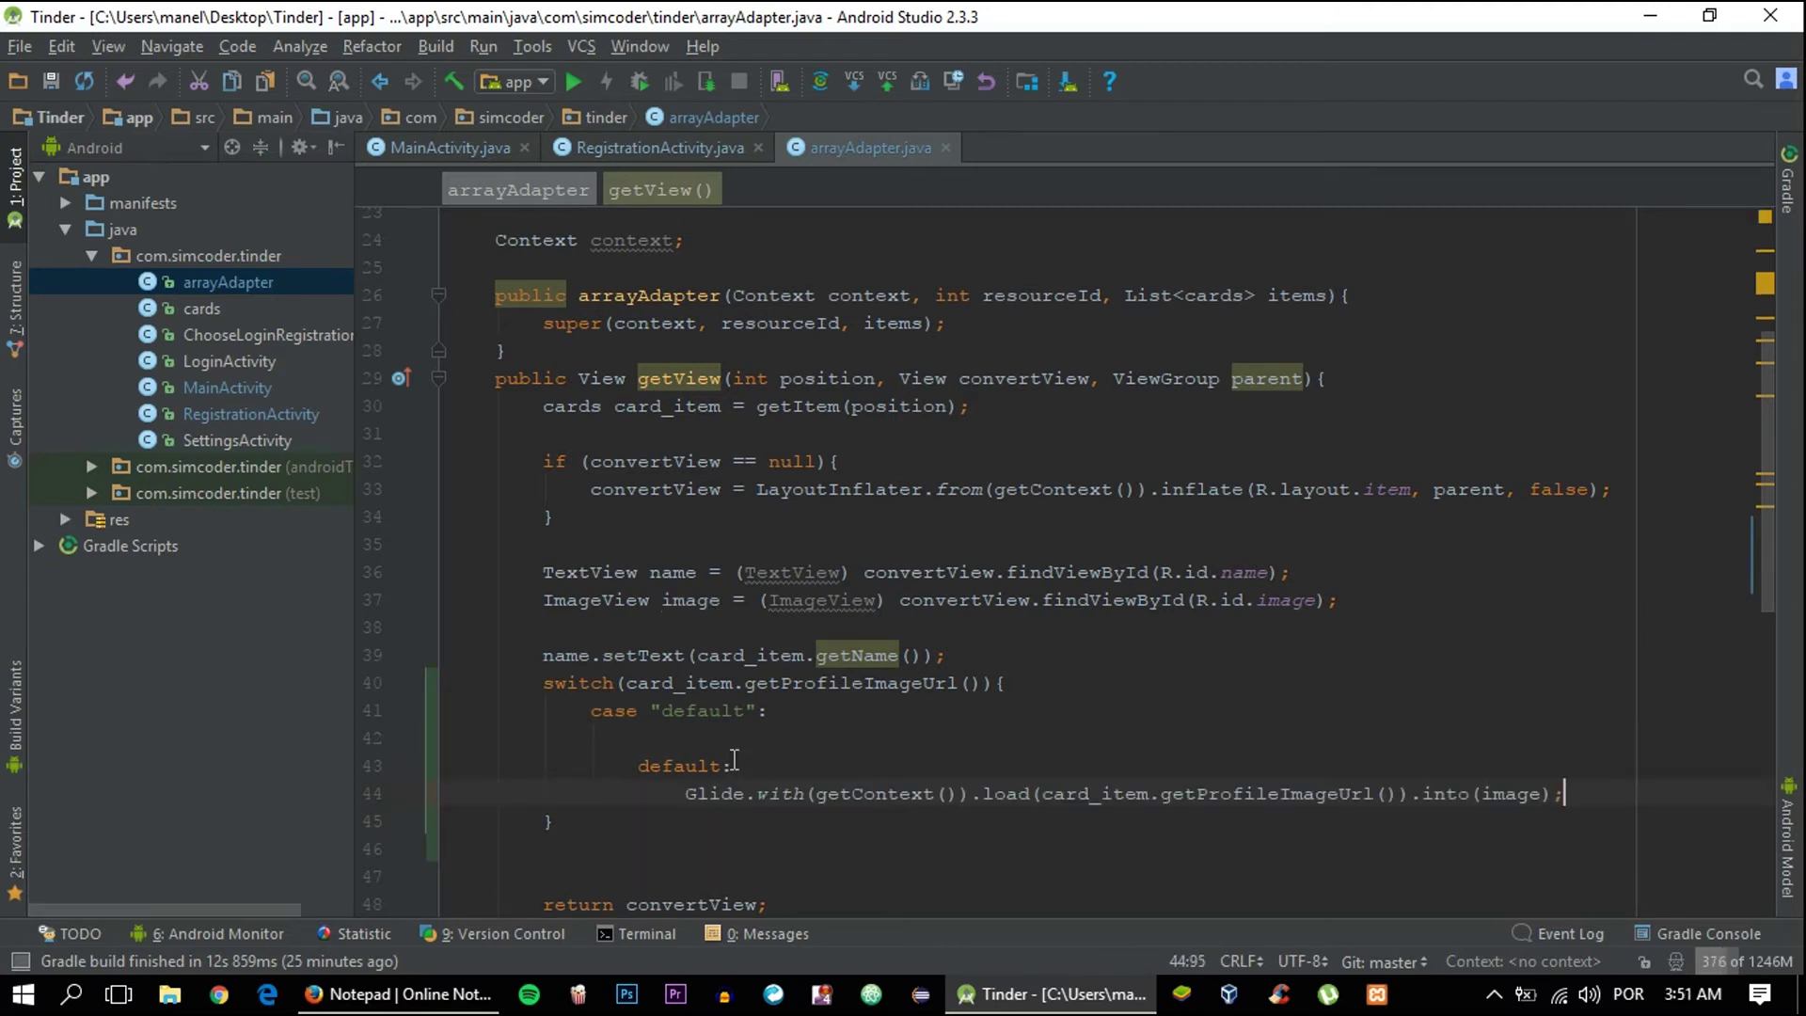
key("Return")
type("brerak;")
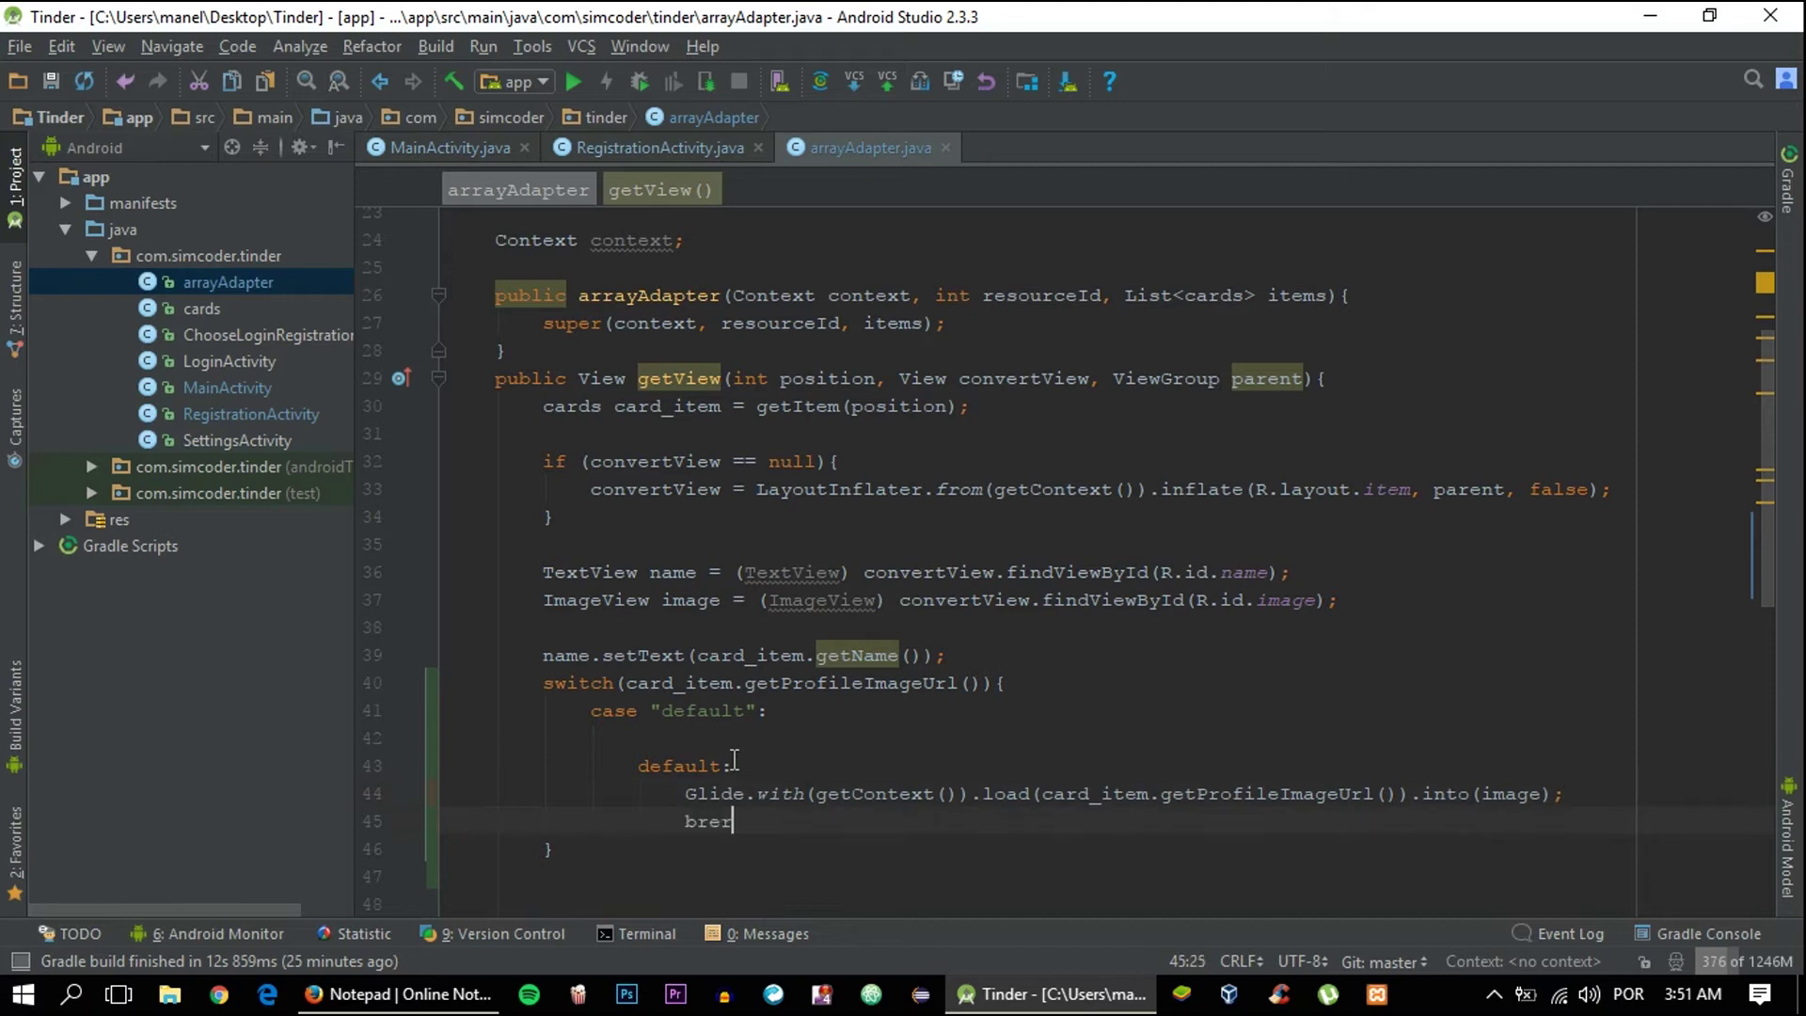
key("BackSpace")
key("BackSpace")
key("BackSpace")
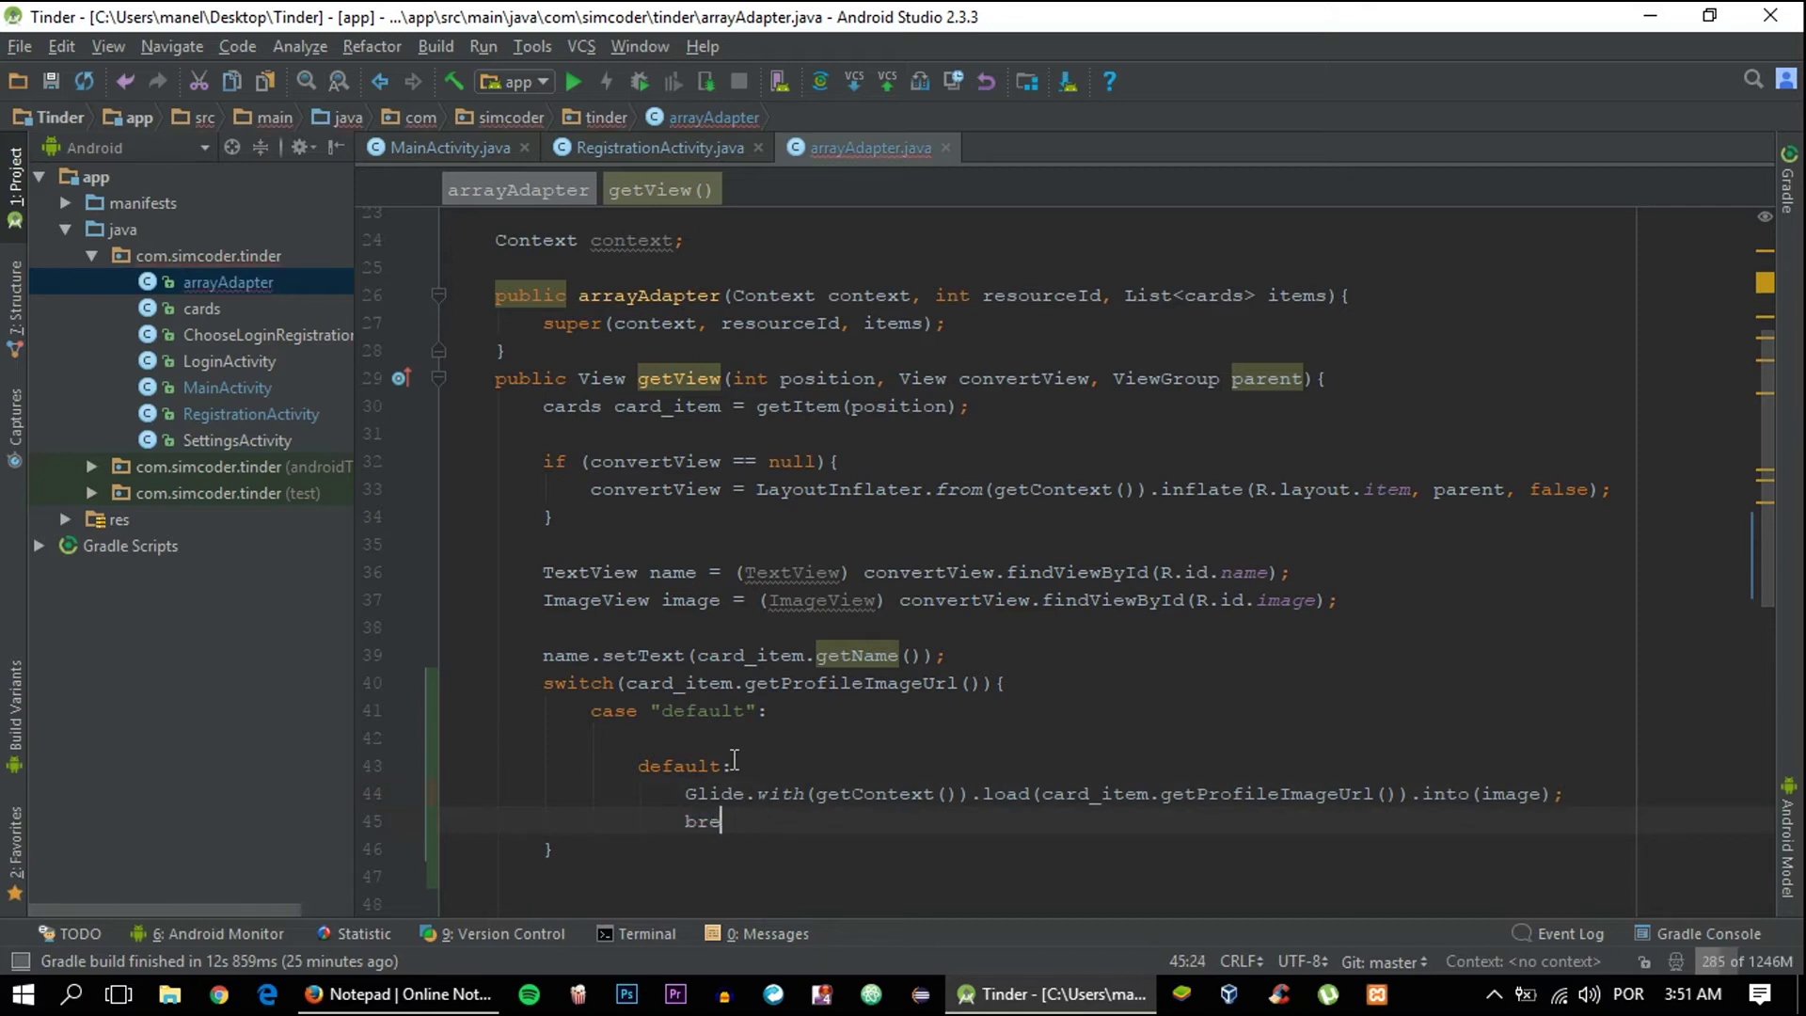
type("eak;")
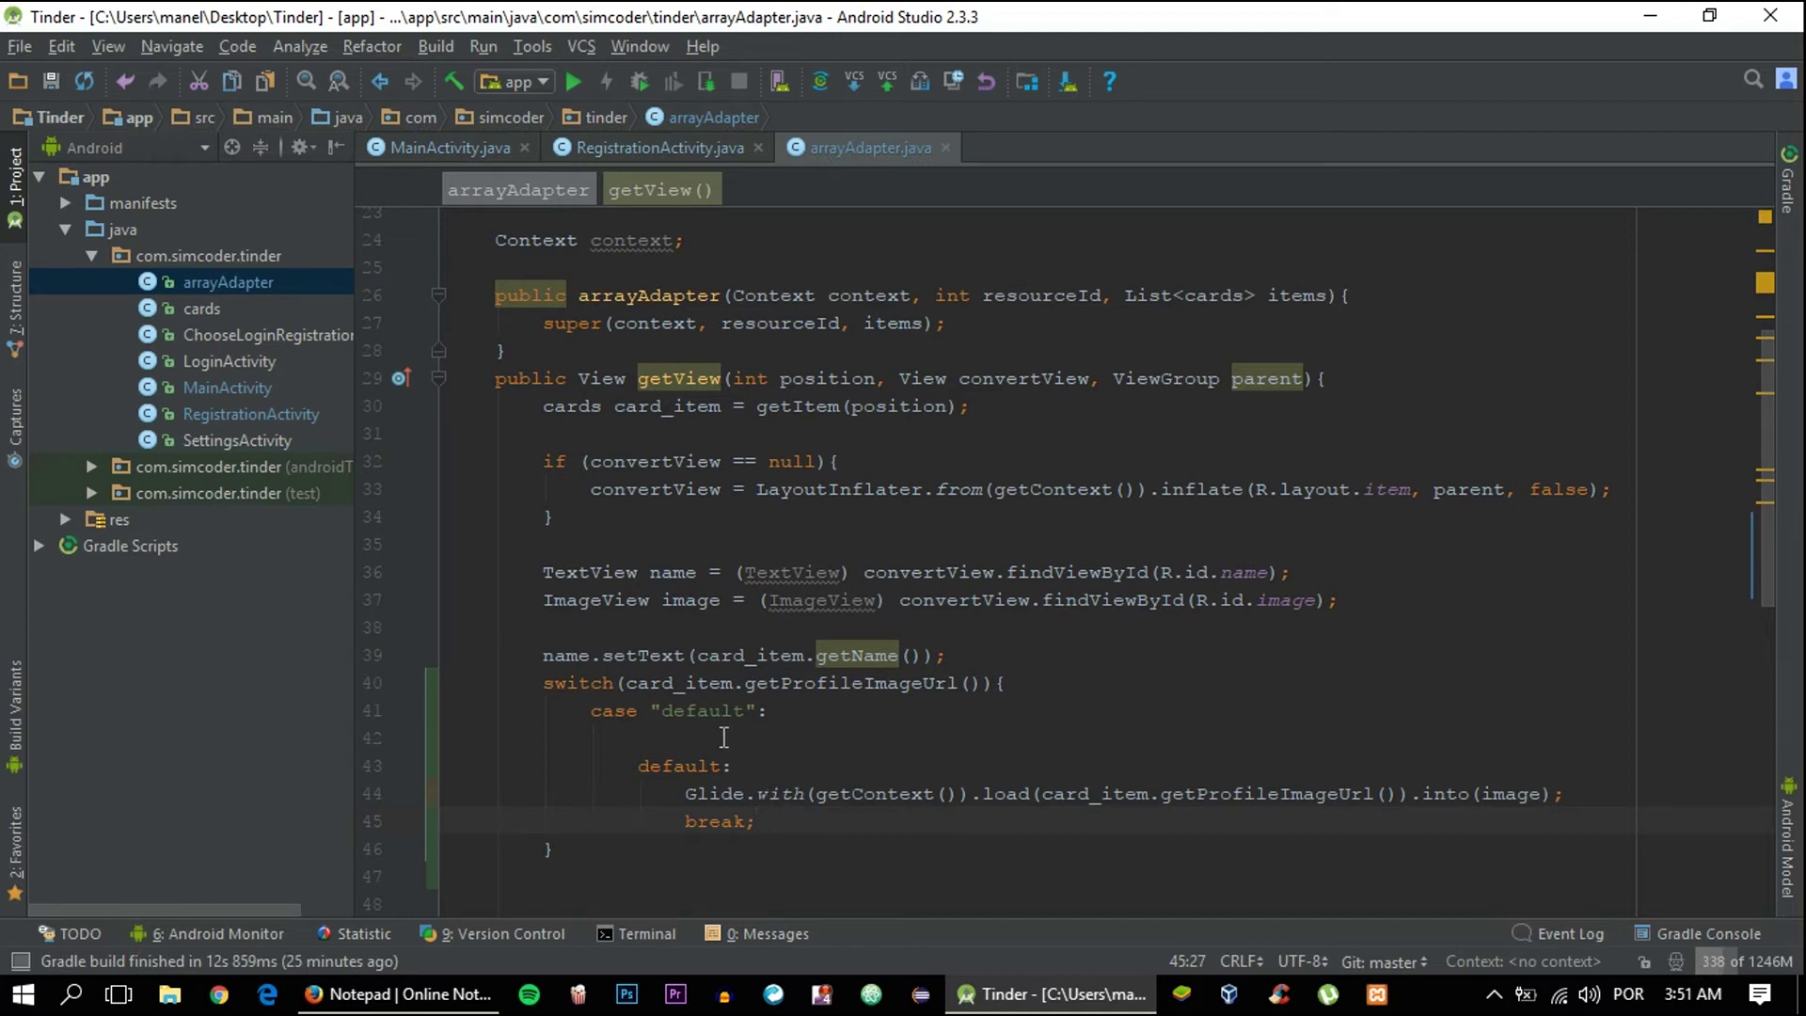
Indent the empty line under case "default" and select the Glide call under default:
left_click_drag(731, 711, 719, 712)
key("shift+Right")
key("shift+Right")
left_click(701, 714)
left_click(755, 741)
key("Tab")
key("Tab")
double_click(692, 709)
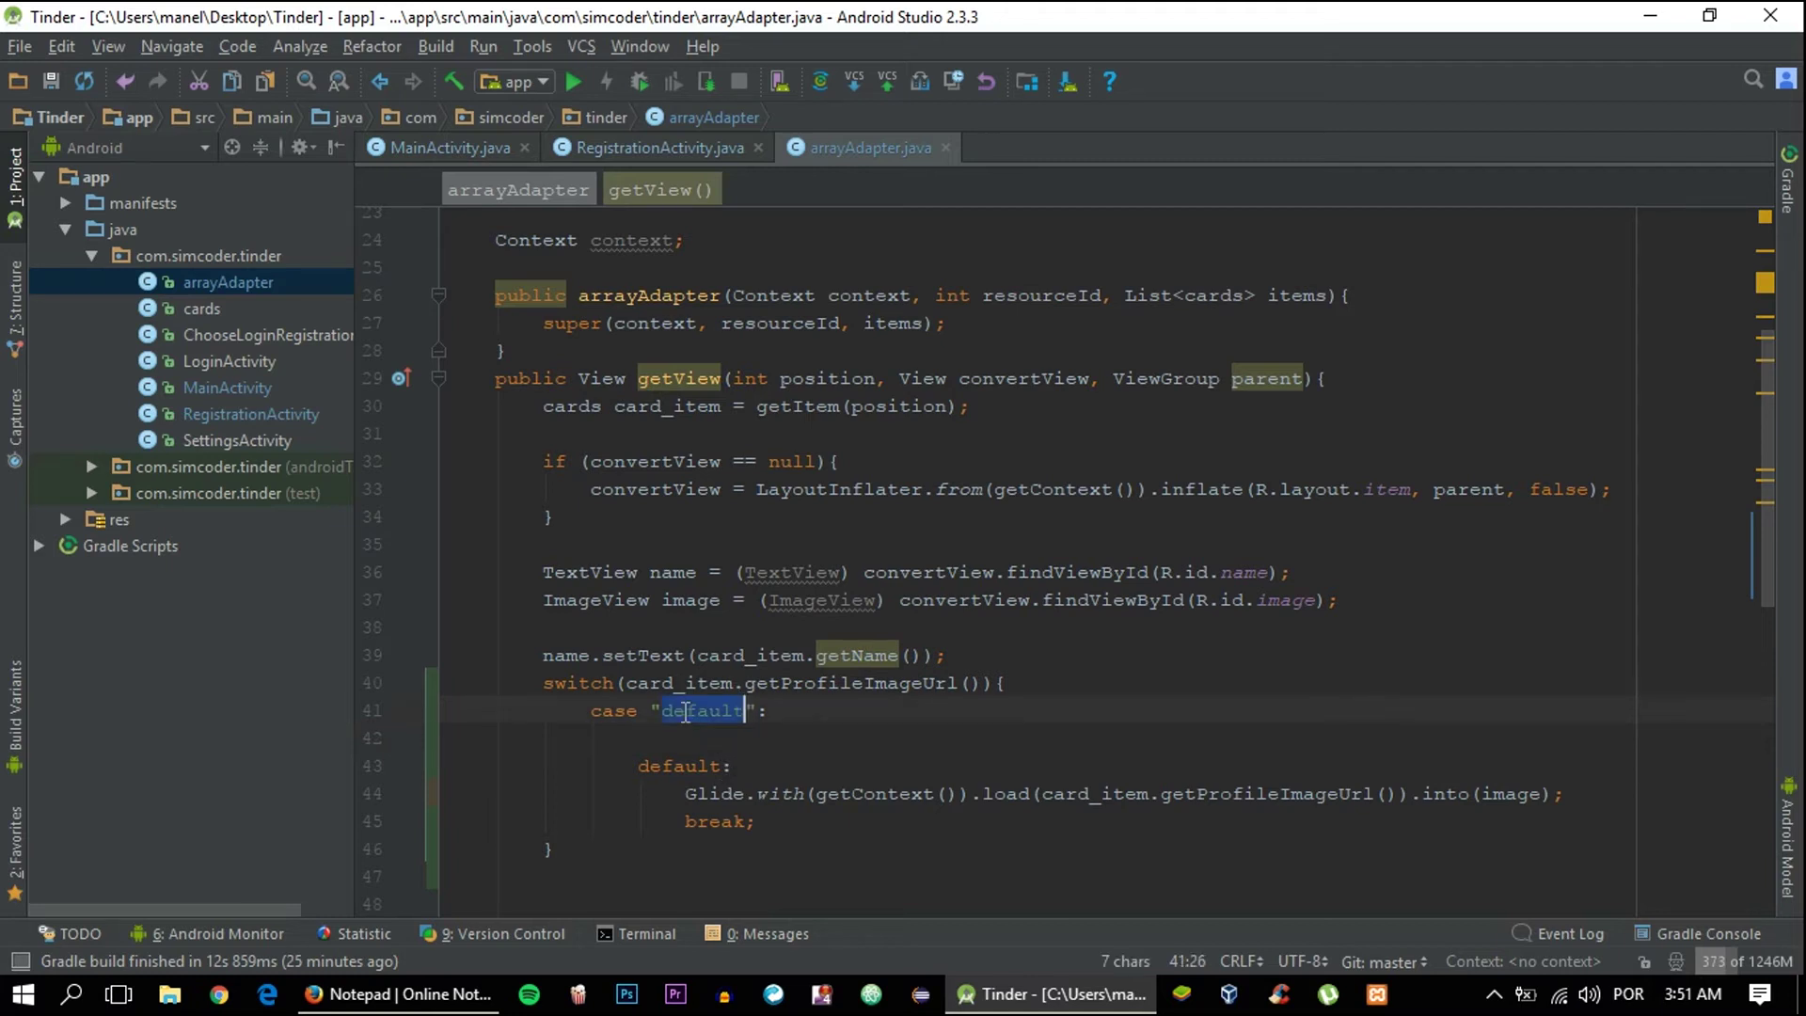
left_click(734, 765)
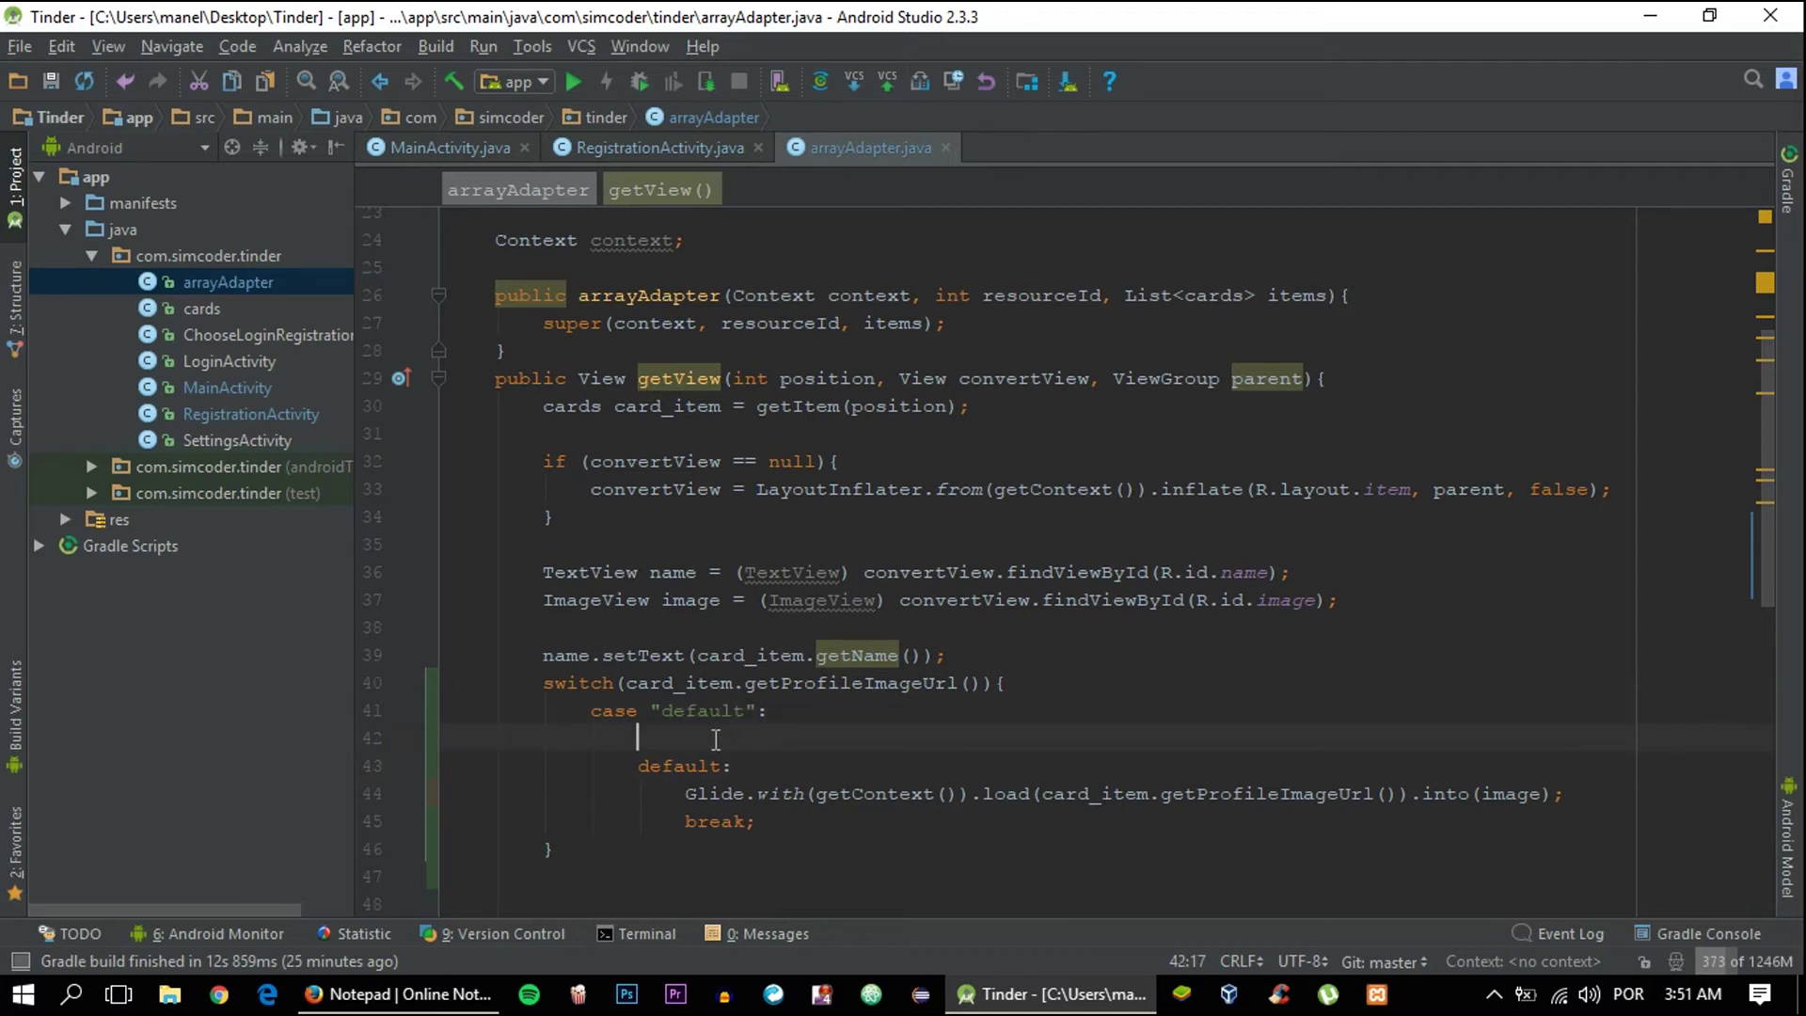
left_click(714, 740)
left_click(645, 738)
left_click_drag(1563, 794, 1576, 769)
Copy the Glide call under case "default", un-indent the default block, and fix break
key("ctrl+c")
left_click(1282, 738)
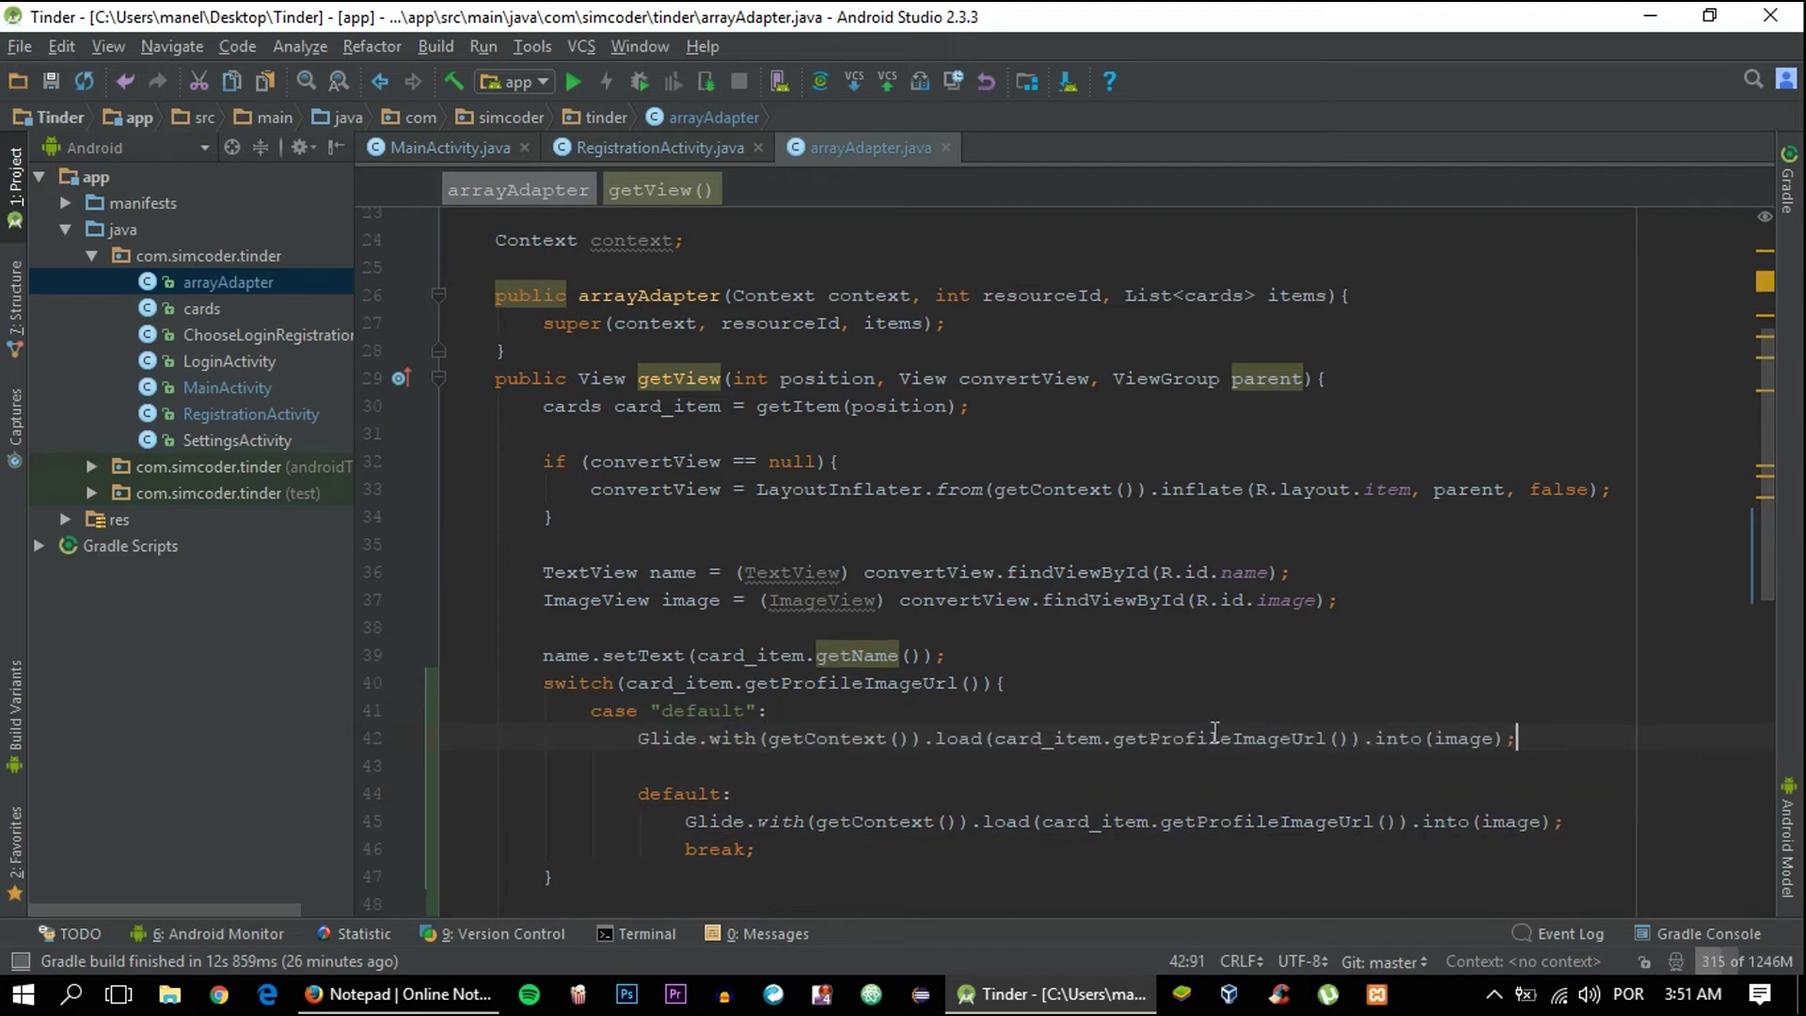
key("ctrl+v")
left_click(640, 738)
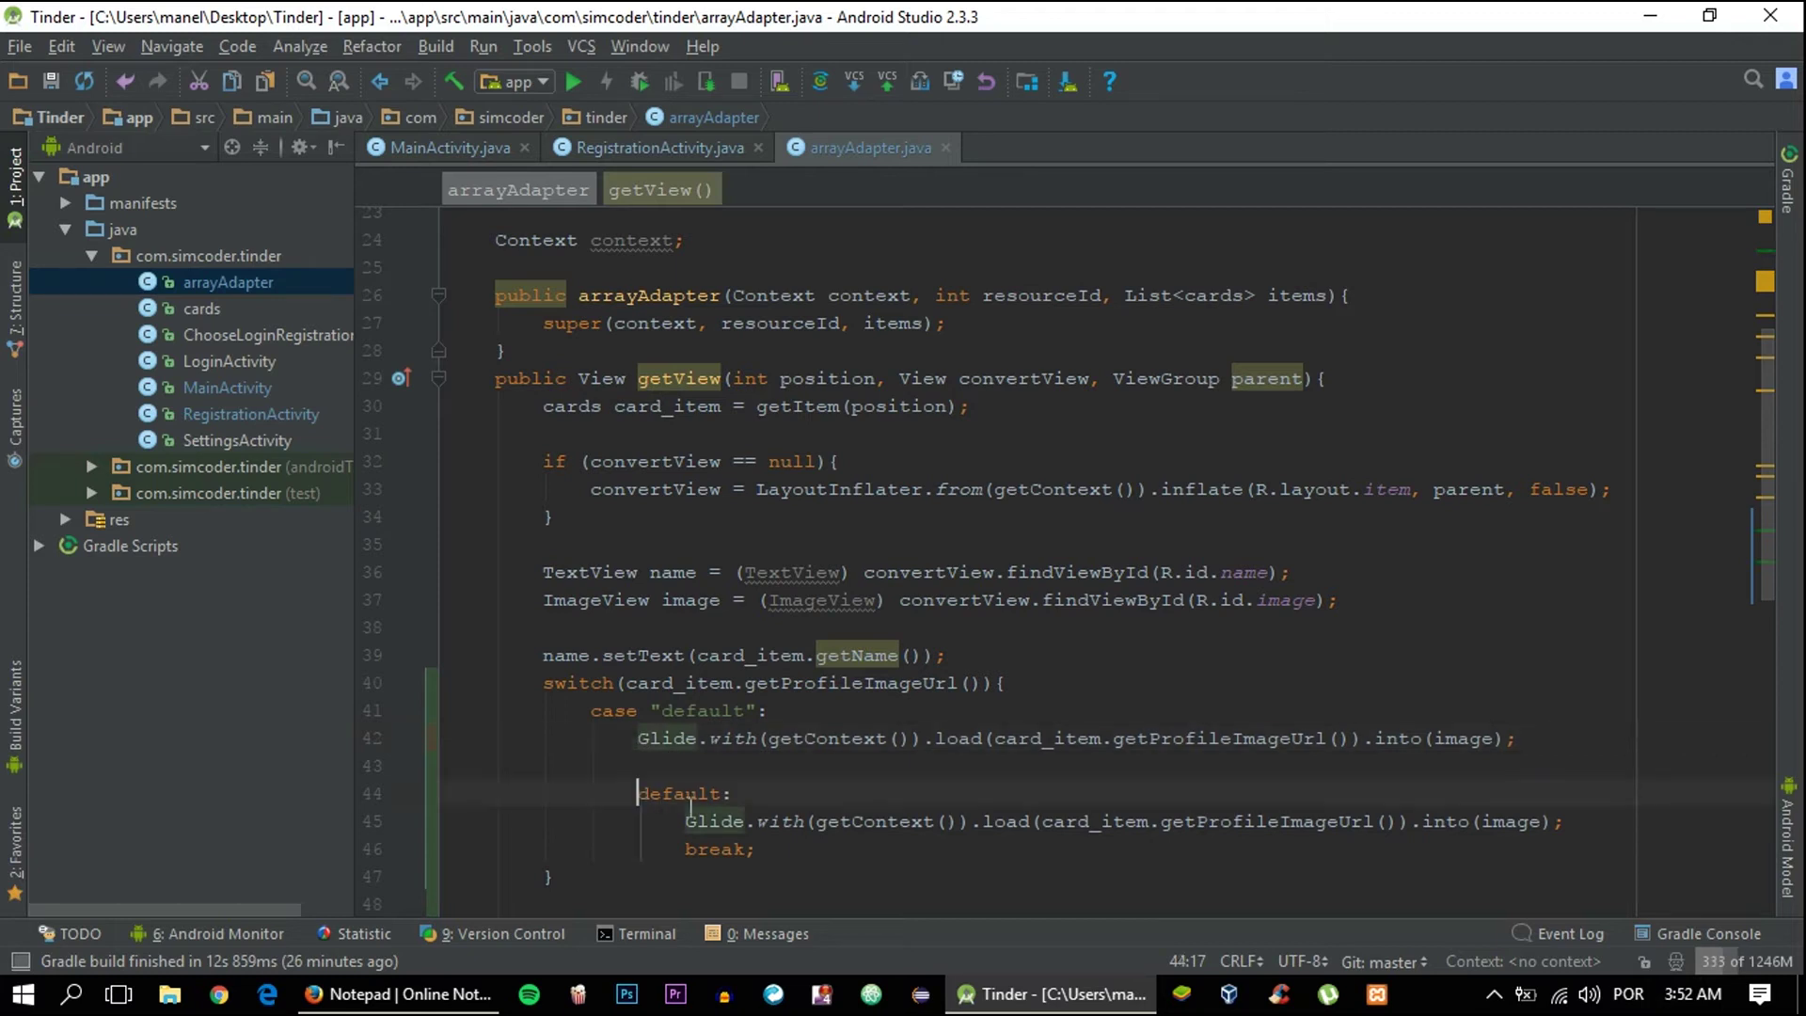
left_click_drag(640, 794, 872, 850)
key("shift+Tab")
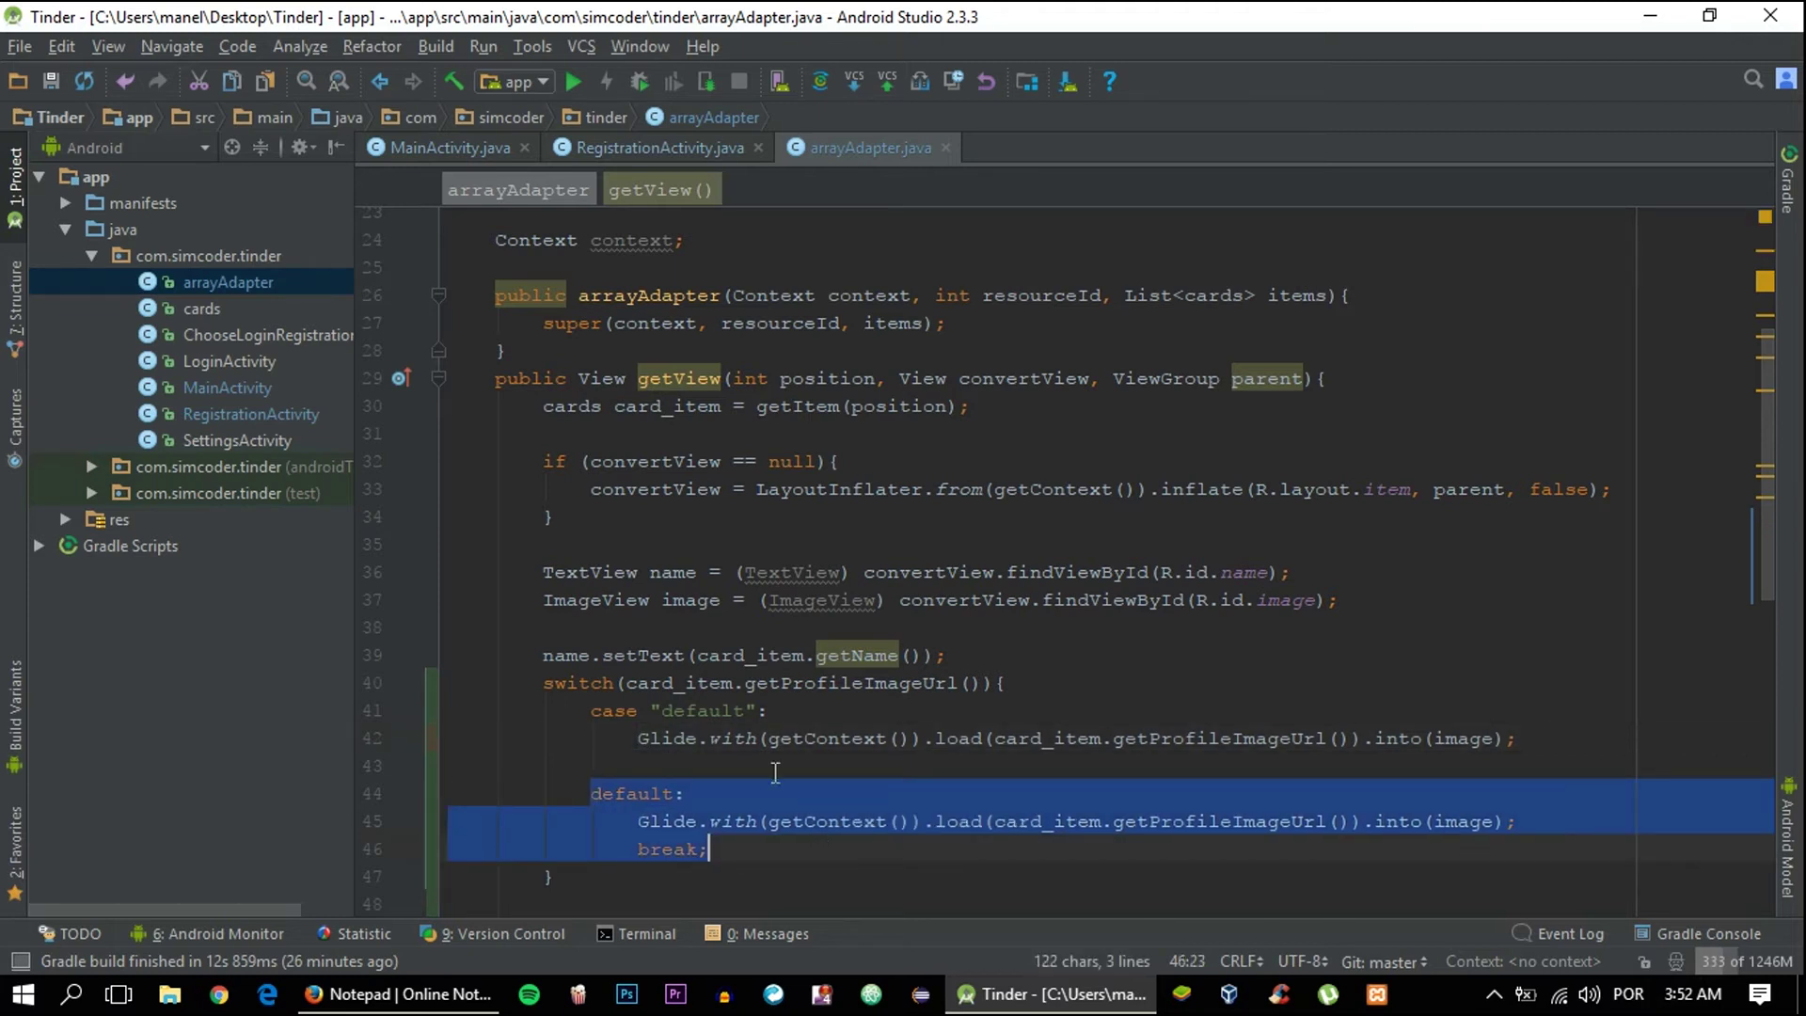
left_click(754, 765)
type("br4eak;")
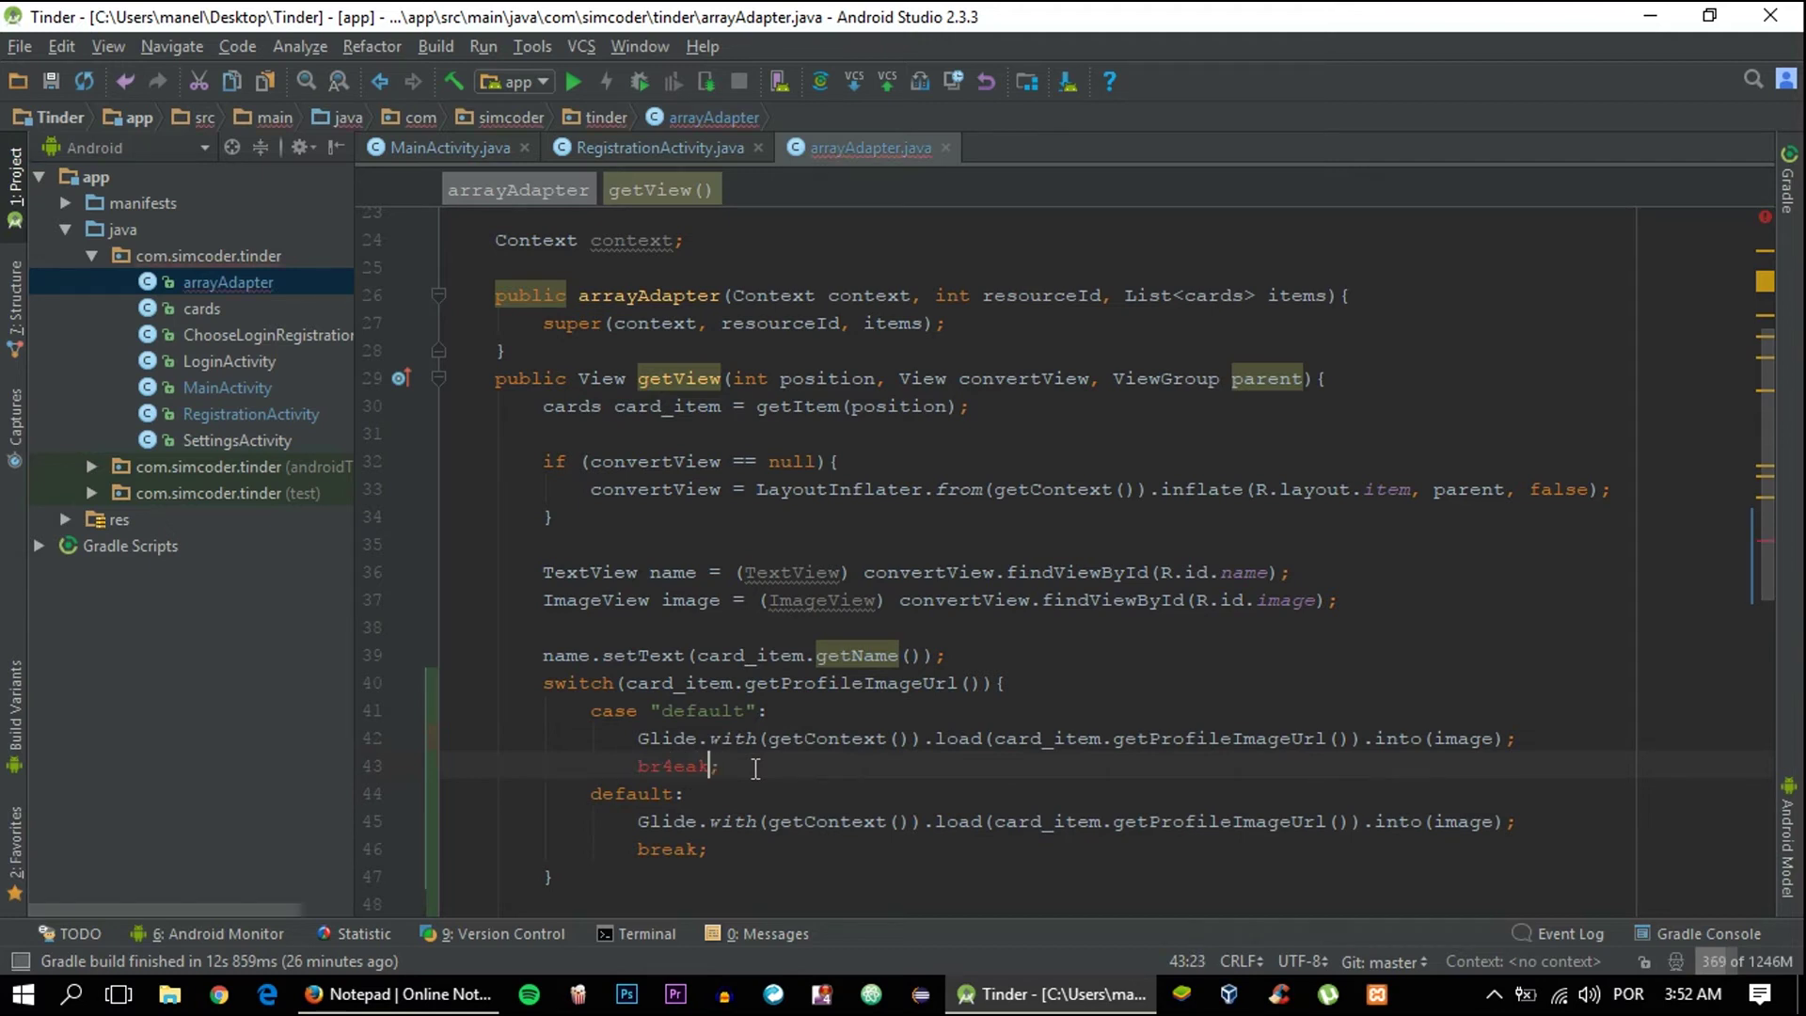
key("Left")
key("Left")
key("Left")
key("BackSpace")
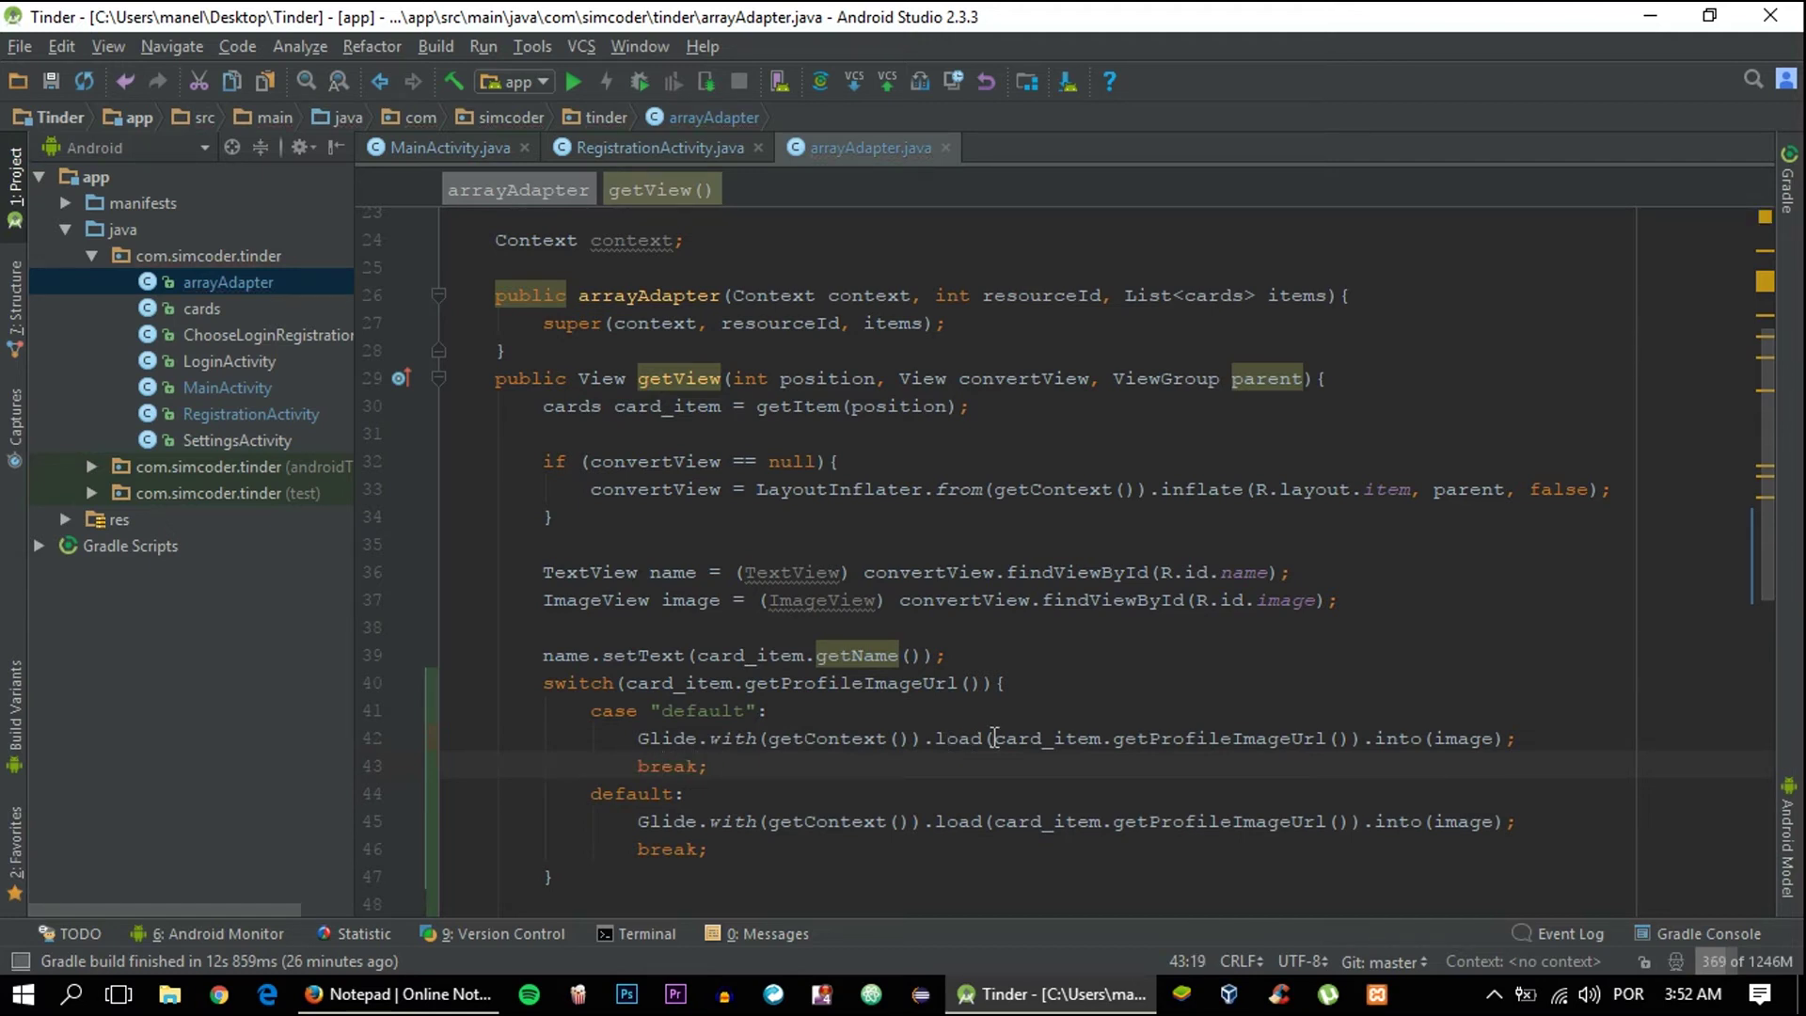
Replace the copied call's URL argument with R.mipmap.ic_launcher and list its ic_launcher.png files
left_click_drag(995, 738, 1353, 738)
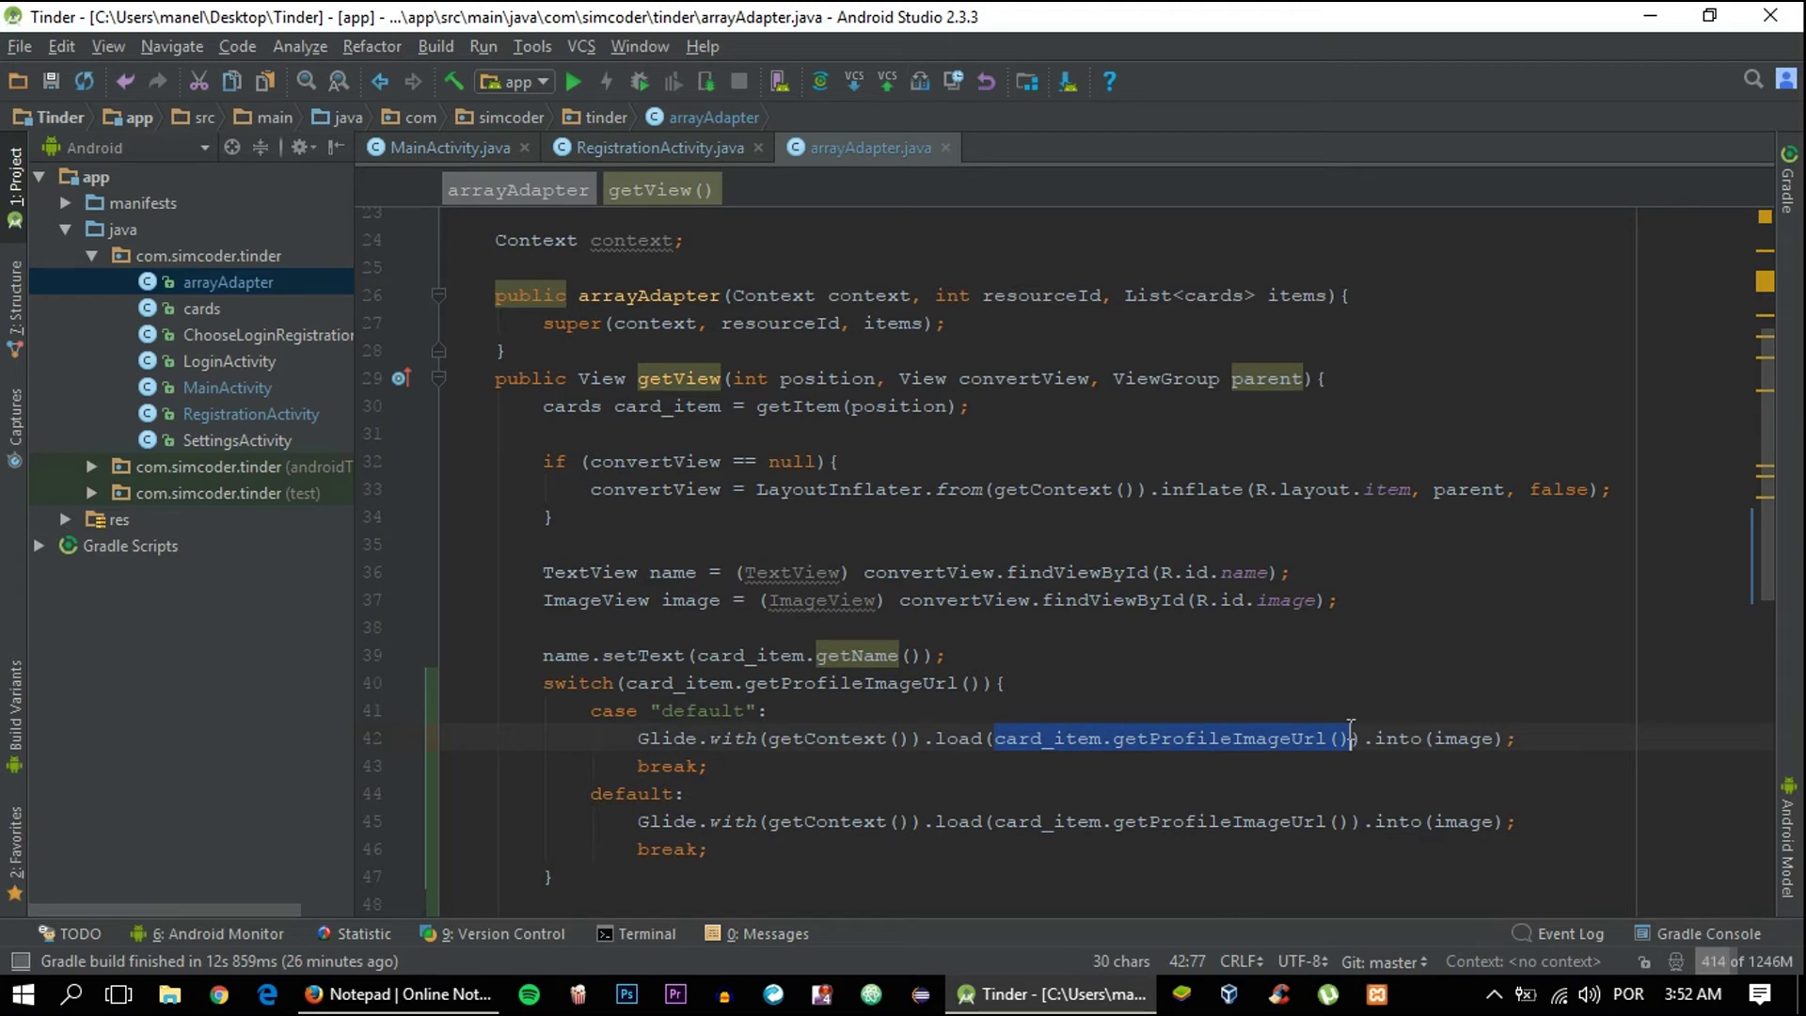
type("R.mip")
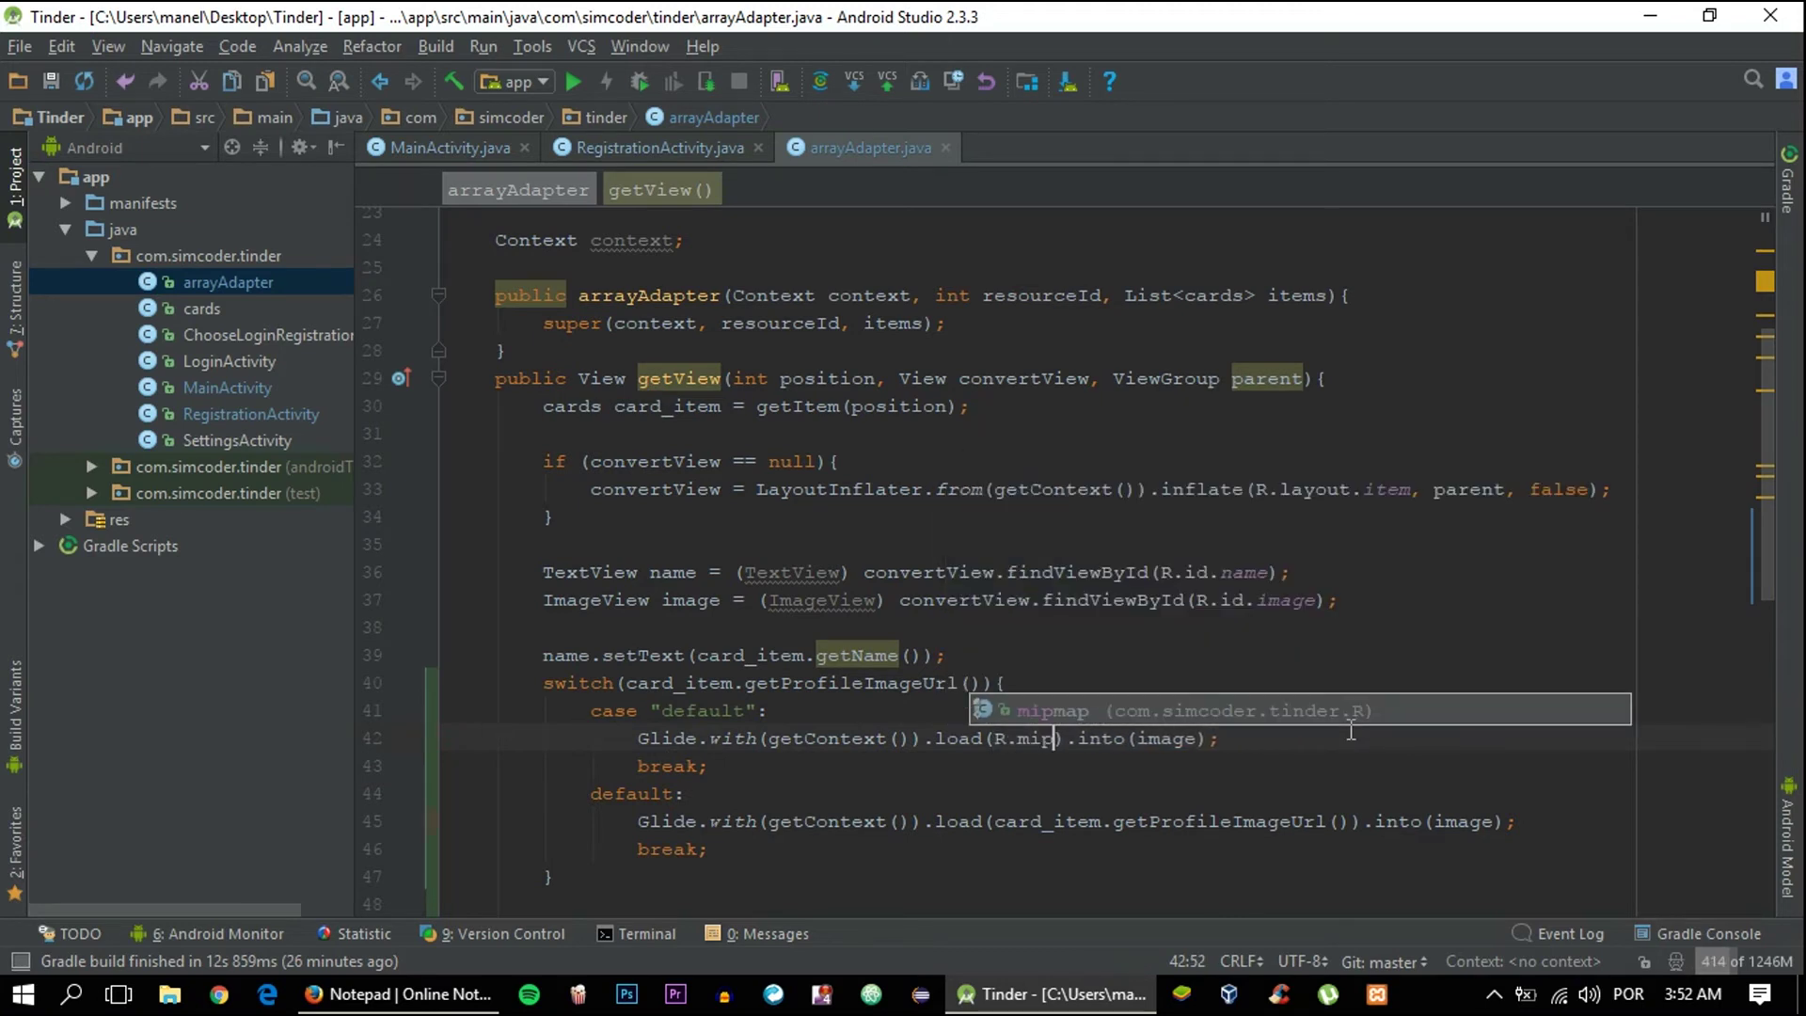
key("Return")
type(".")
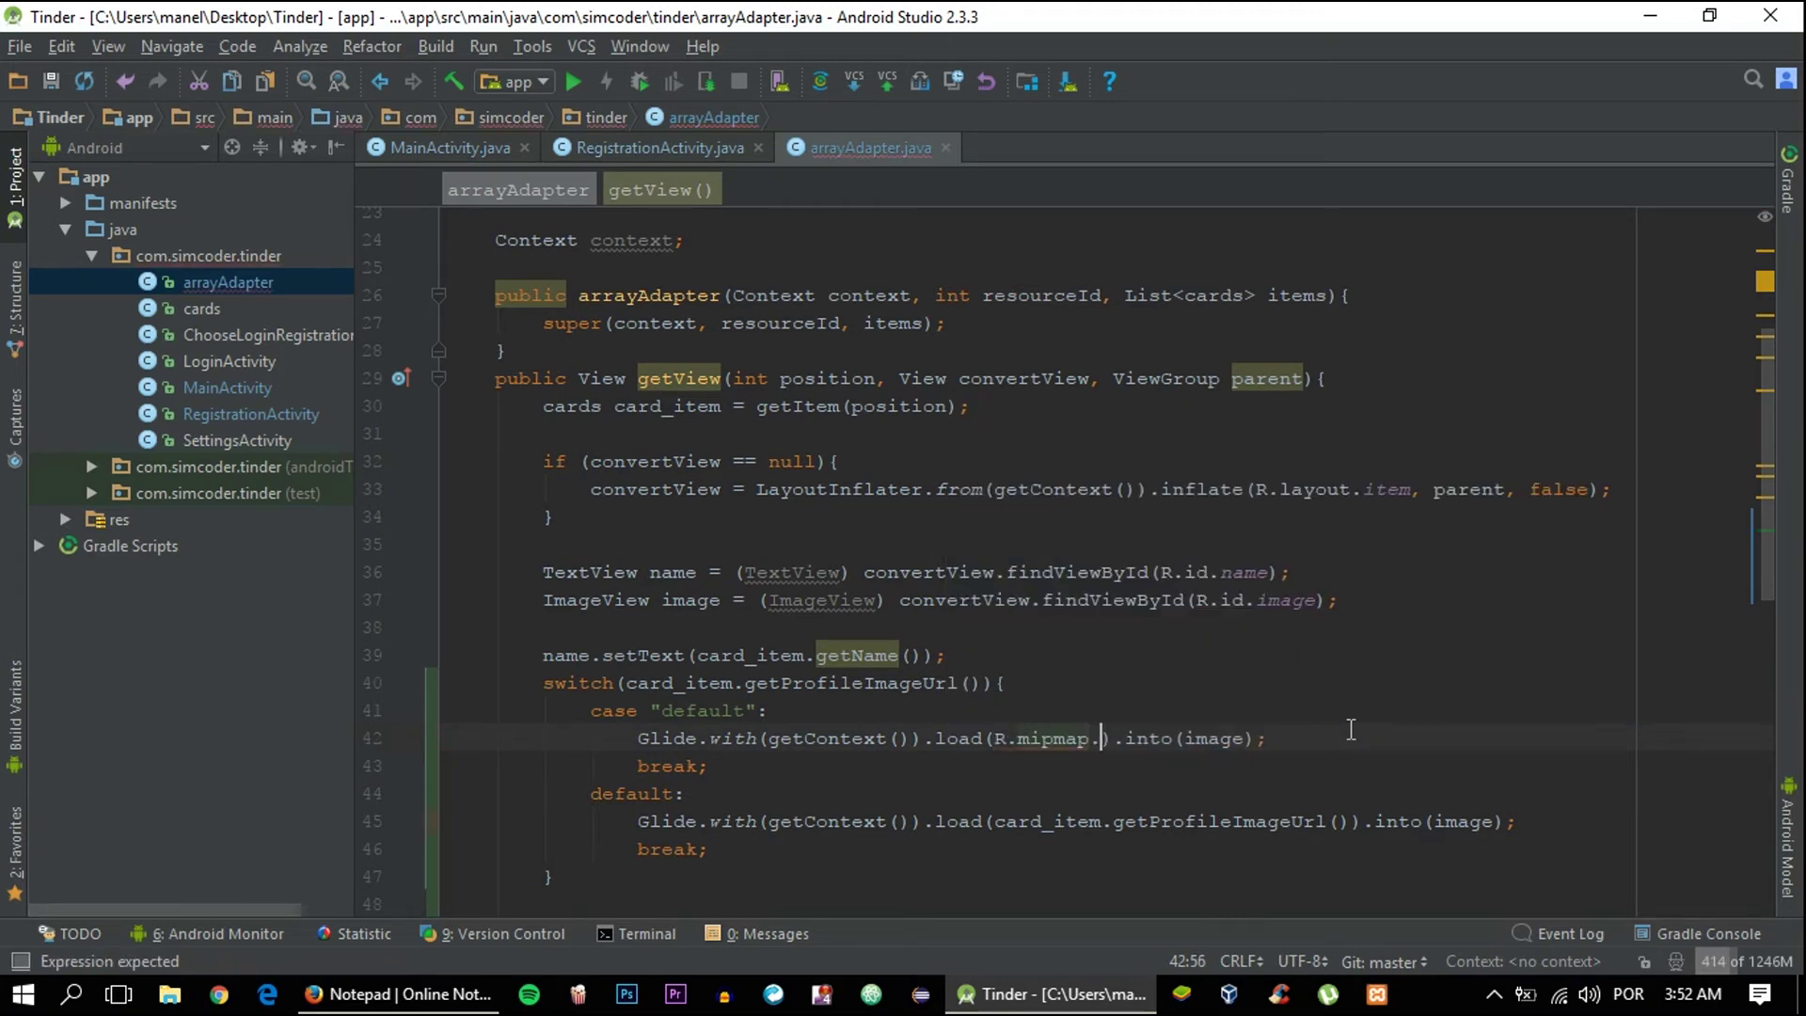
key("Return")
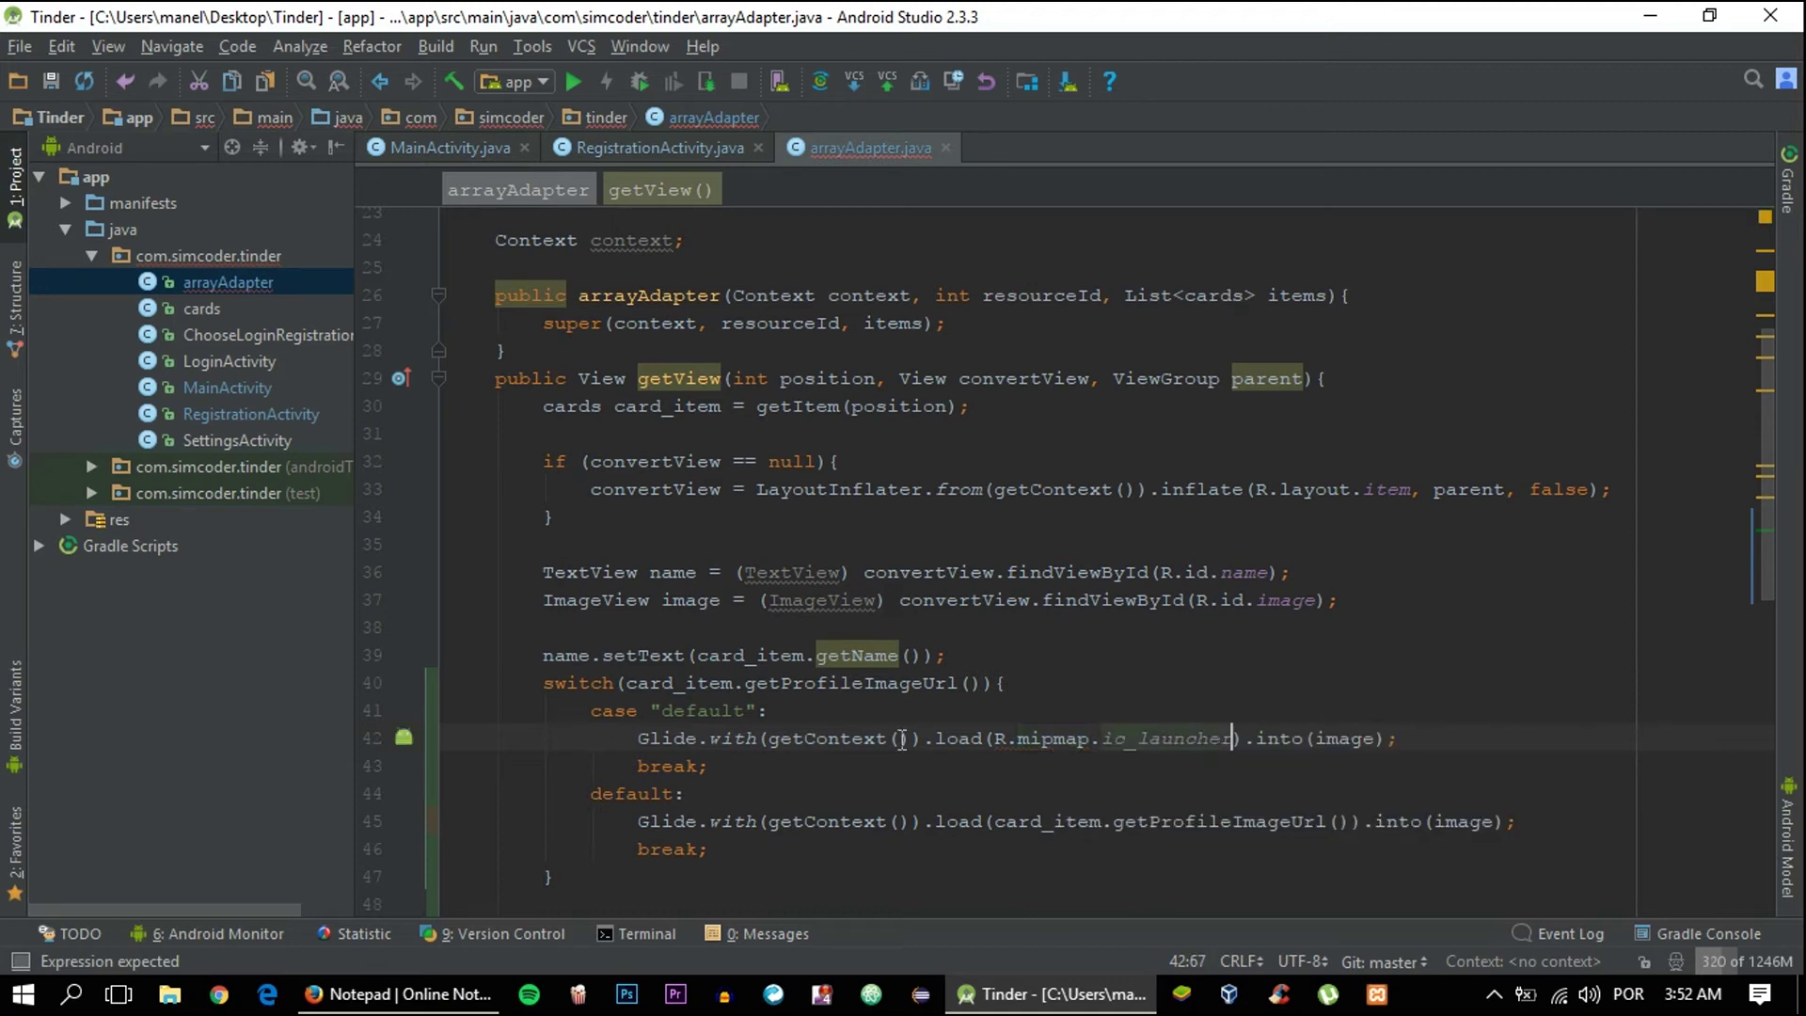
left_click(1174, 738)
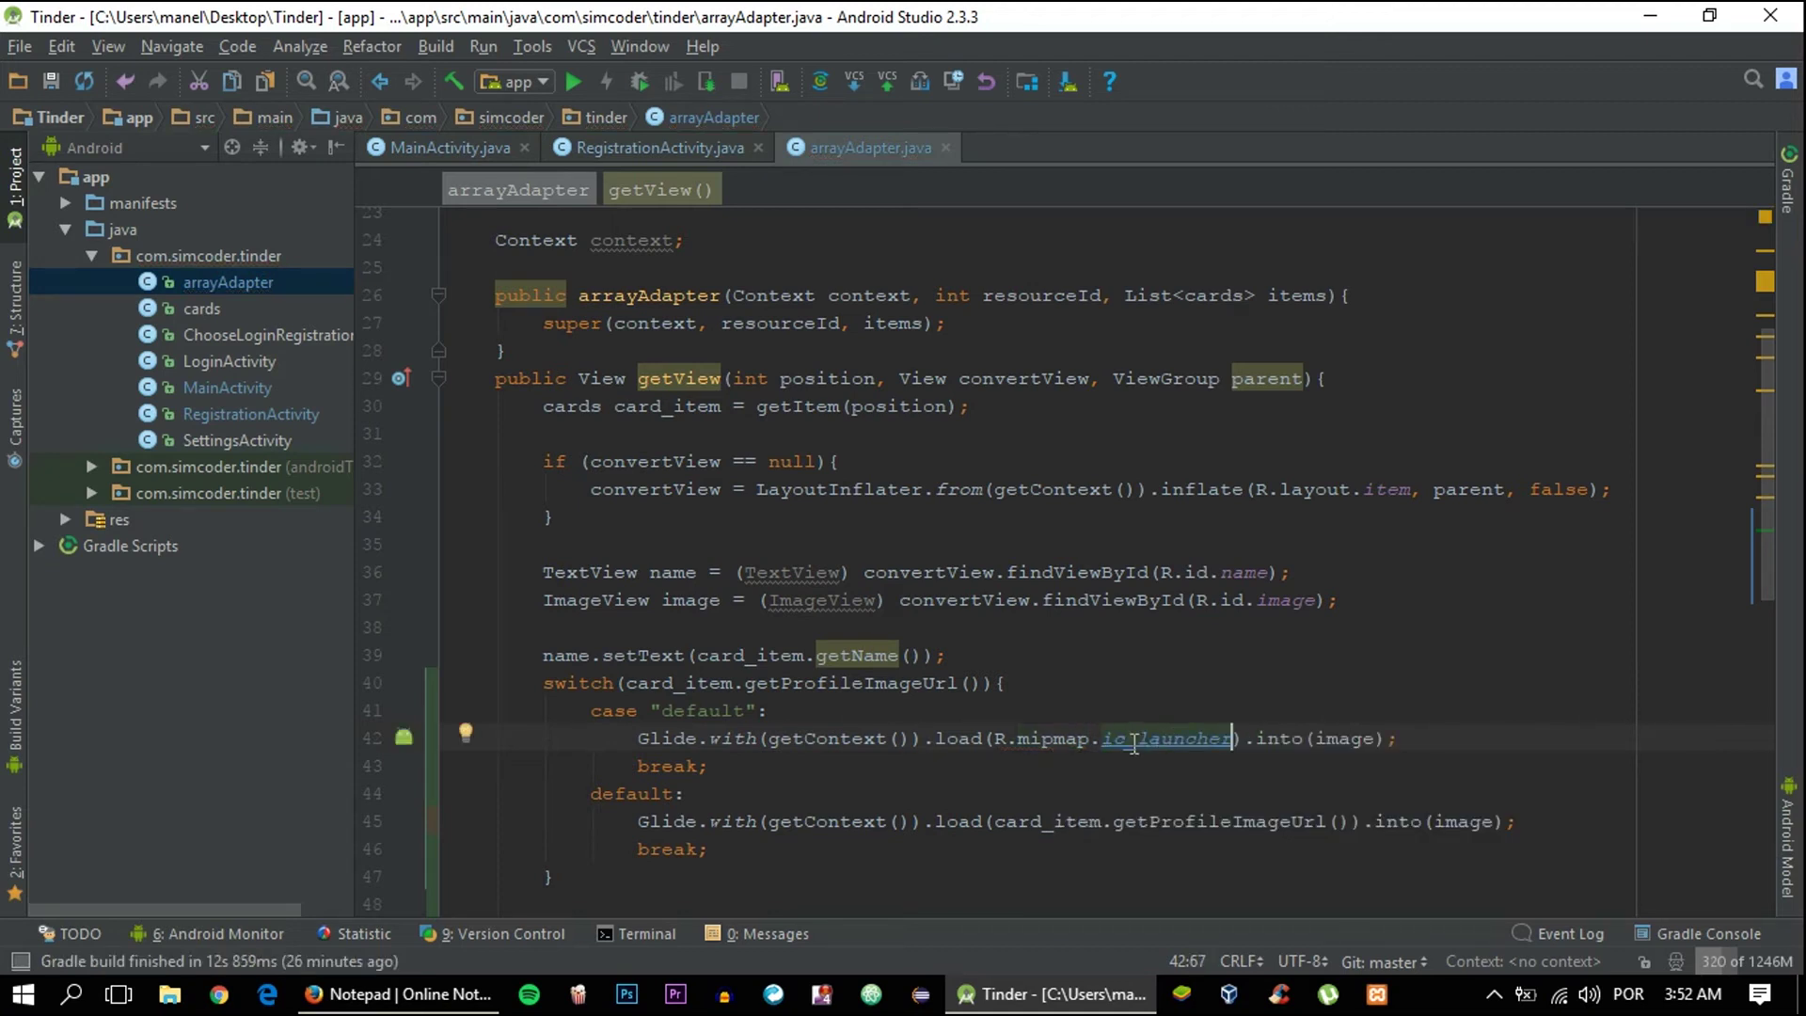
left_click(1143, 737, "ctrl")
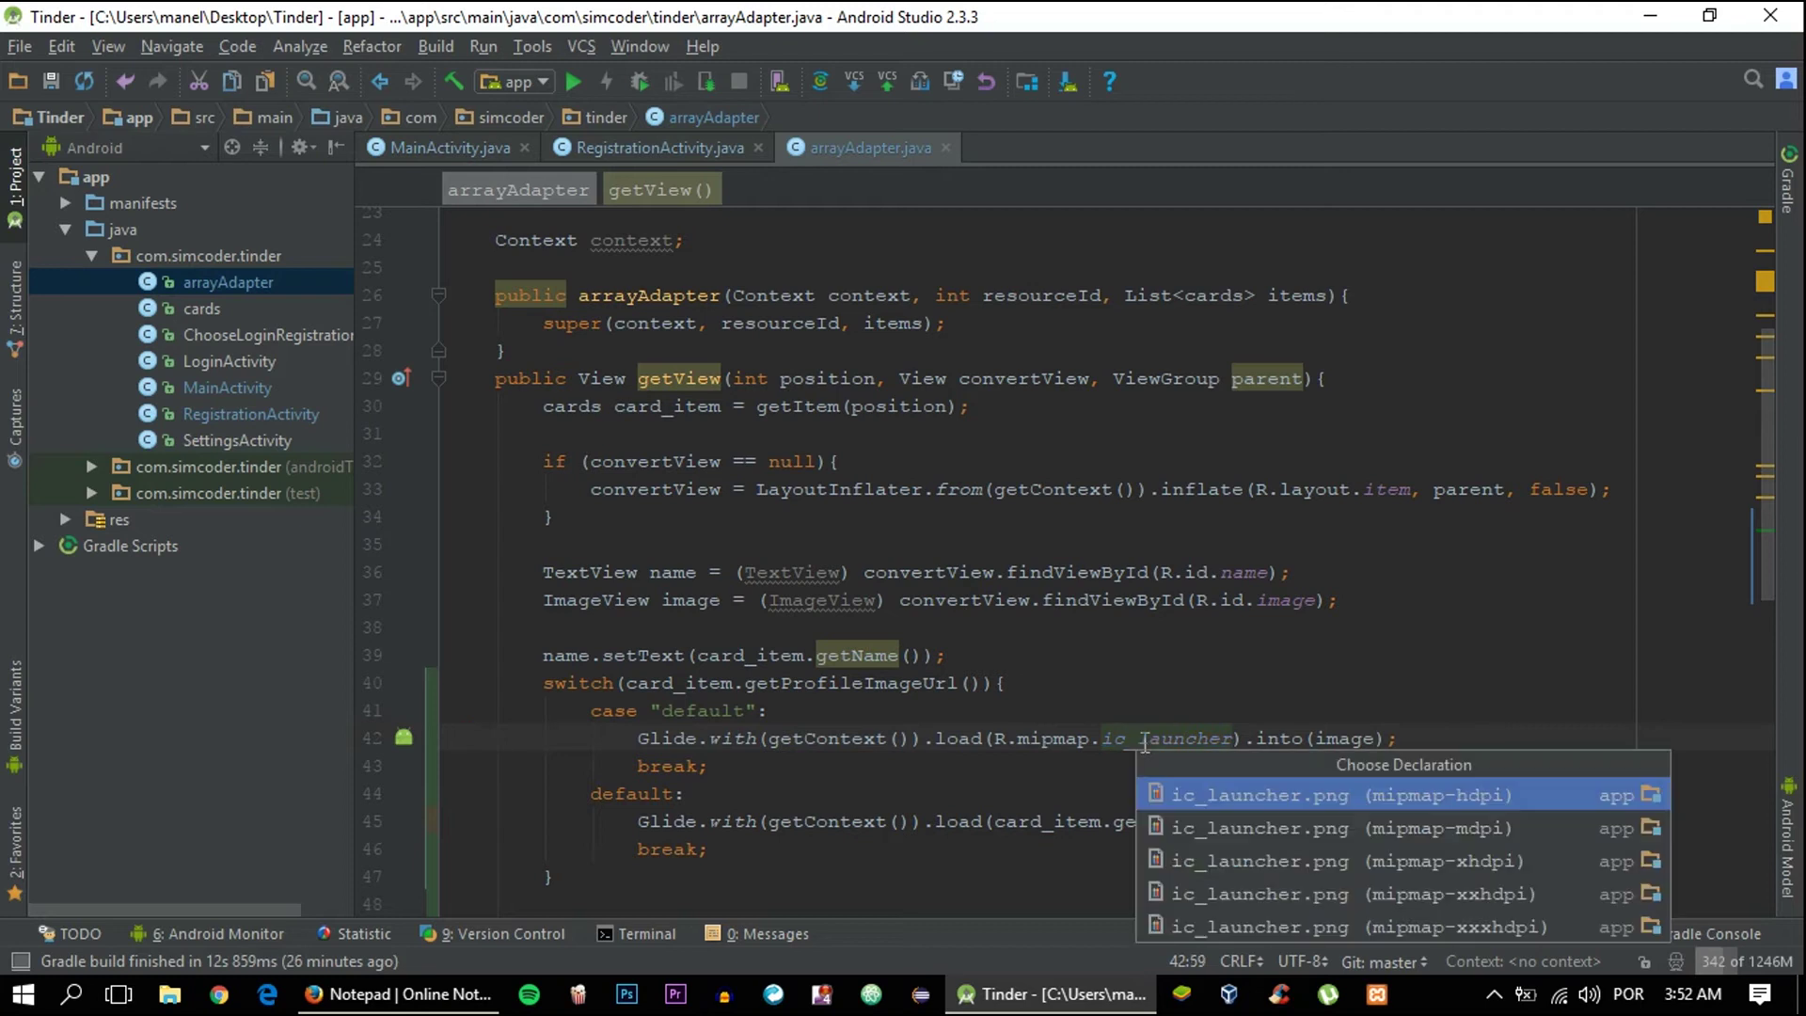
left_click(1274, 796)
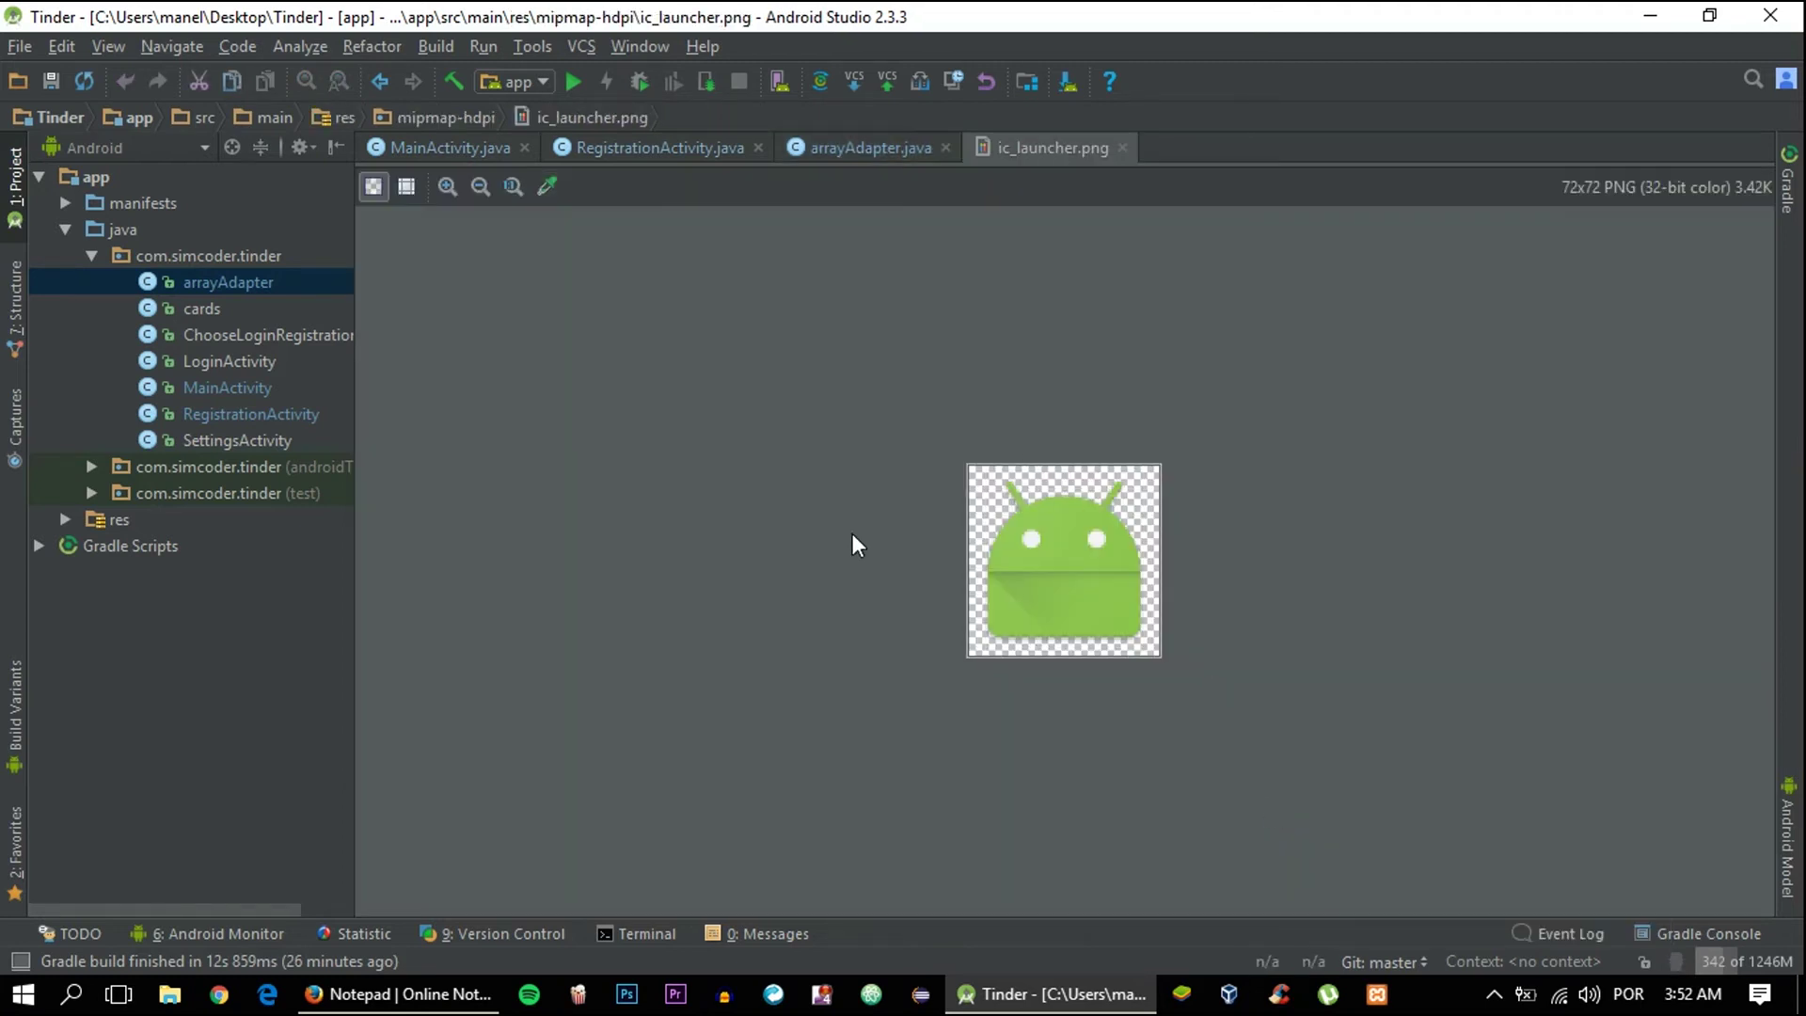
middle_click(1009, 152)
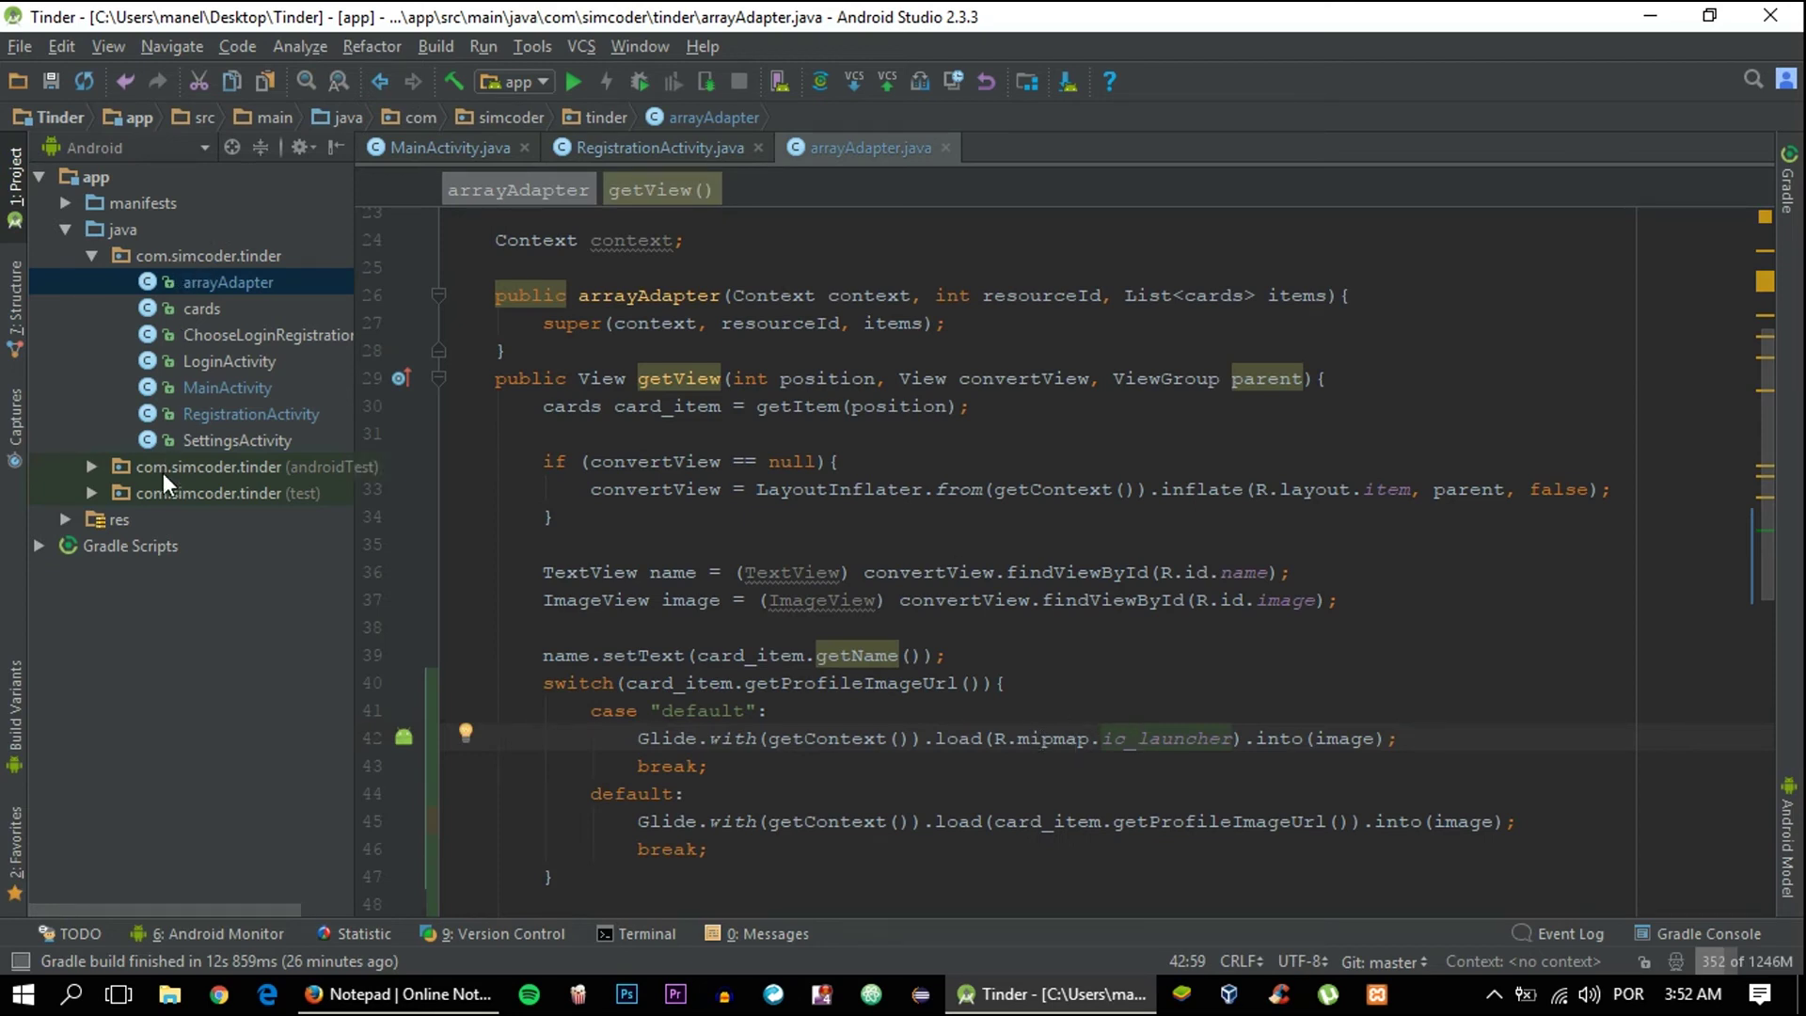
left_click(127, 517)
right_click(128, 515)
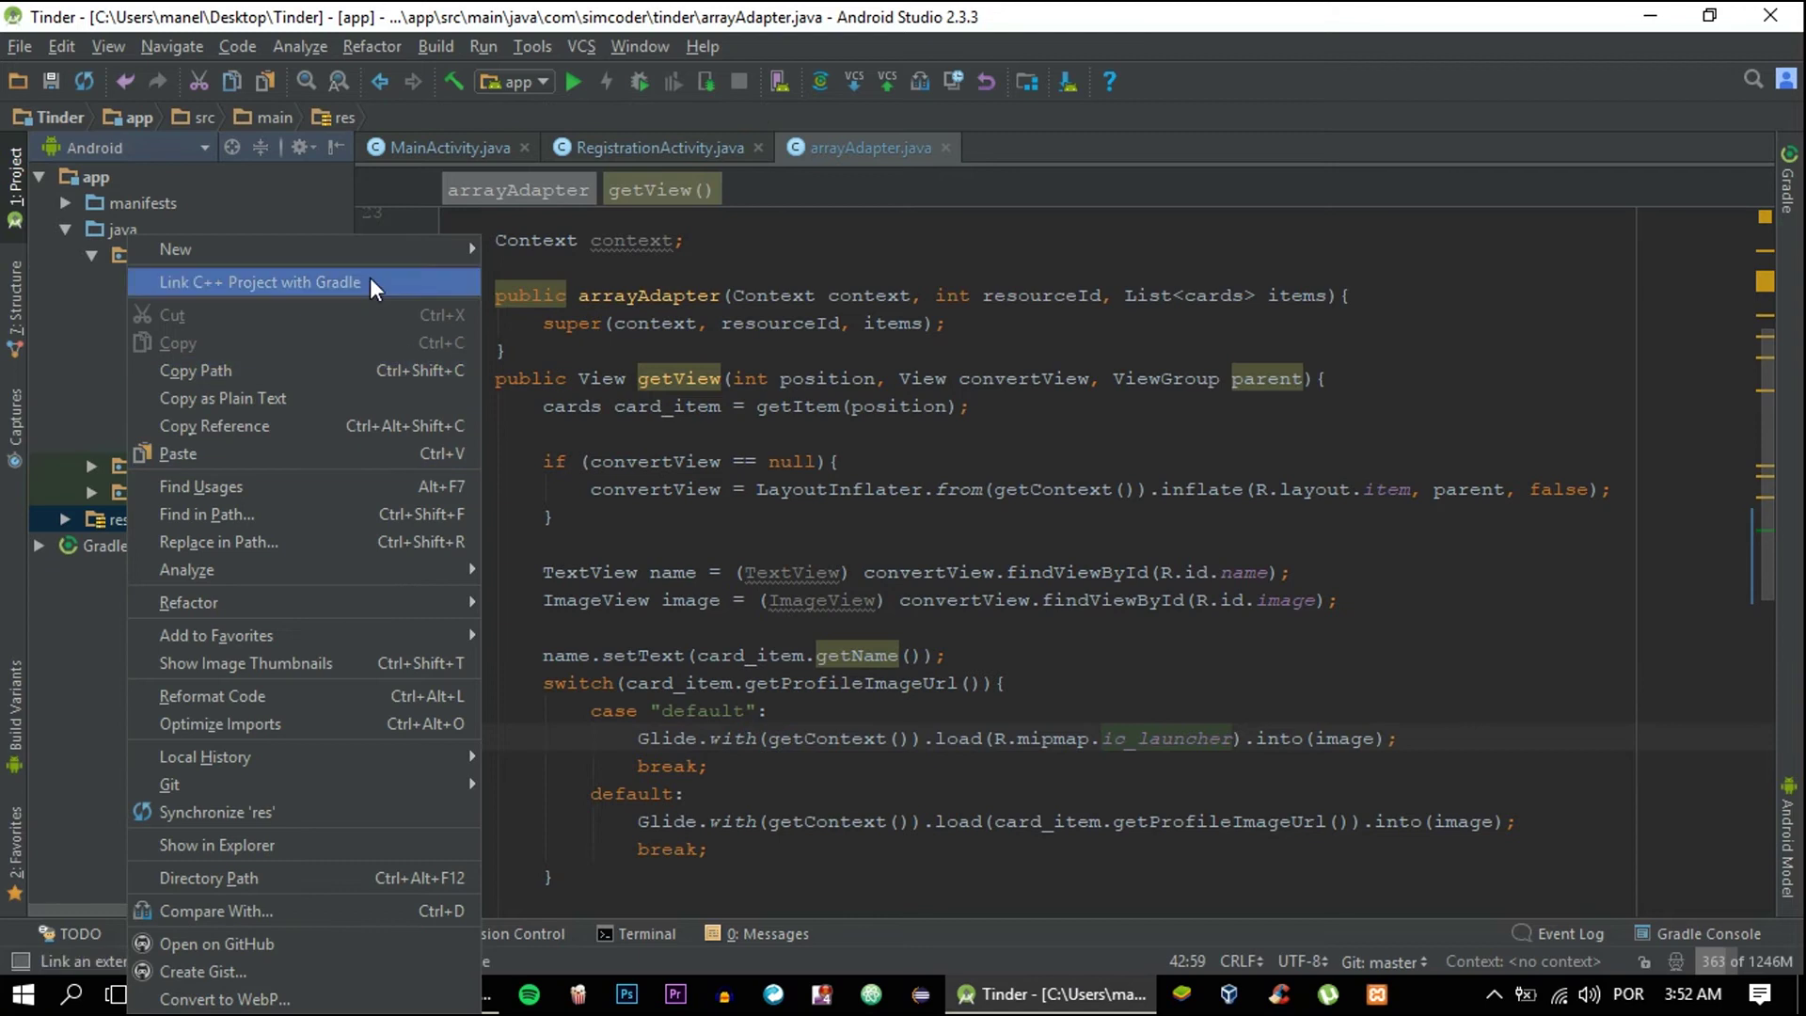
mouse_move(176, 249)
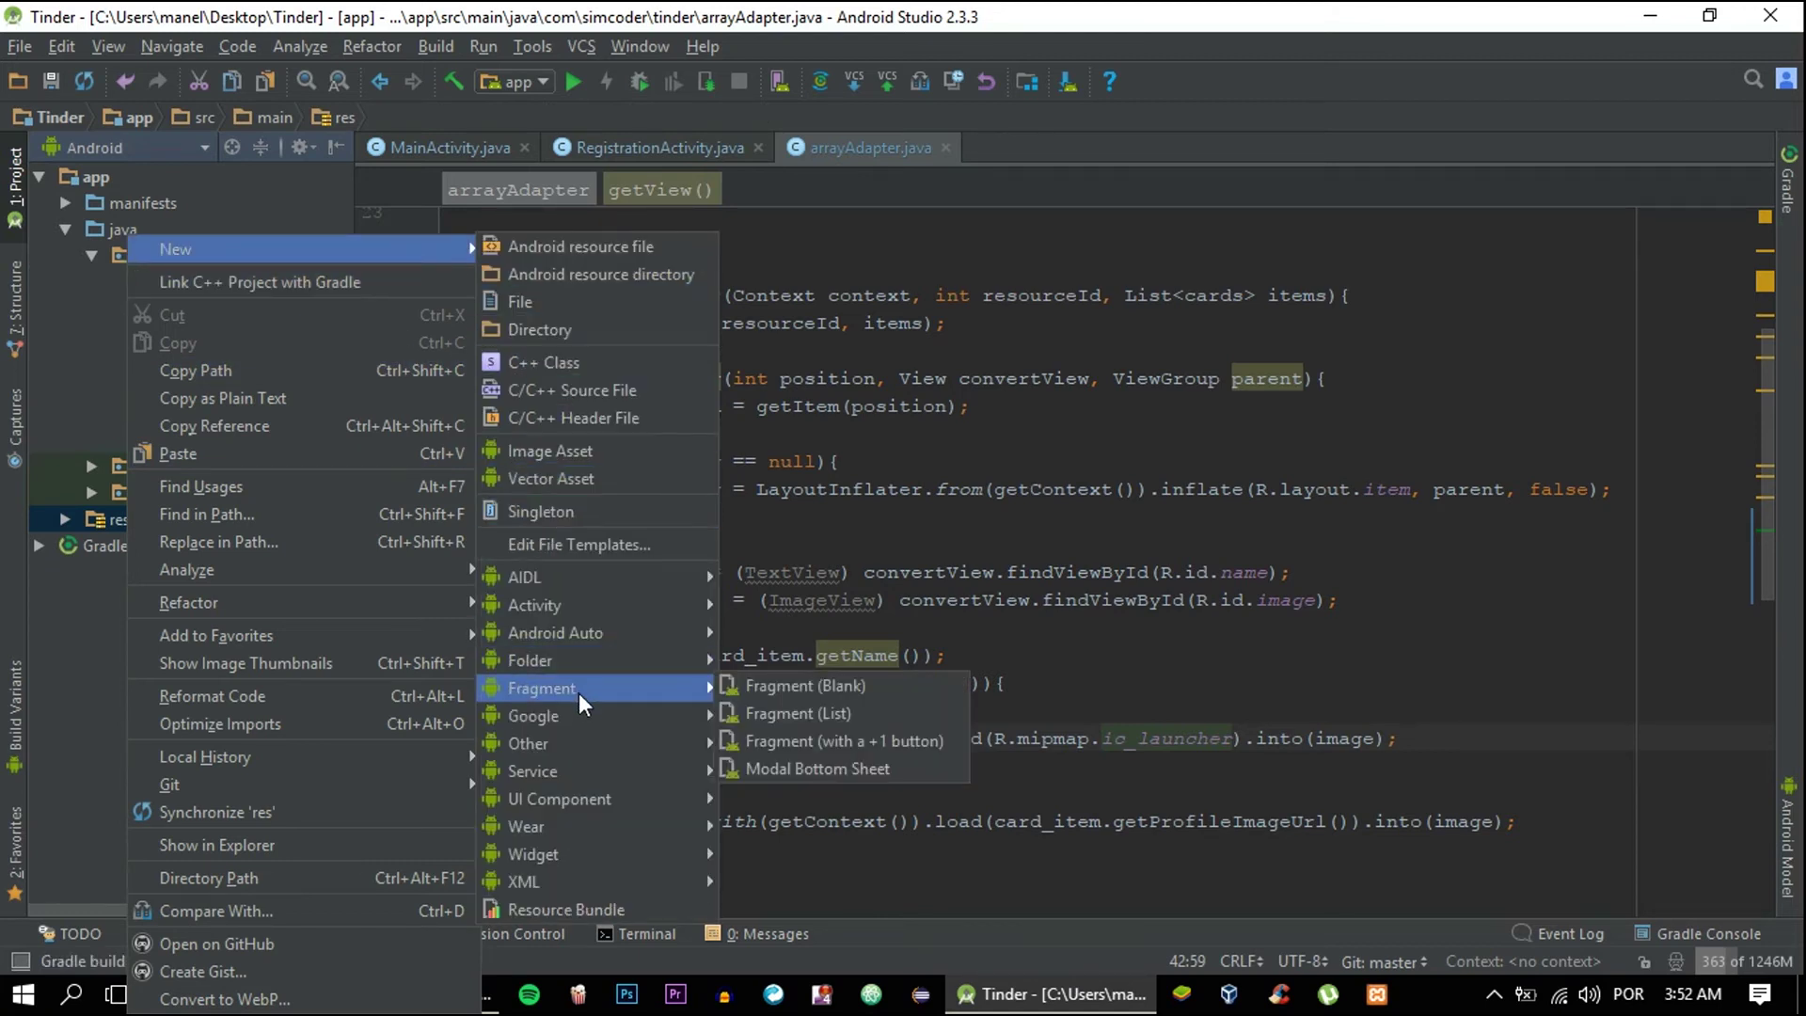
left_click(552, 451)
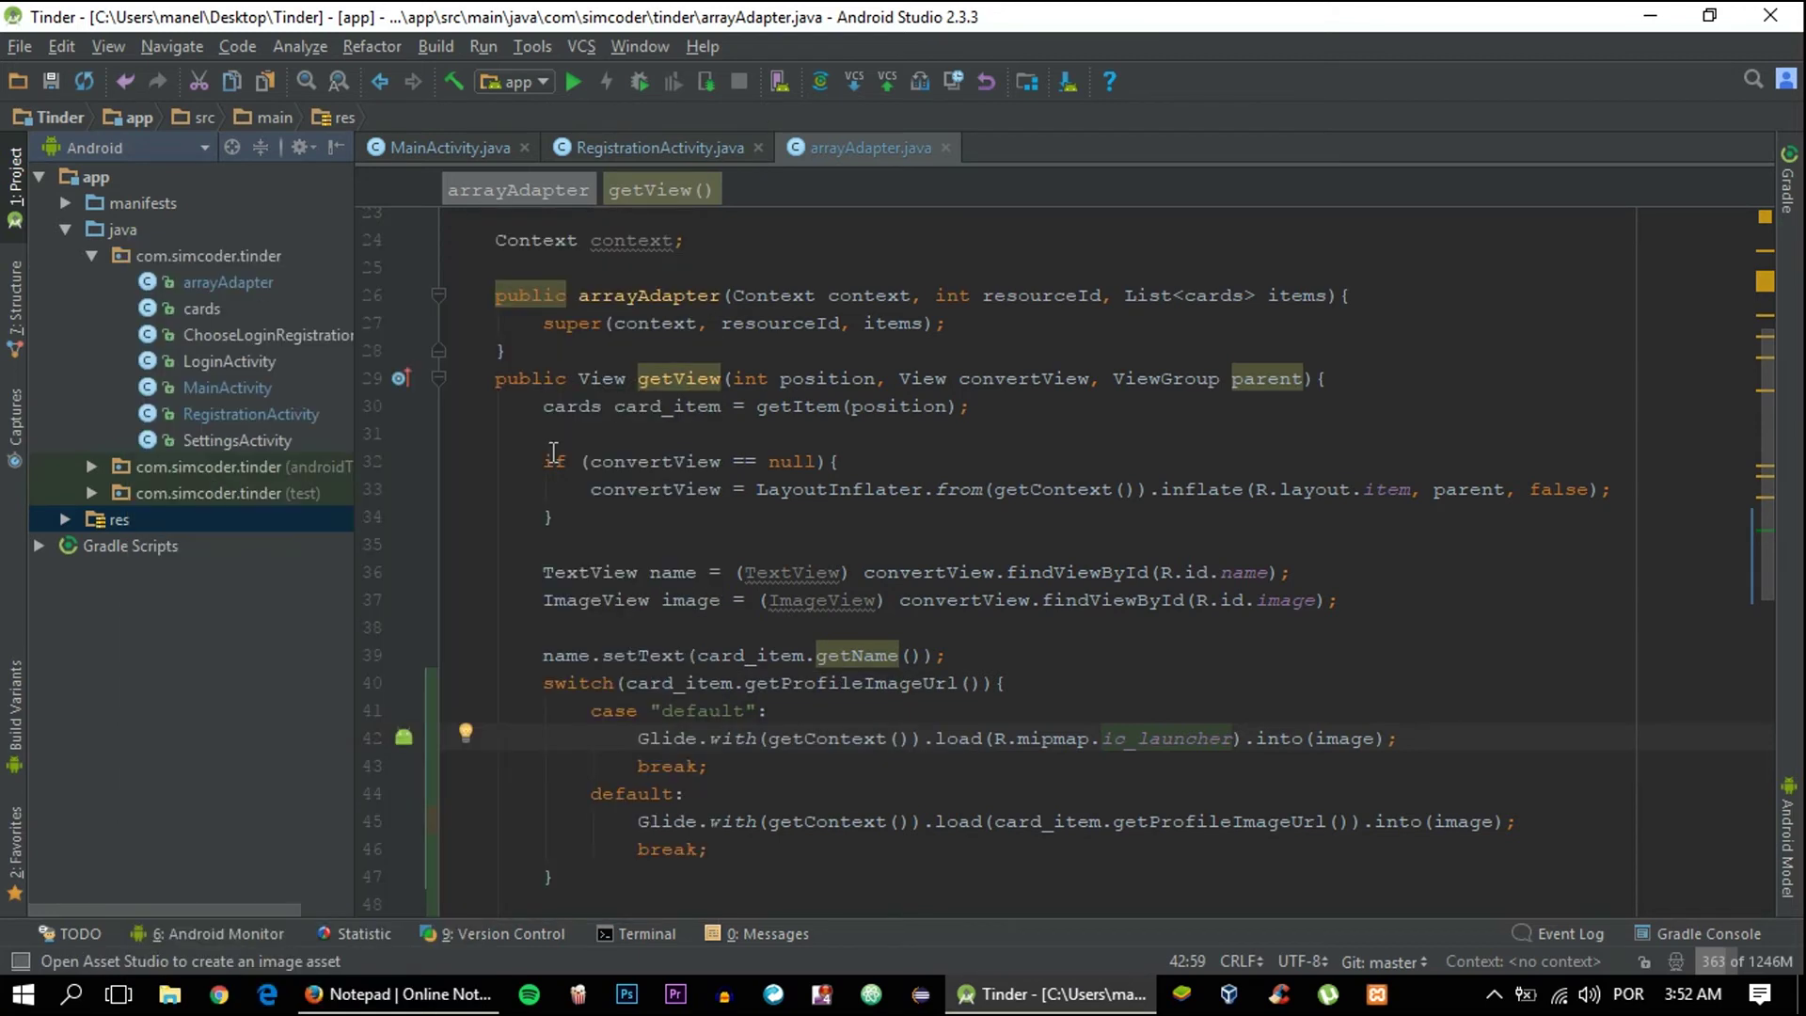
left_click(576, 279)
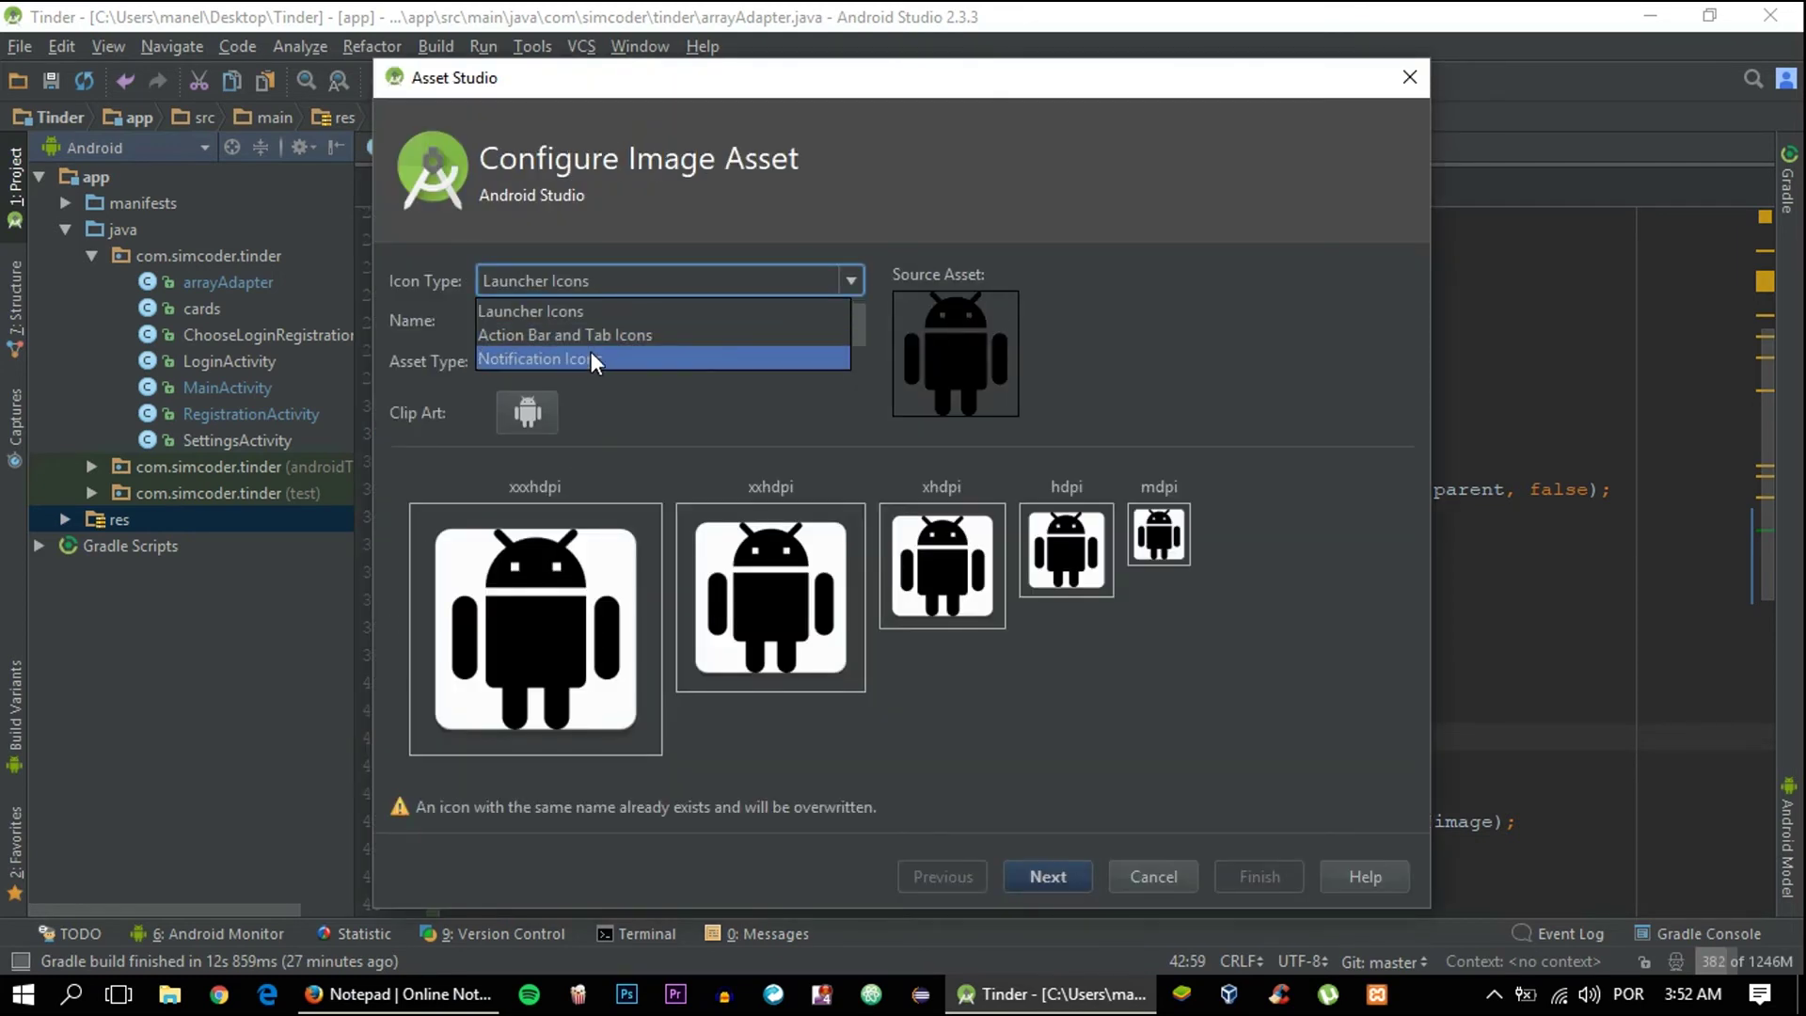
left_click(699, 219)
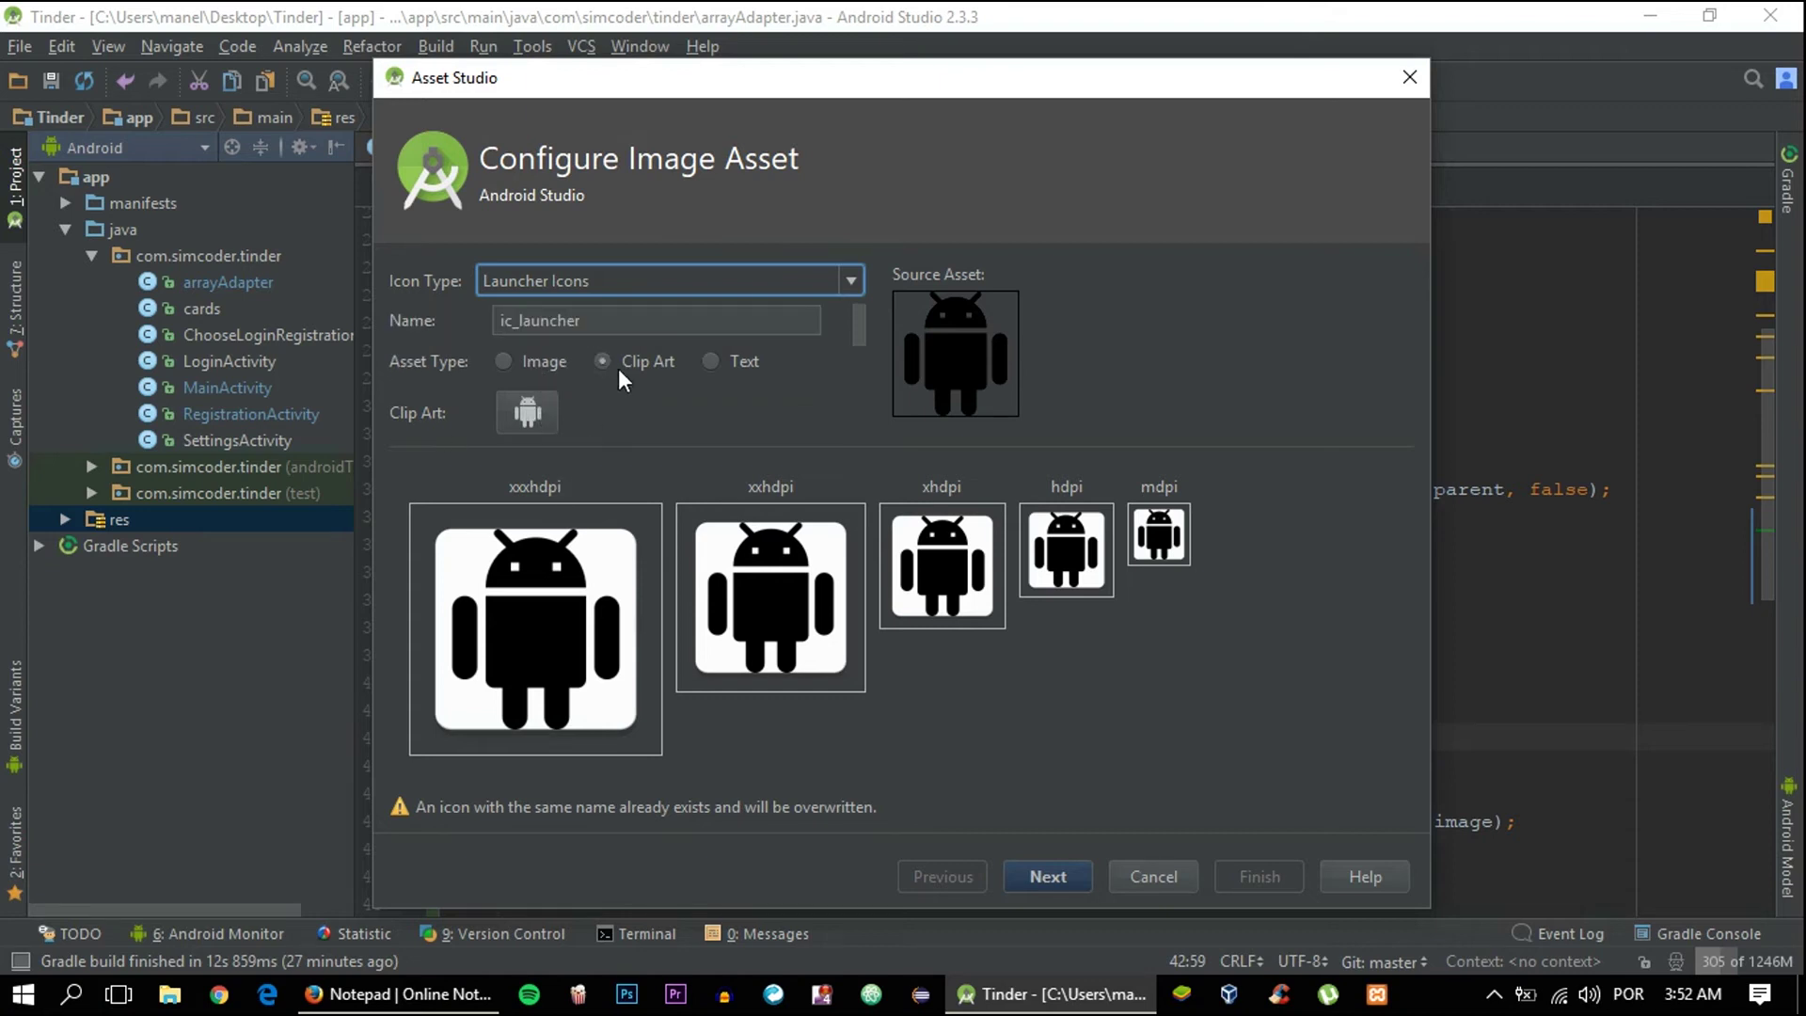
left_click(529, 361)
scroll(663, 385, "down", 3)
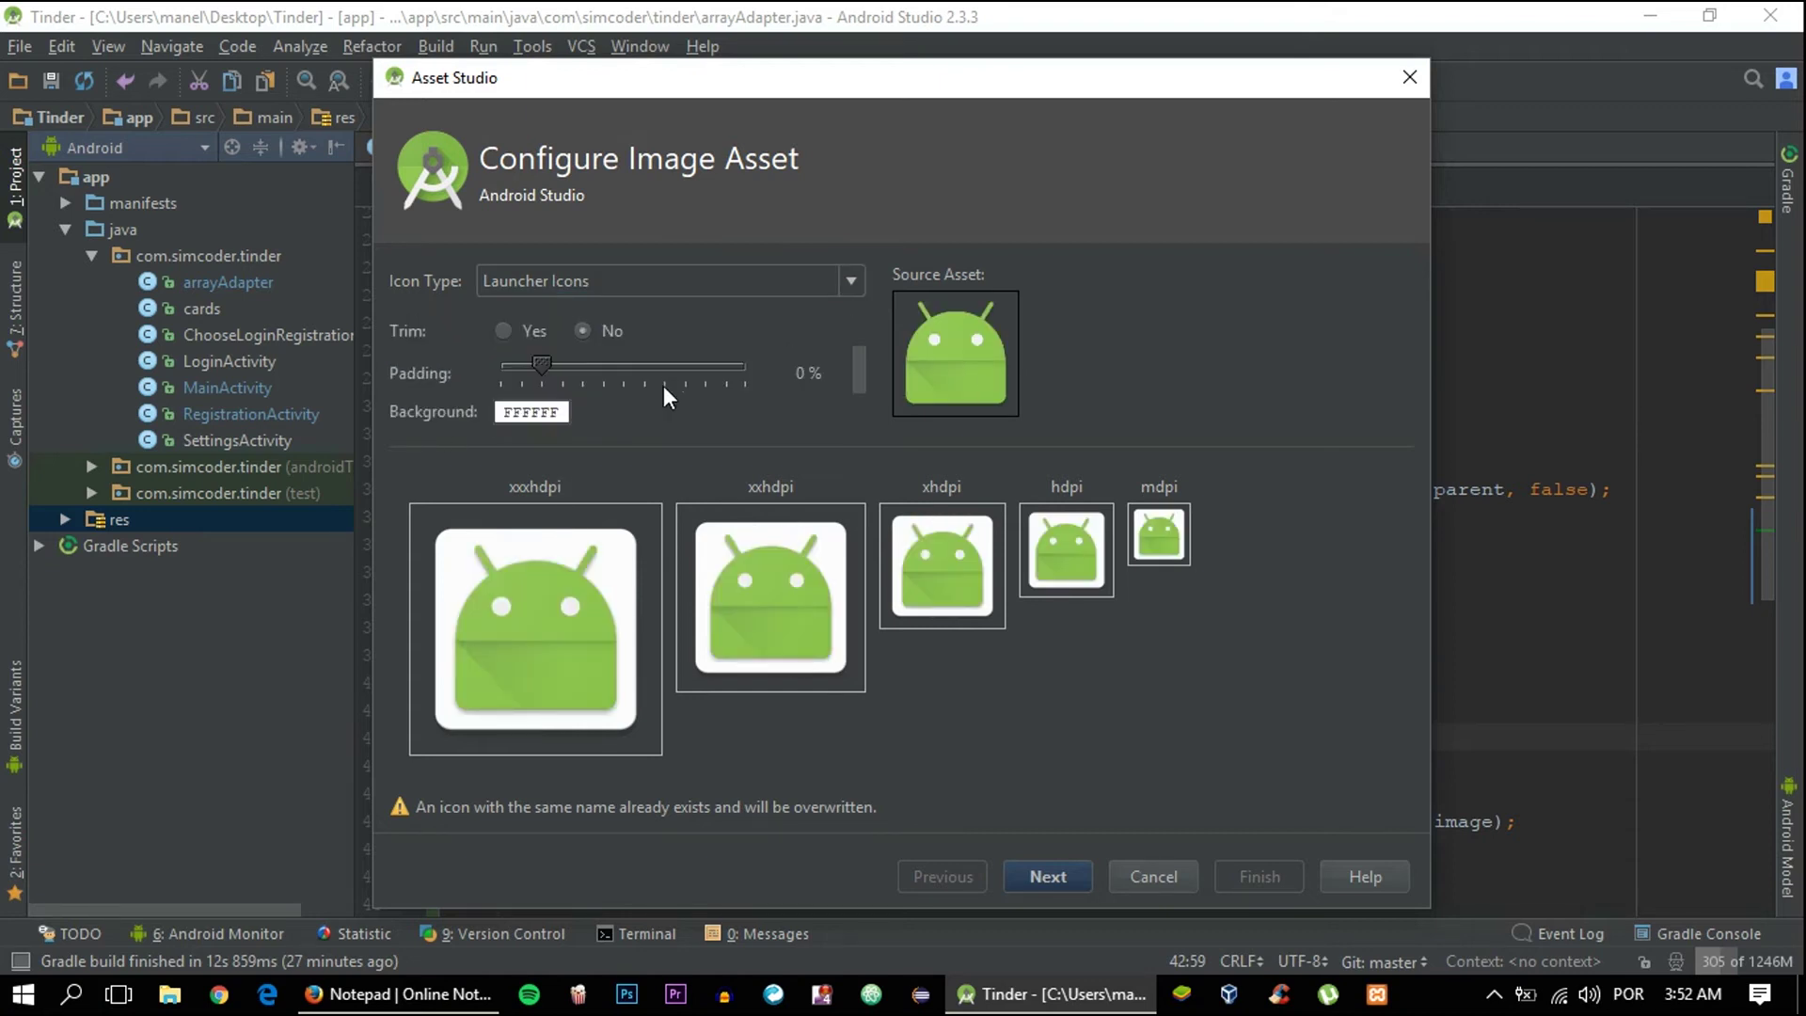
left_click(1407, 78)
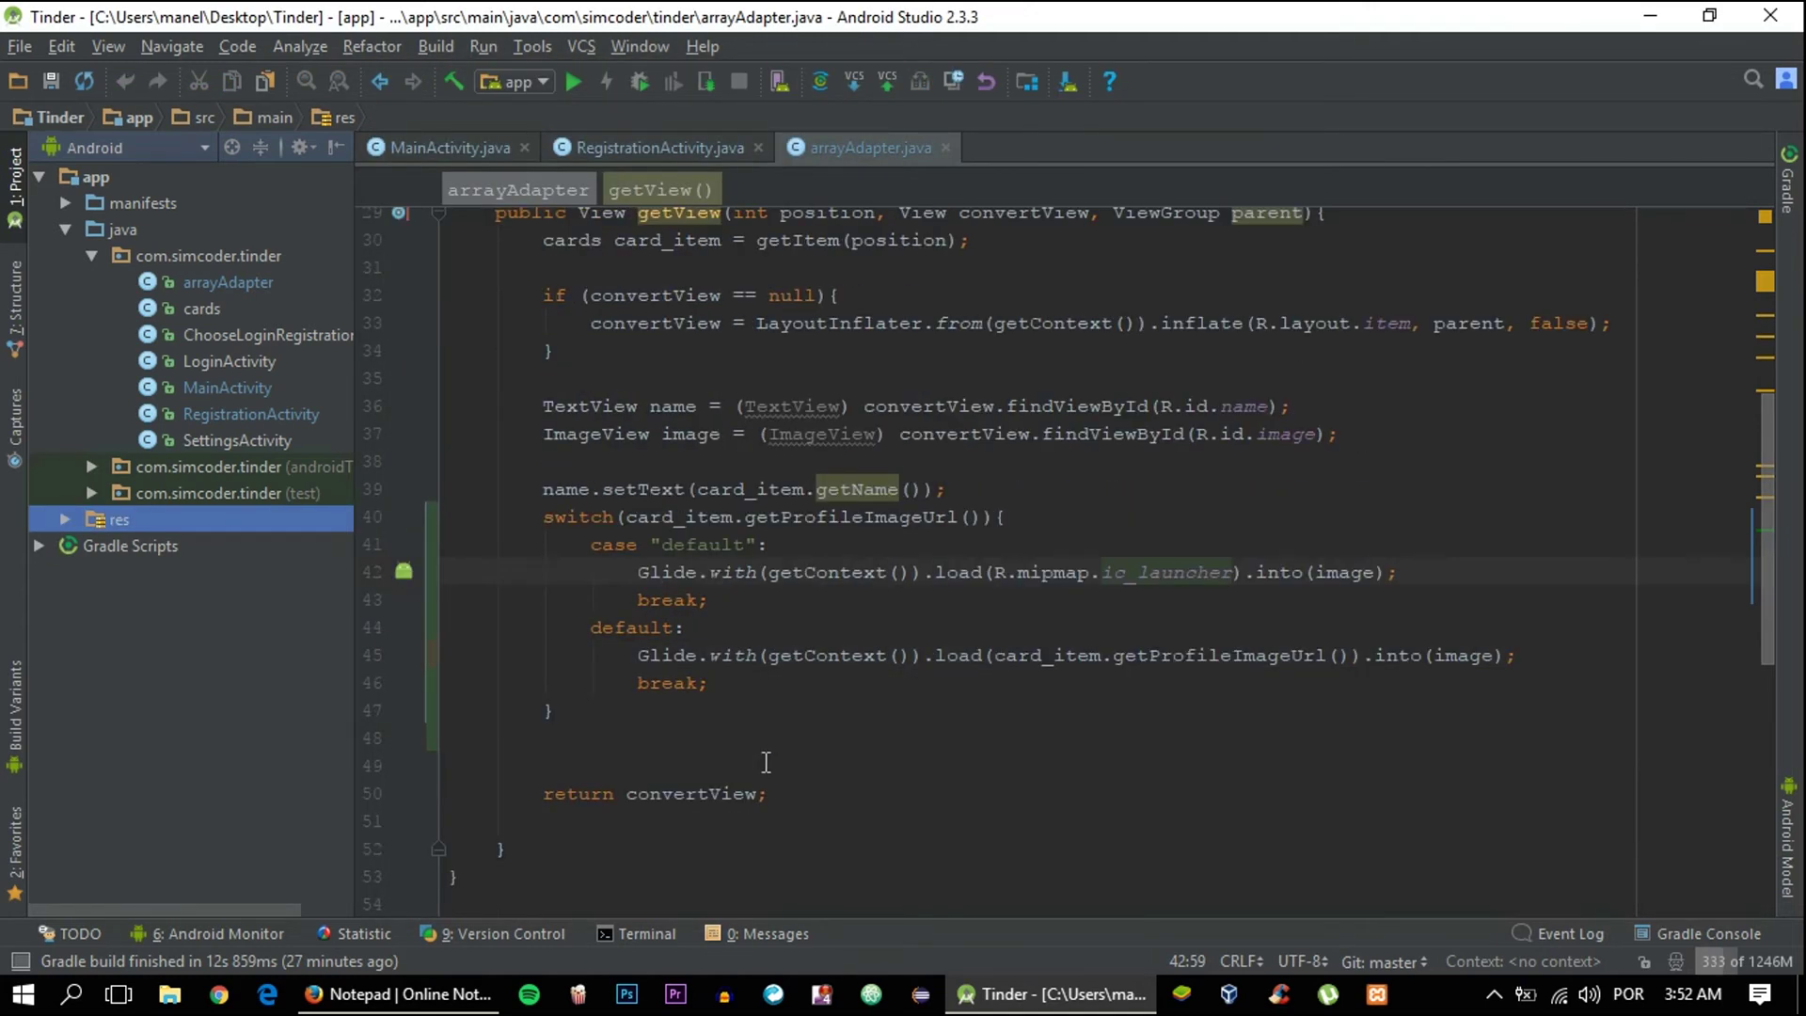
scroll(754, 744, "down", 3)
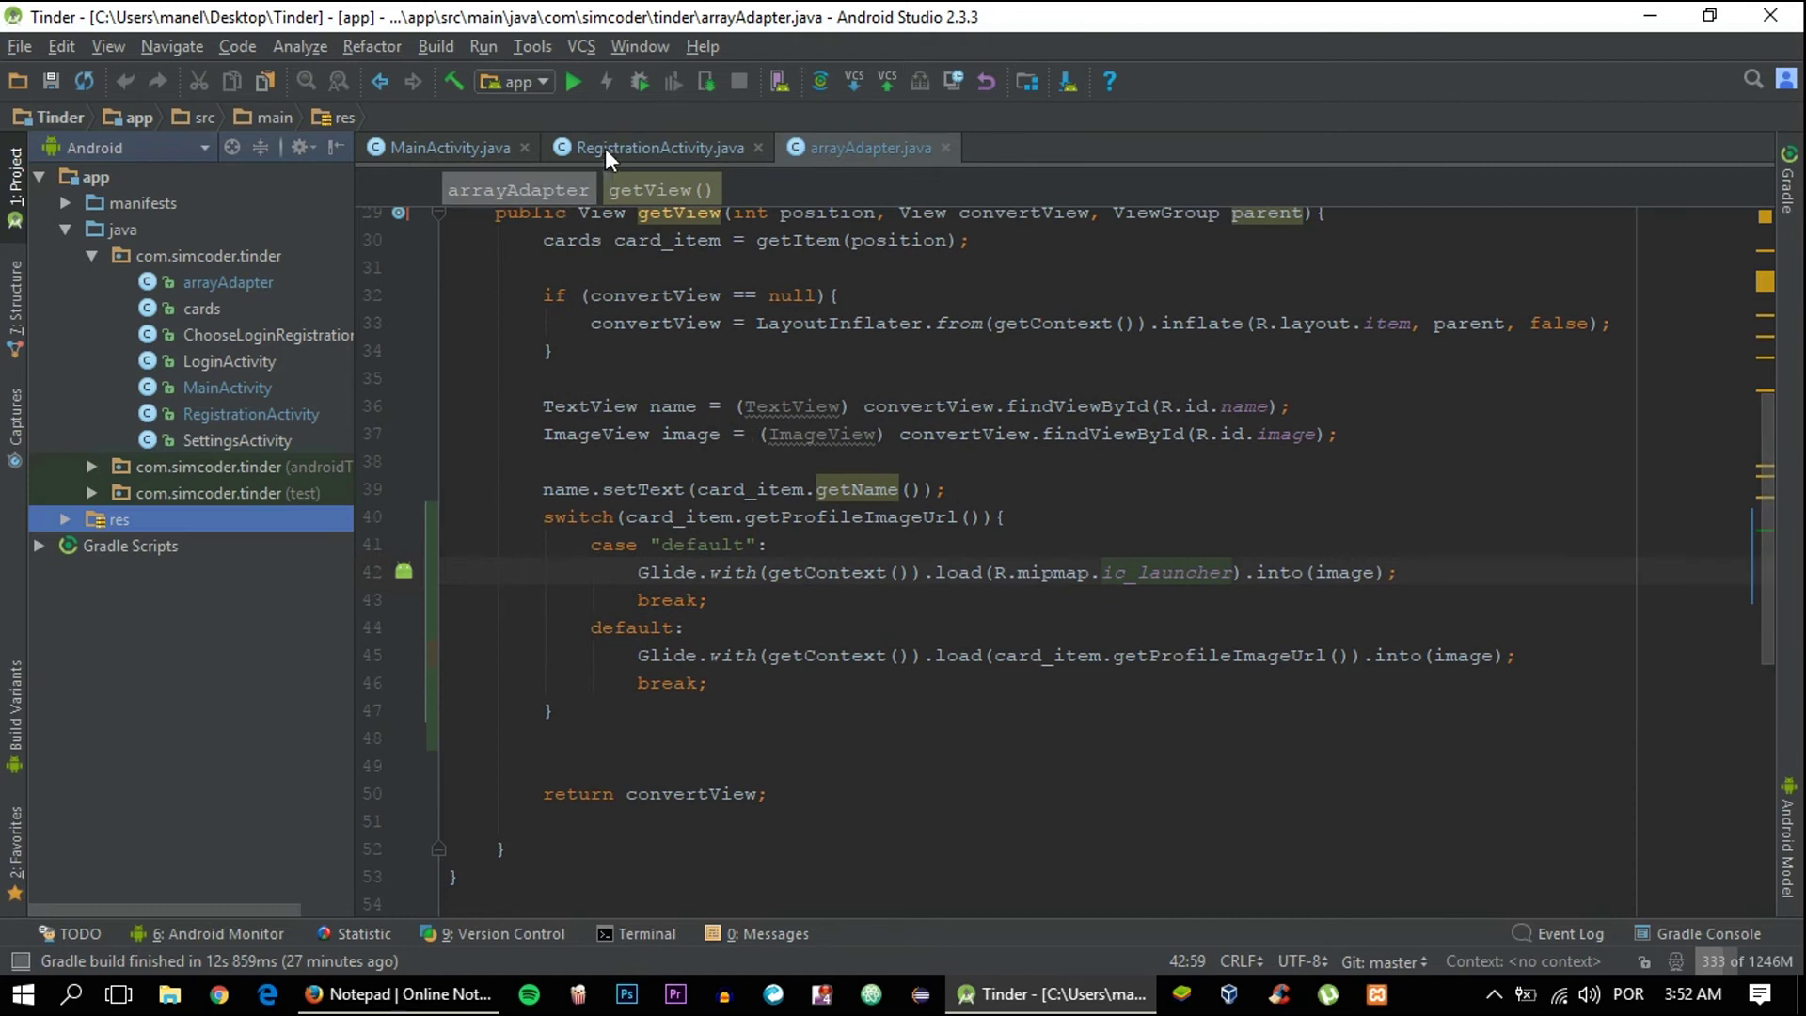
Open SettingsActivity from the Project tree to view getUserInfo's Glide code
double_click(249, 439)
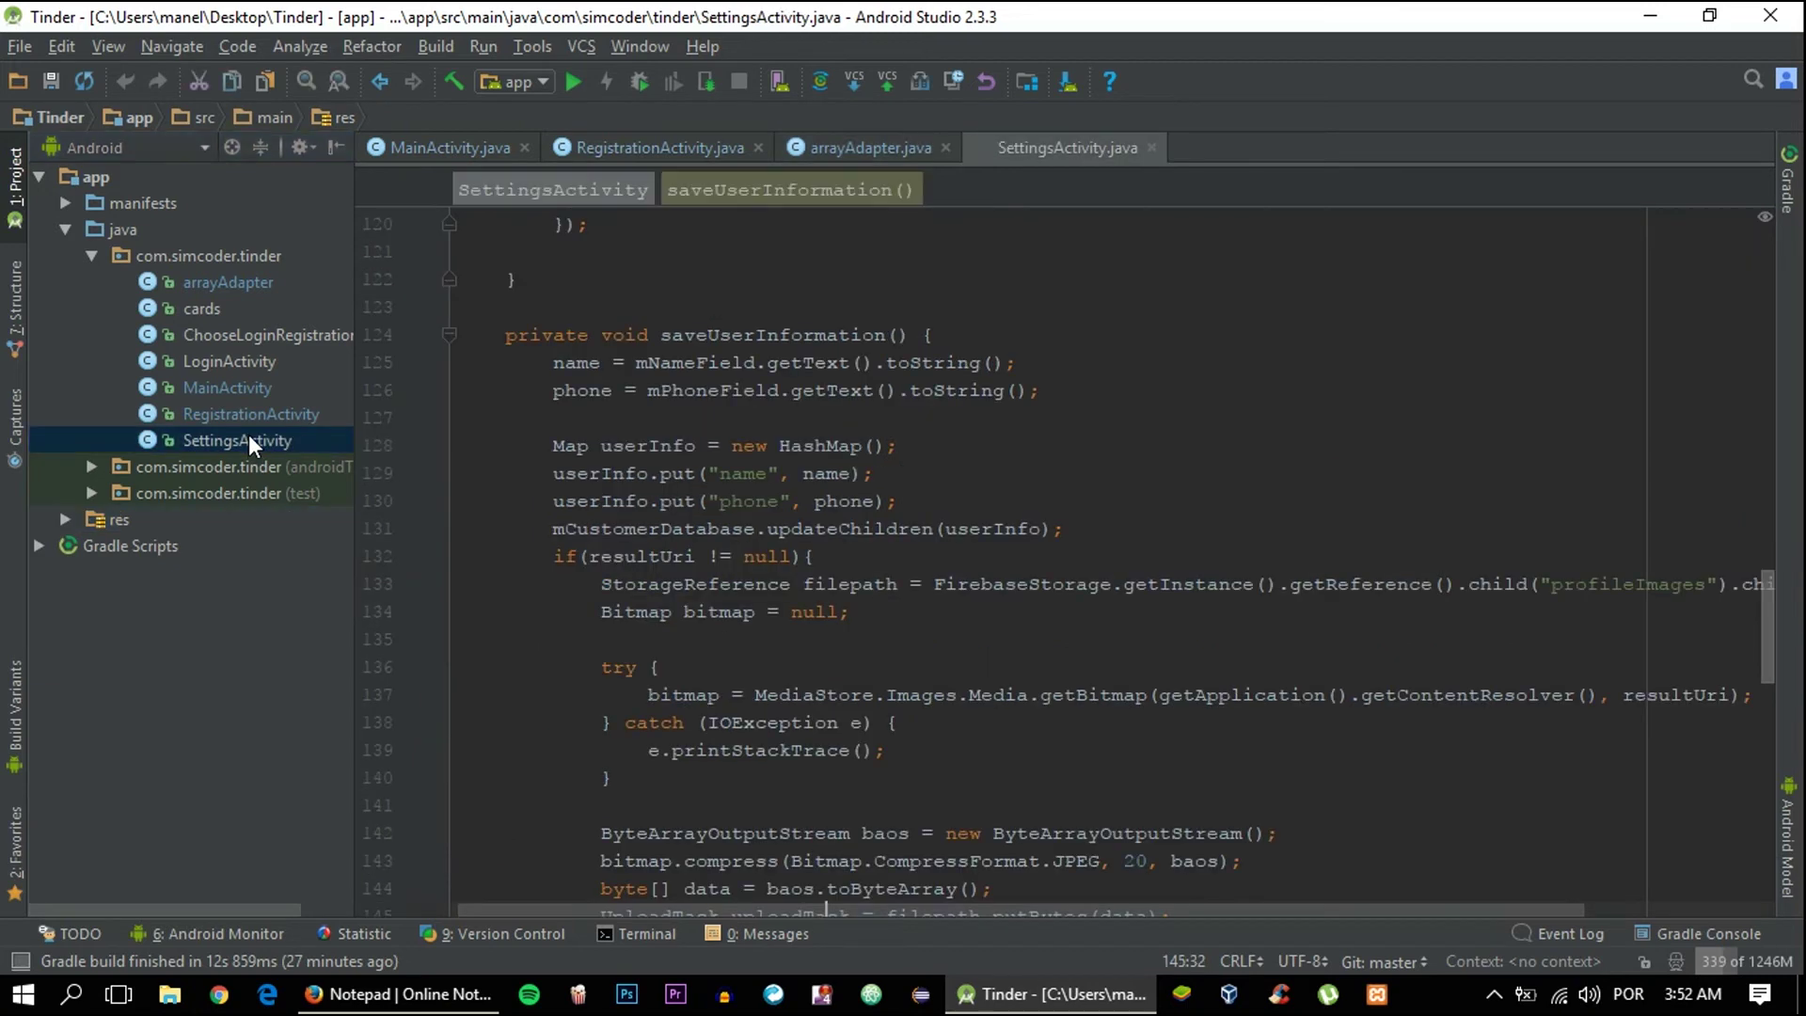
scroll(678, 638, "up", 5)
scroll(679, 637, "up", 10)
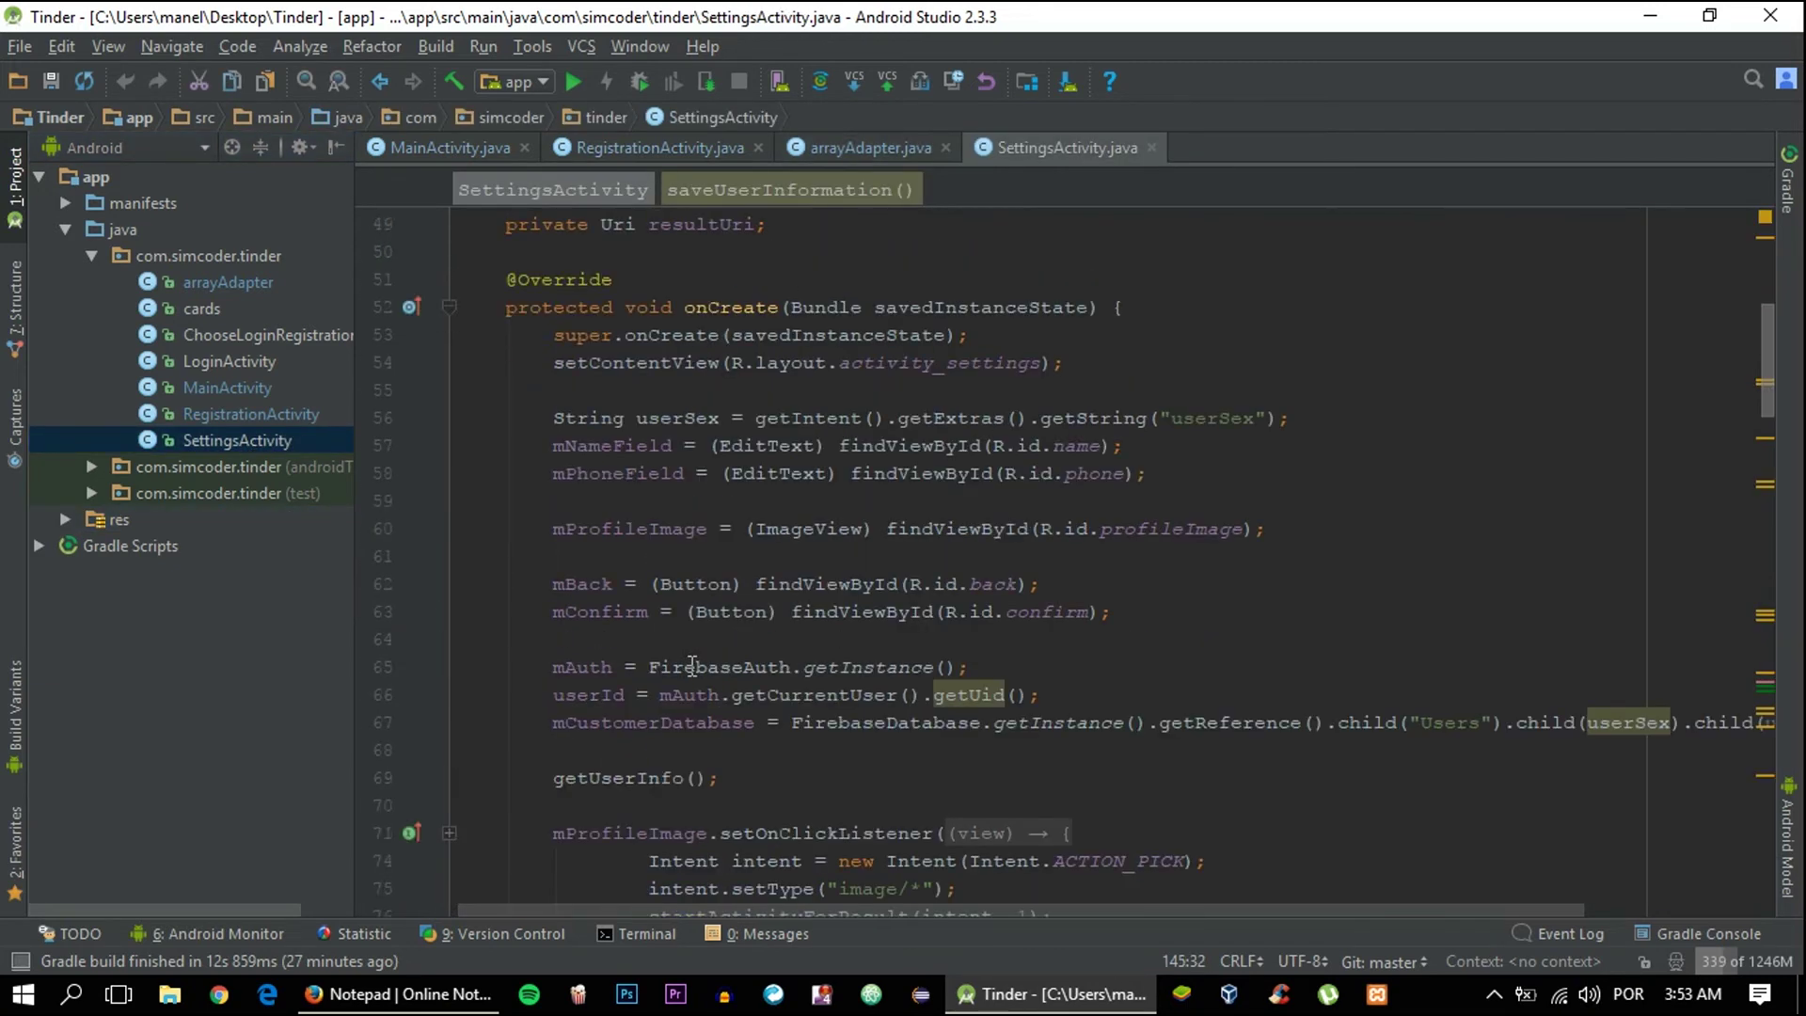
scroll(678, 637, "up", 4)
scroll(690, 666, "down", 10)
scroll(690, 666, "down", 3)
scroll(690, 666, "down", 3)
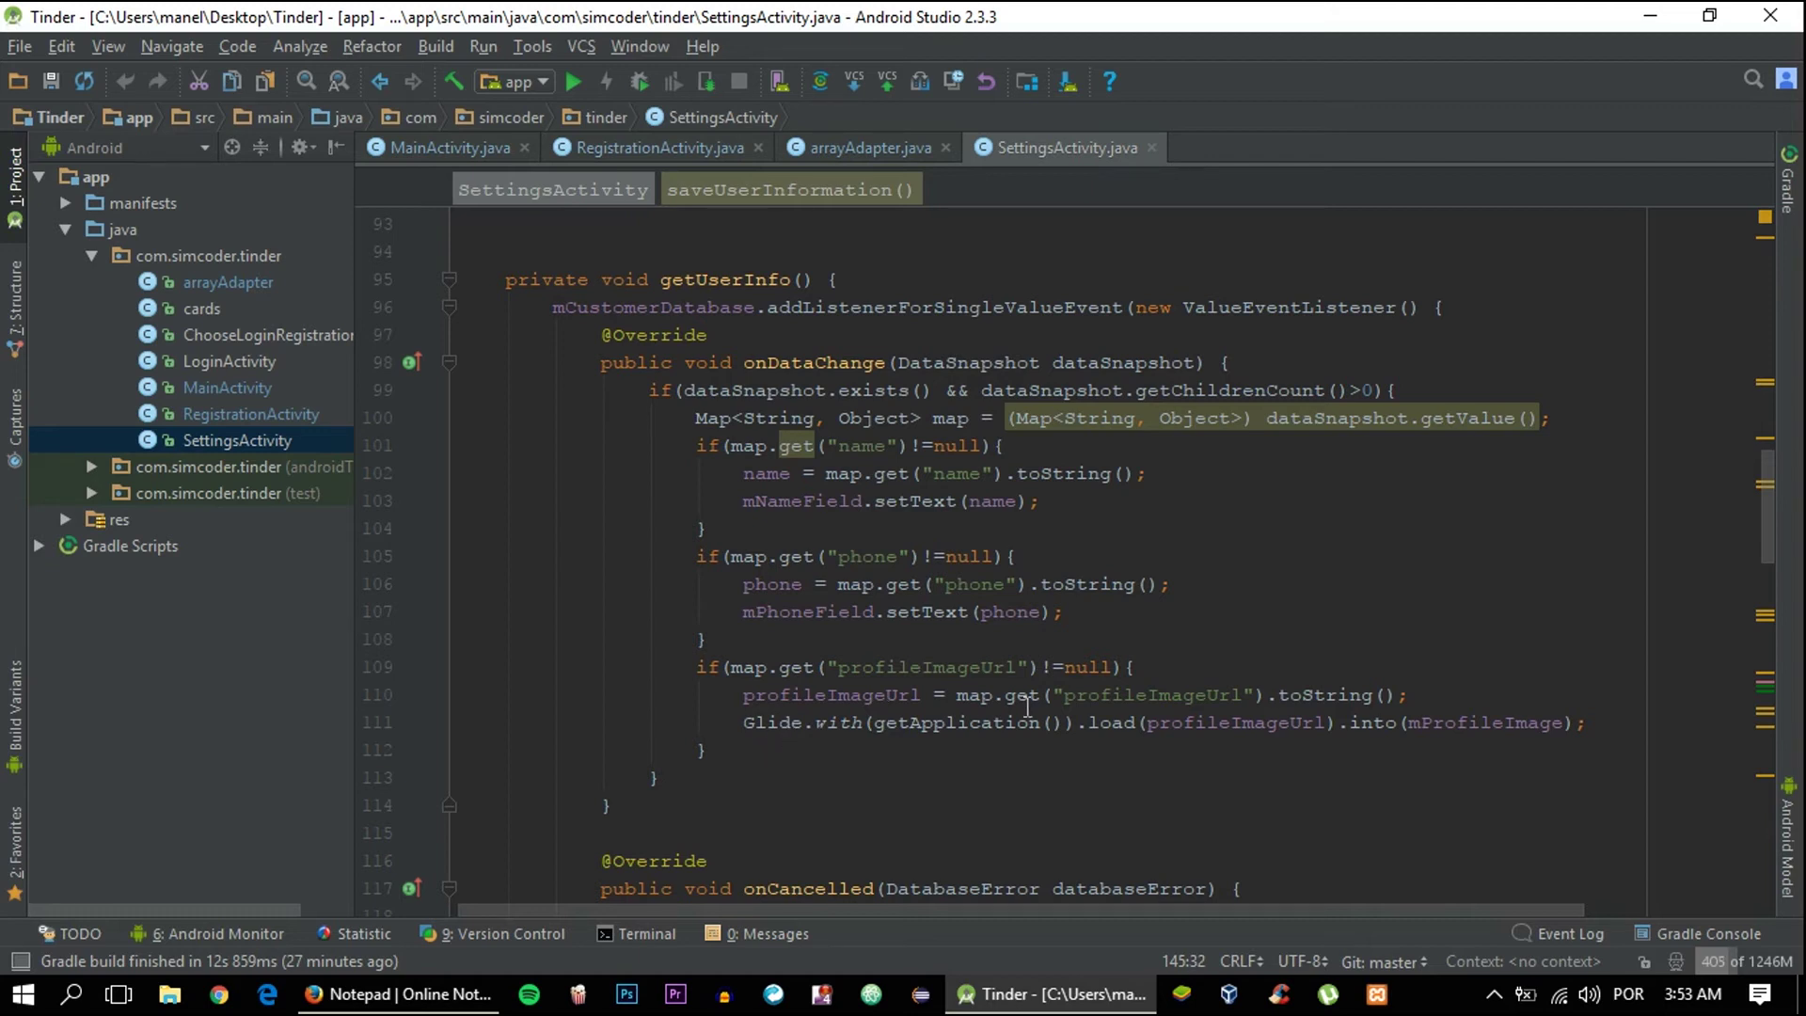
Paste arrayAdapter's profile image switch block into getUserInfo below the profileImageUrl line
left_click(824, 147)
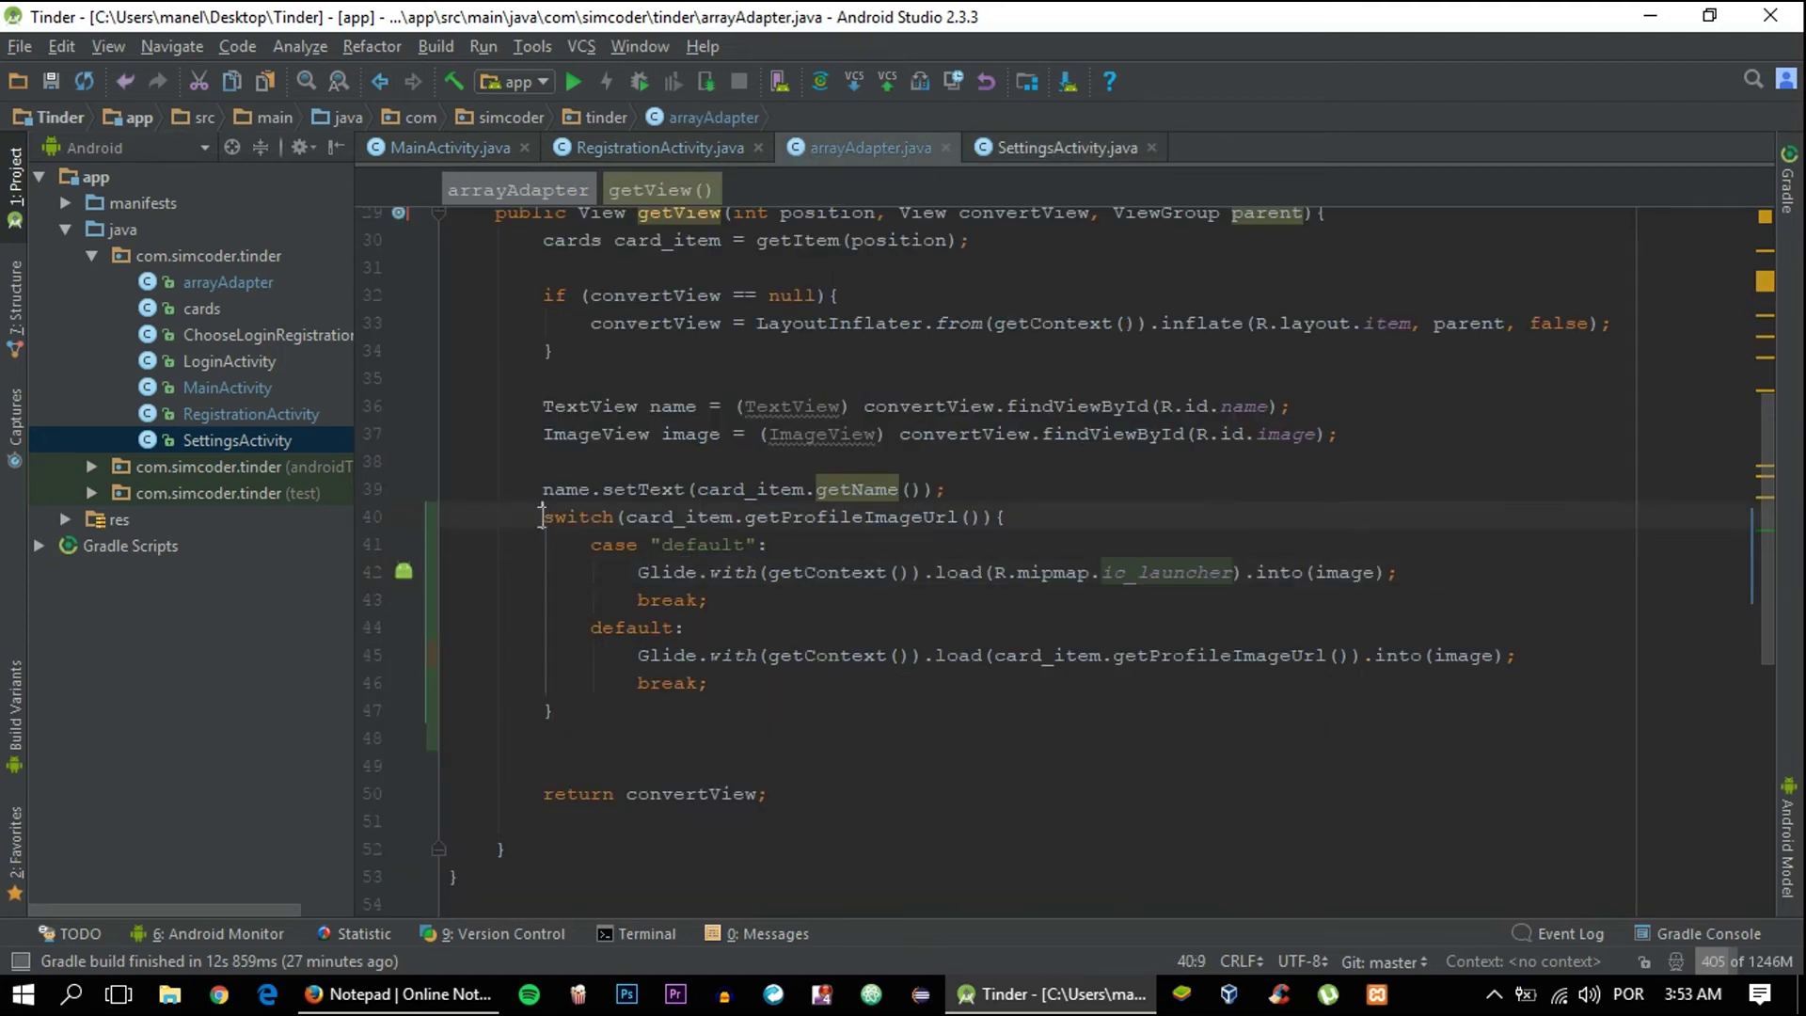
left_click_drag(545, 517, 554, 711)
left_click(1067, 148)
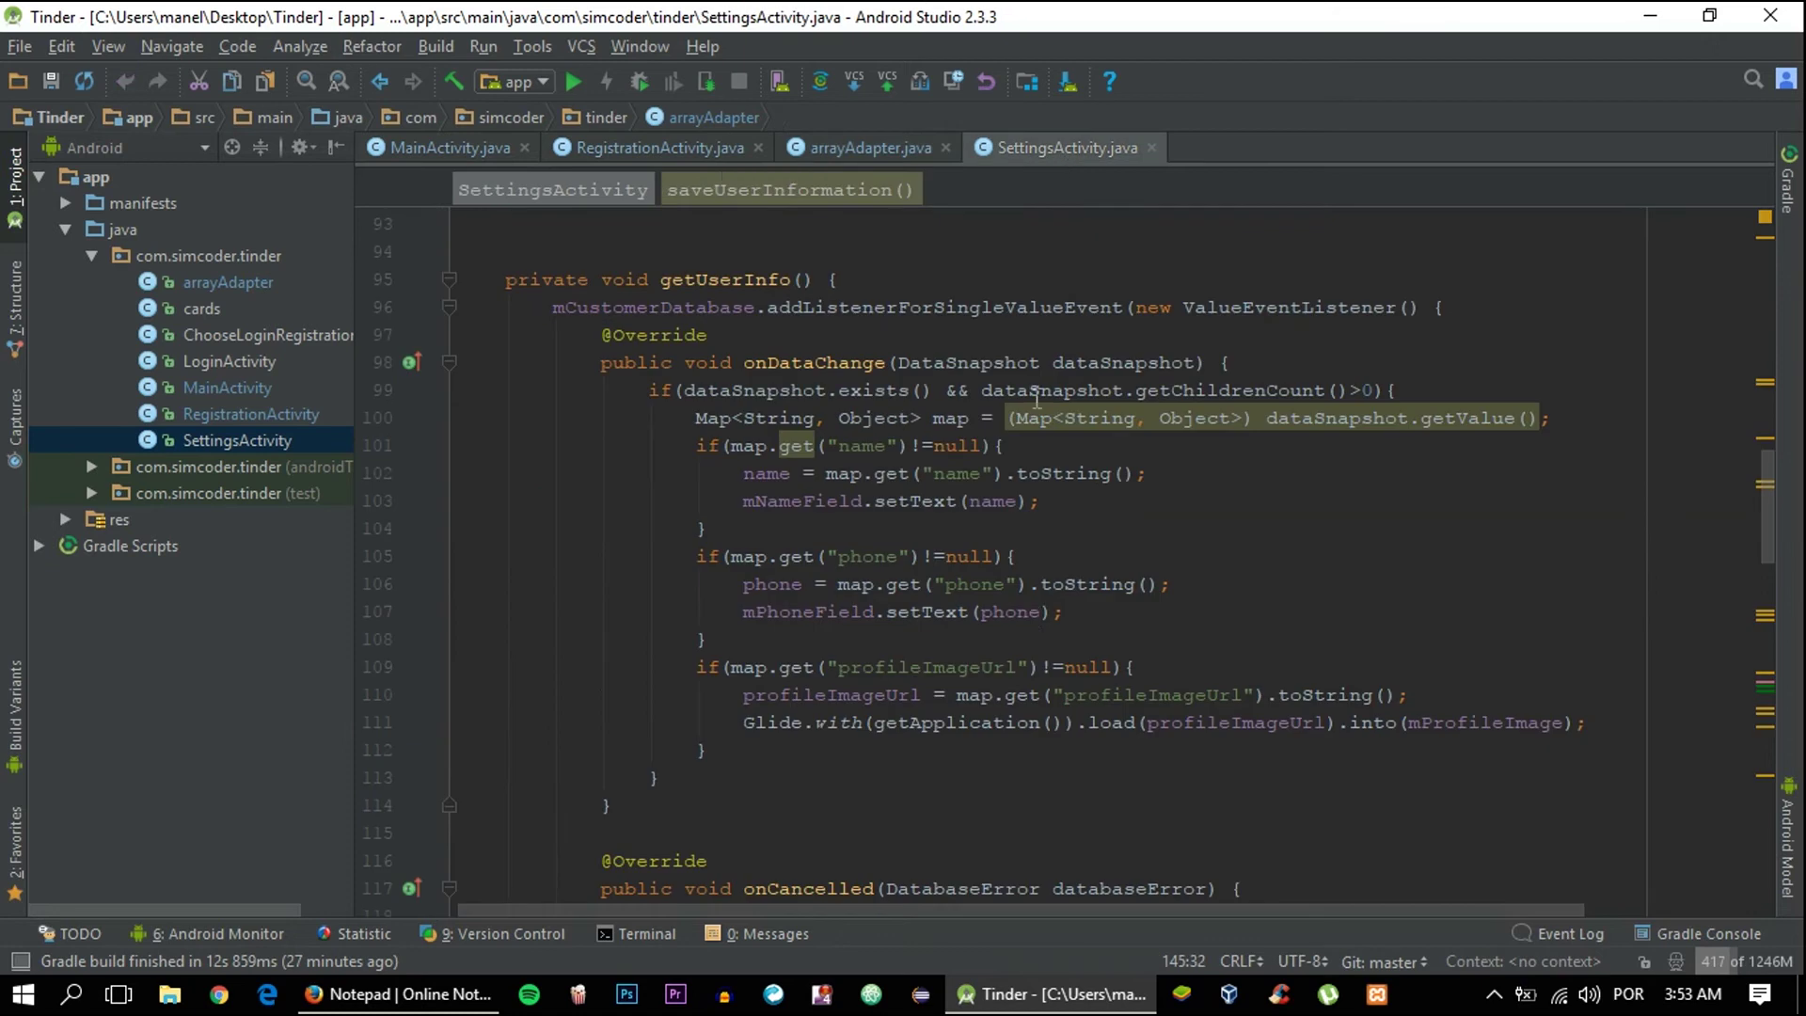
left_click(1408, 695)
key("Return")
type("switch(card_item.getProfileImageUrl()){                             case \"default\":                                 Glide.with(getContext()).load(R.mipmap.ic_launcher).into(image);                                 break;                             default:                                 Glide.with(getContext()).load(card_item.getProfileImageUrl()).into(image);                                 break;                         }")
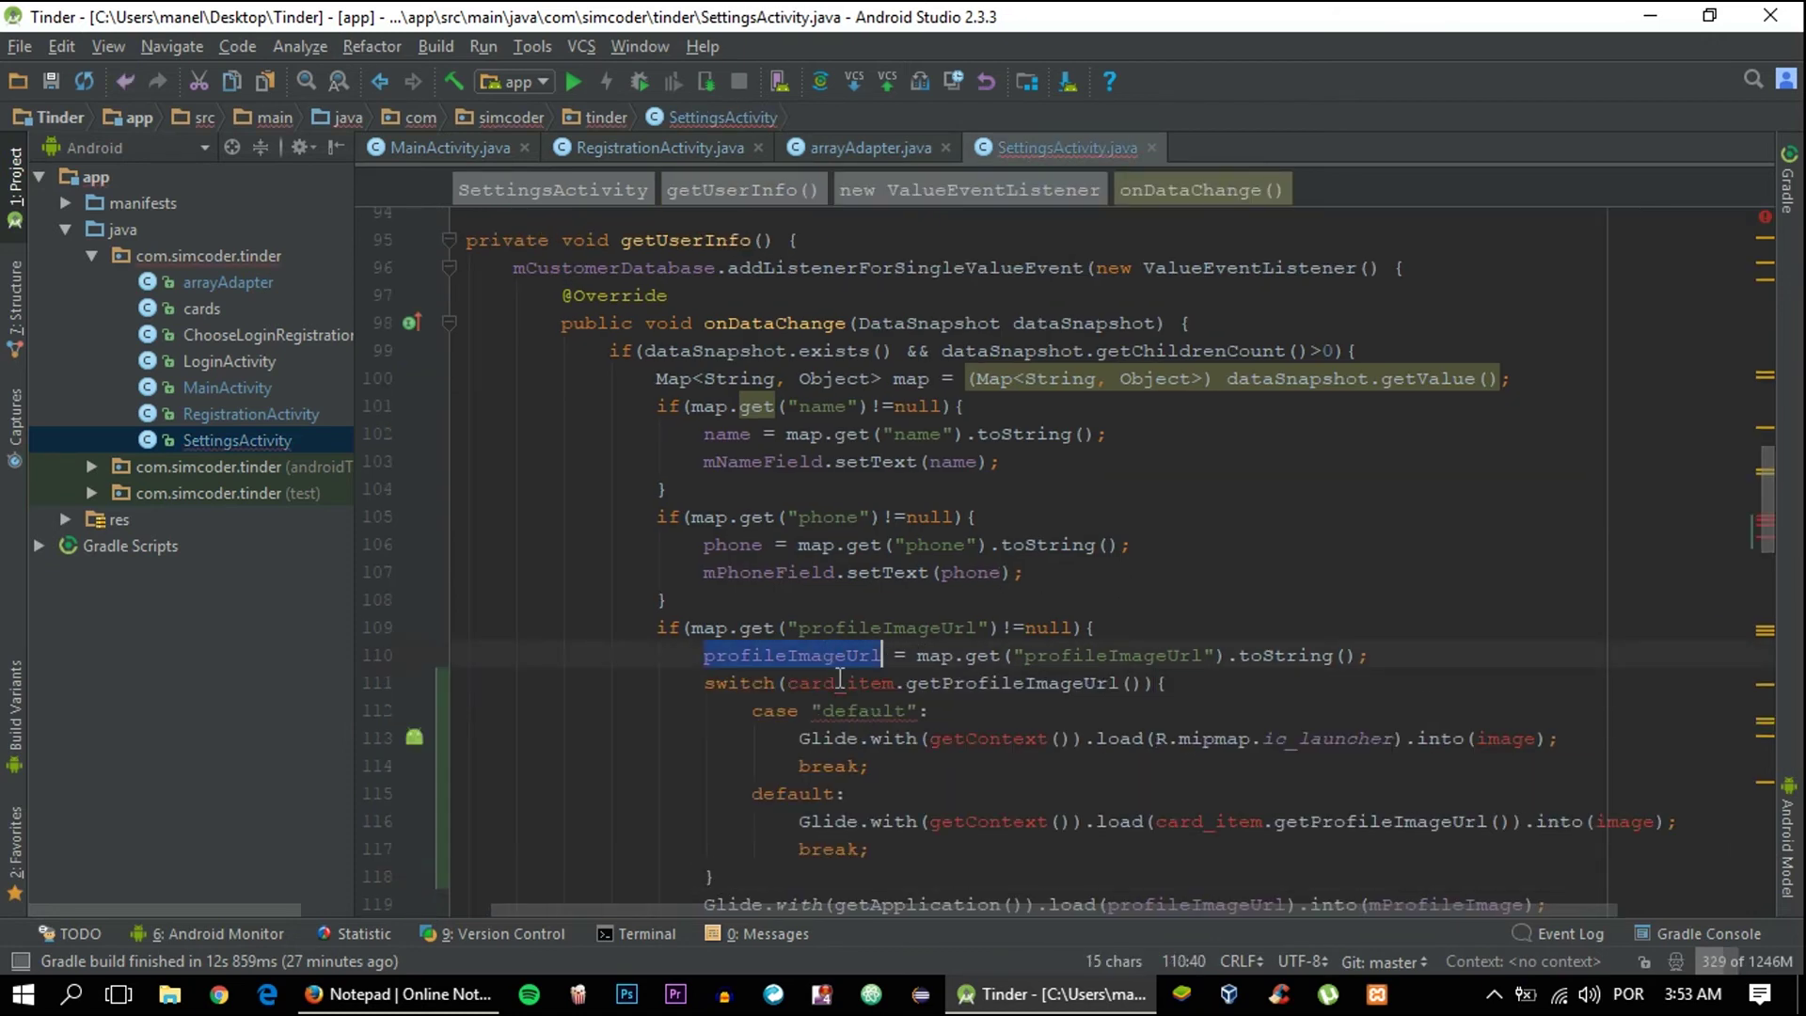
Switch on profileImageUrl, use SettingsActivity's Glide line in both cases, and remove the original
left_click(799, 683)
left_click_drag(790, 683, 1143, 683)
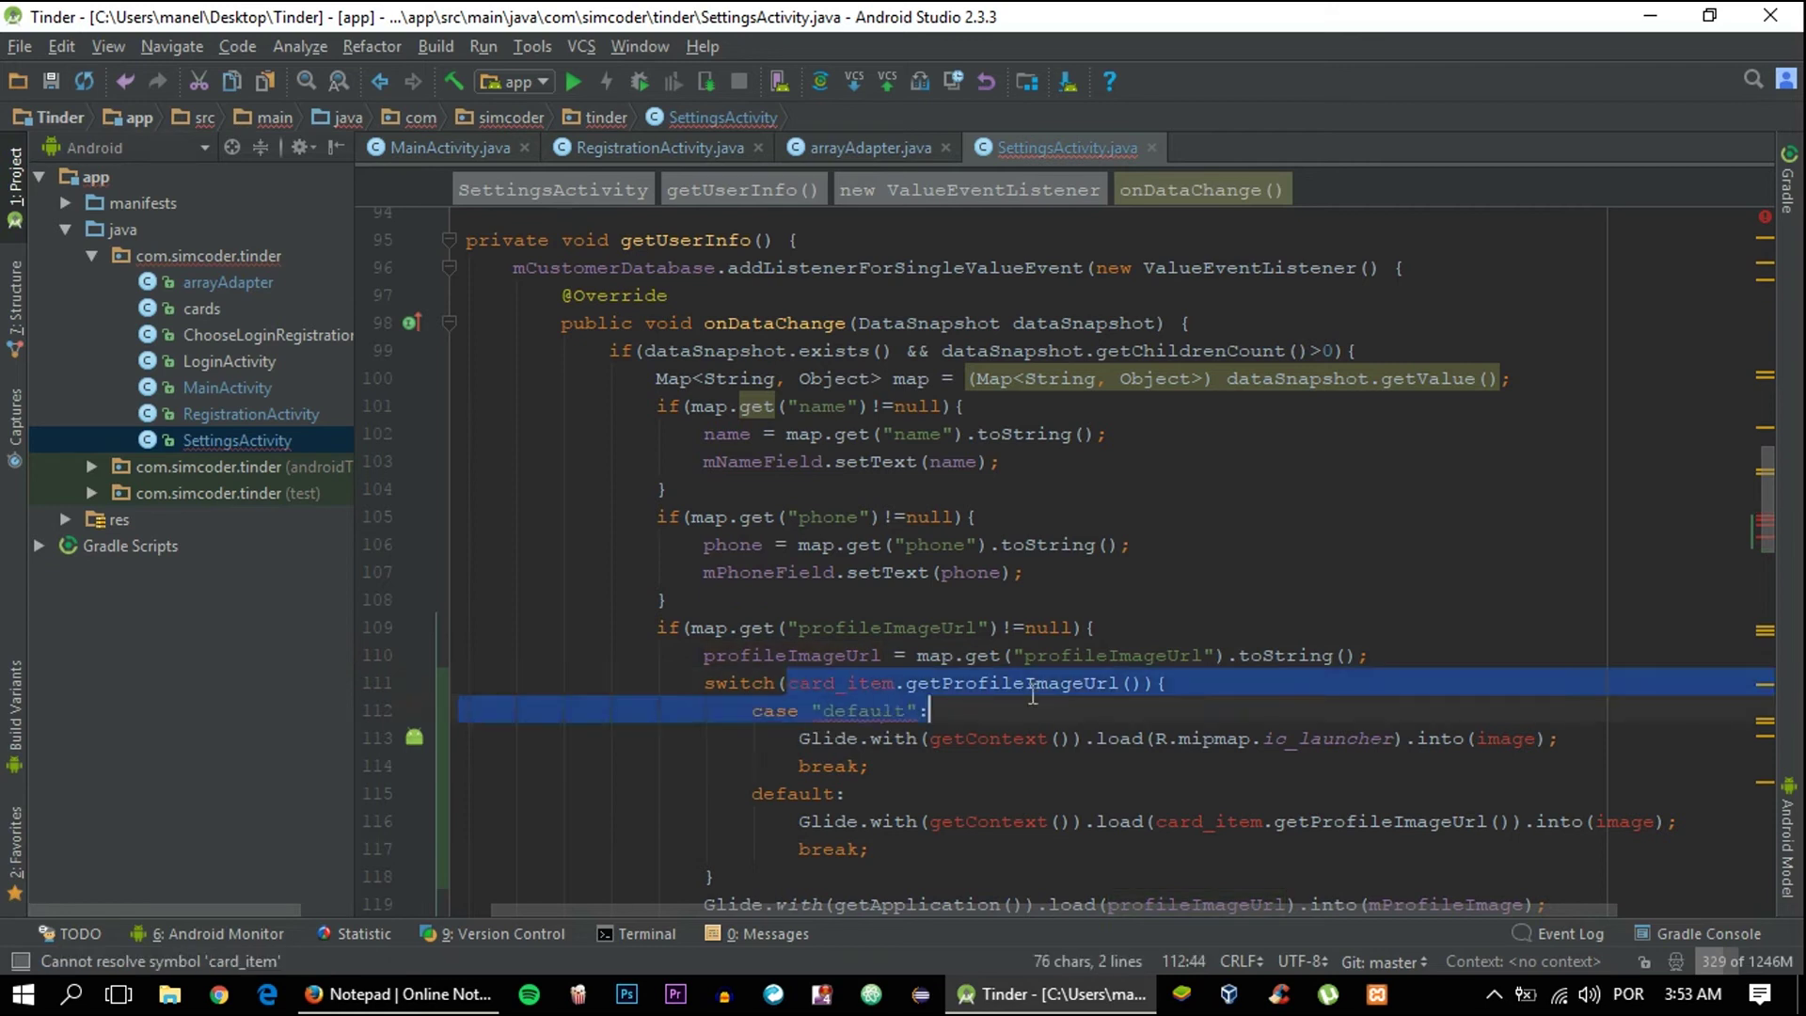
type("profileImageUrl")
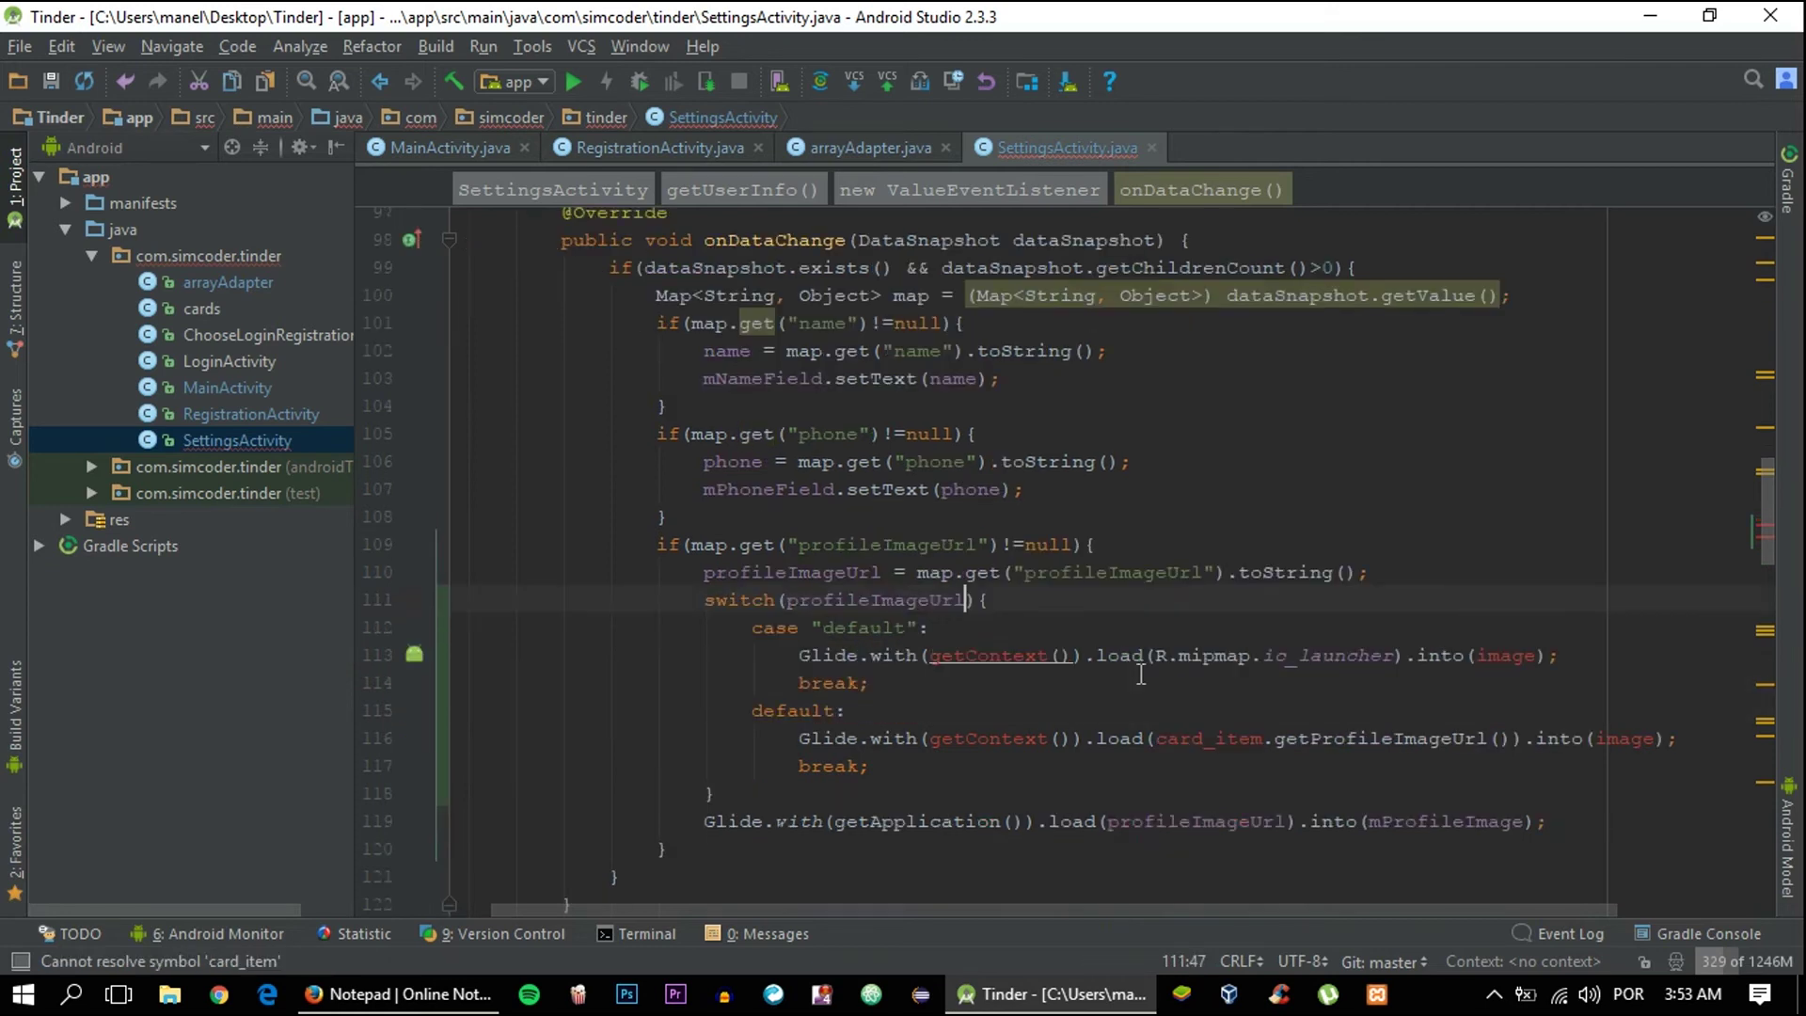
scroll(1143, 683, "down", 2)
left_click_drag(1552, 744, 1597, 716)
key("ctrl+c")
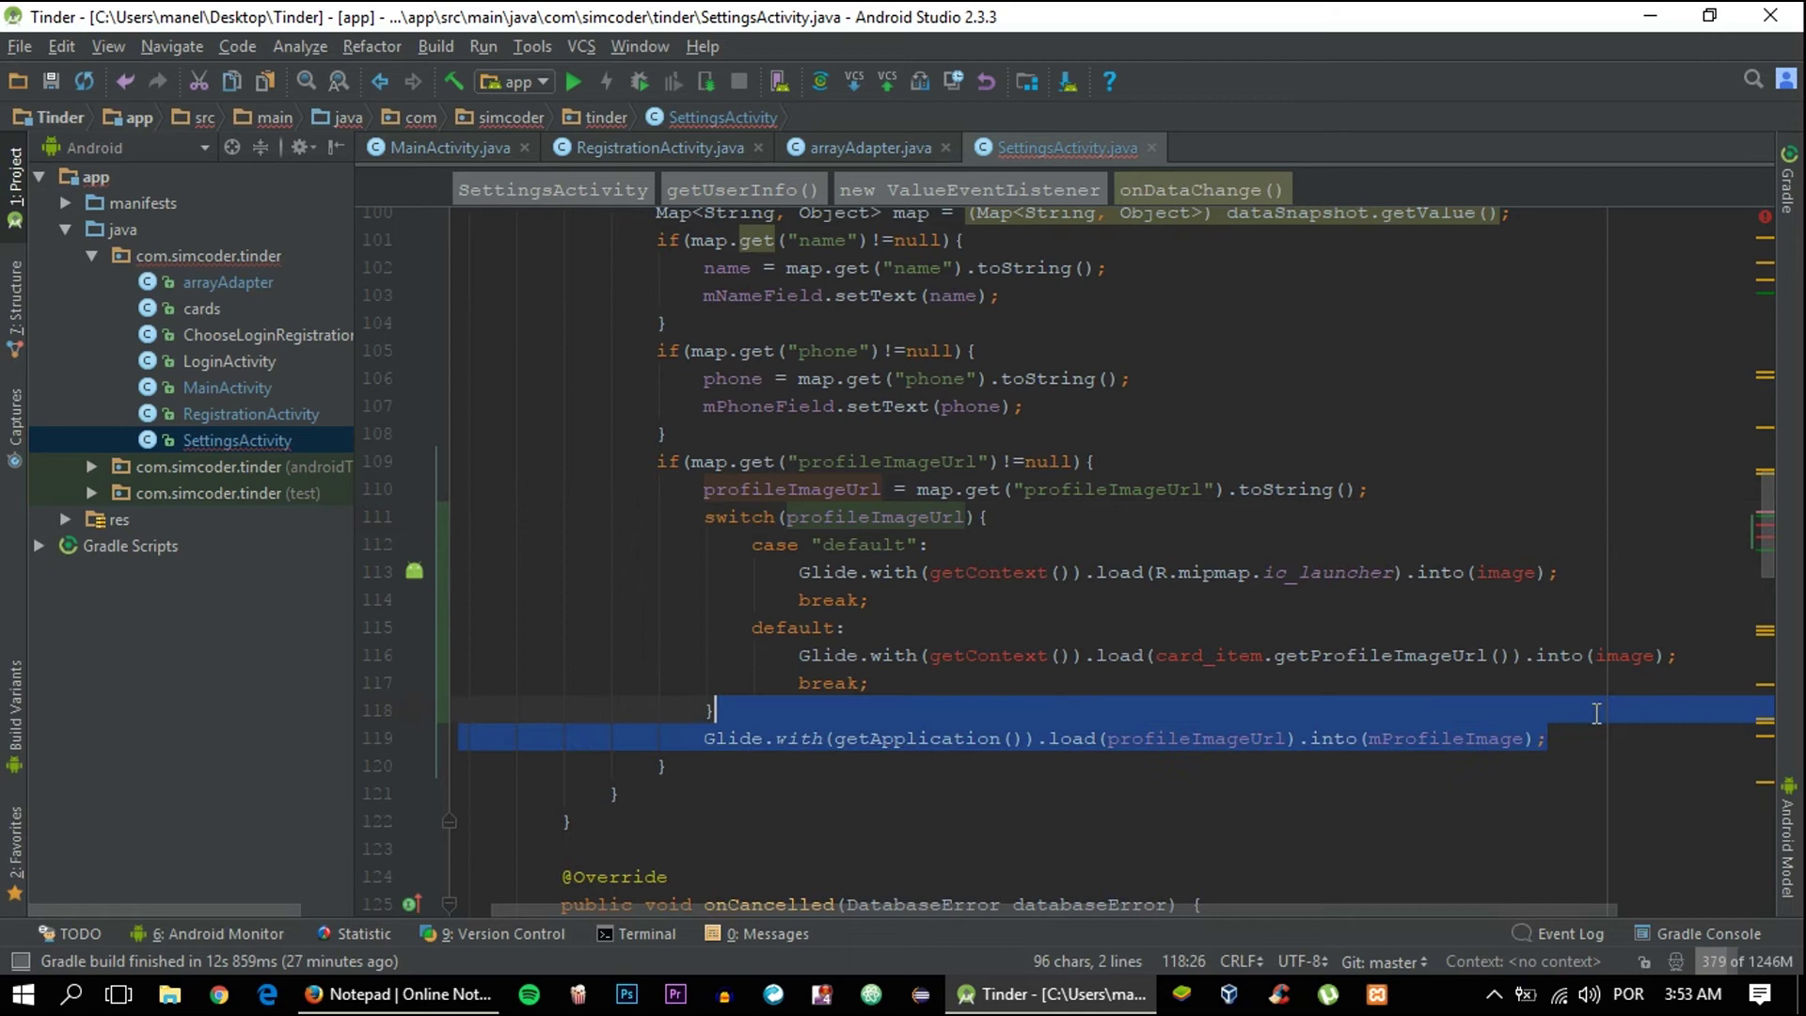
left_click(1597, 706)
left_click_drag(1676, 659, 1692, 630)
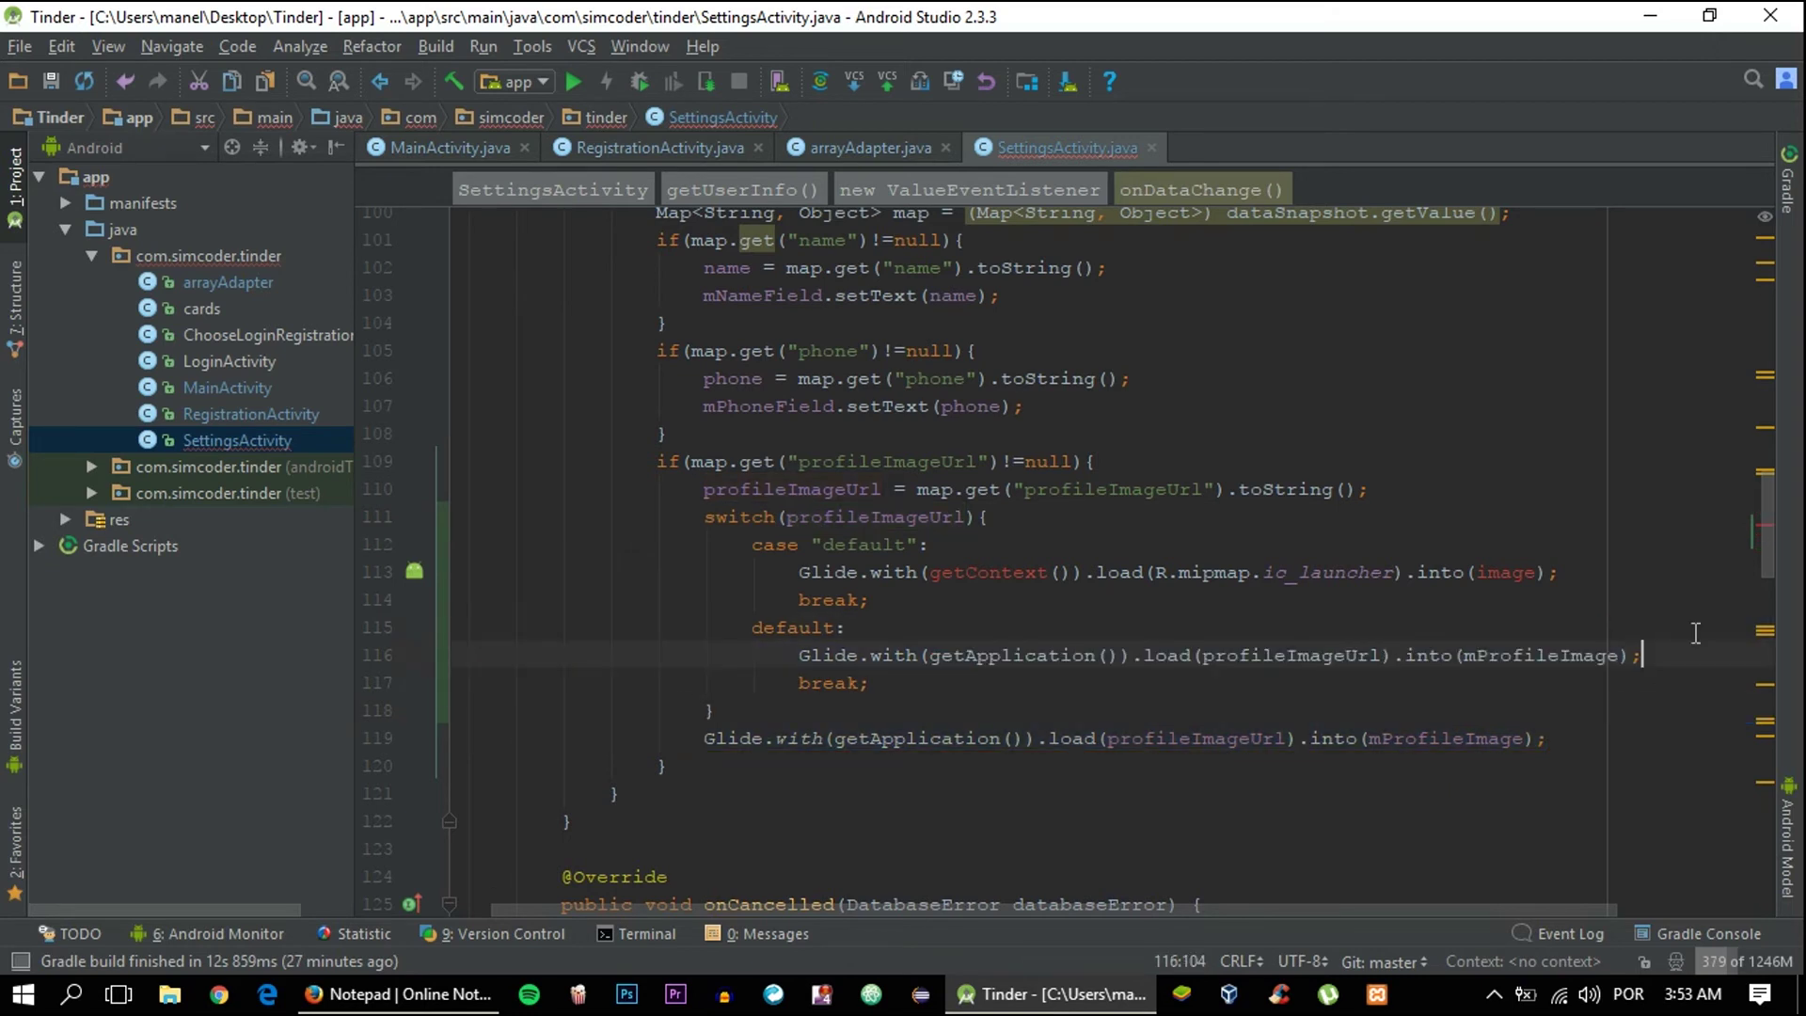
key("ctrl+v")
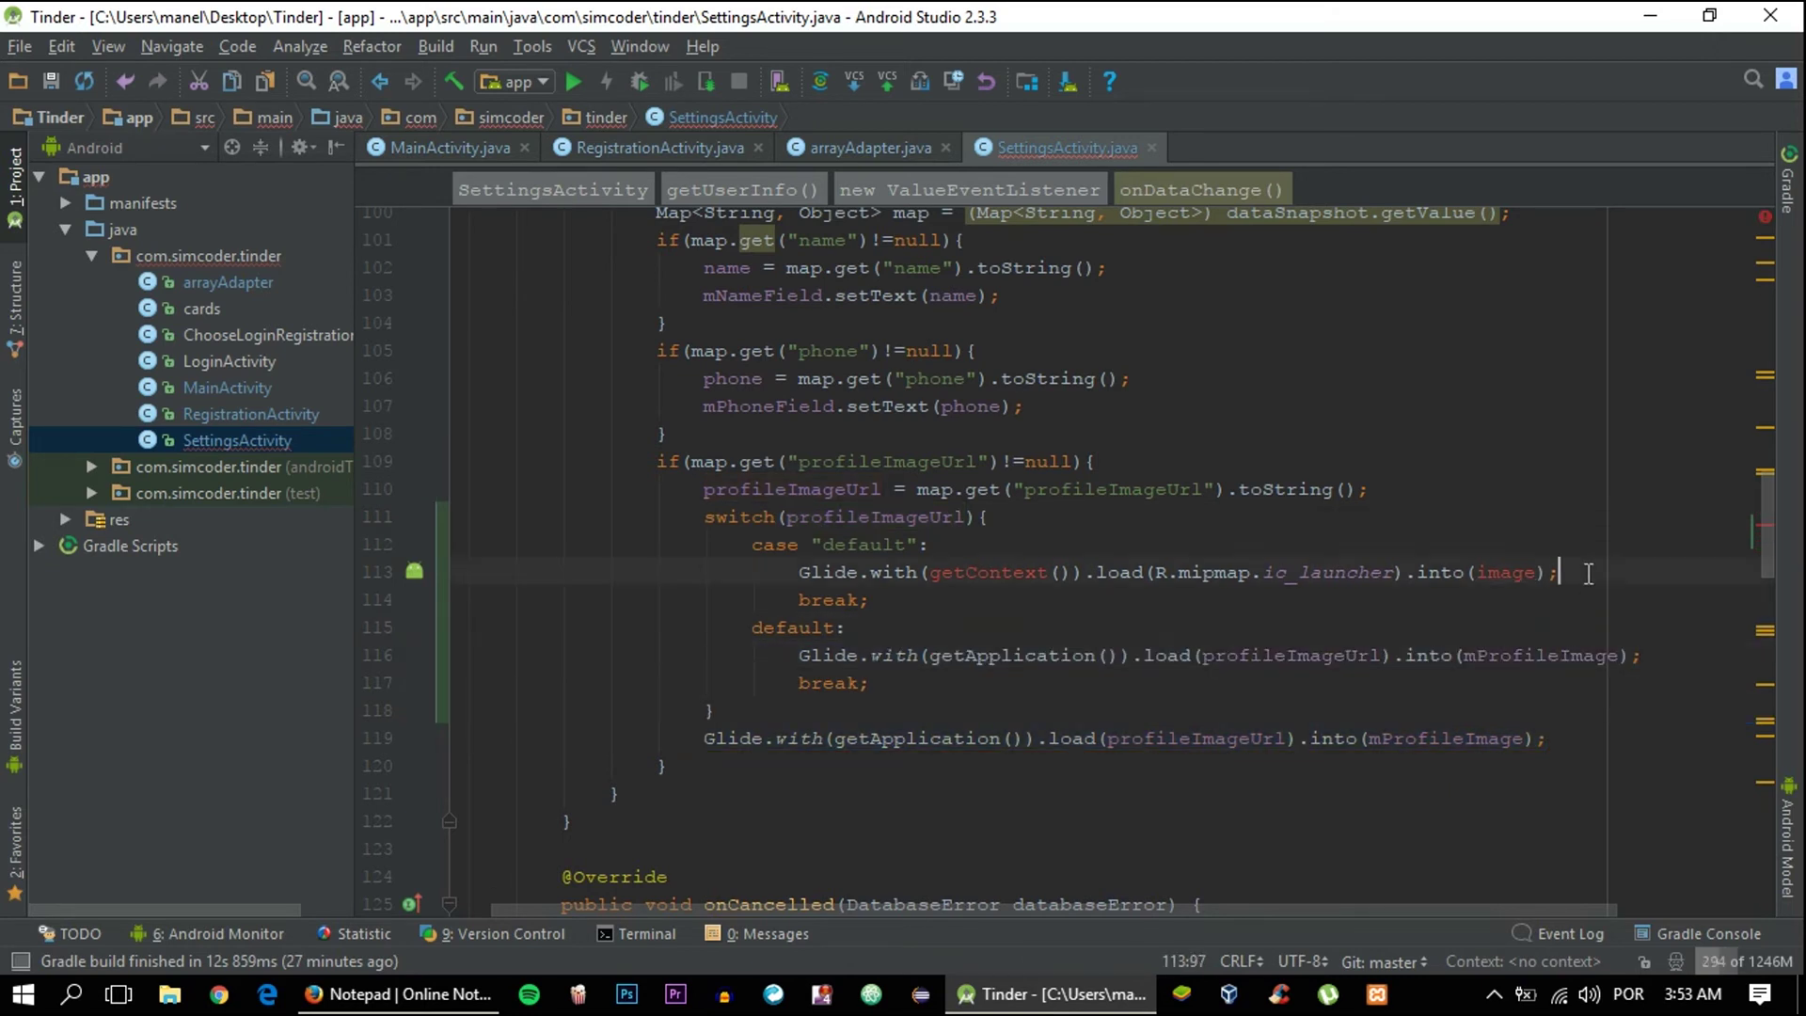
left_click_drag(1557, 575, 1601, 550)
key("ctrl+v")
left_click(1552, 739)
key("ctrl+y")
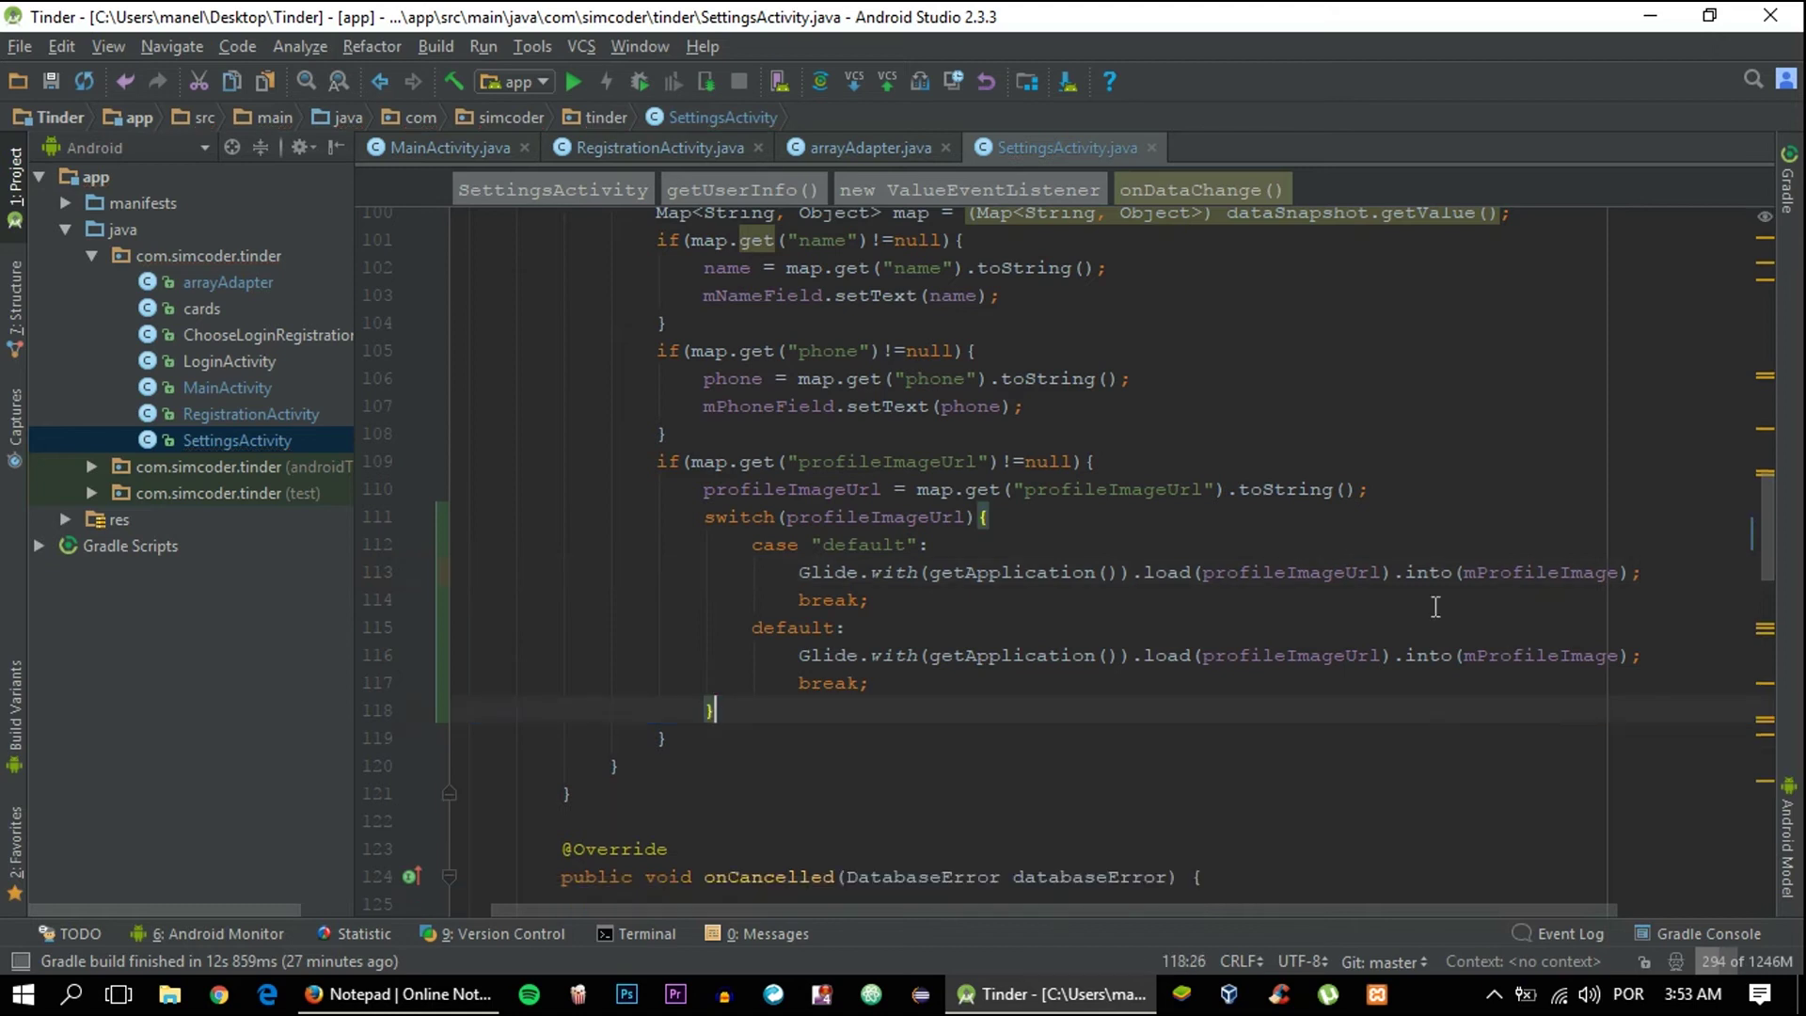
Make the "default" case load R.mipmap.ic_launcher
double_click(1287, 572)
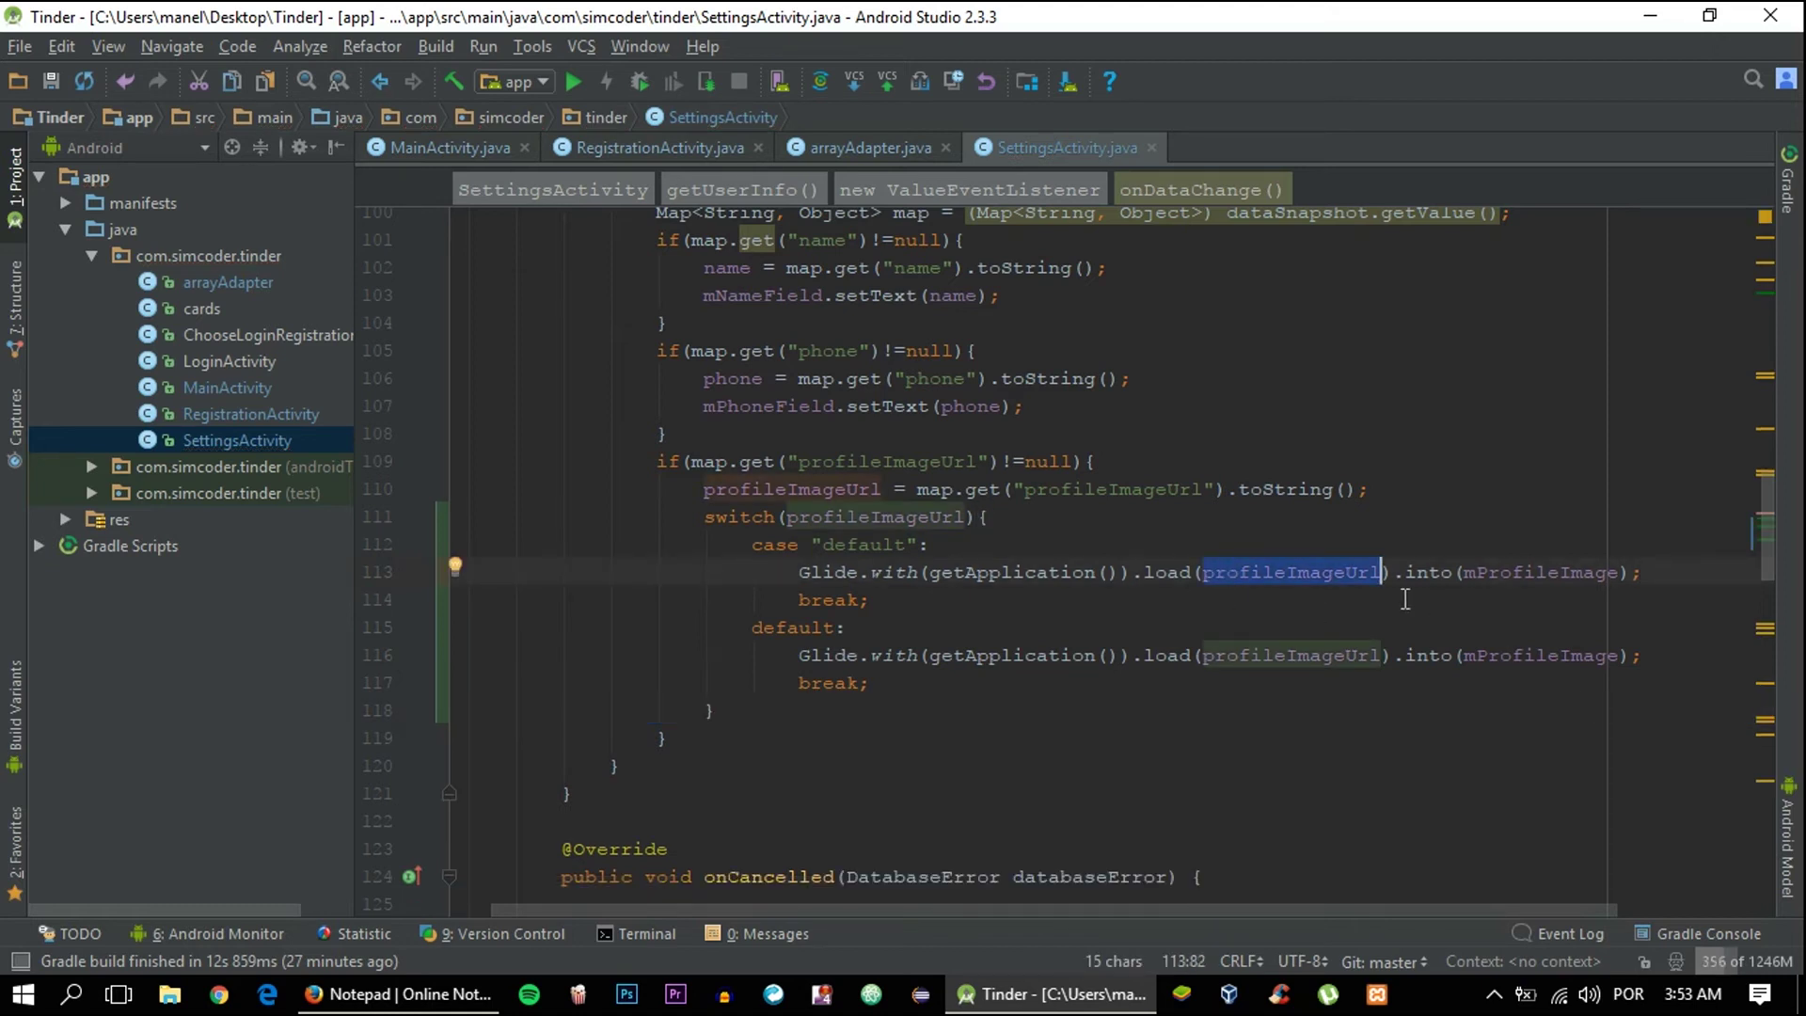
type("R.i")
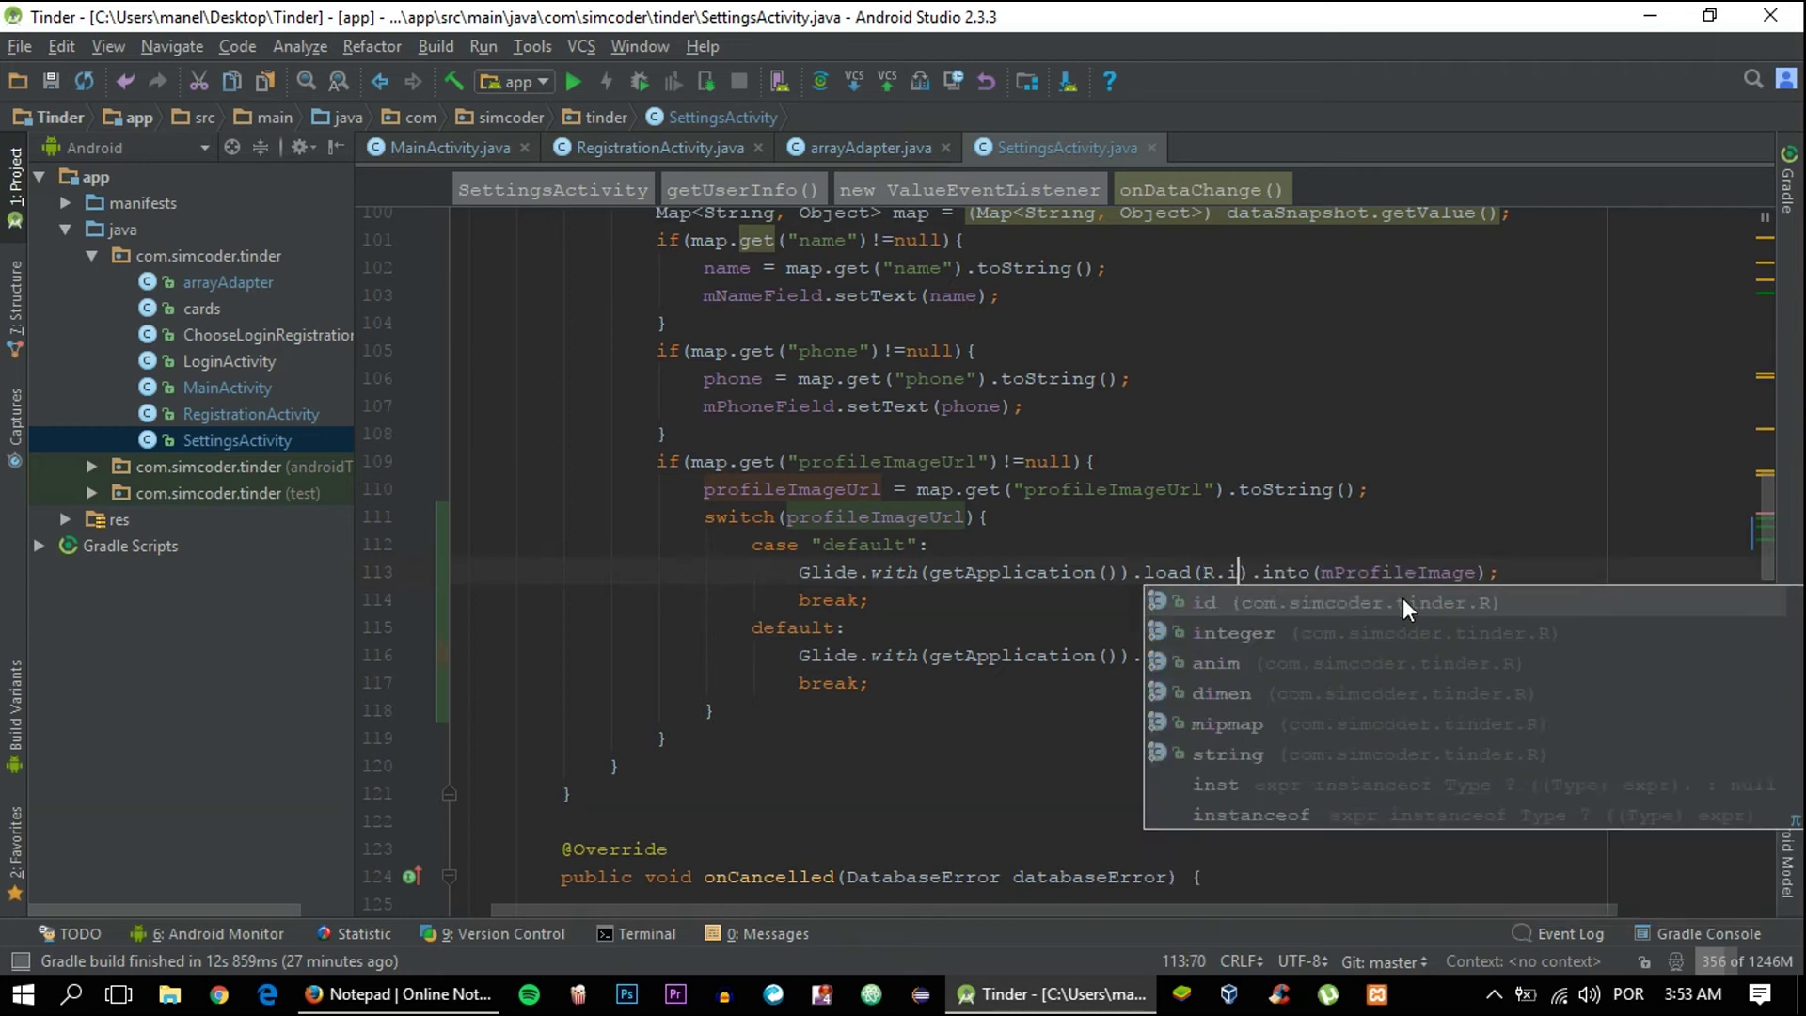
key("BackSpace")
type("mipmap")
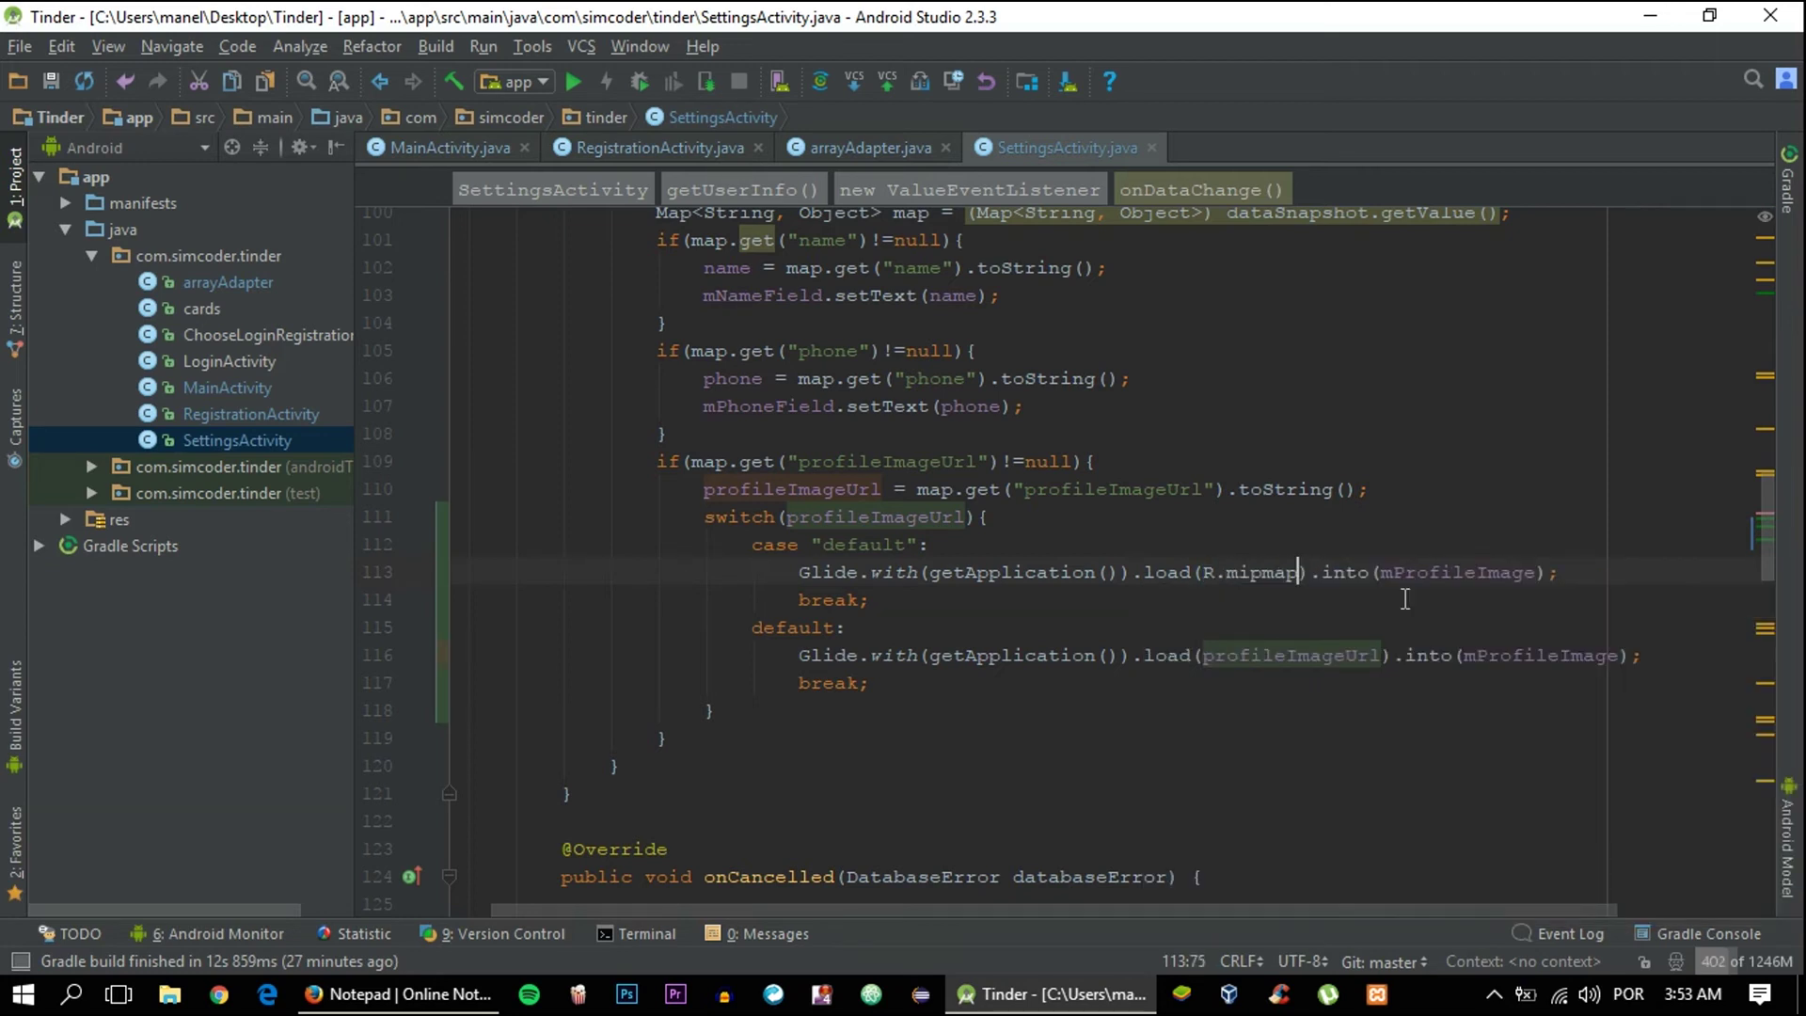
type(".ic")
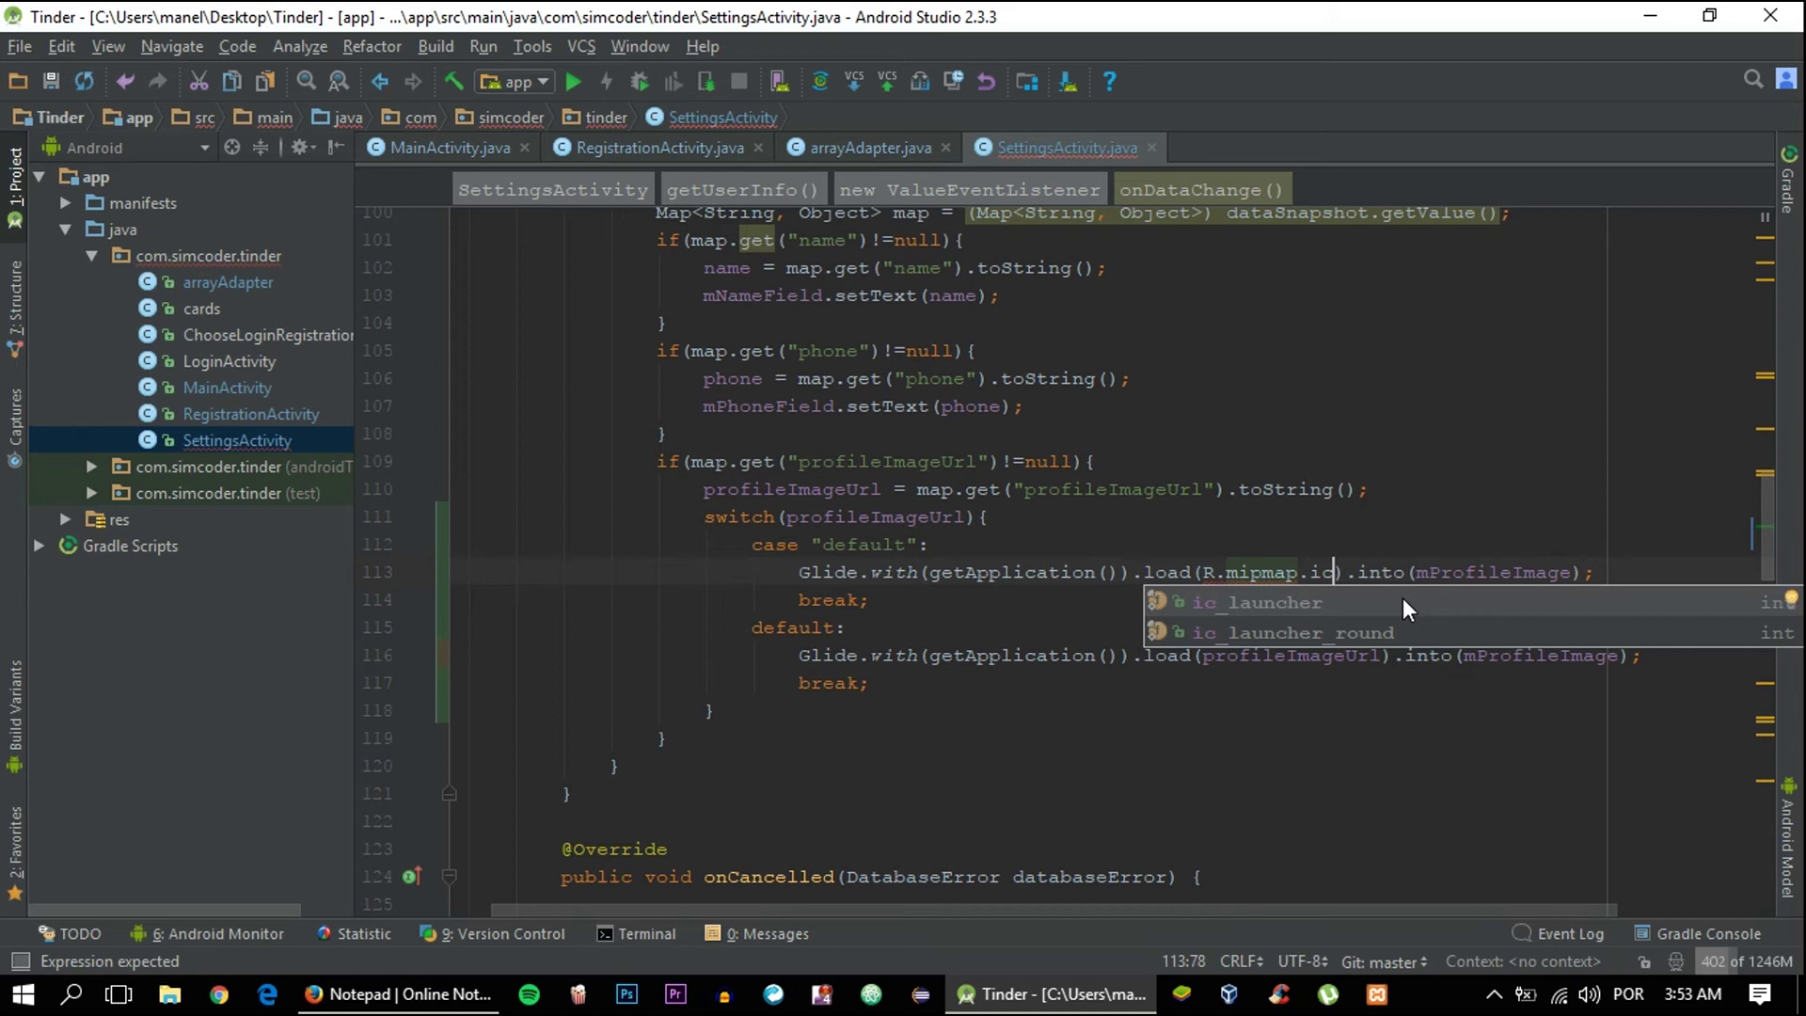
key("Return")
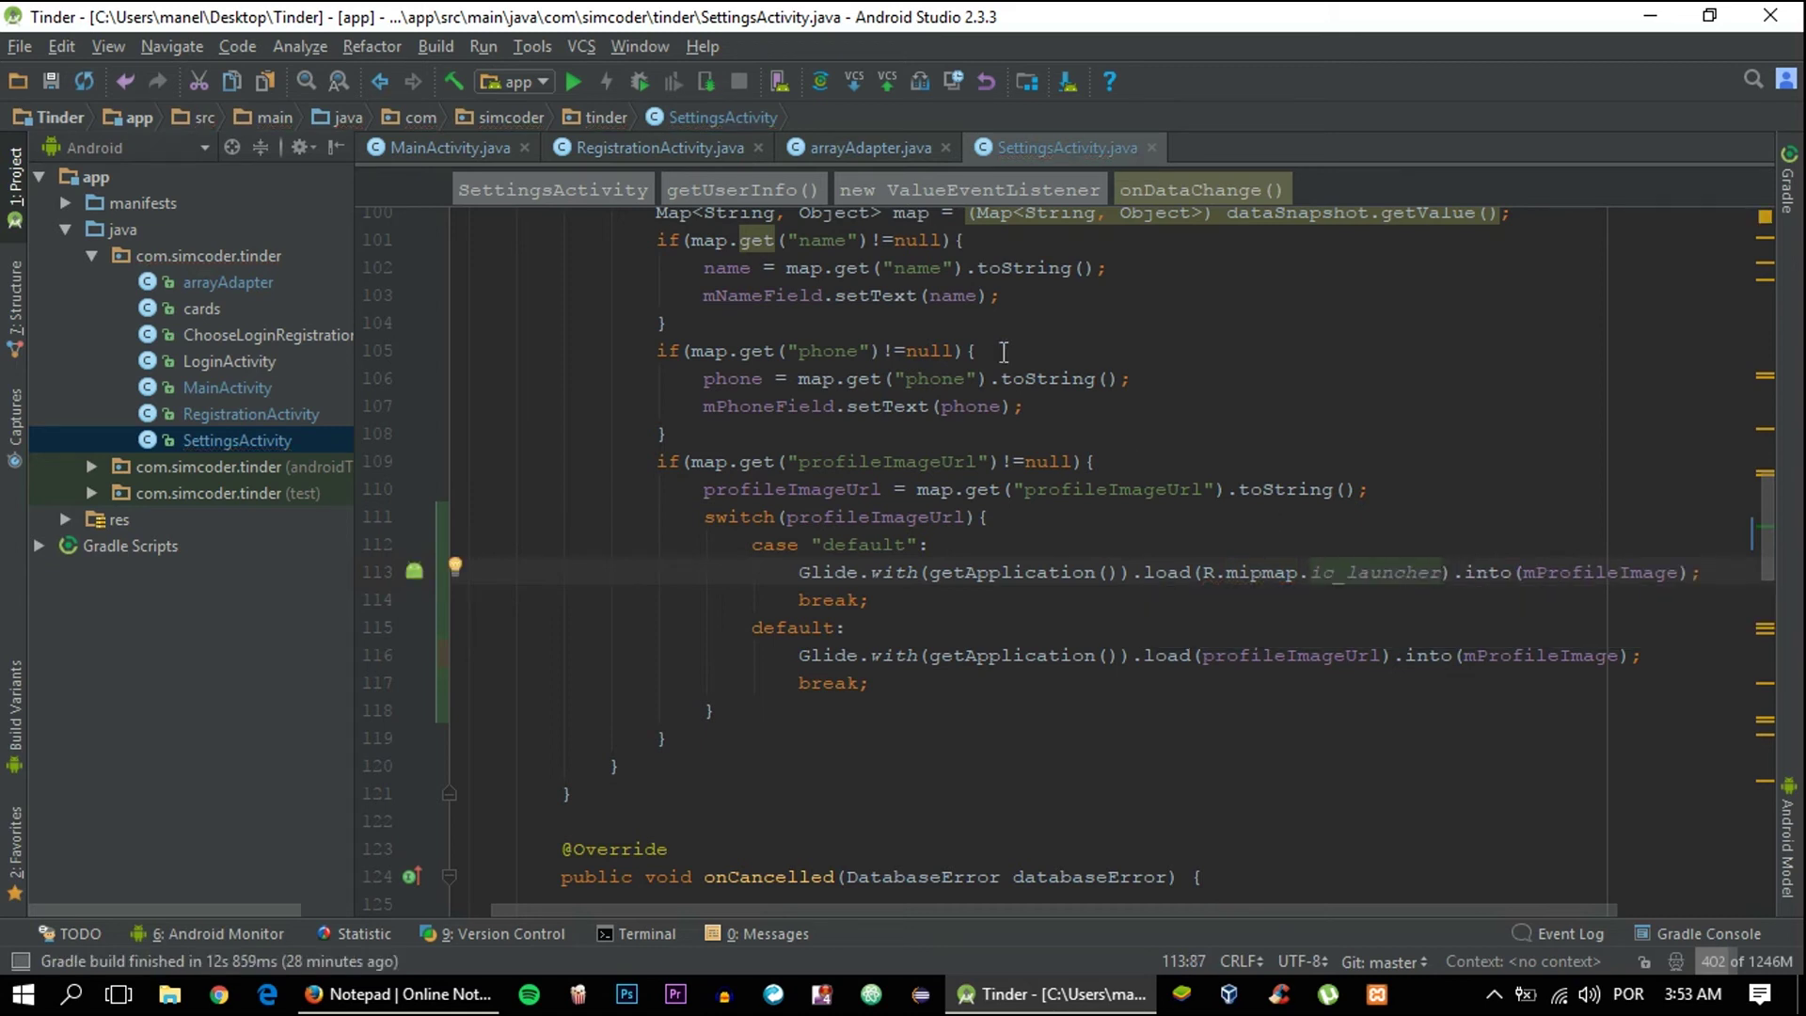
Compare how RegistrationActivity and MainActivity set profileImageUrl, then run the app on a device
left_click(818, 146)
left_click(838, 321)
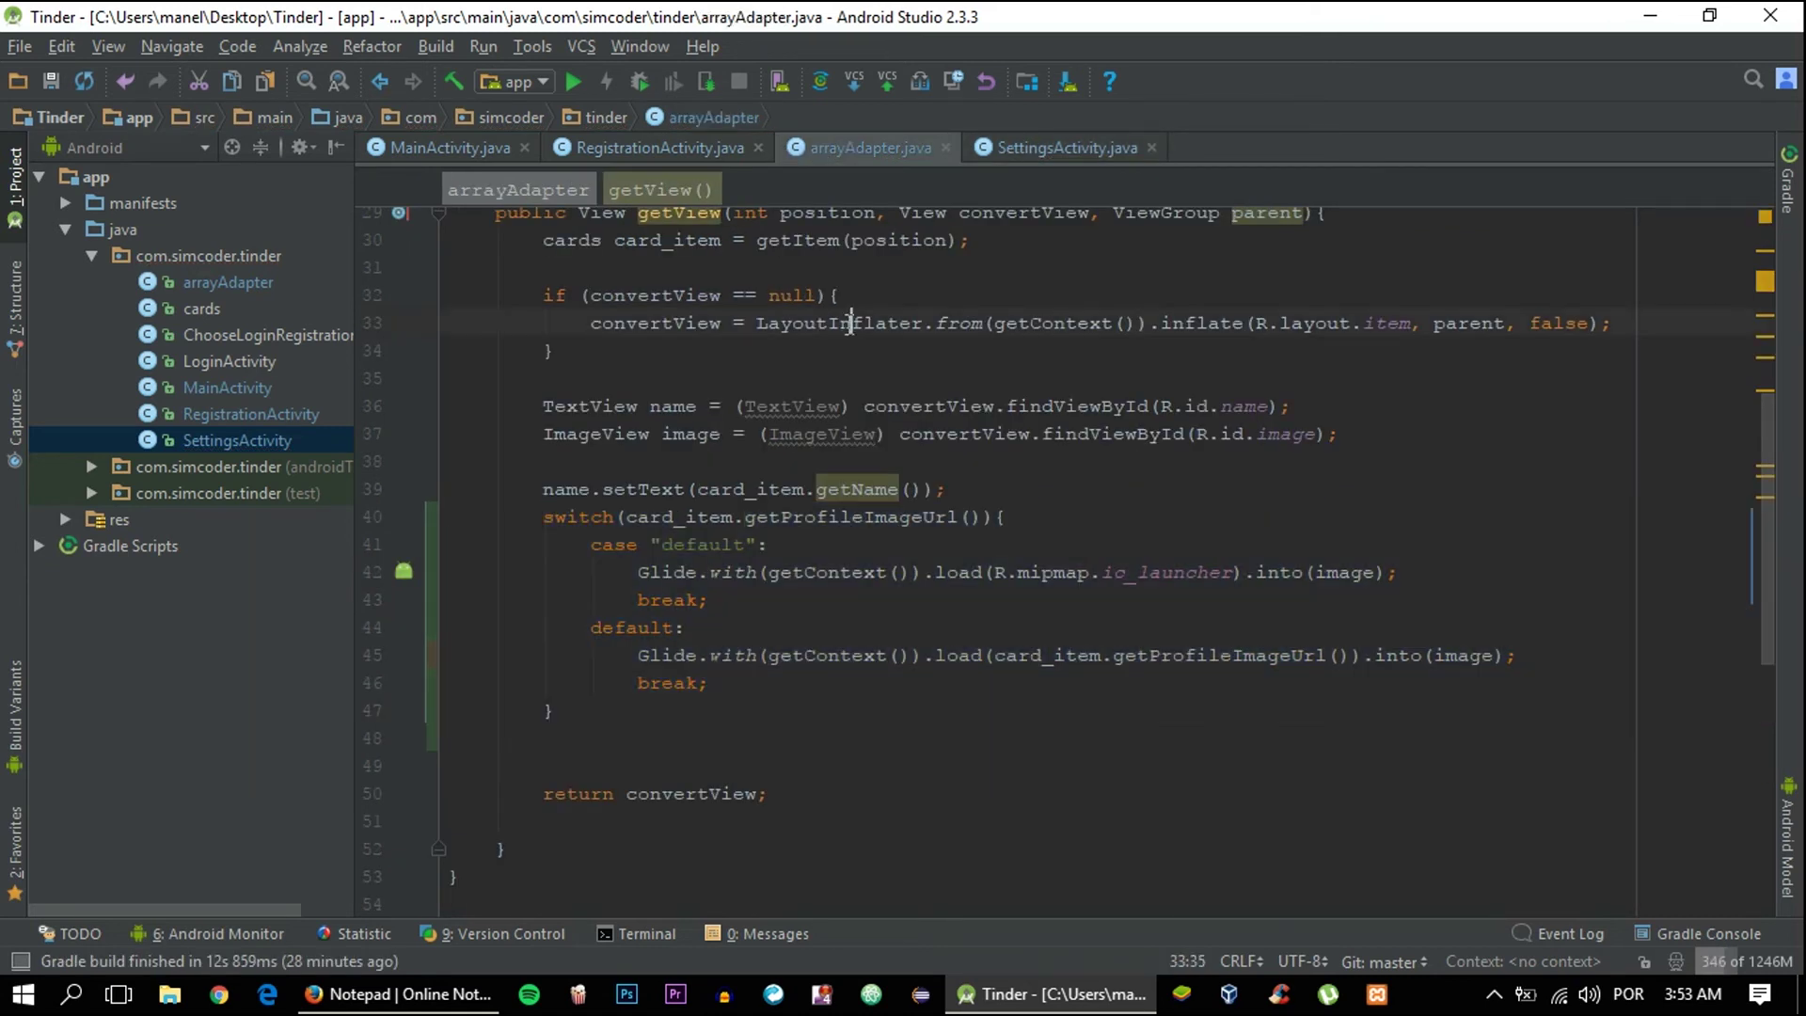
left_click(602, 151)
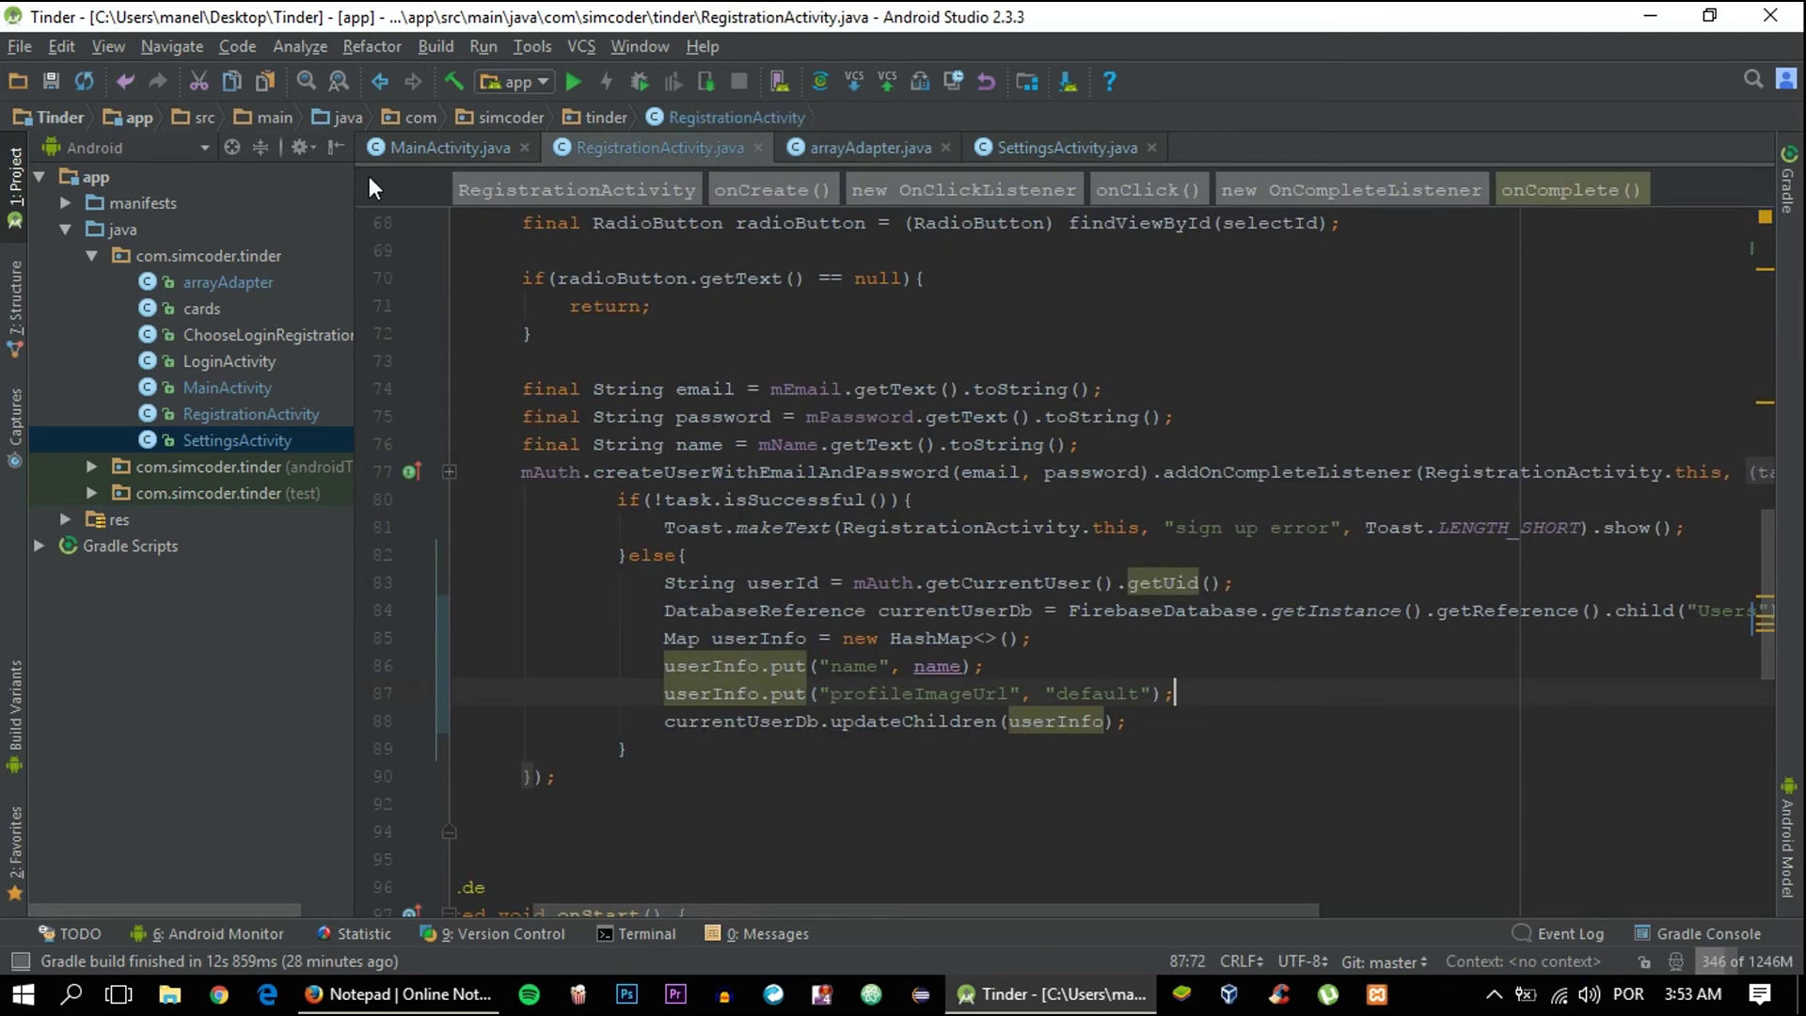
left_click(425, 147)
left_click(650, 146)
left_click(434, 147)
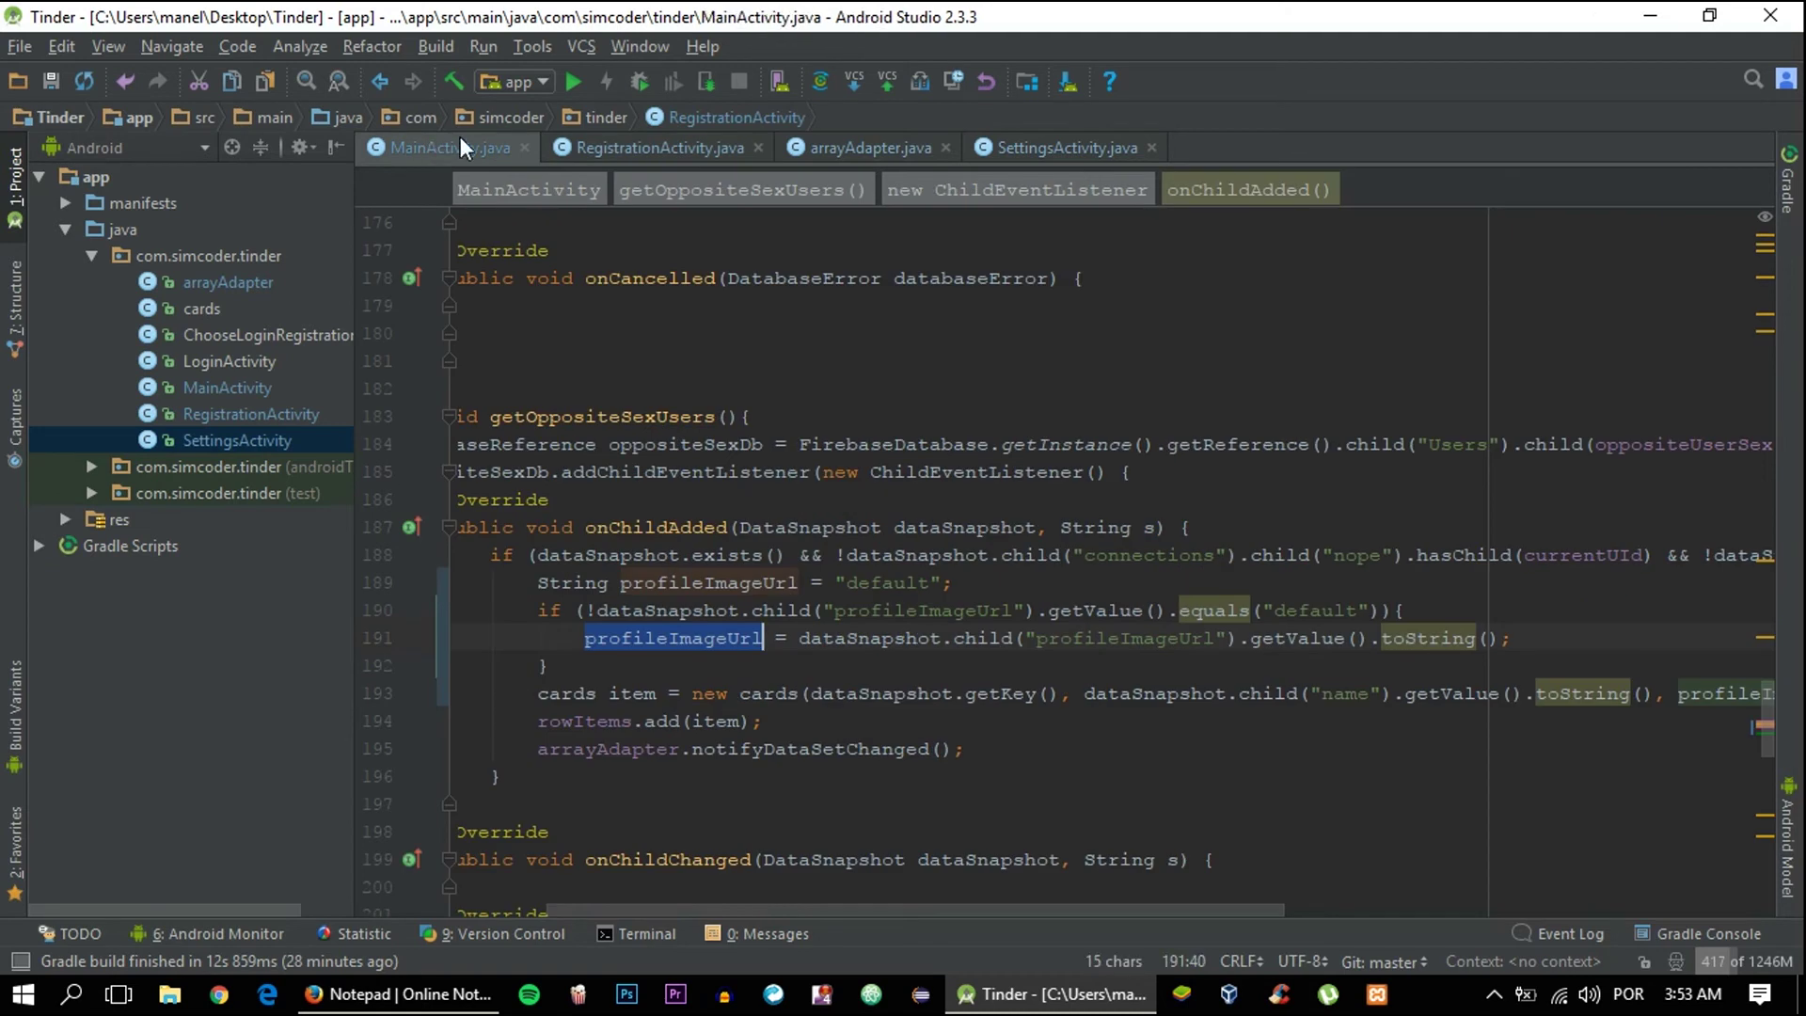
left_click(565, 83)
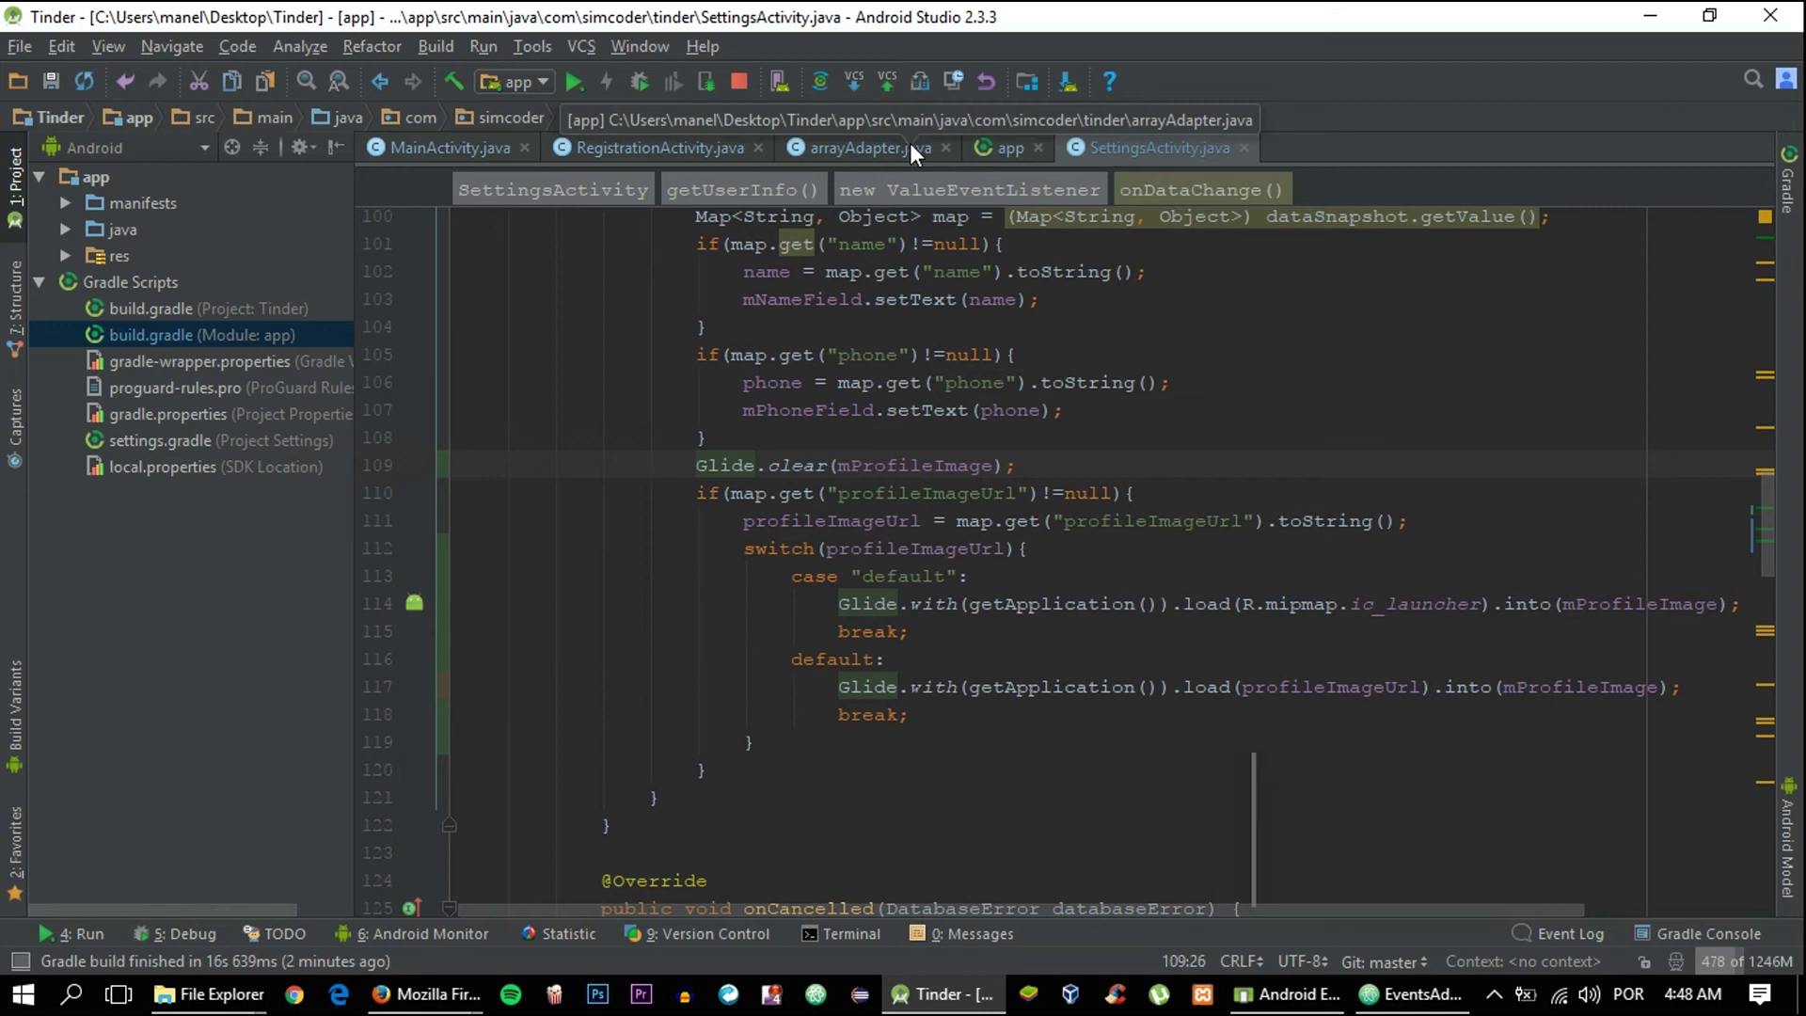
Confirm the app module's build.gradle lists the Glide 3.7.0 dependency
left_click(986, 149)
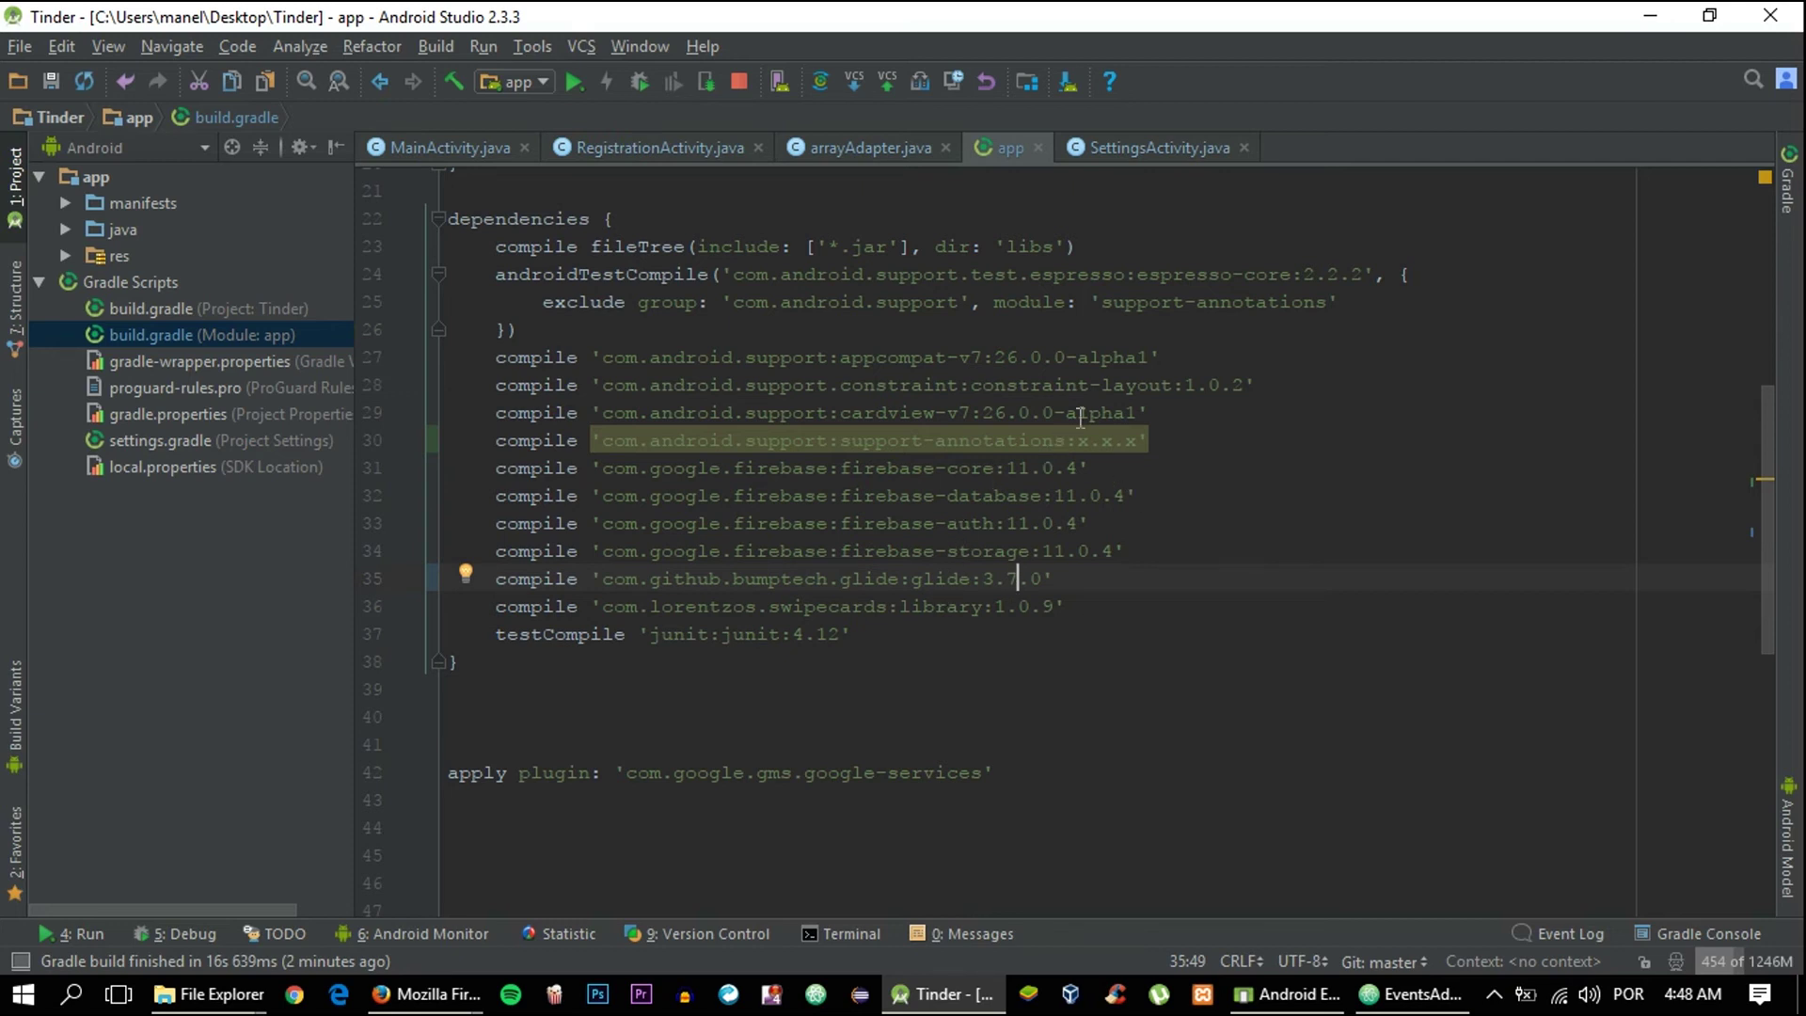
Add Glide.clear(image) before the default Glide load in arrayAdapter.java
left_click(846, 143)
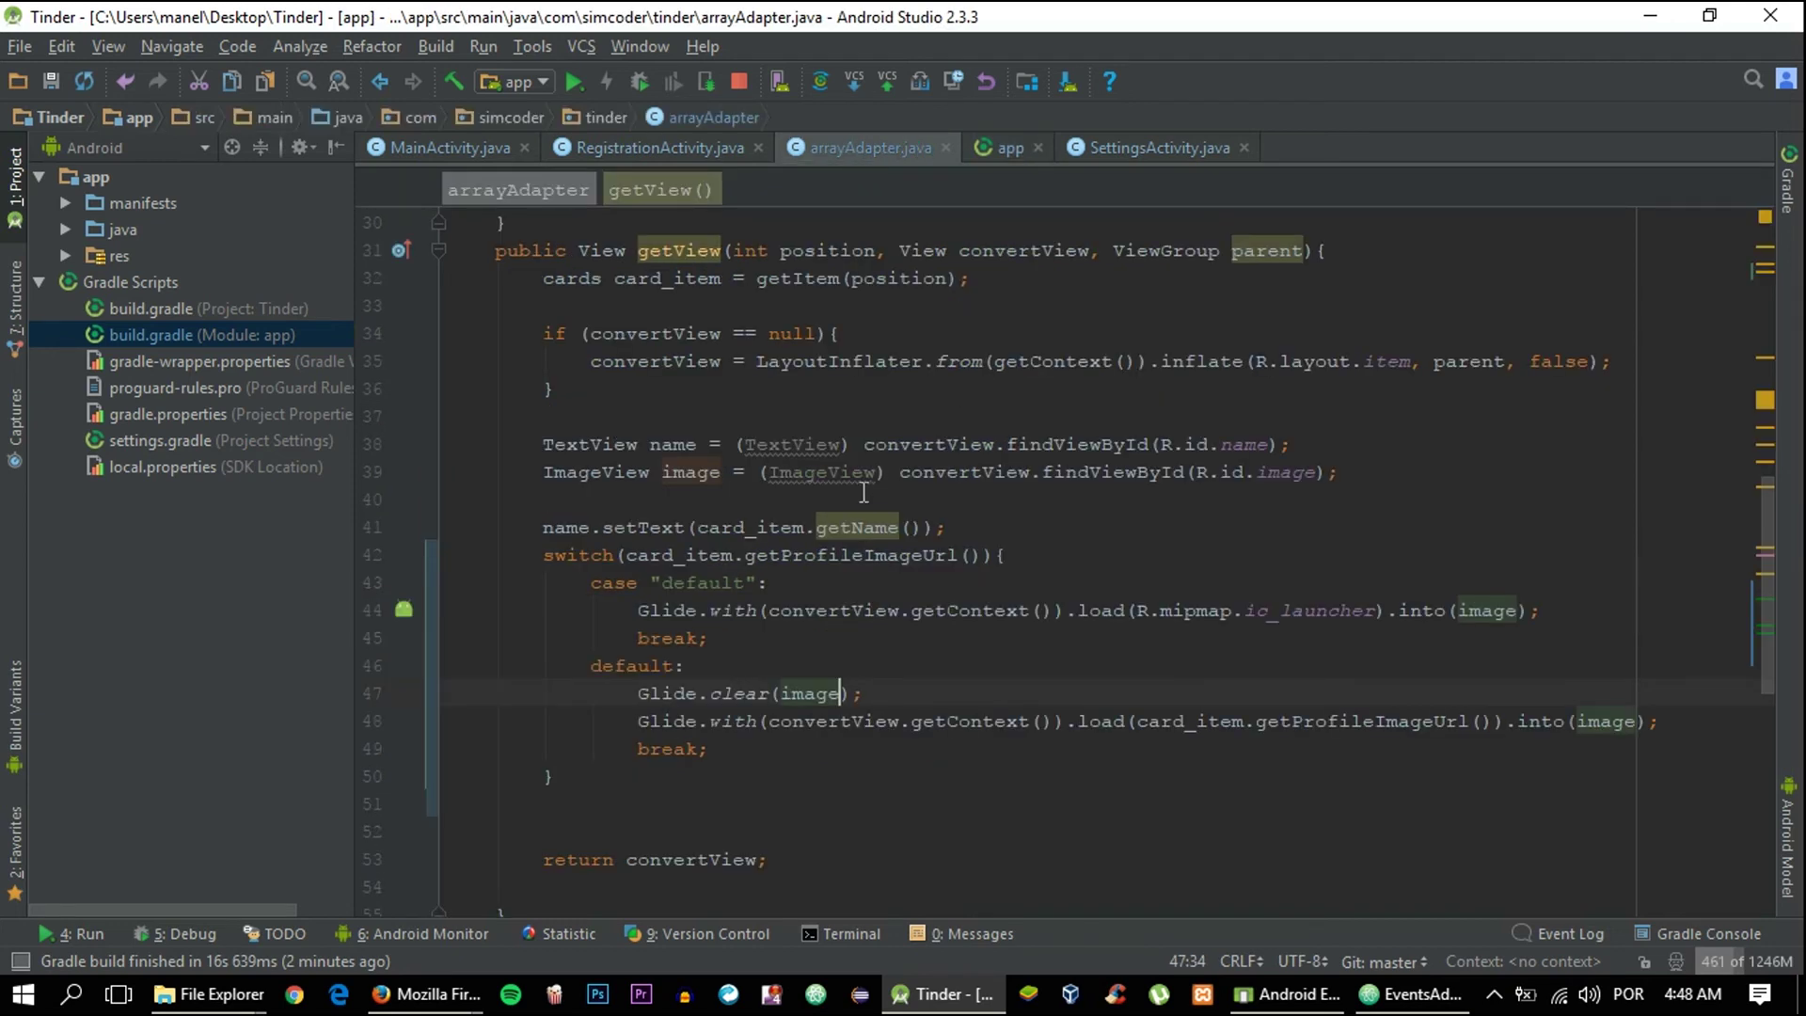
scroll(829, 582, "down", 1)
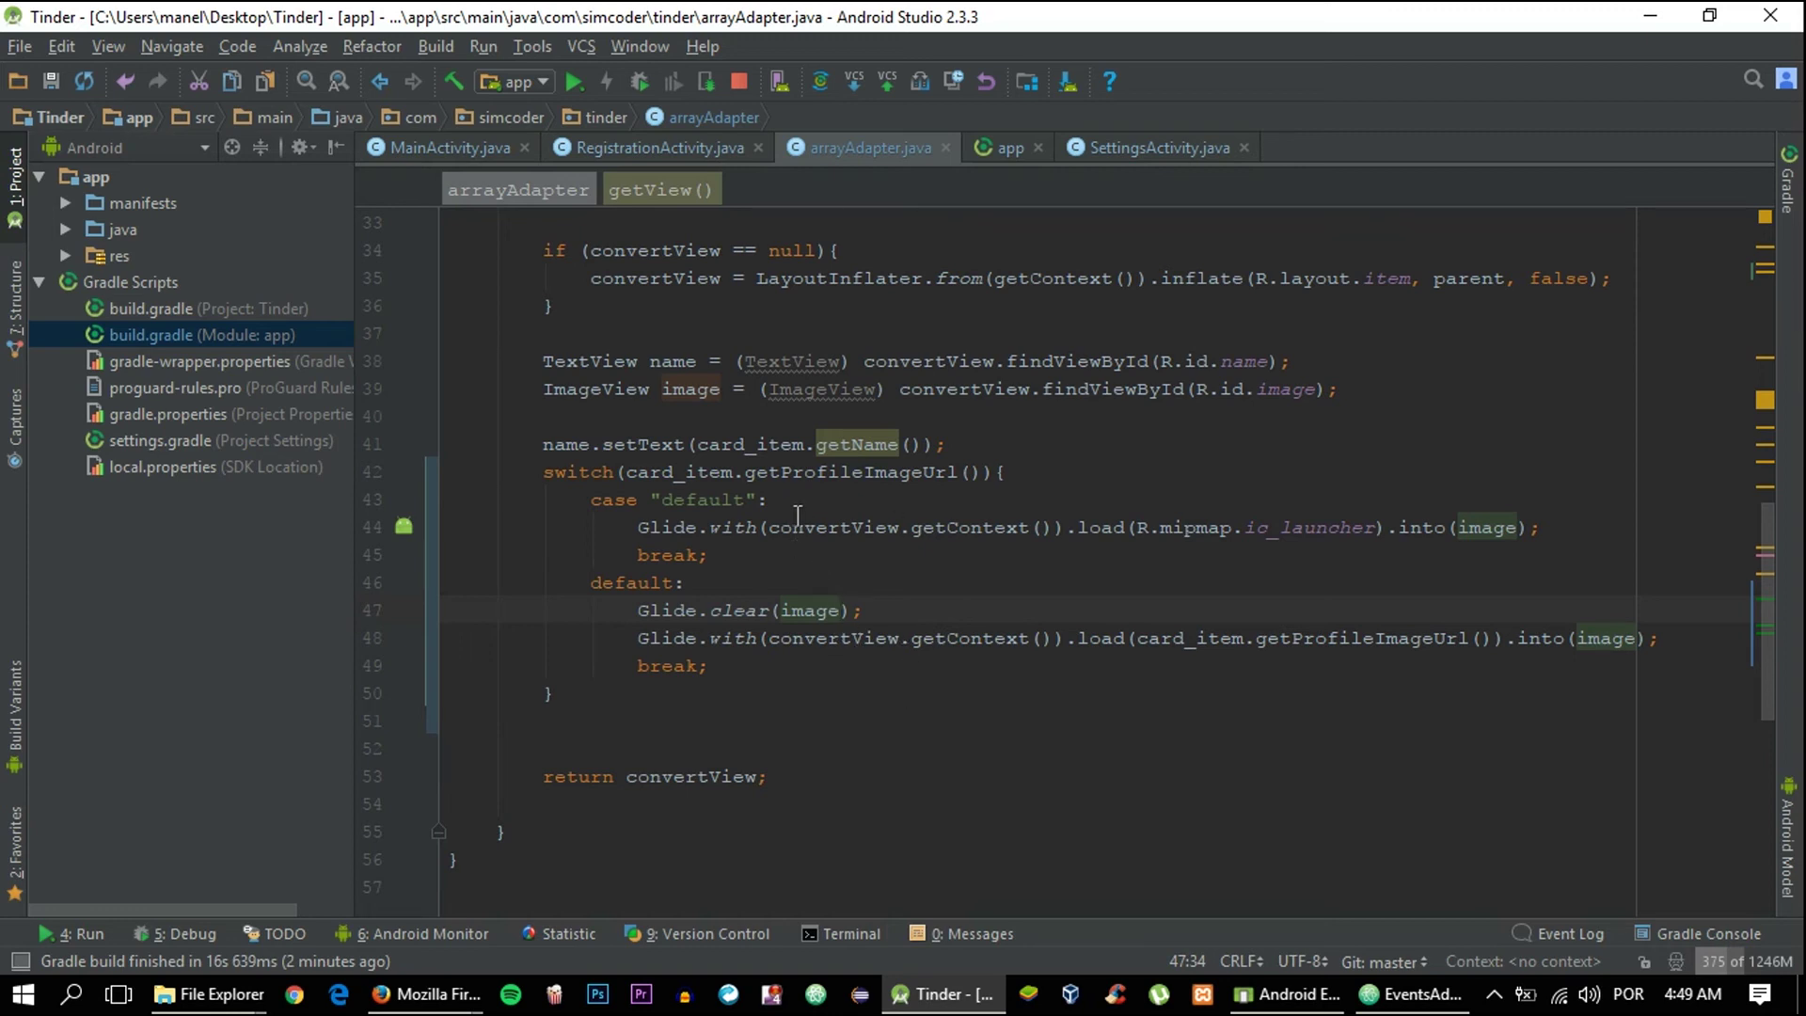
left_click(818, 638)
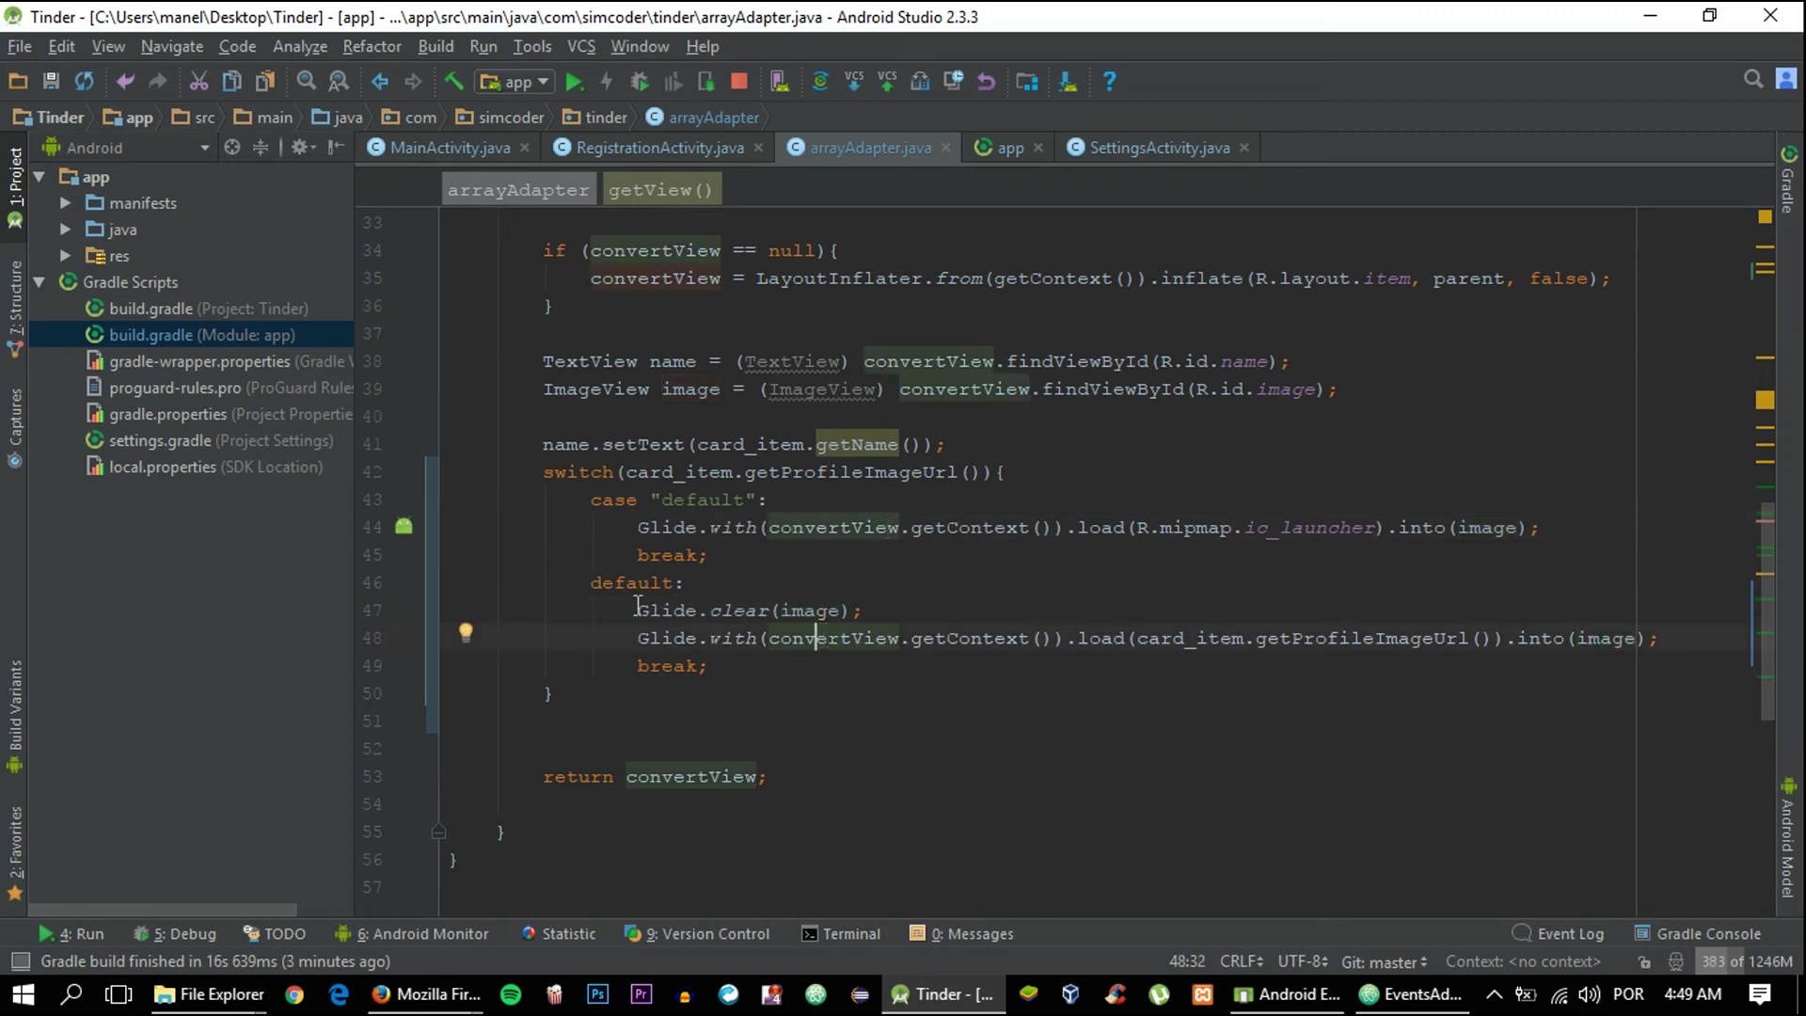
left_click_drag(635, 609, 862, 610)
left_click(804, 609)
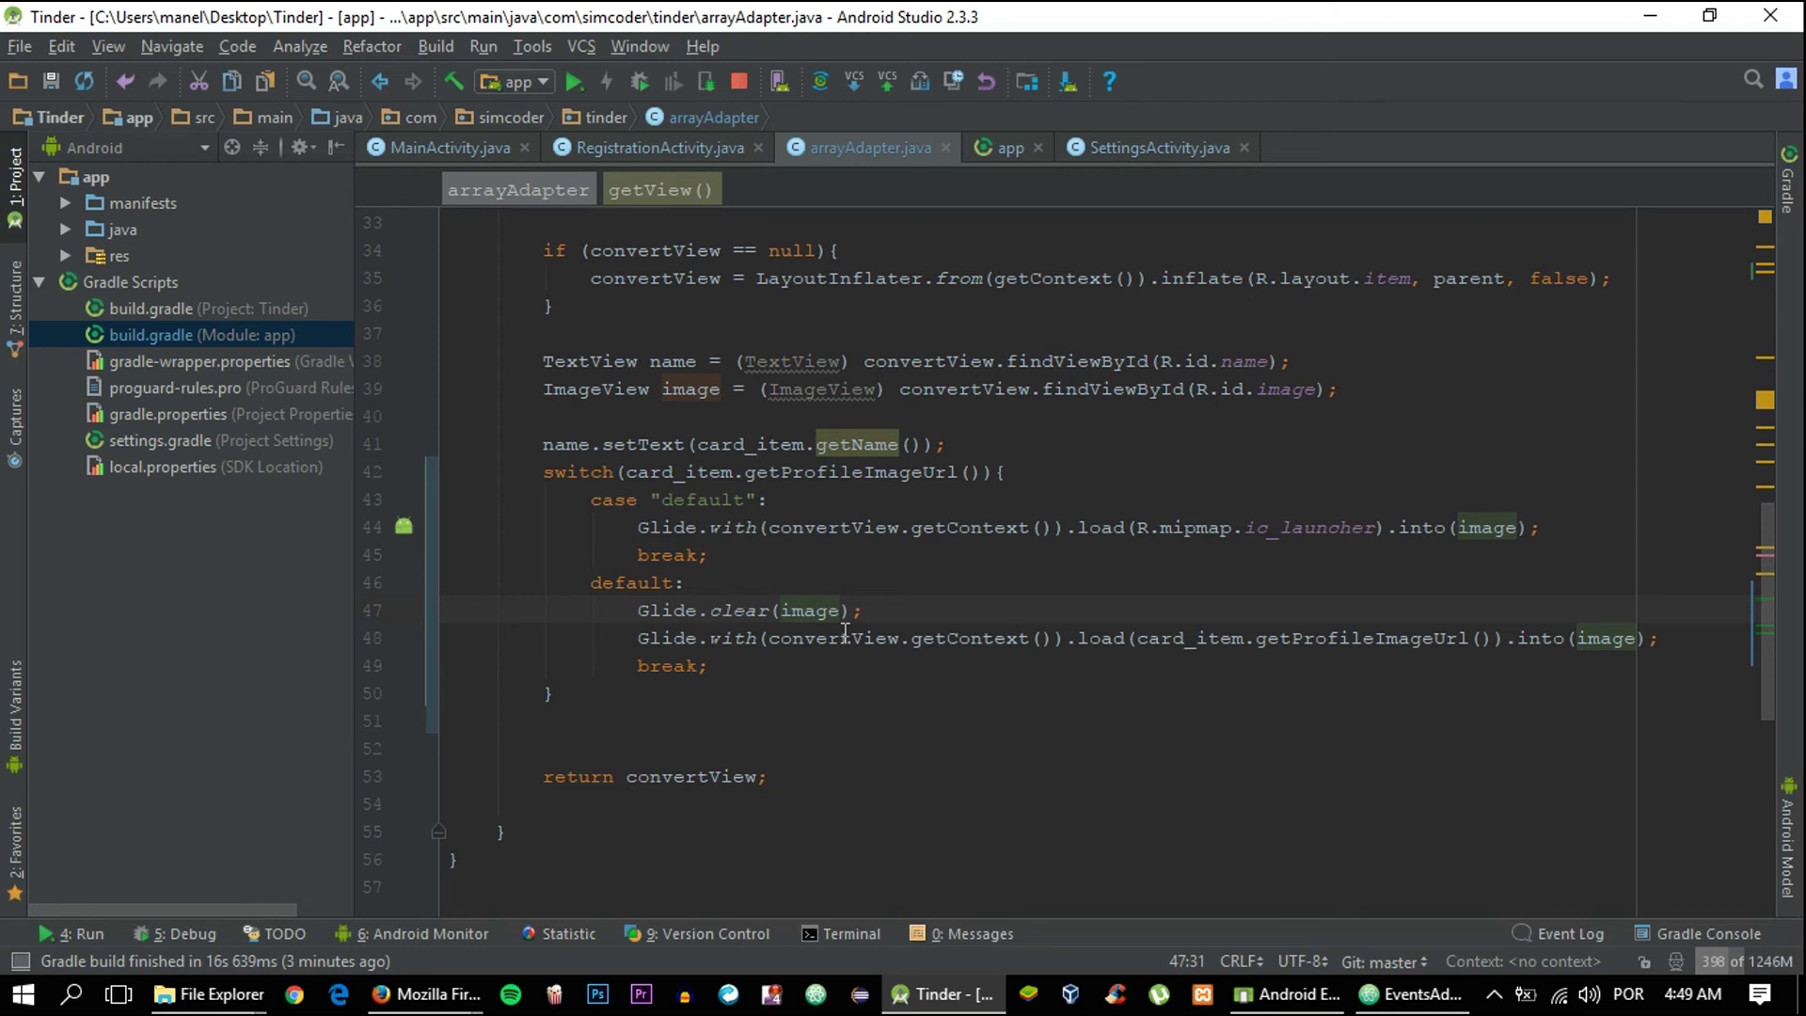
left_click(1141, 149)
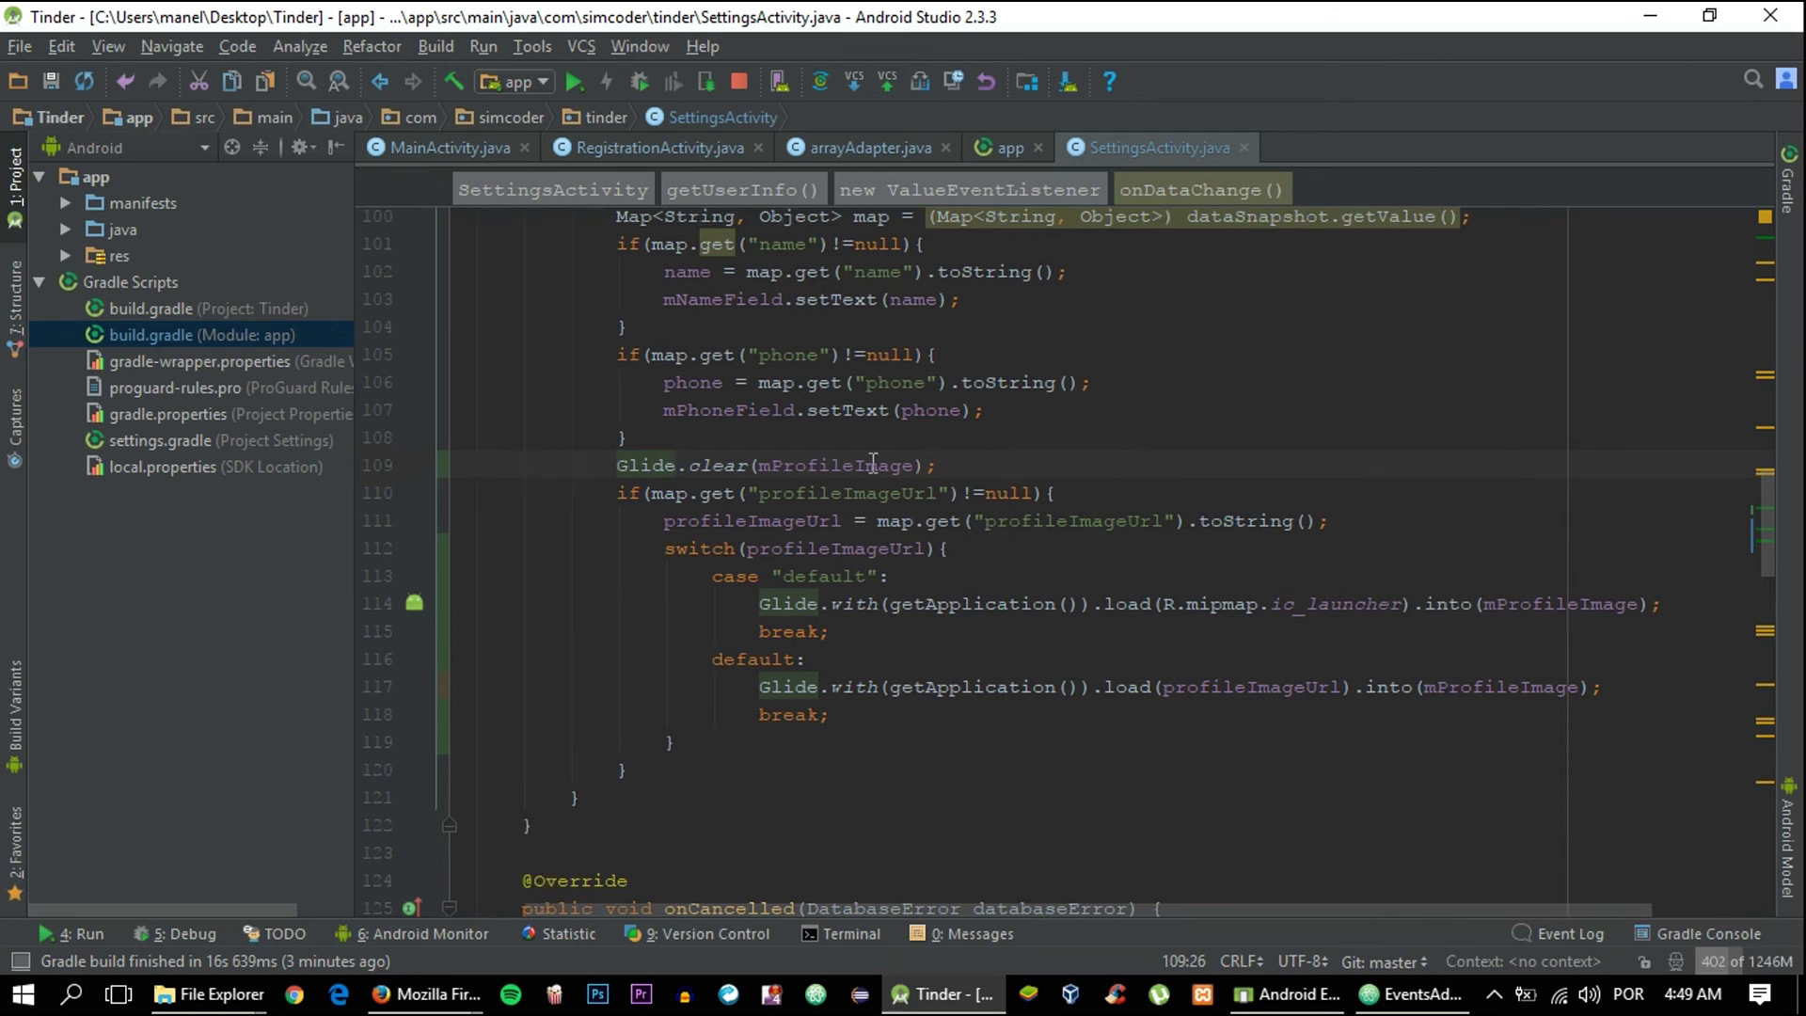
Review SettingsActivity's Glide.clear line, then place the emulator's Tinder login screen over the code
left_click(607, 465)
left_click_drag(606, 466, 937, 465)
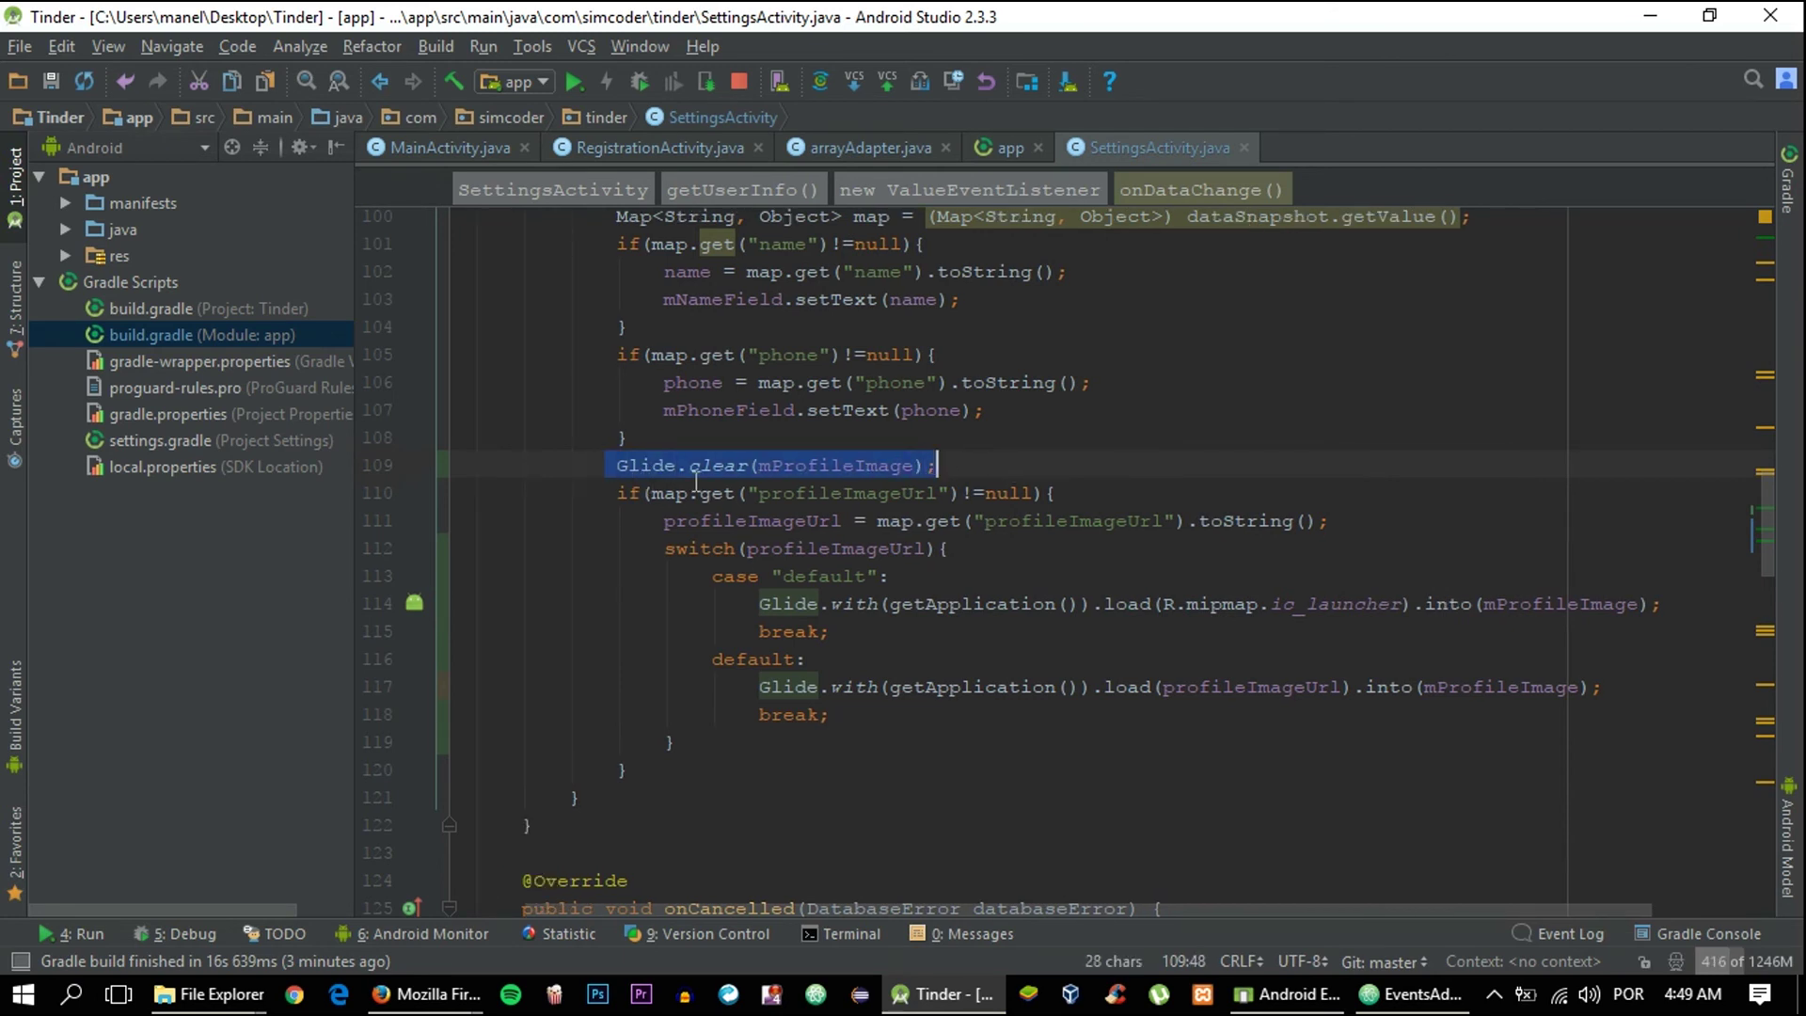
left_click(953, 631)
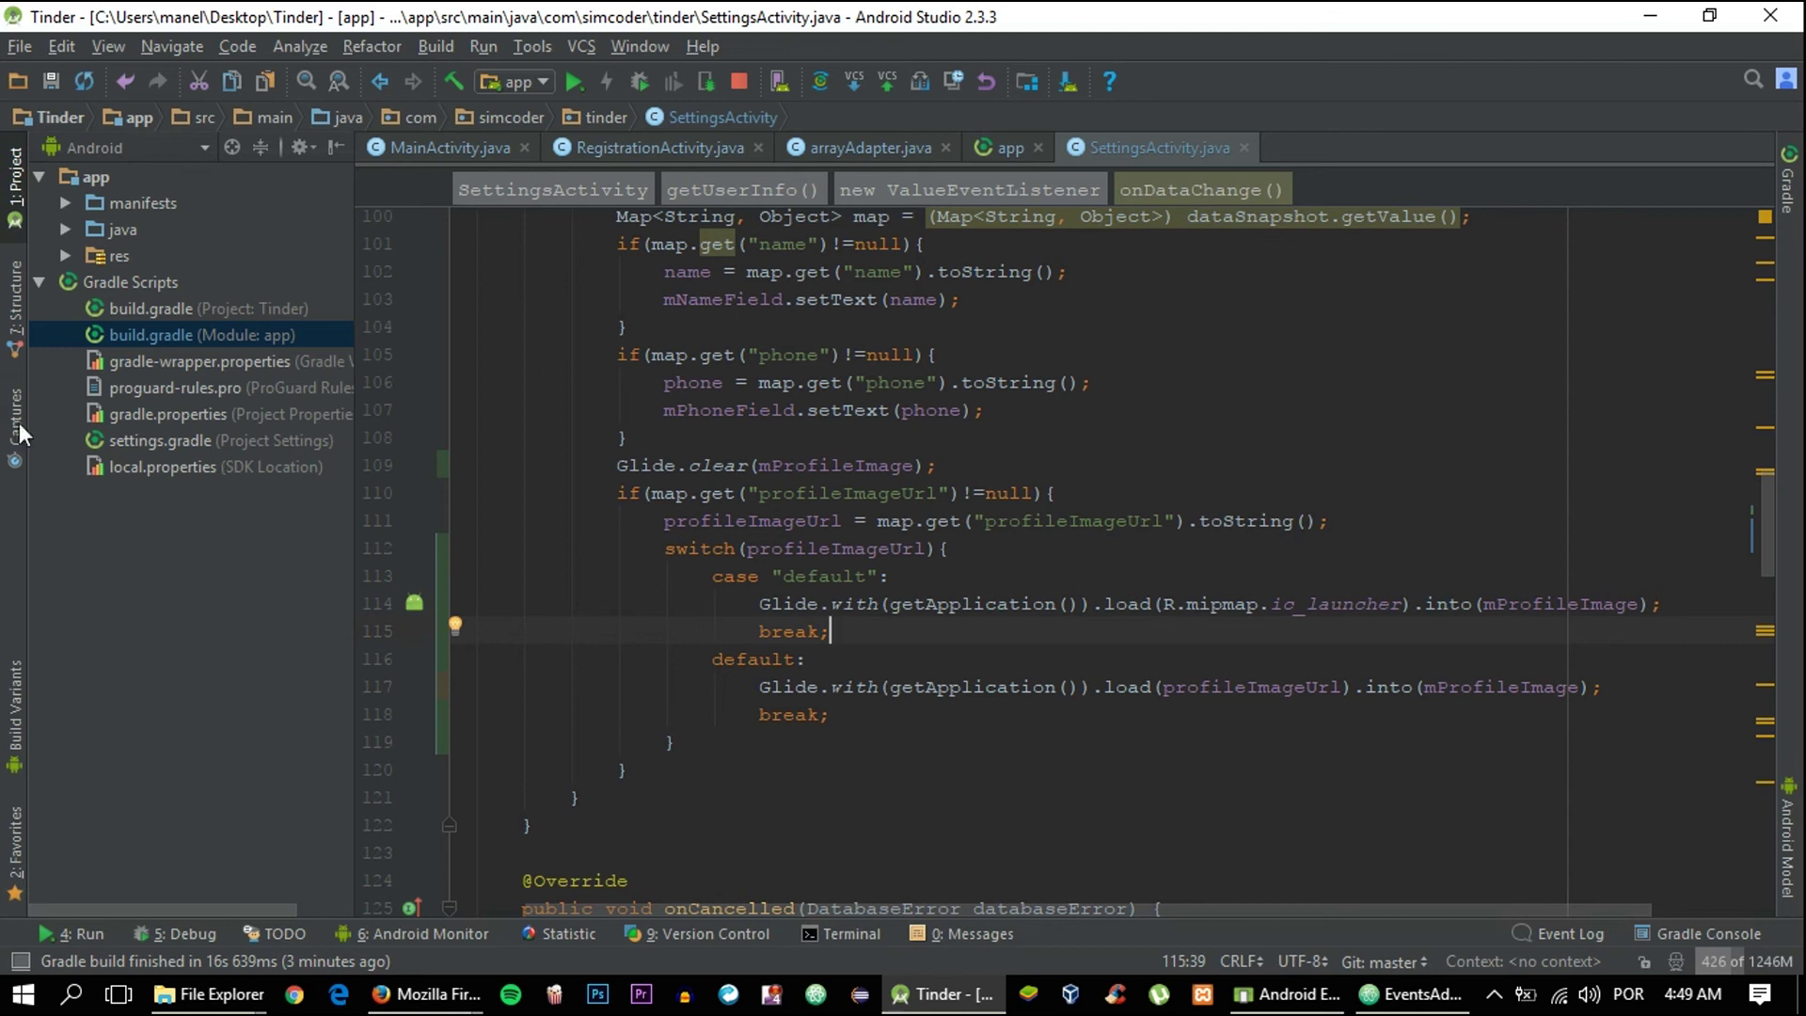
key("alt+Tab")
left_click_drag(584, 274, 1114, 86)
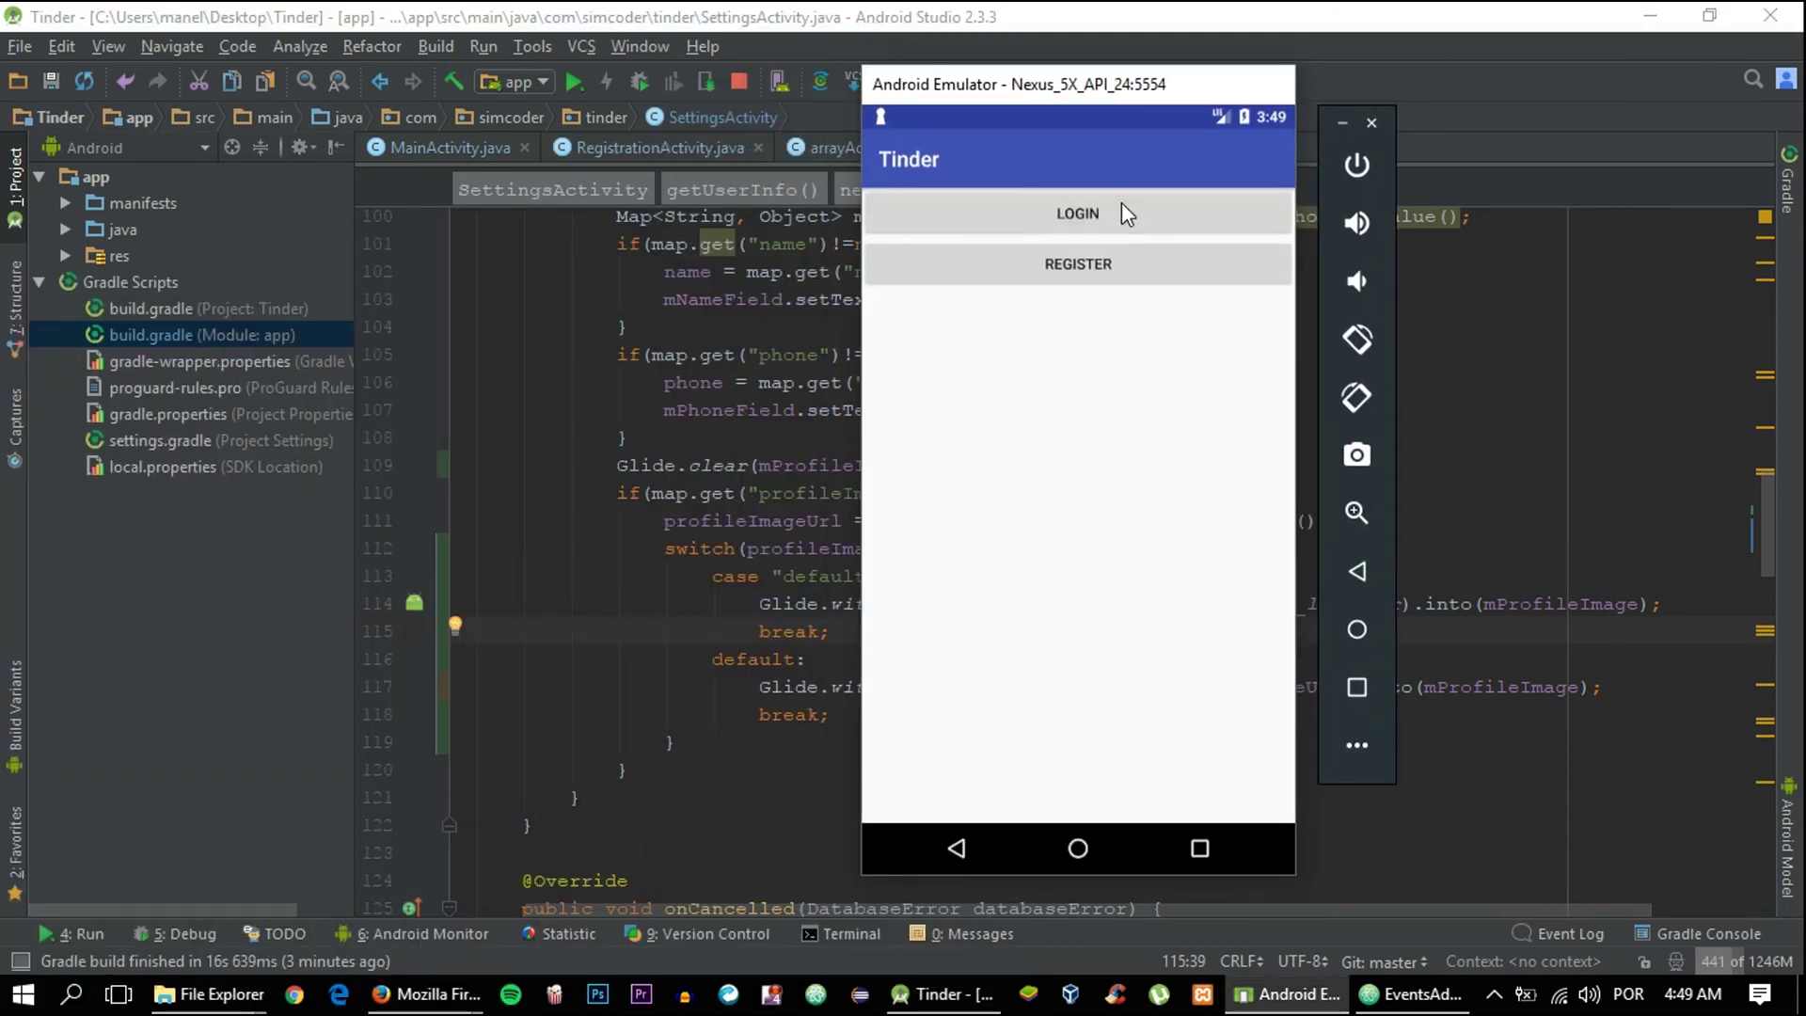
left_click(1123, 212)
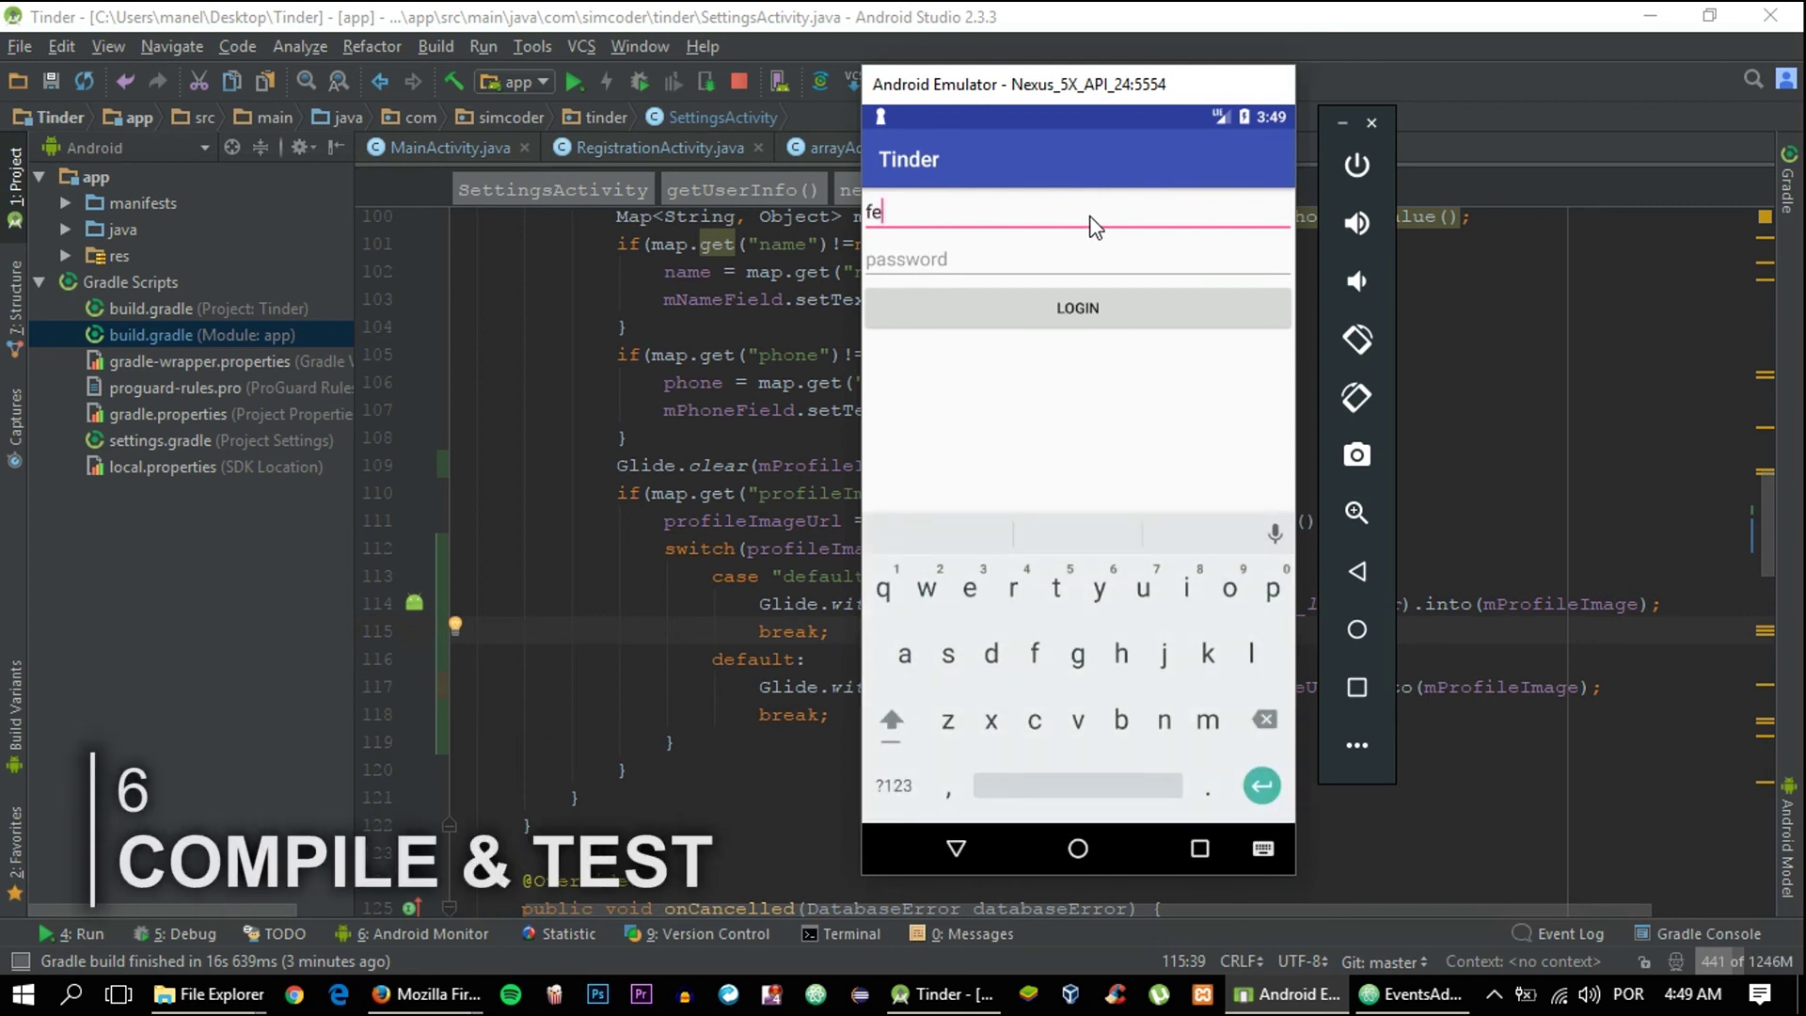
type("femlae")
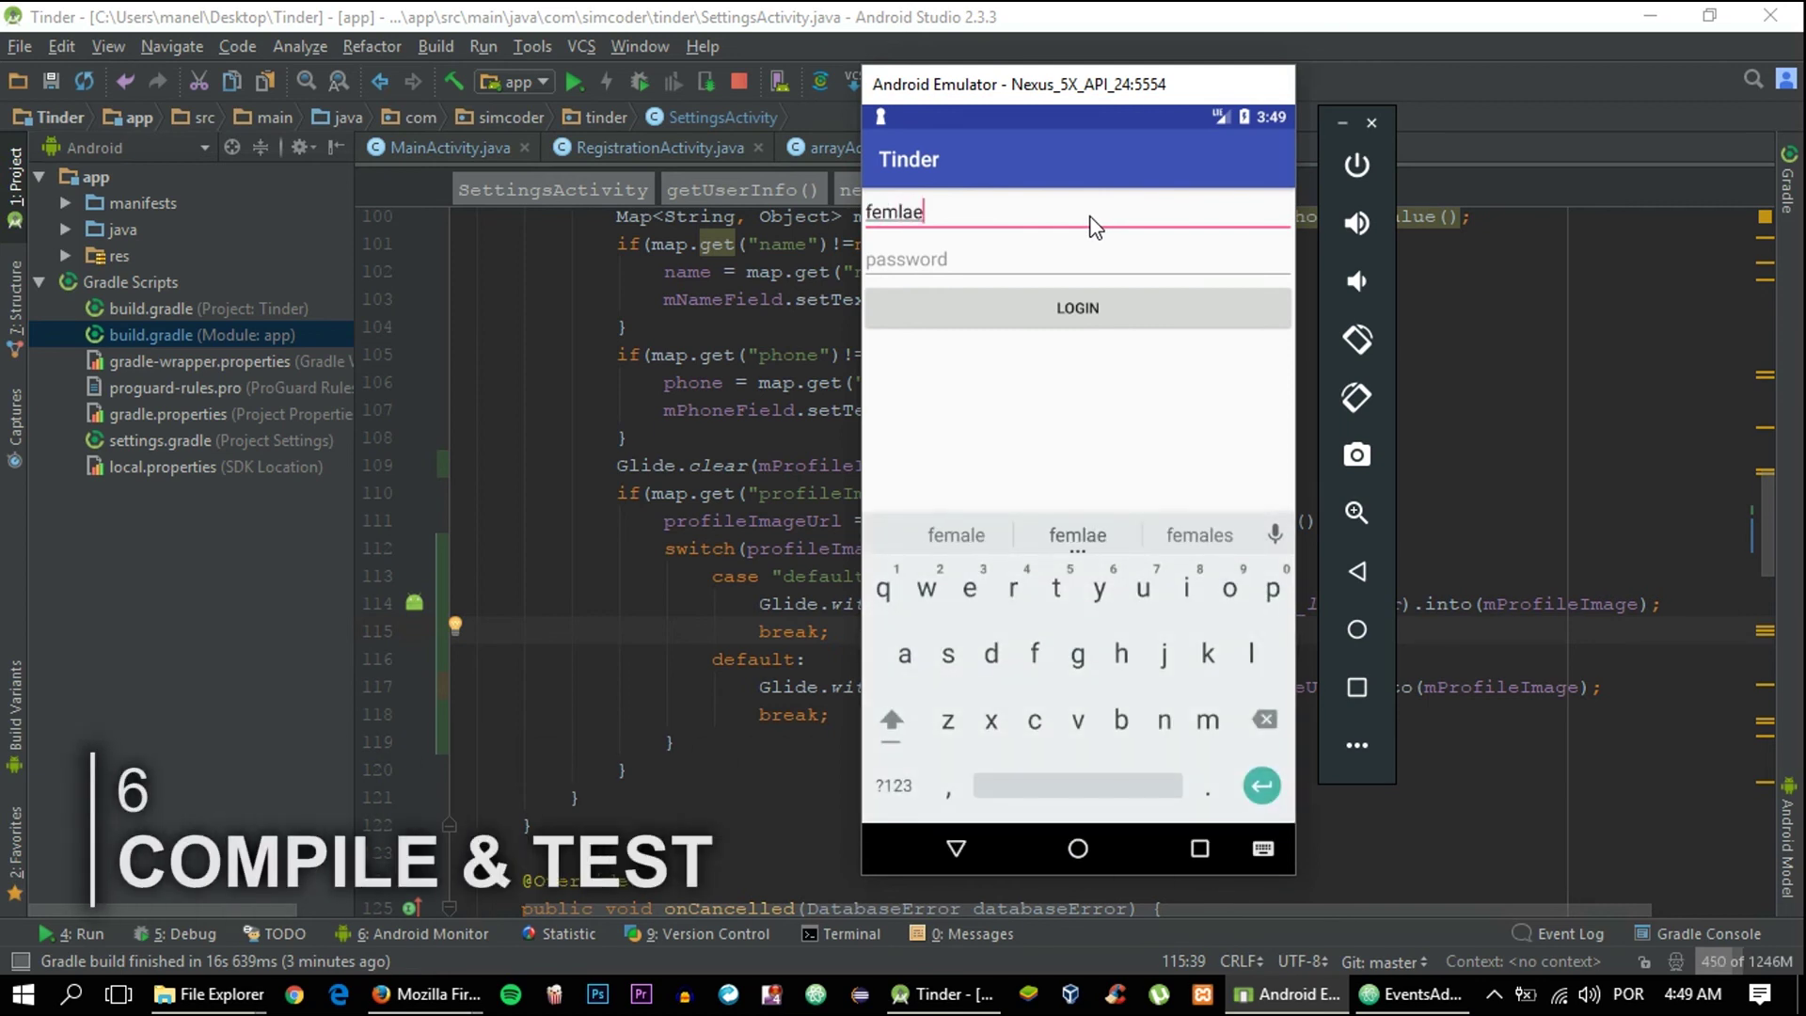
key("BackSpace")
key("BackSpace")
key("BackSpace")
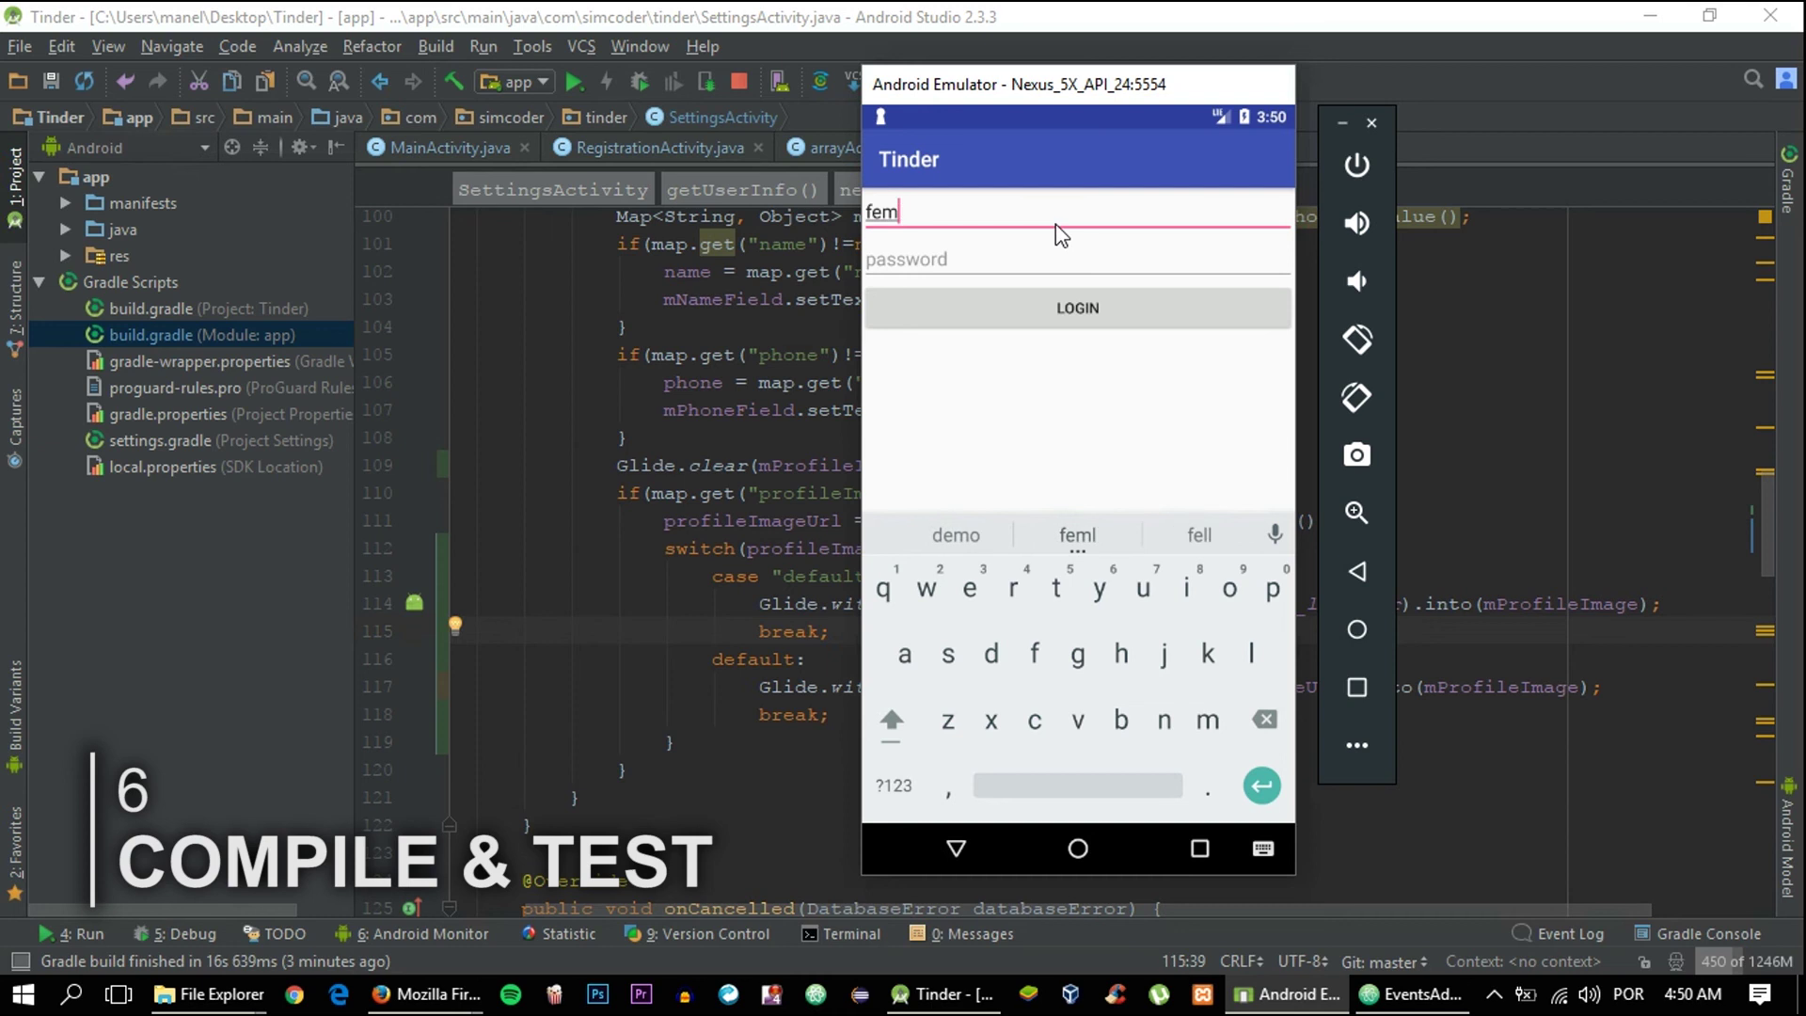
type("ale")
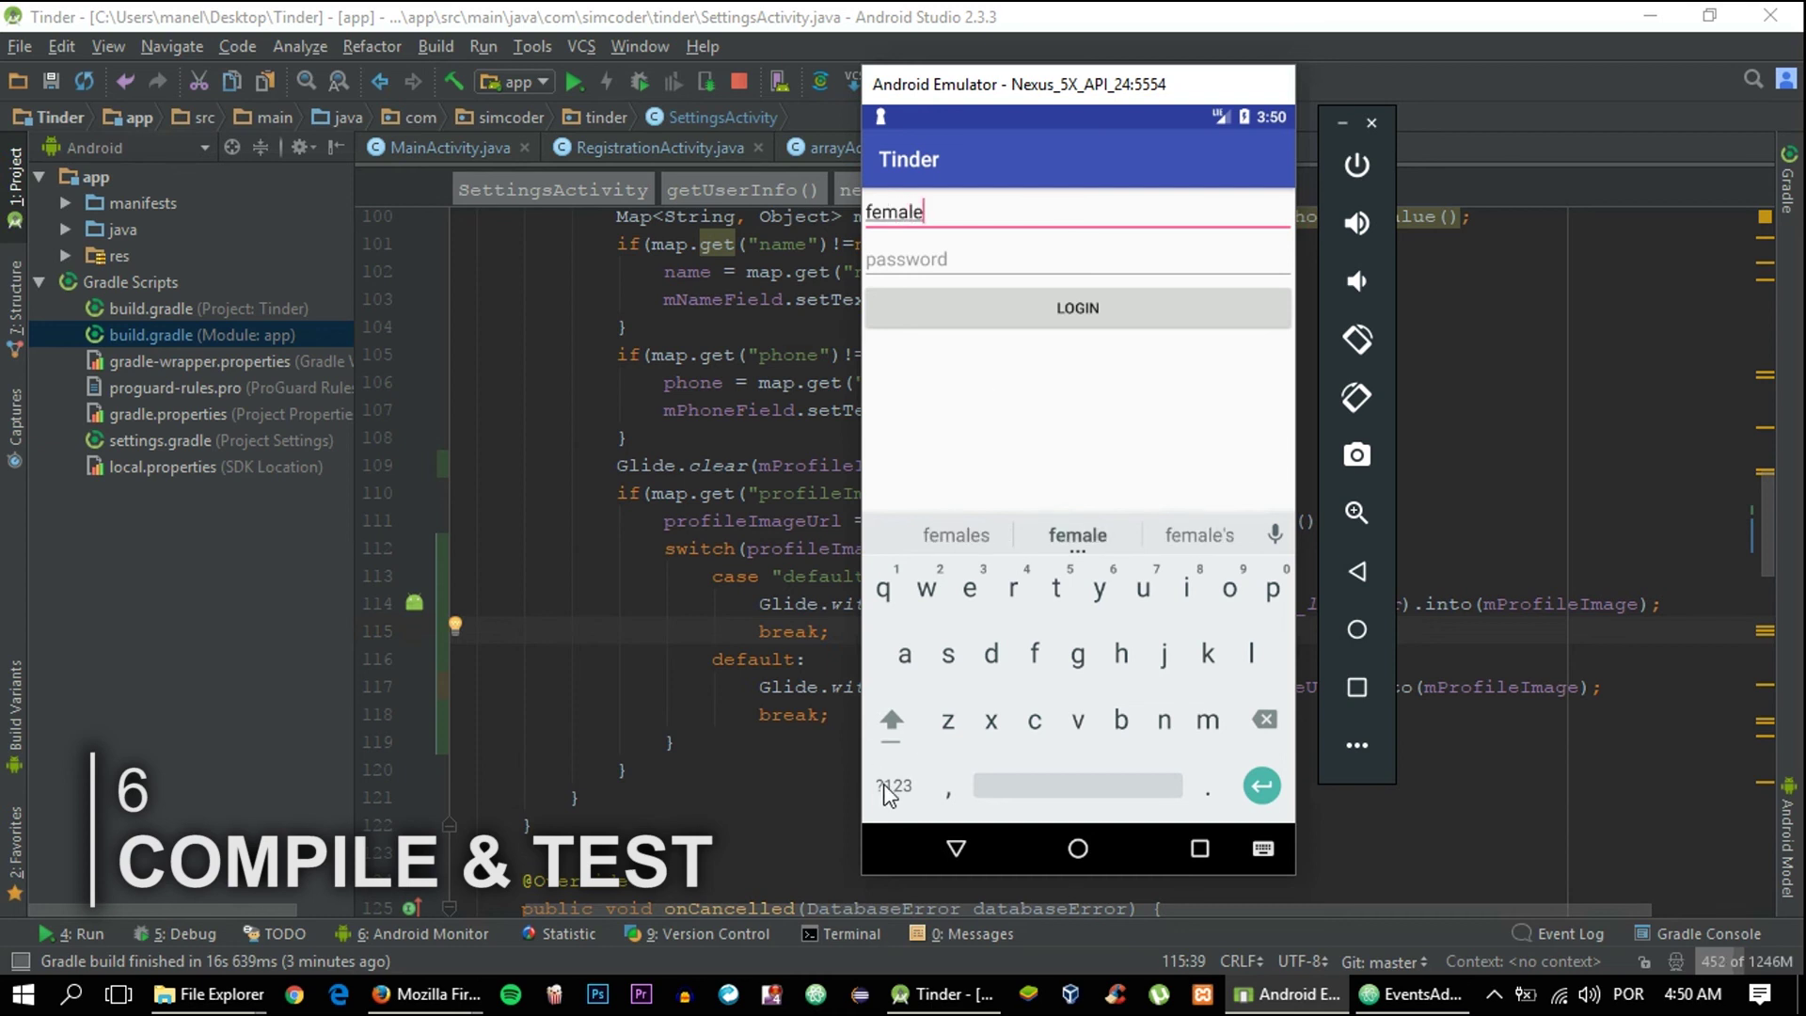
left_click(894, 785)
left_click(905, 656)
type("female")
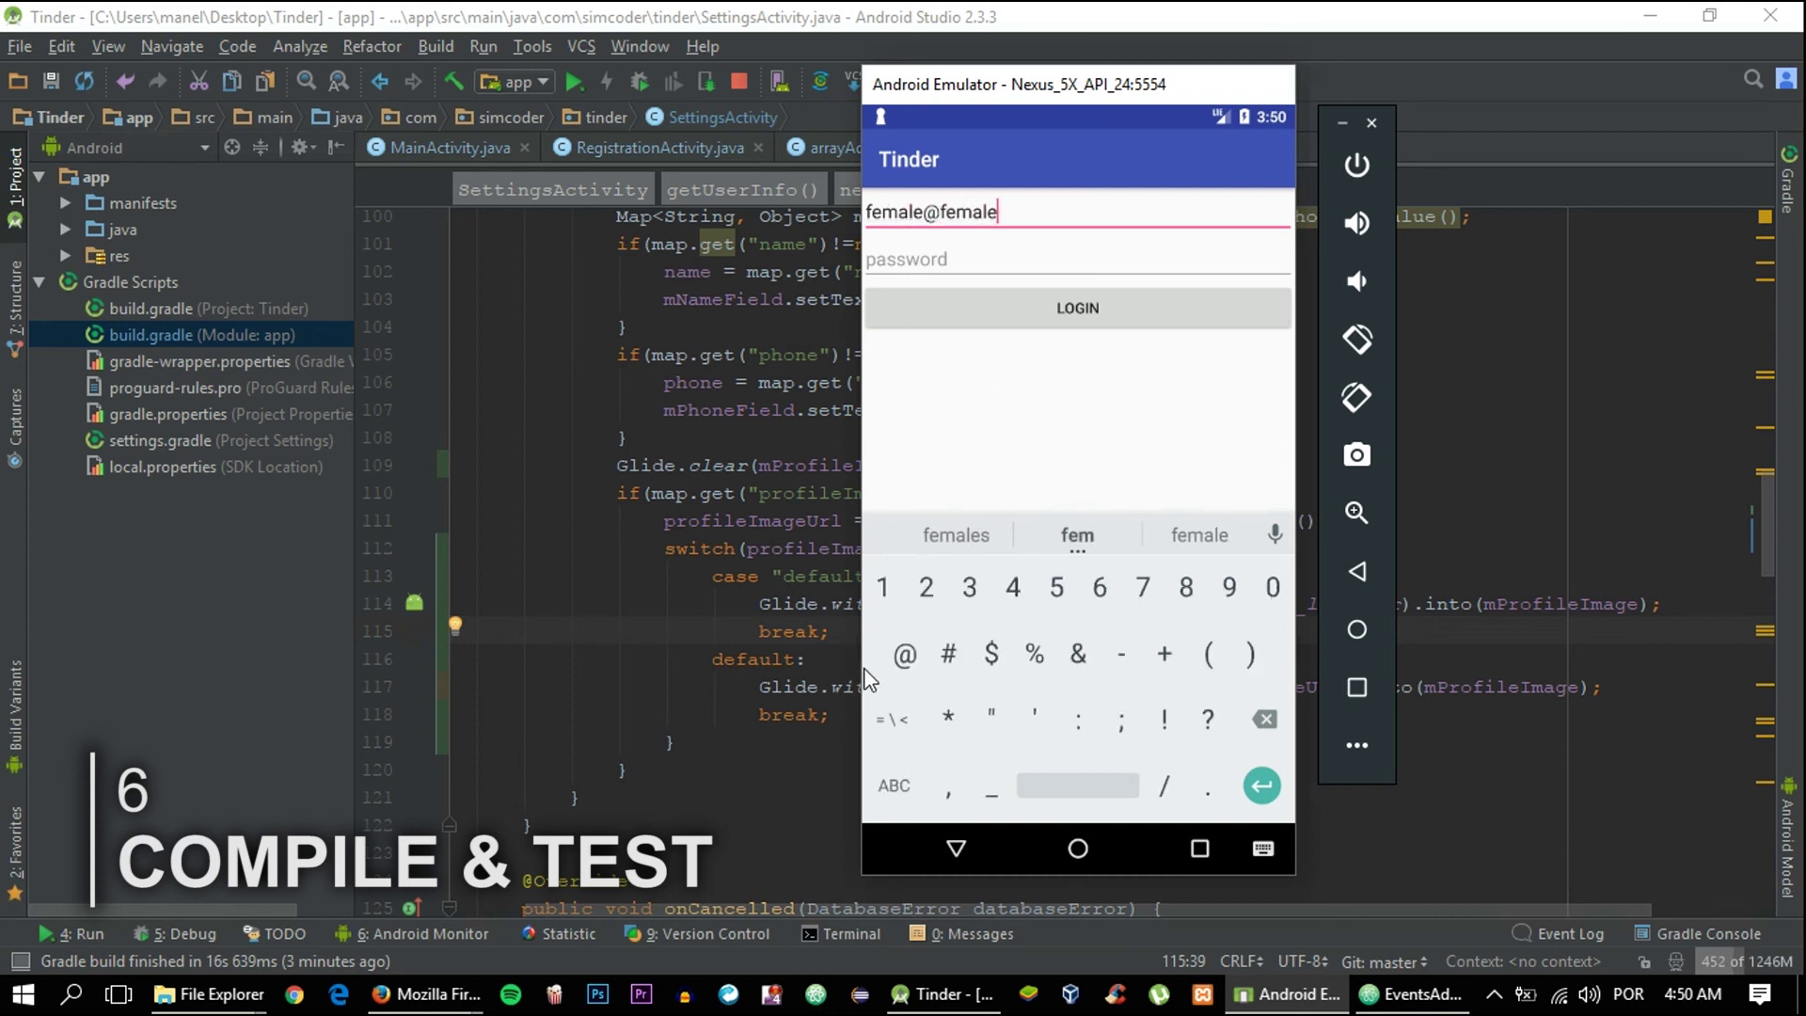
type(".com")
key("Tab")
type("1345")
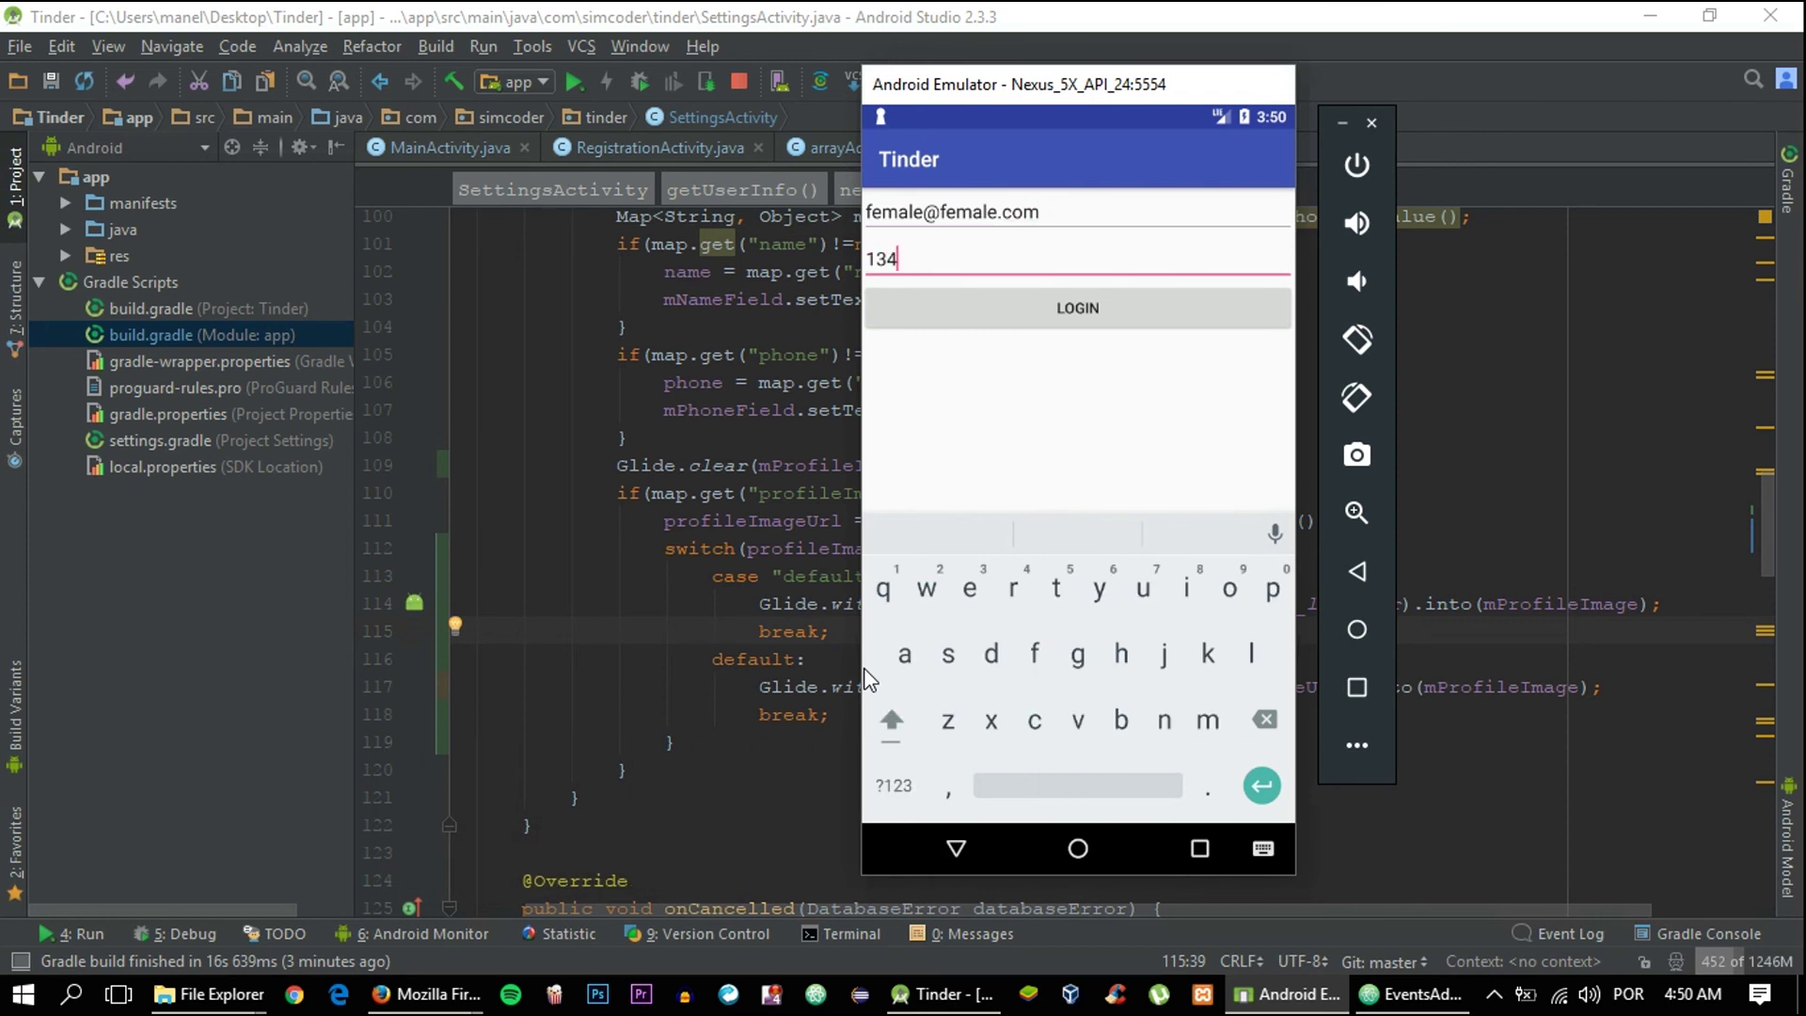
key("BackSpace")
key("BackSpace")
key("BackSpace")
type("23")
type("456")
left_click(1121, 312)
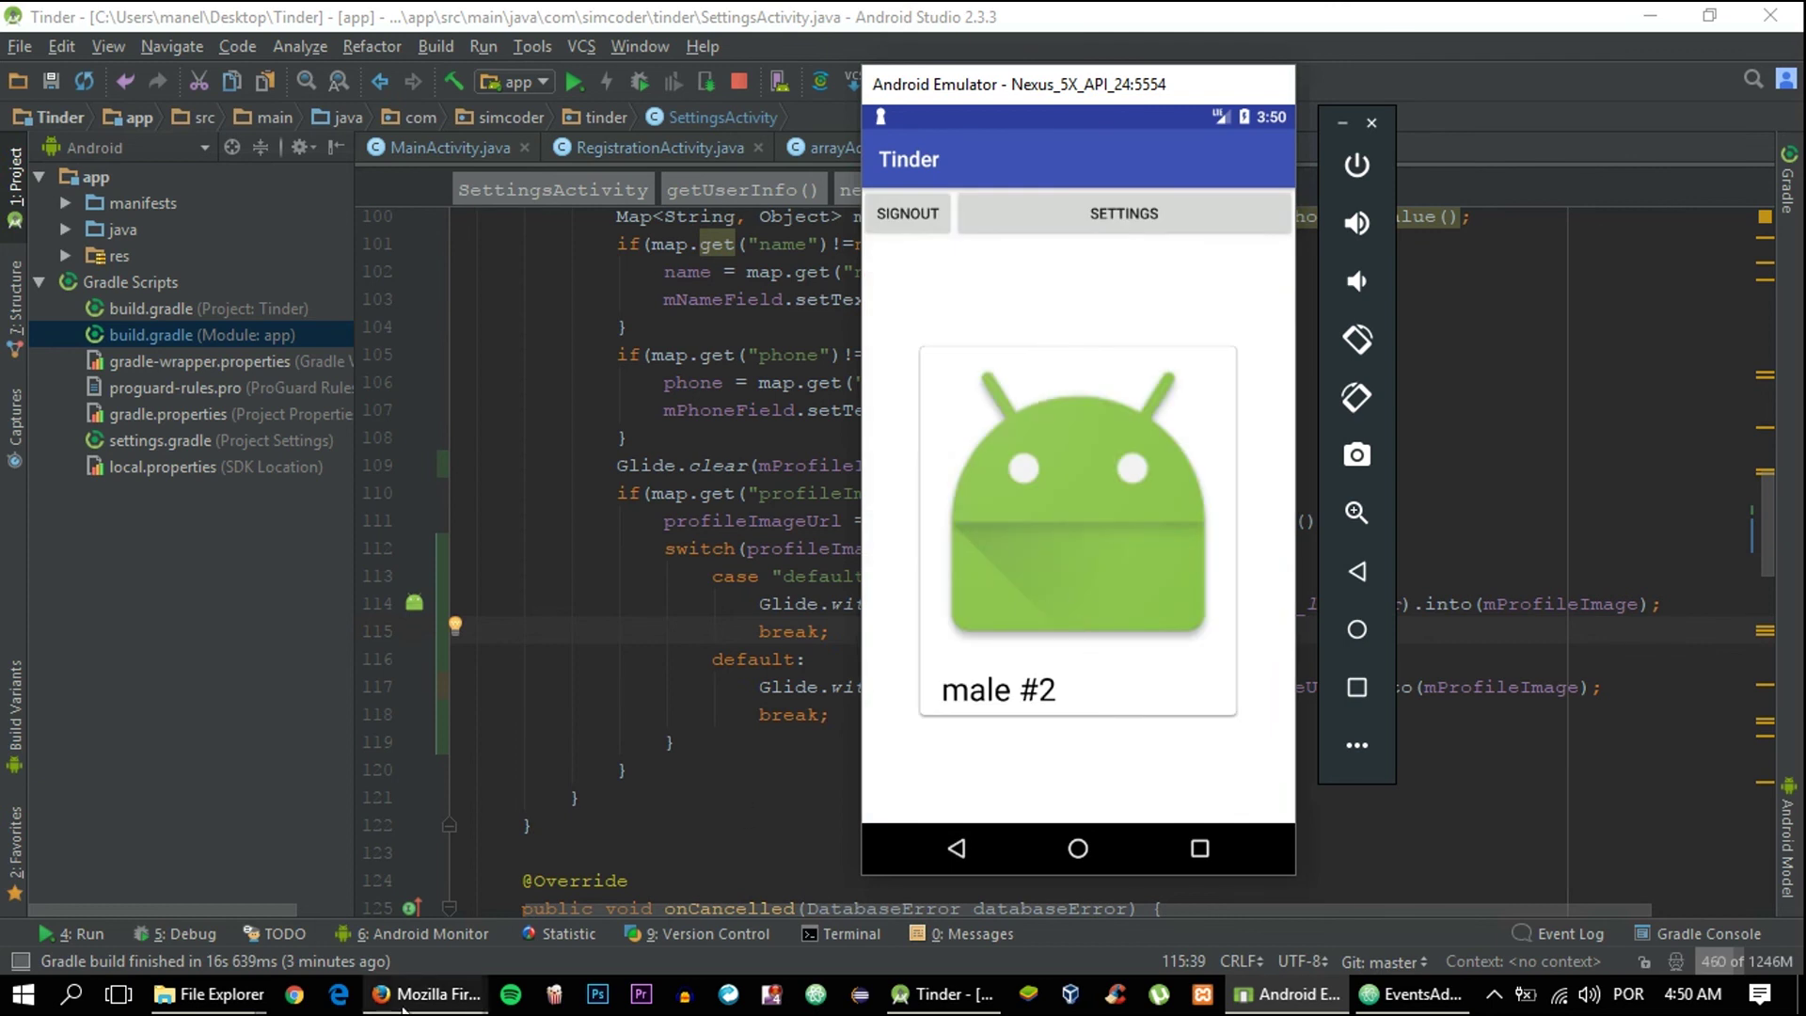
left_click(515, 903)
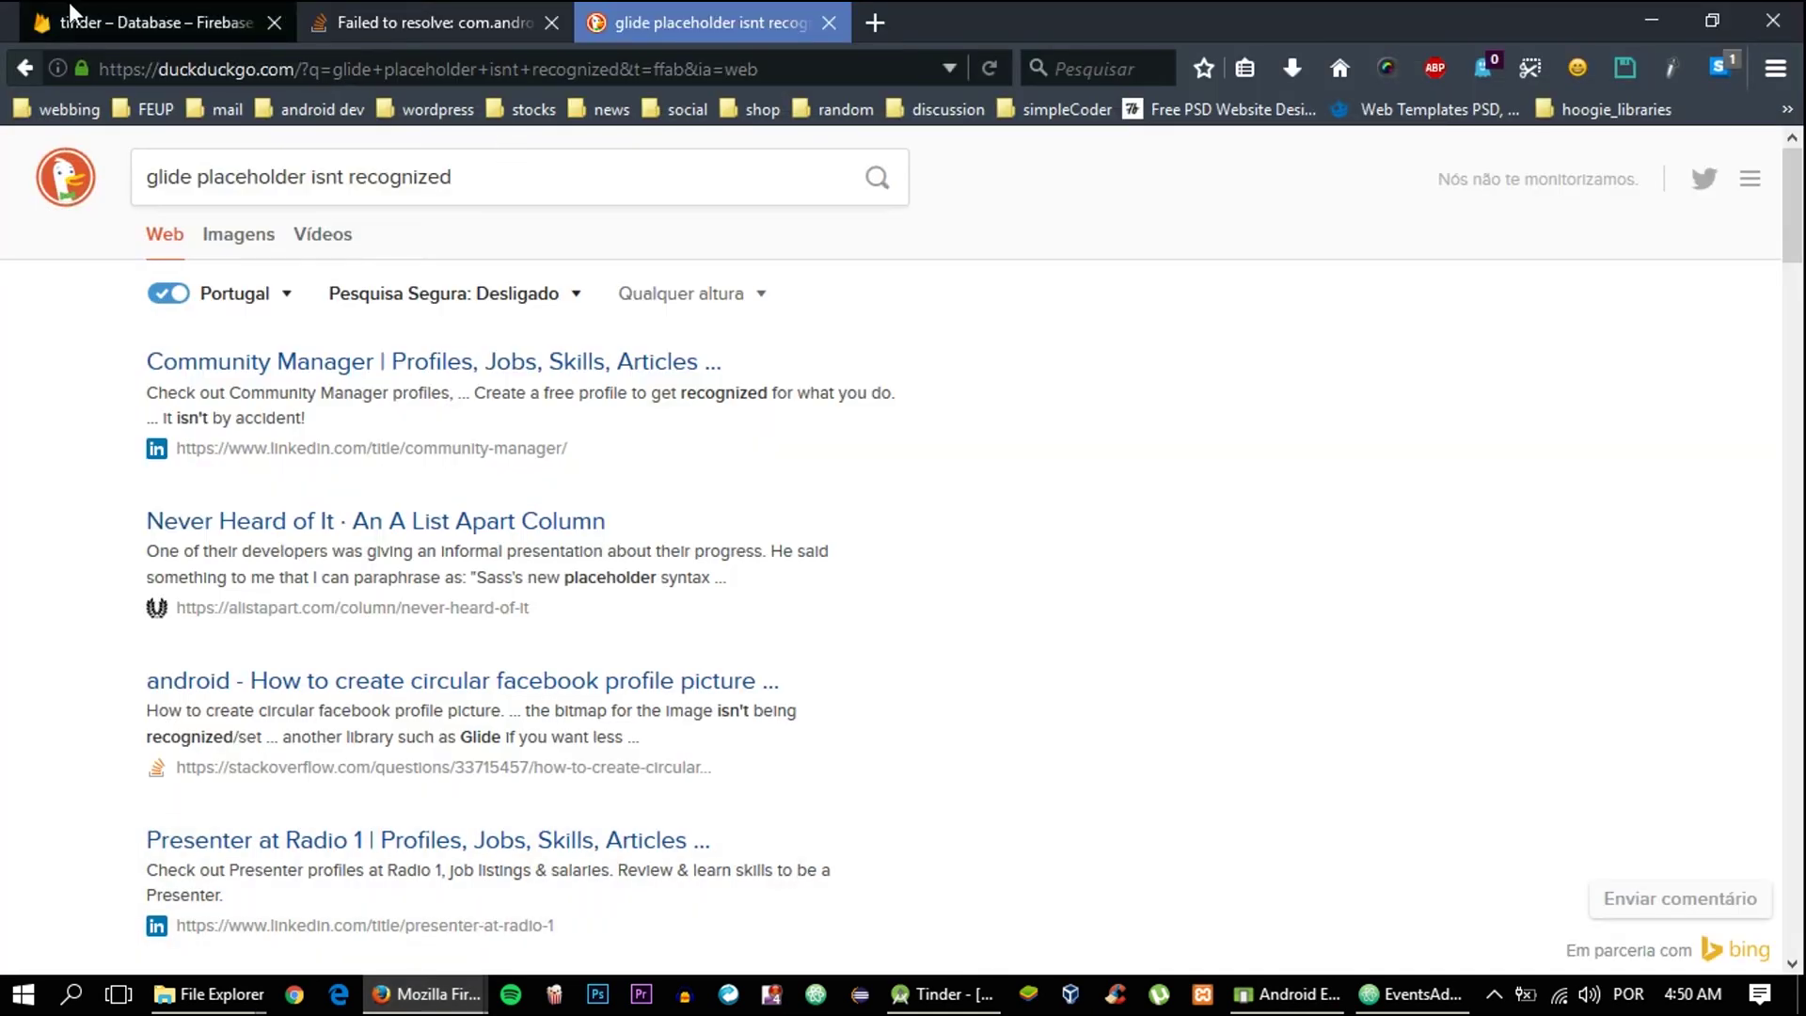
Check male #2's default profileImageUrl in the Firebase database and close the other browser tabs
left_click(69, 11)
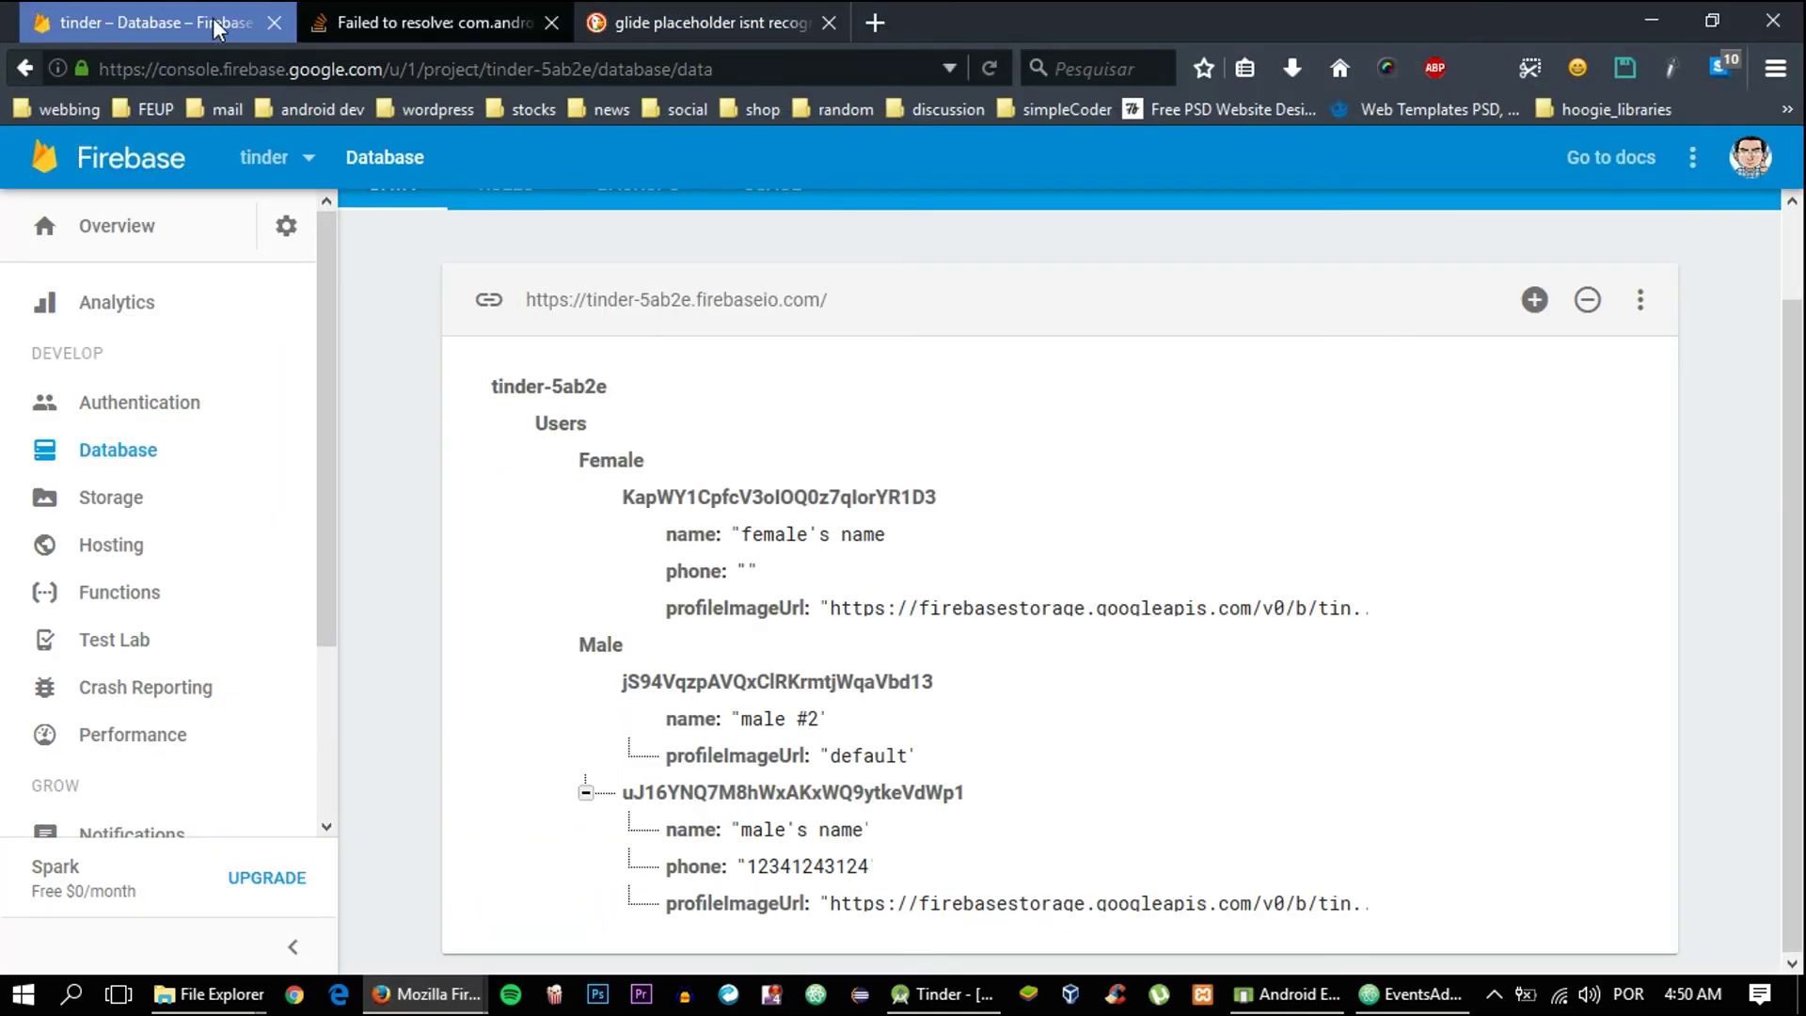
middle_click(426, 5)
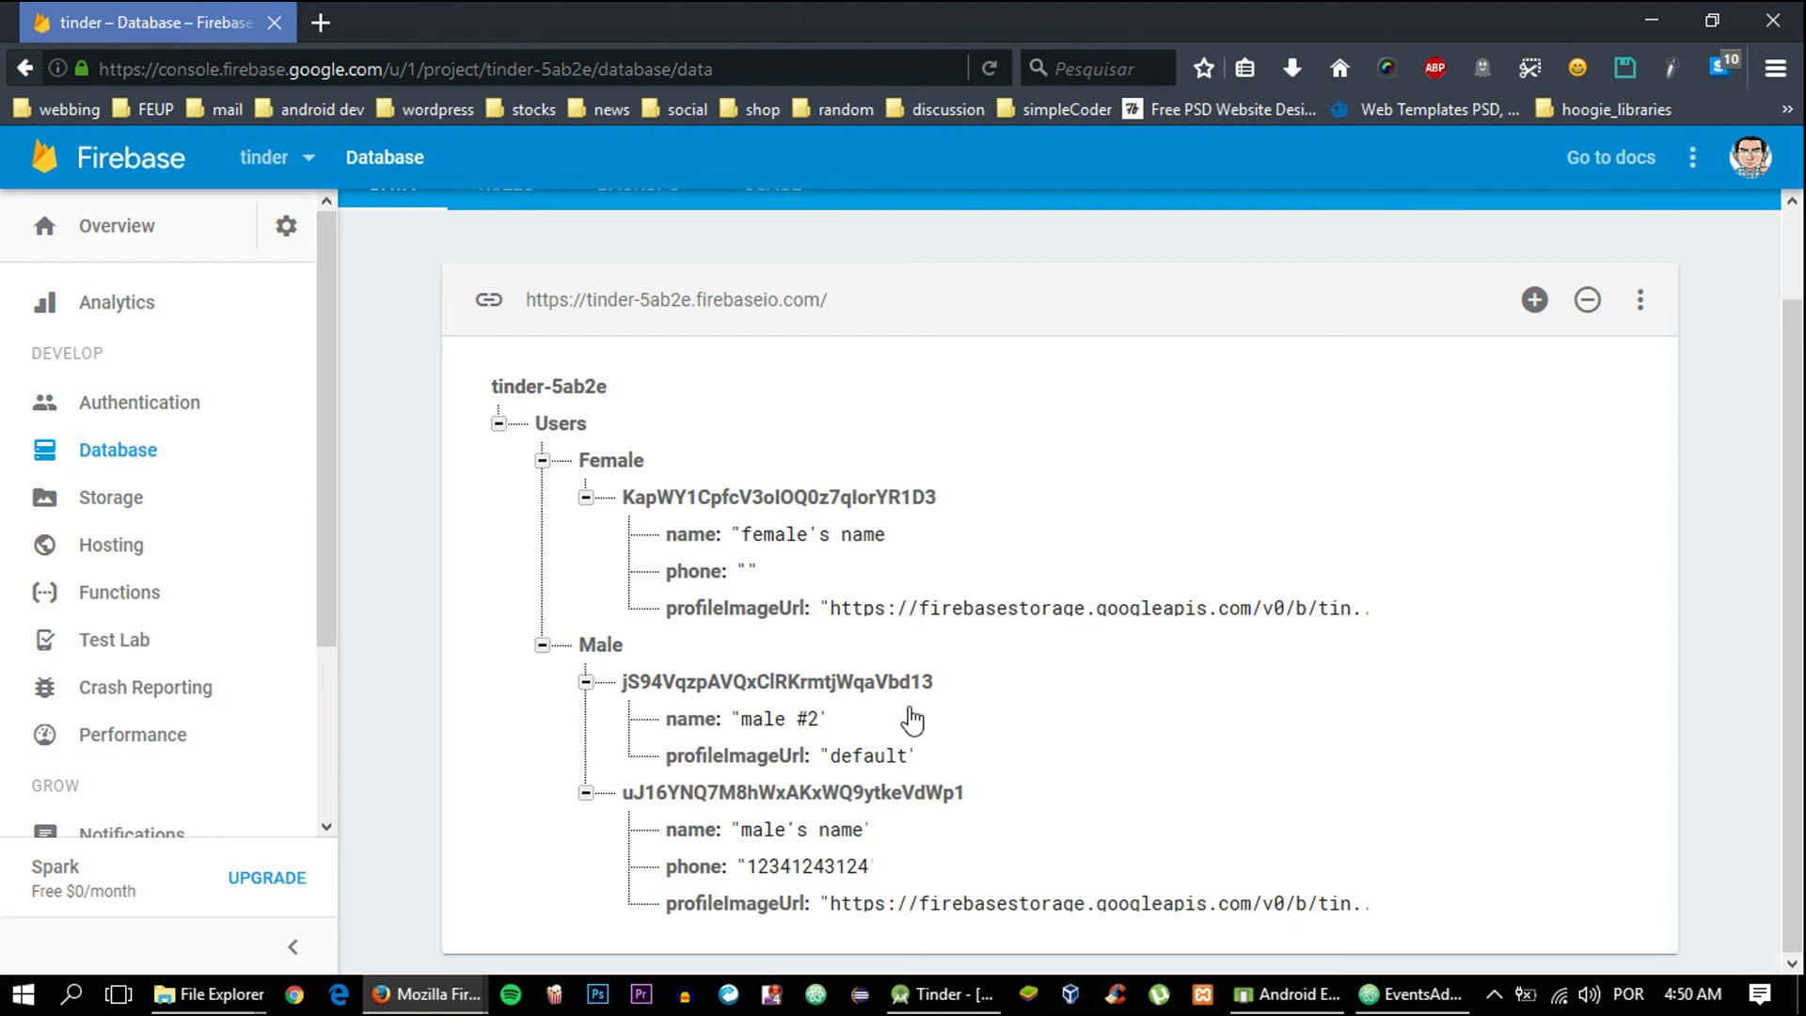
left_click(1287, 994)
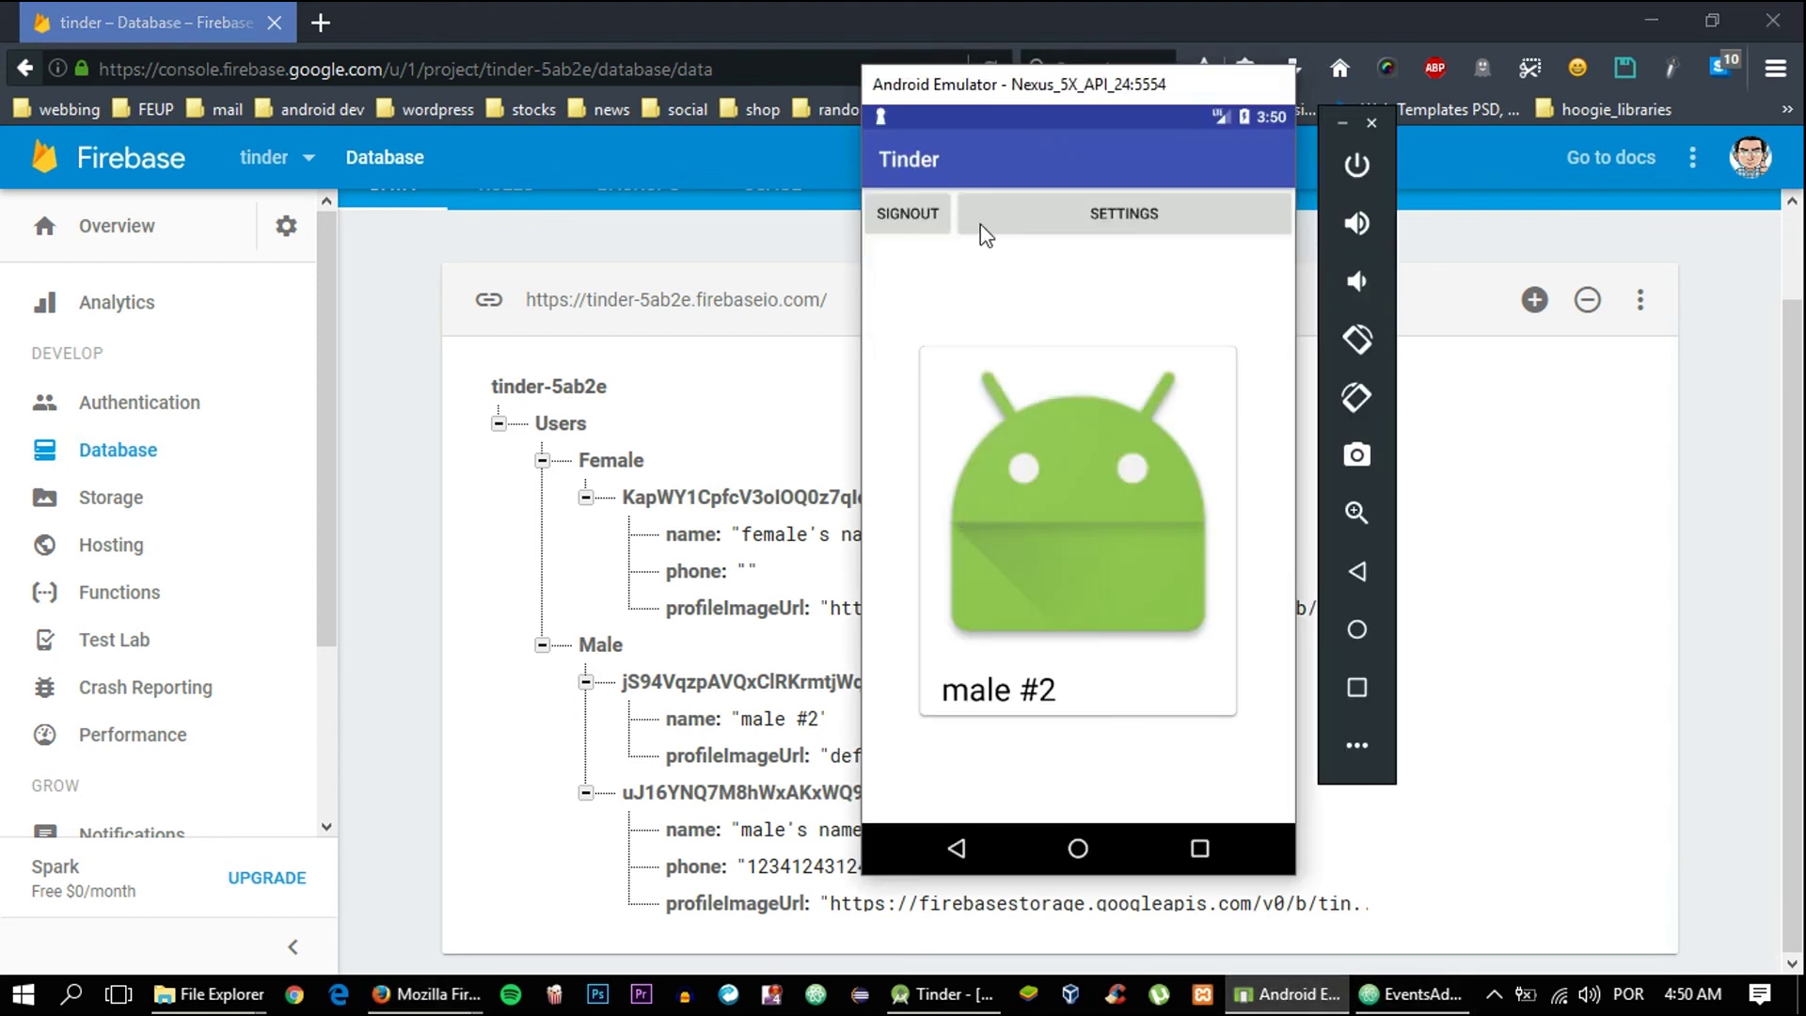
left_click_drag(1052, 82, 1239, 89)
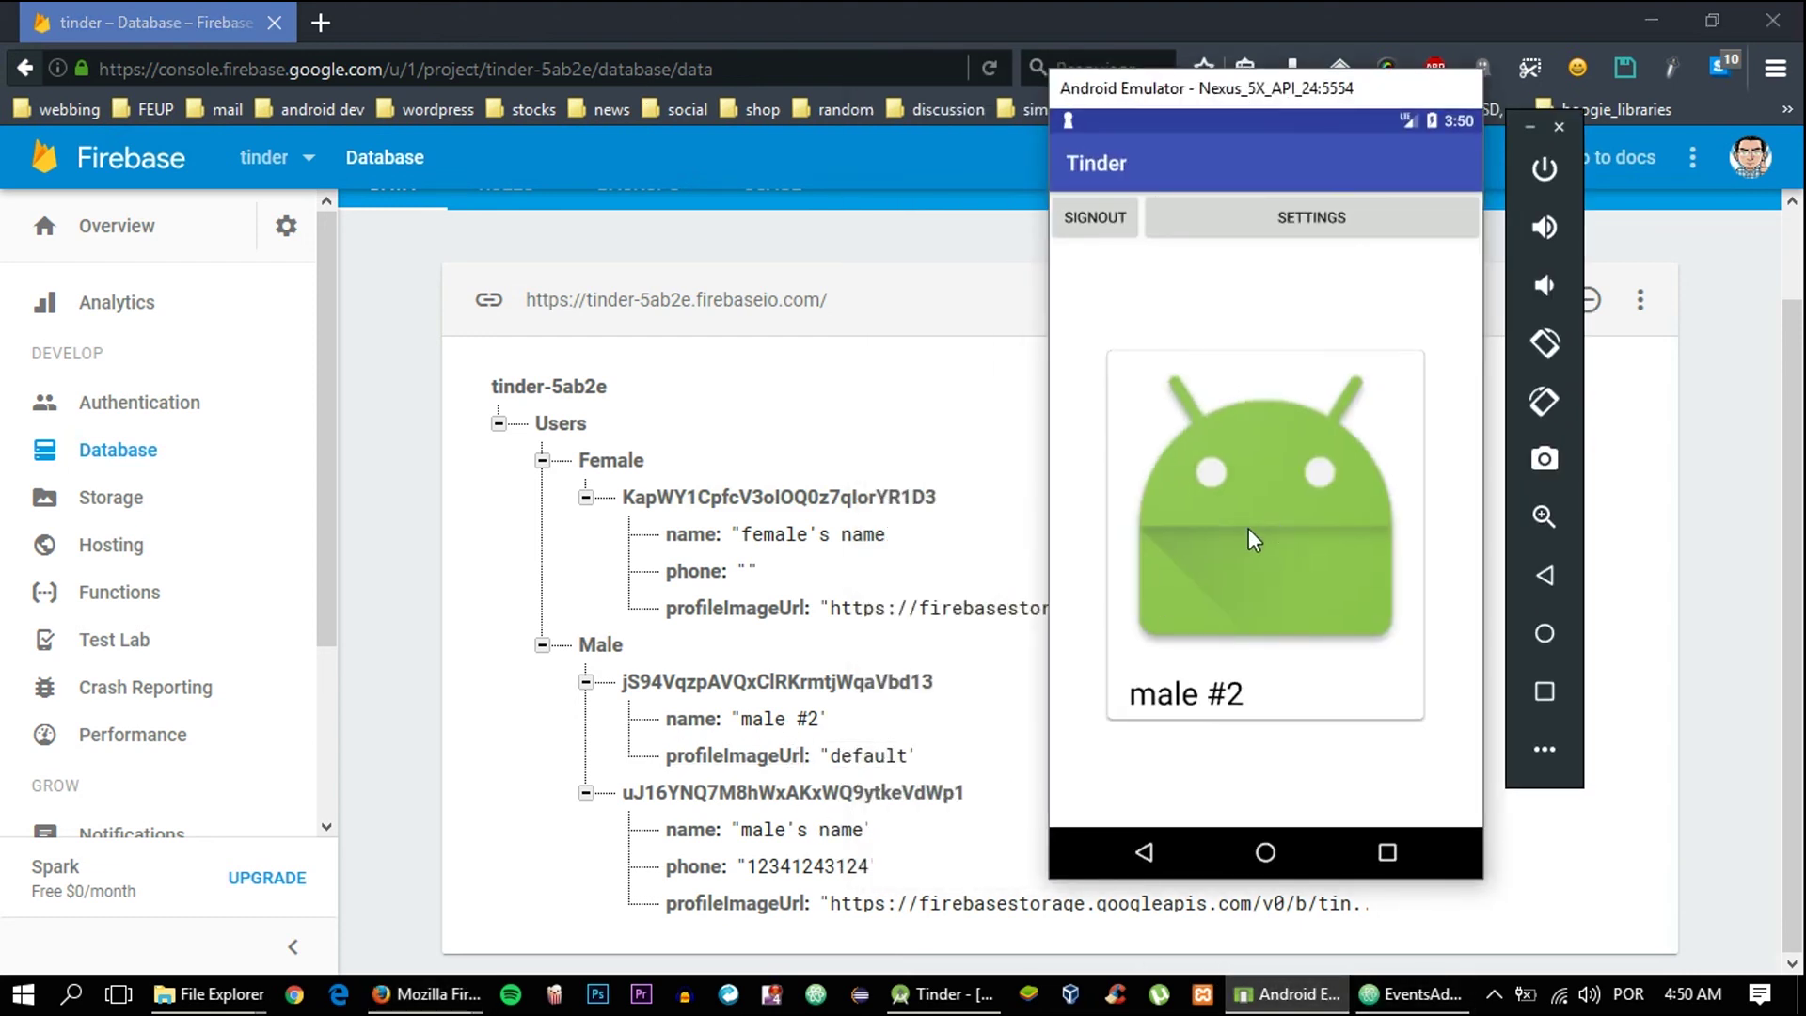
mouse_move(1249, 528)
left_mouse_down()
mouse_move(1390, 725)
mouse_move(1368, 568)
left_mouse_up()
Sign out of Tinder, close the emulator, and minimize Firefox
left_click(1093, 218)
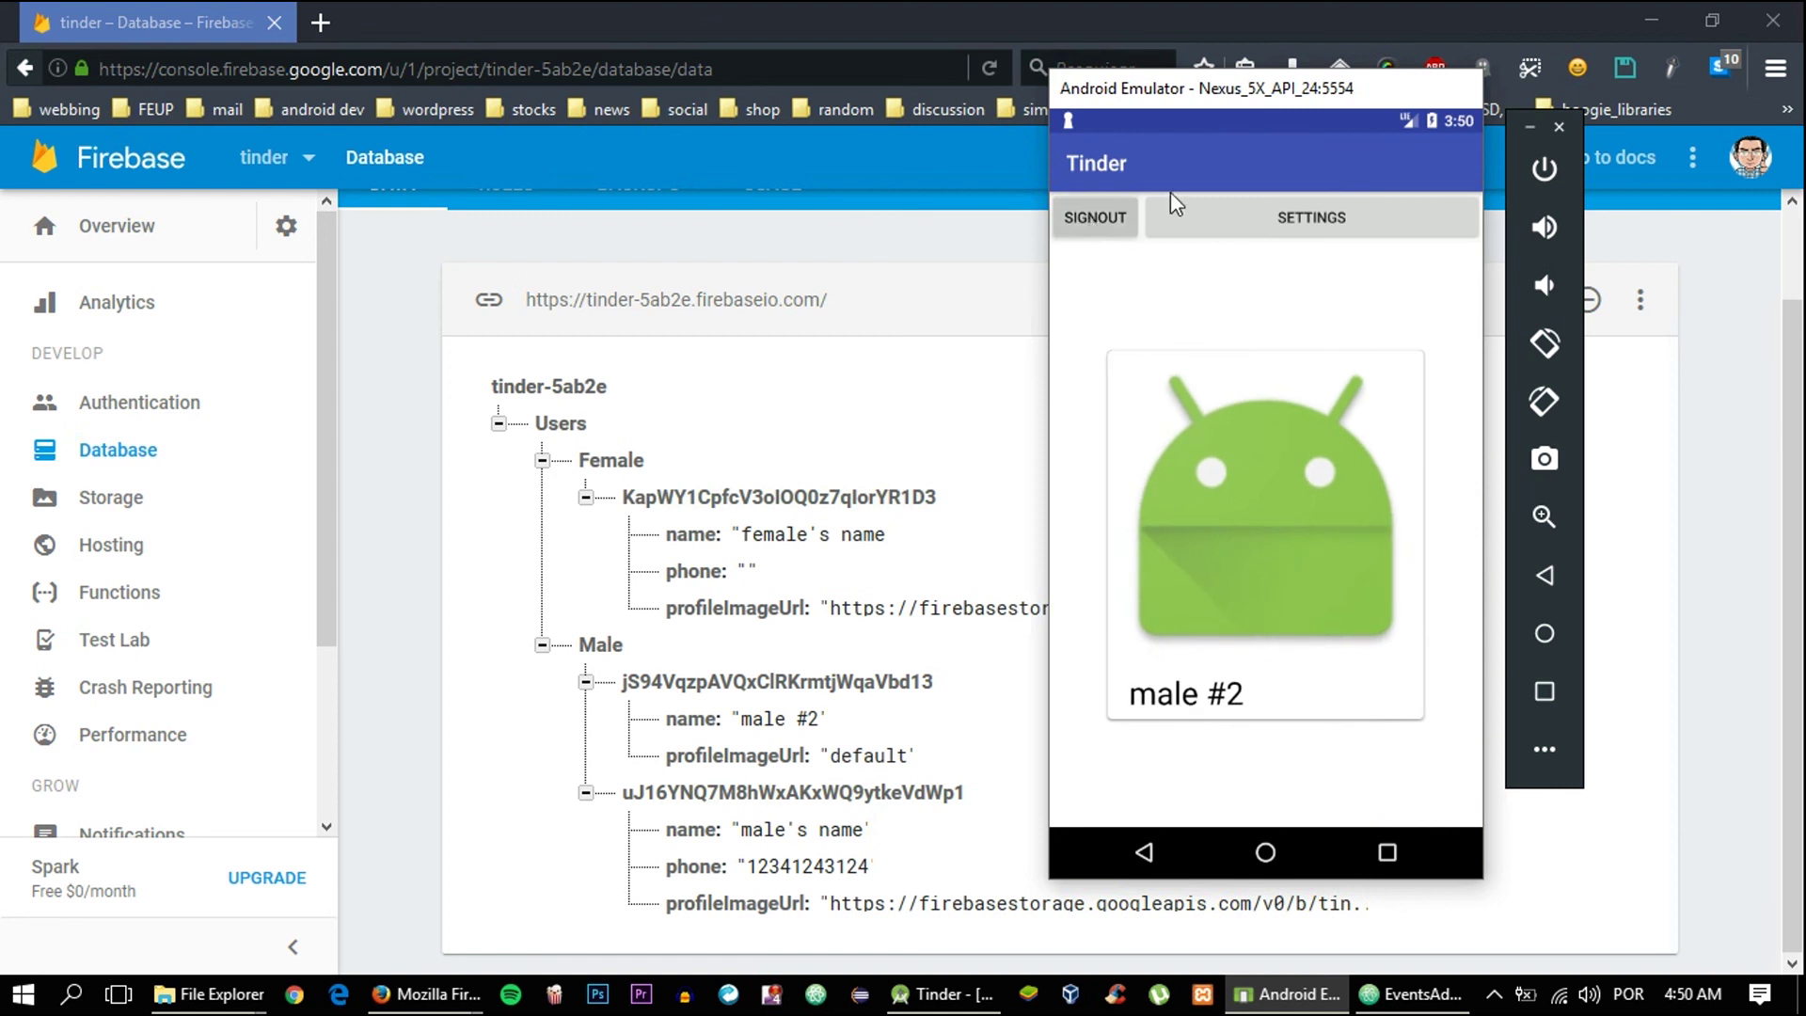
left_click(1560, 124)
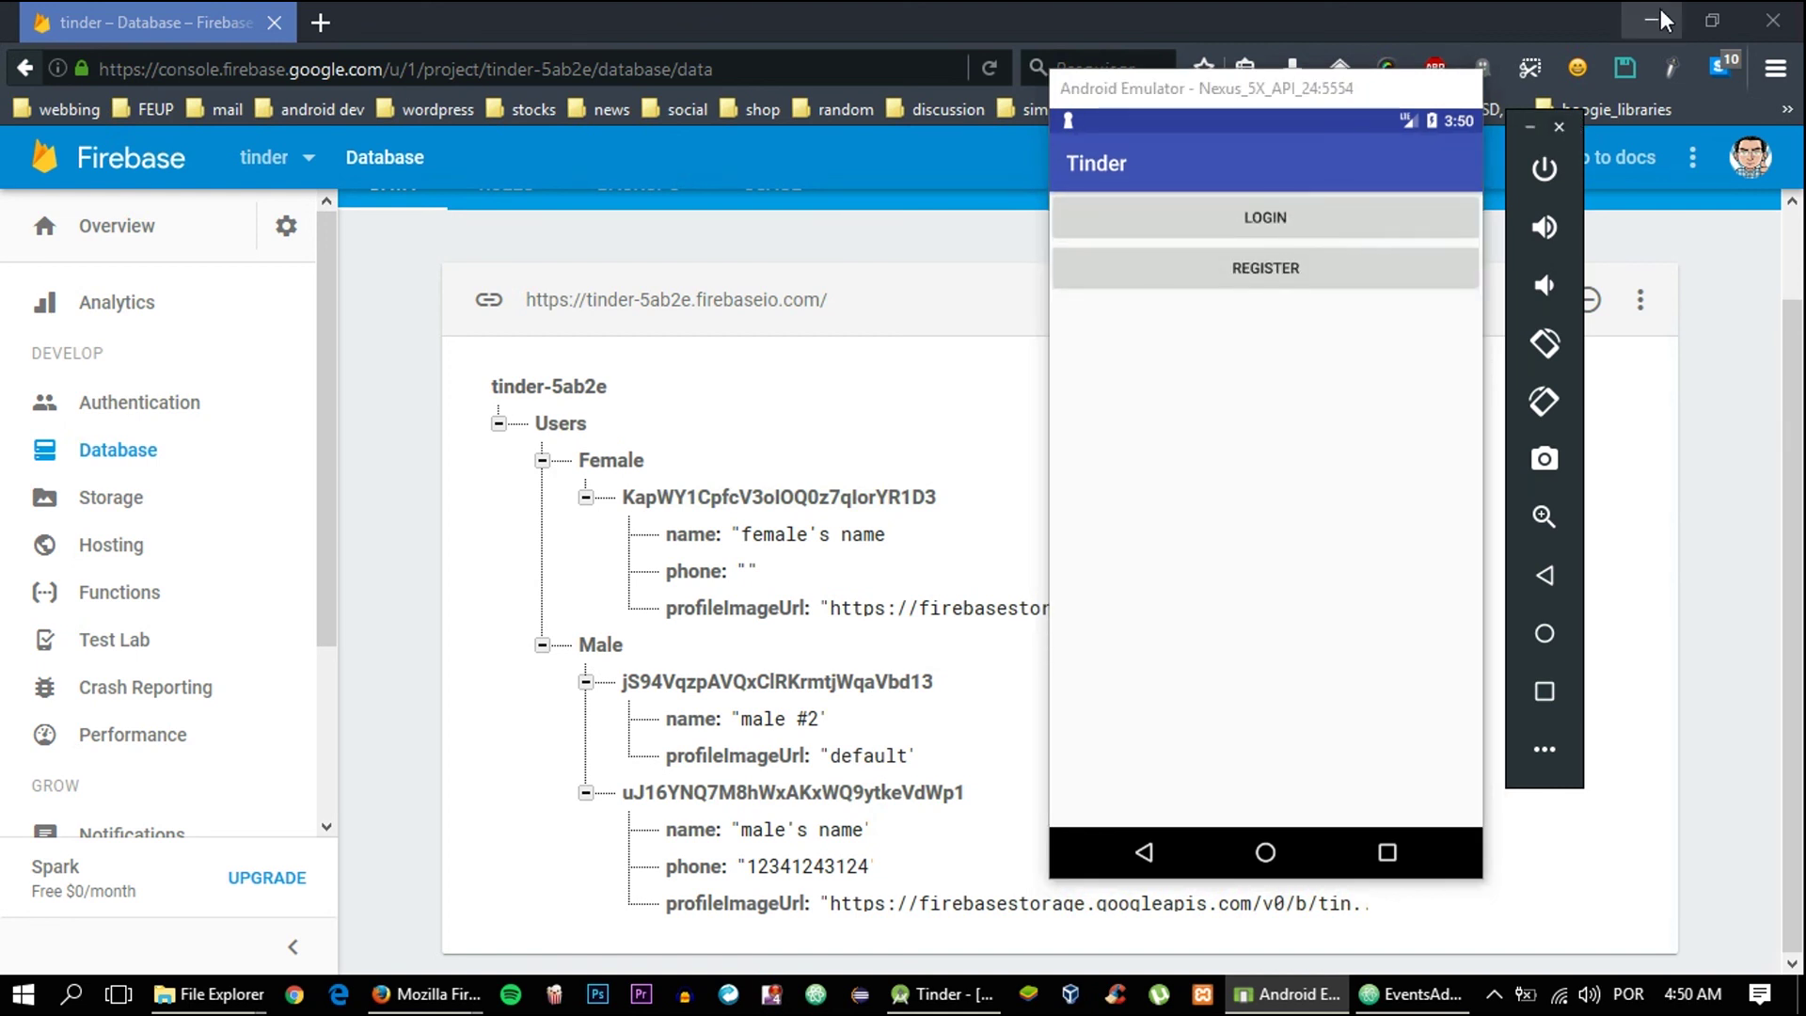
left_click(1652, 22)
Minimize Android Studio and Atom, and close the hoogie and Desktop folder windows
left_click(1653, 23)
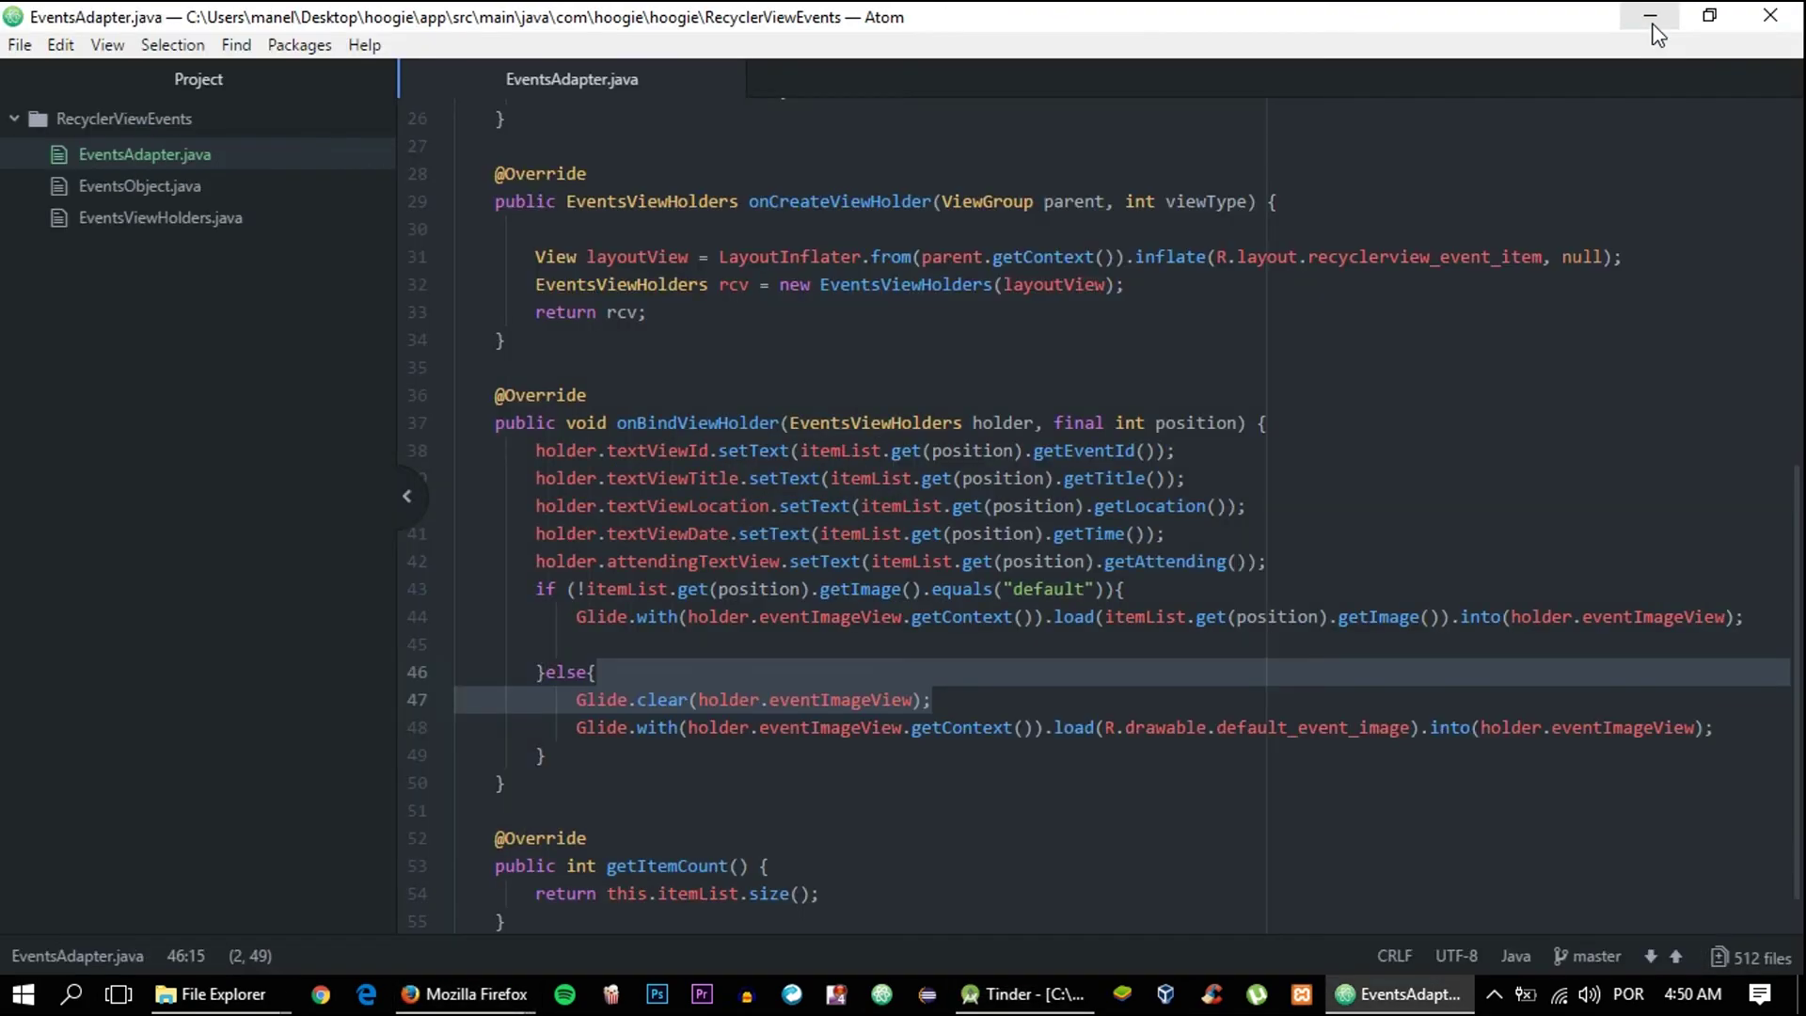
left_click(1652, 22)
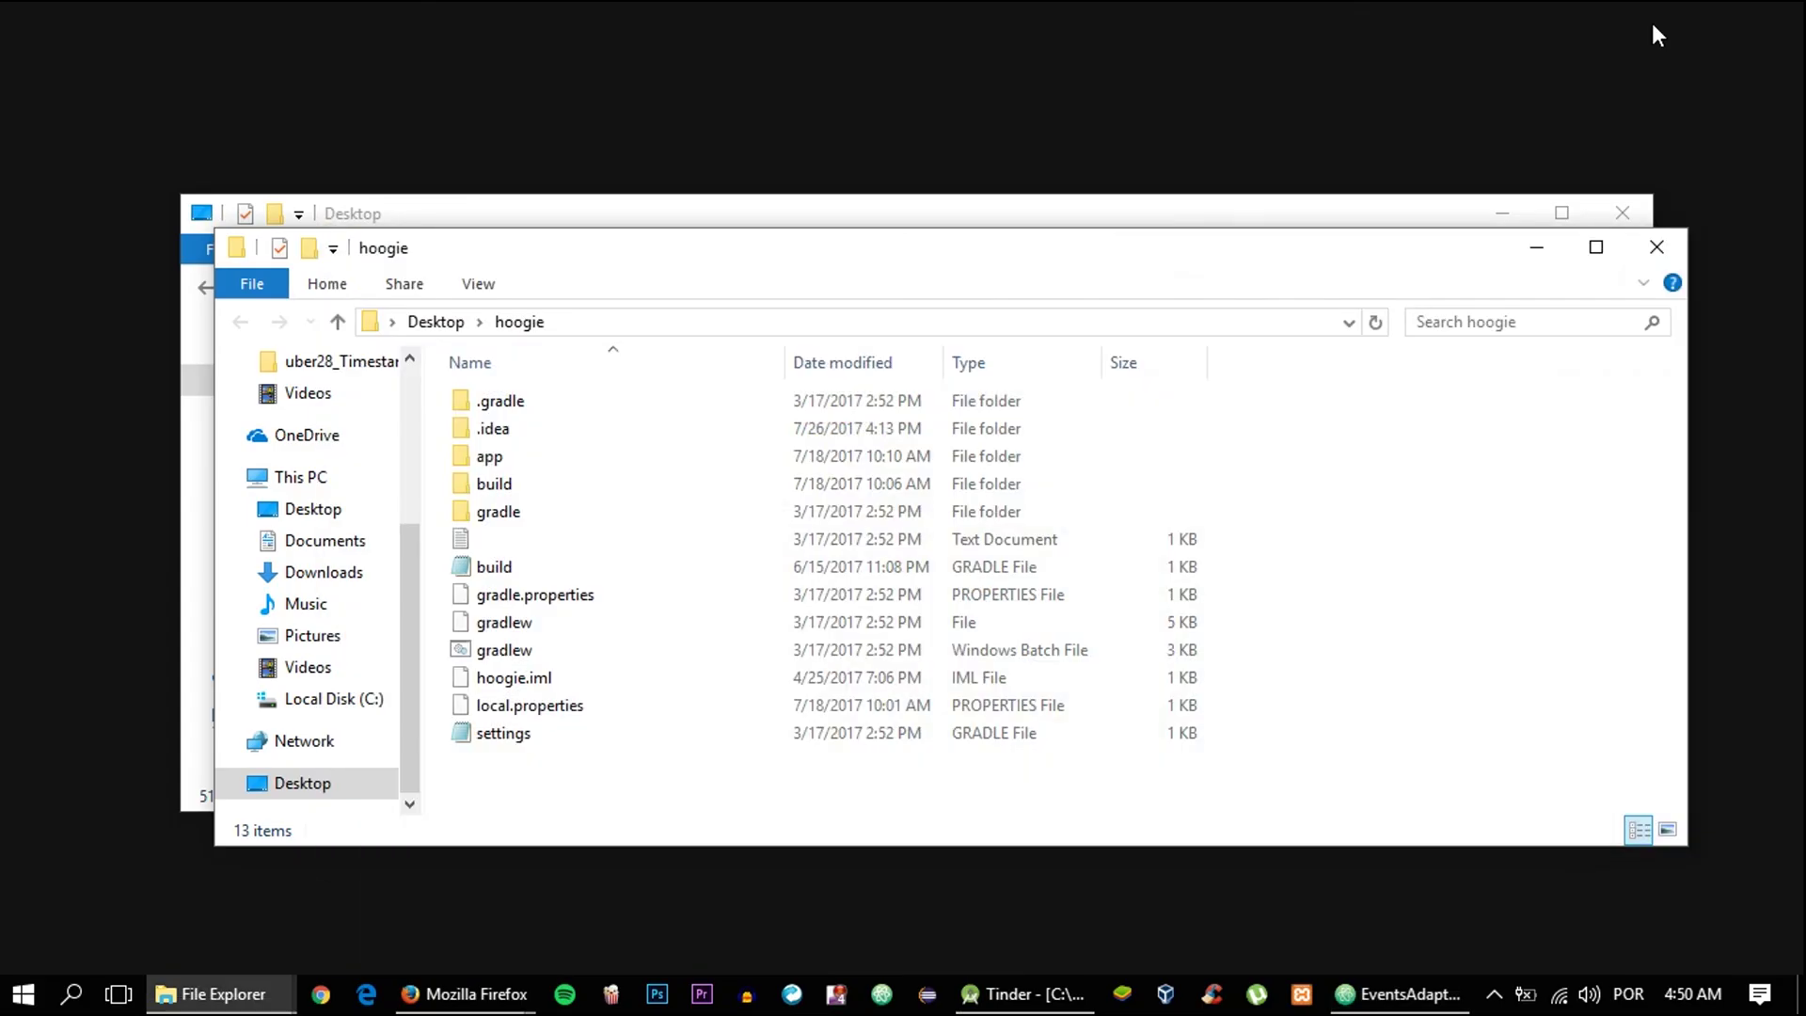
left_click(1668, 246)
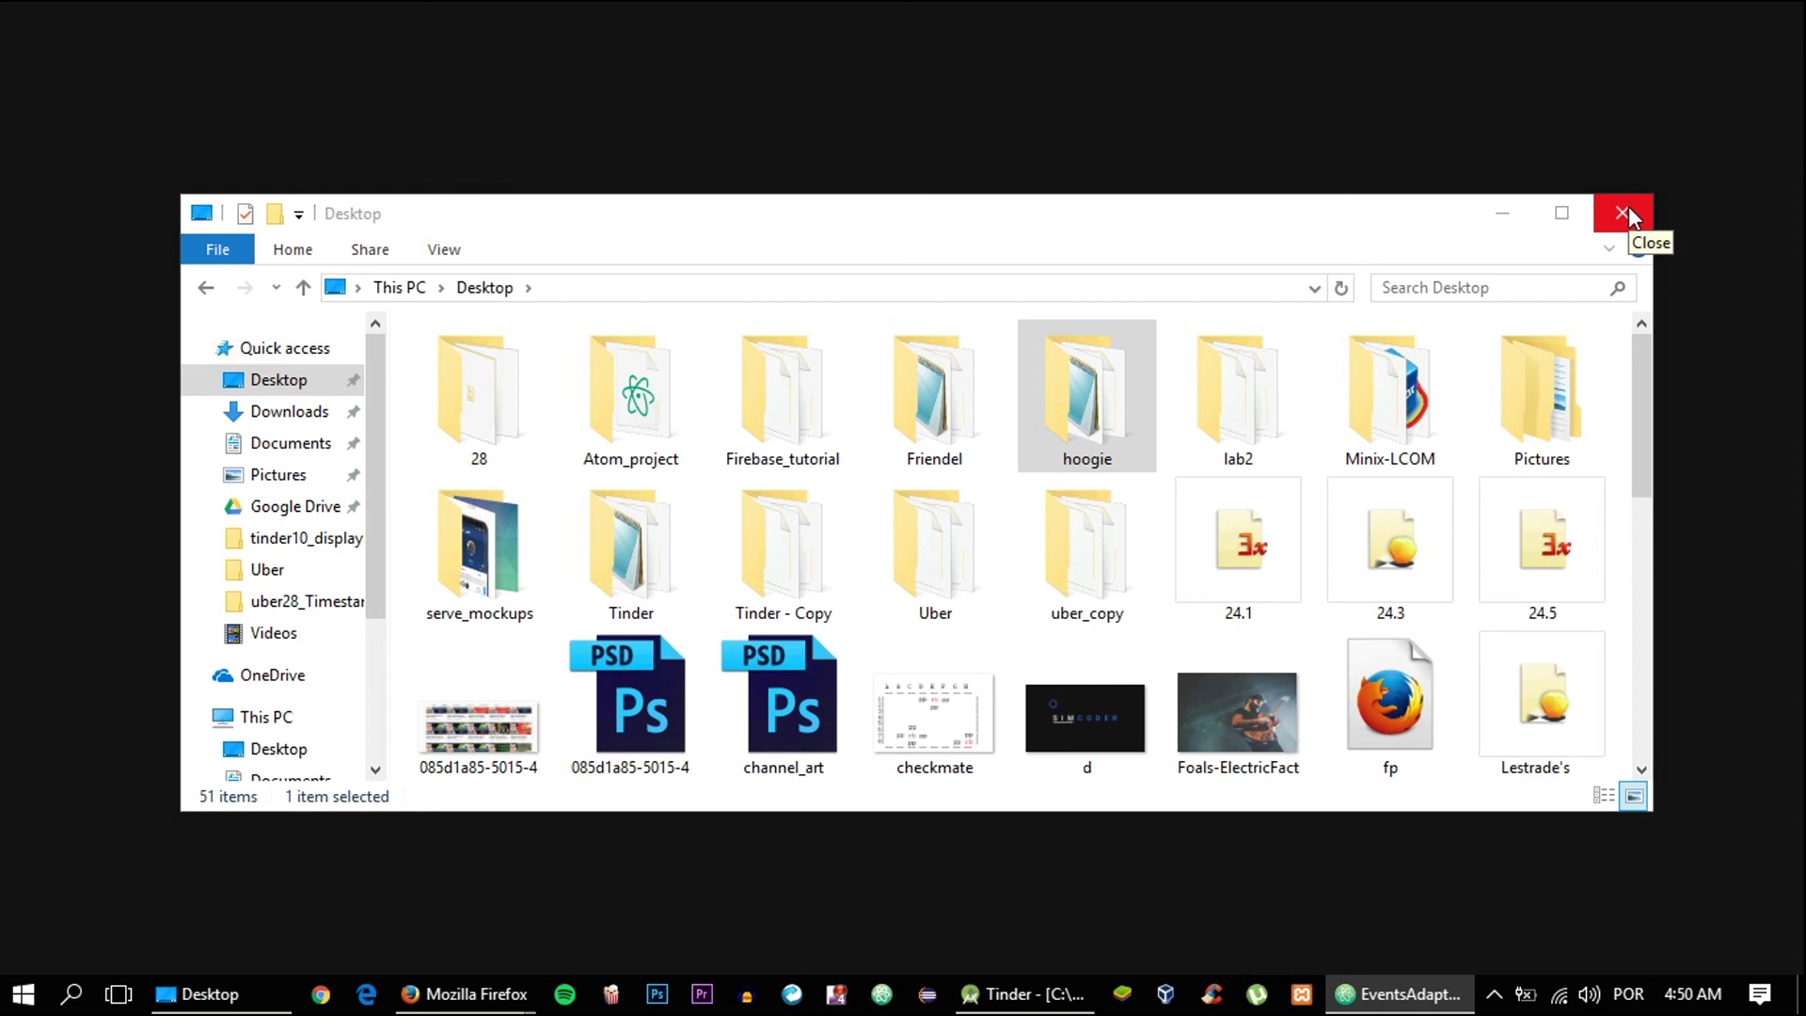
left_click(1628, 213)
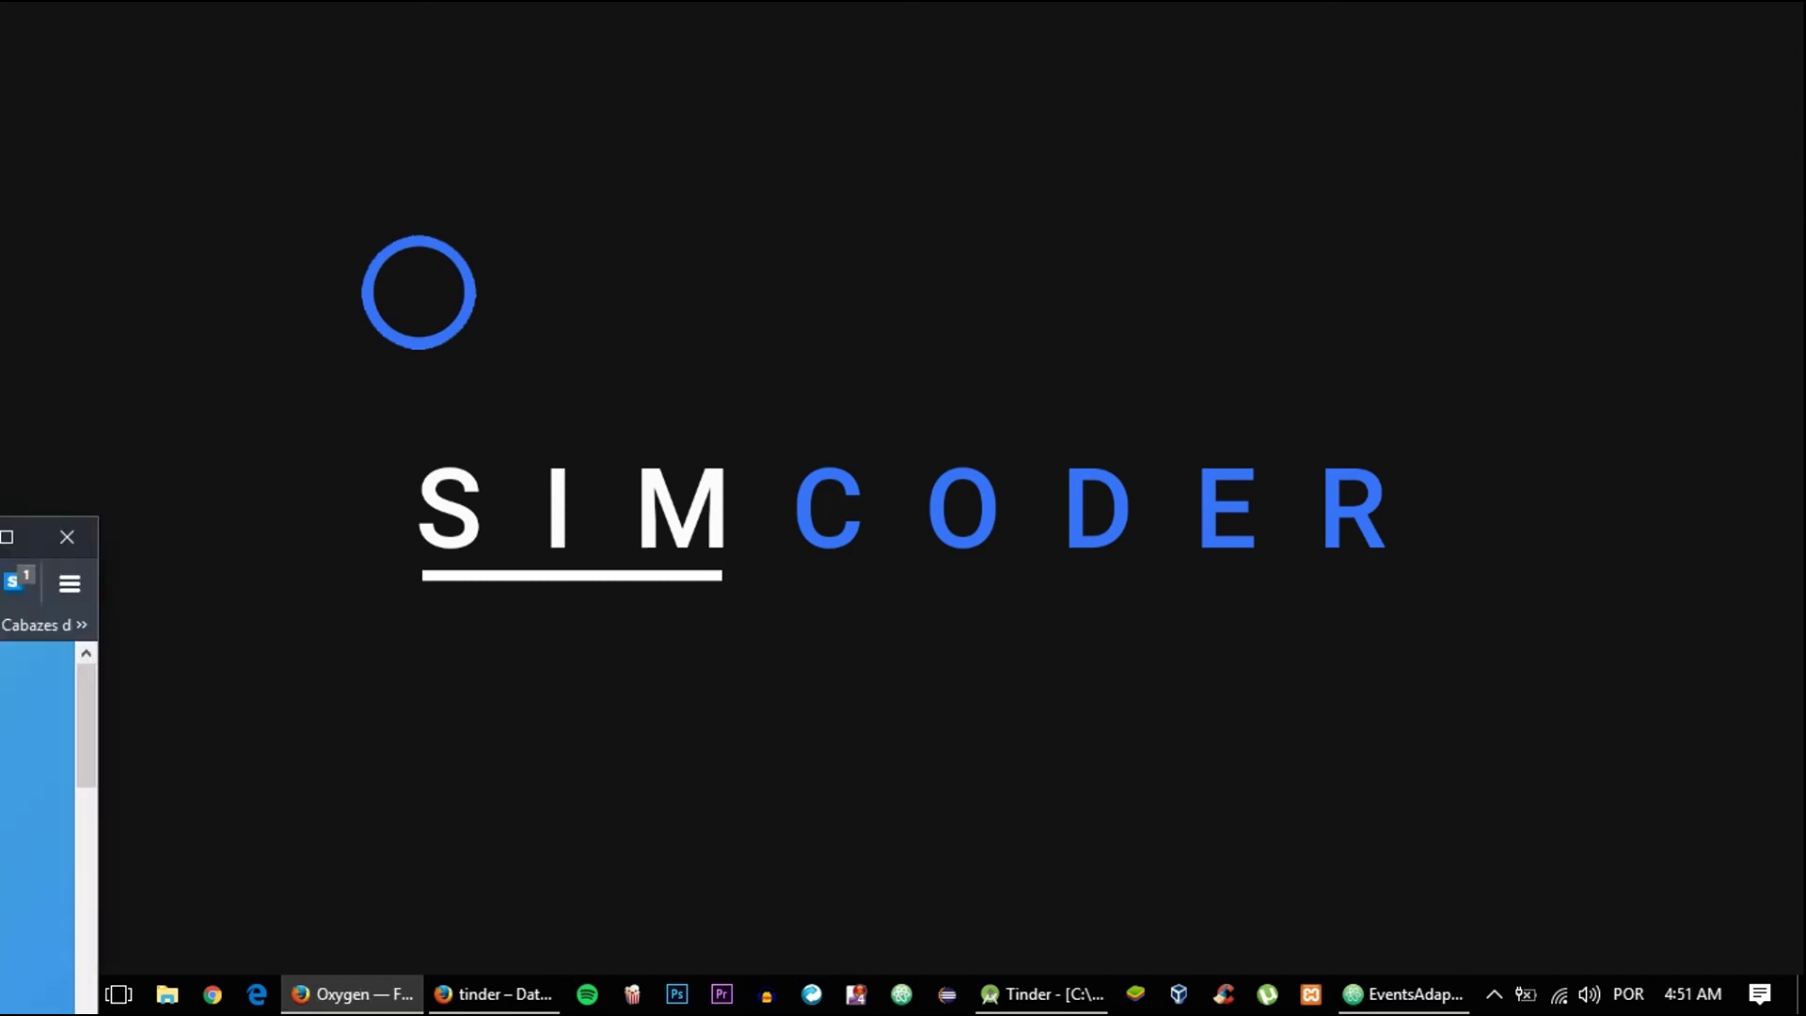
Drag the Firefox window onto this screen and maximize the localhost/oxygen SimCoder page
left_click_drag(3, 185, 903, 3)
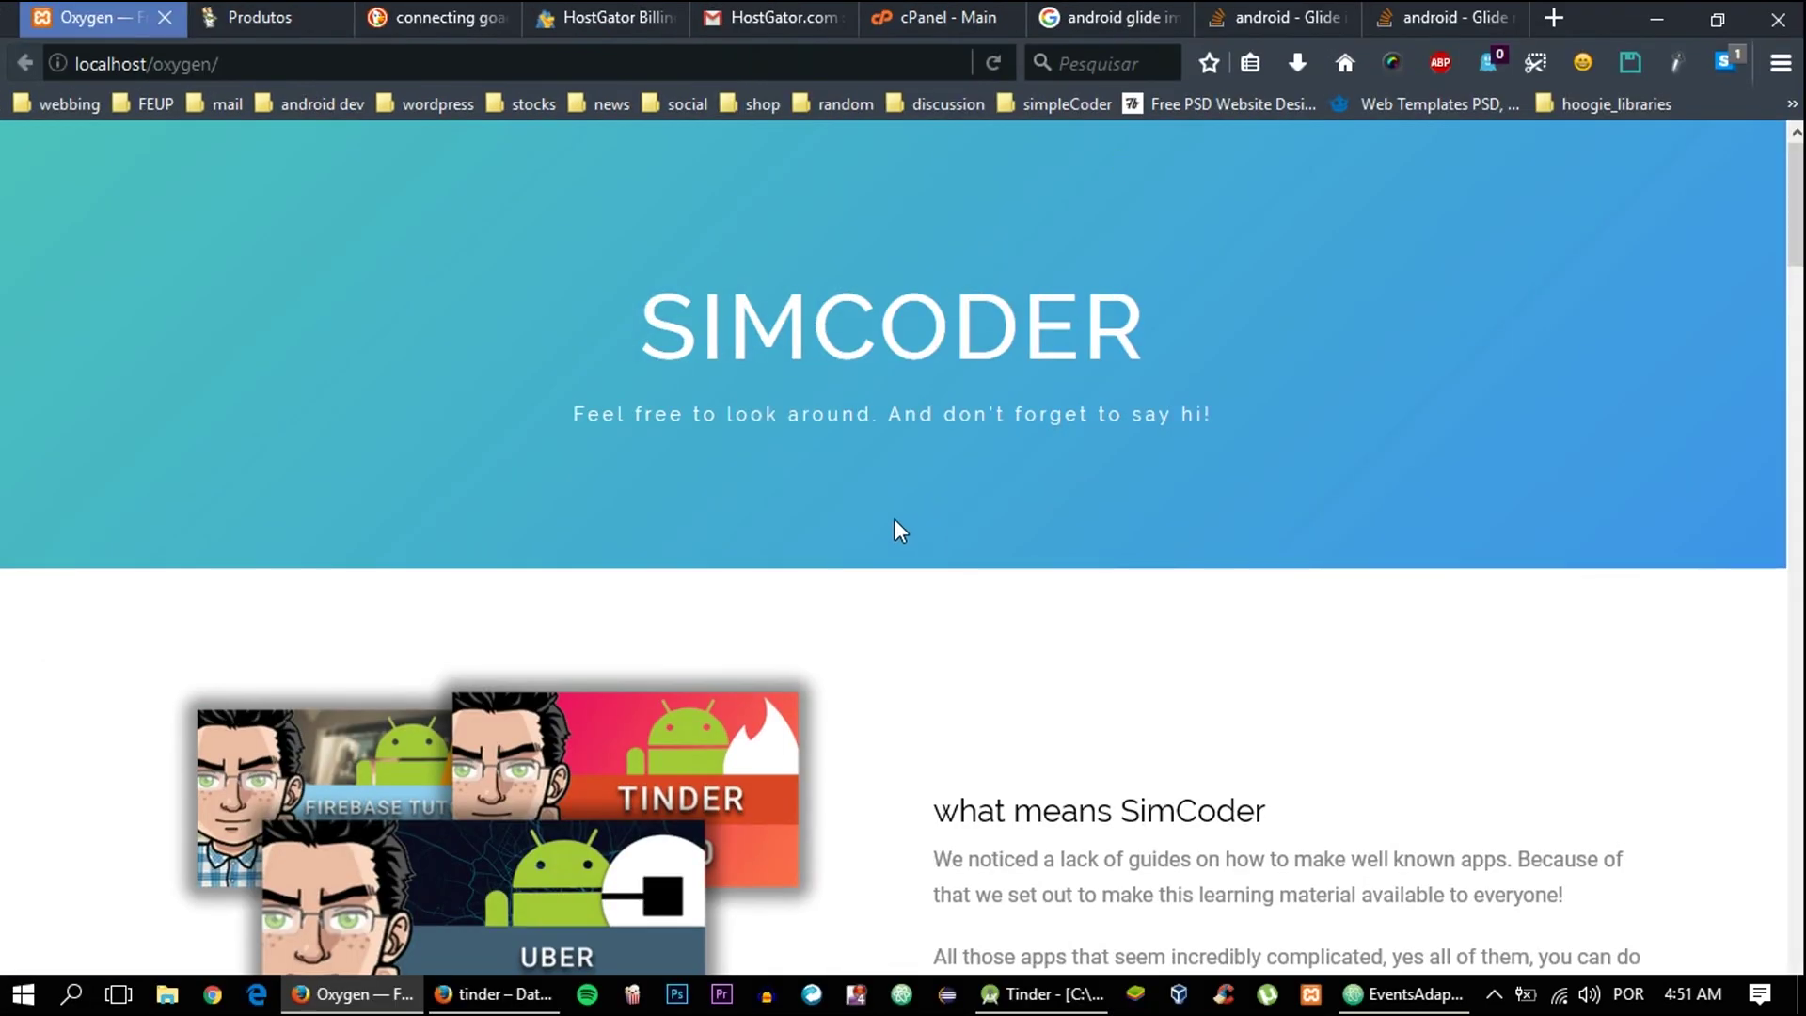
scroll(895, 529, "down", 3)
scroll(894, 529, "up", 2)
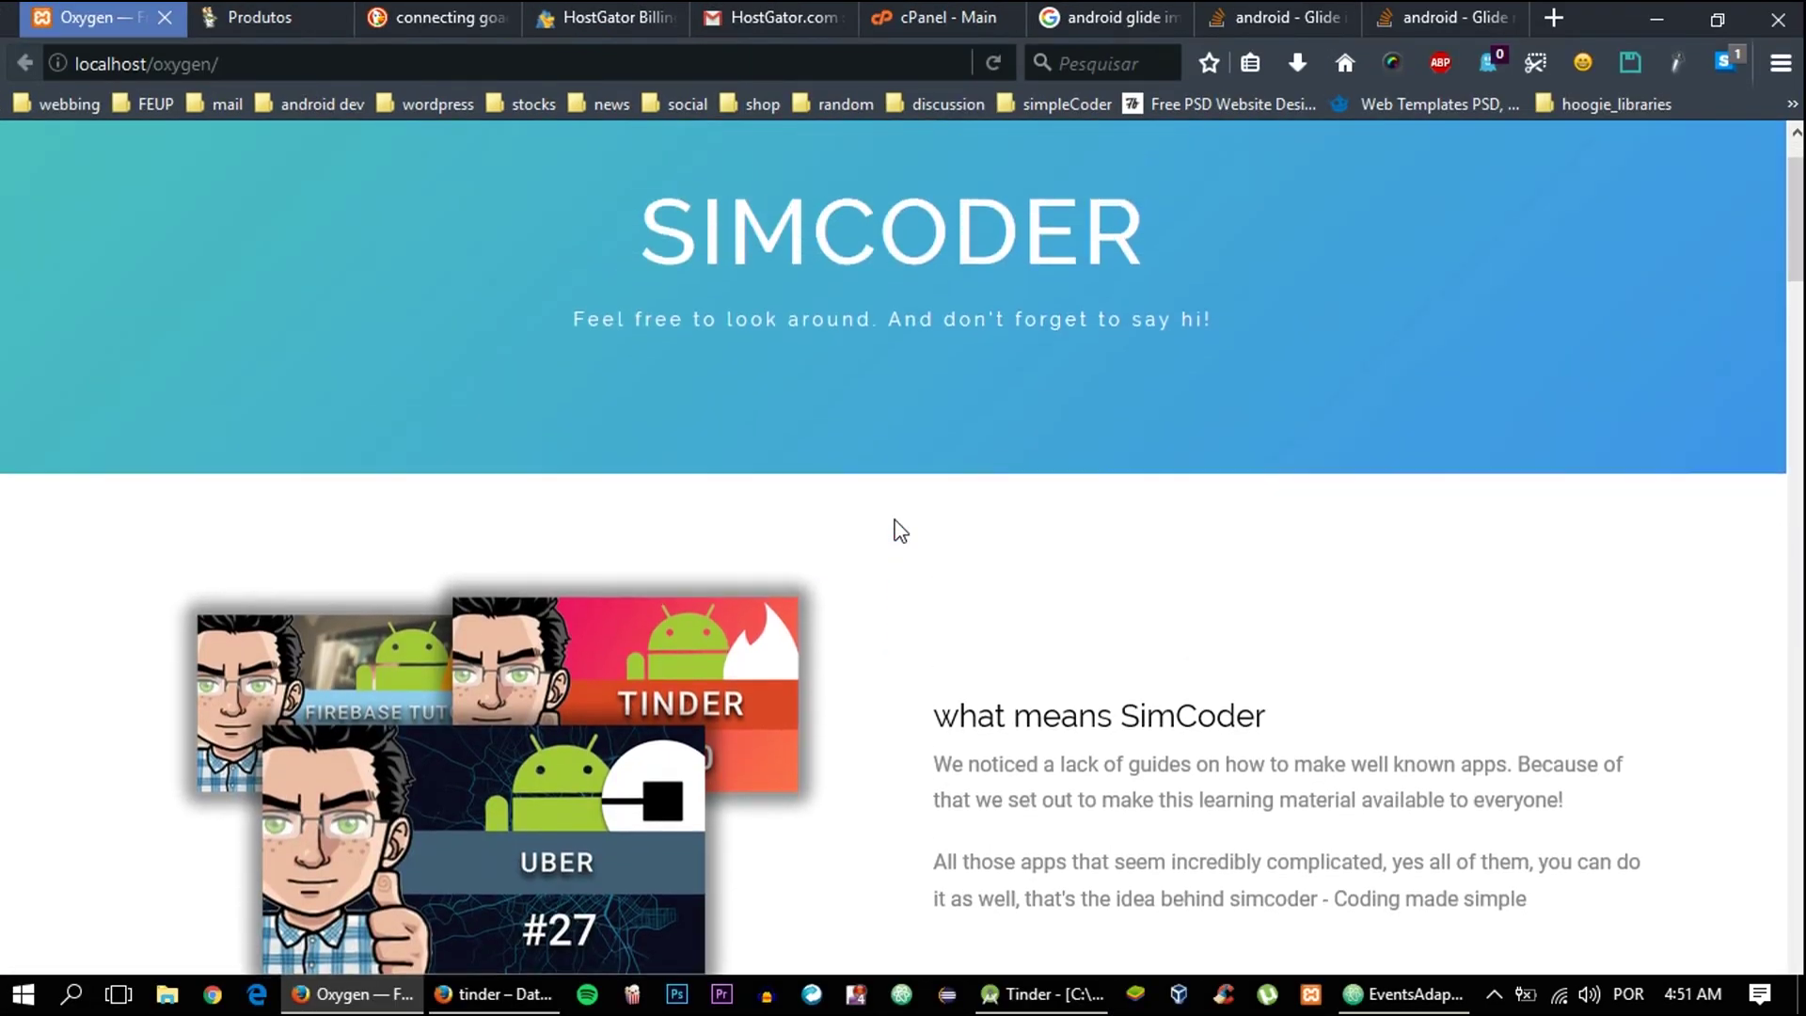
scroll(901, 532, "up", 2)
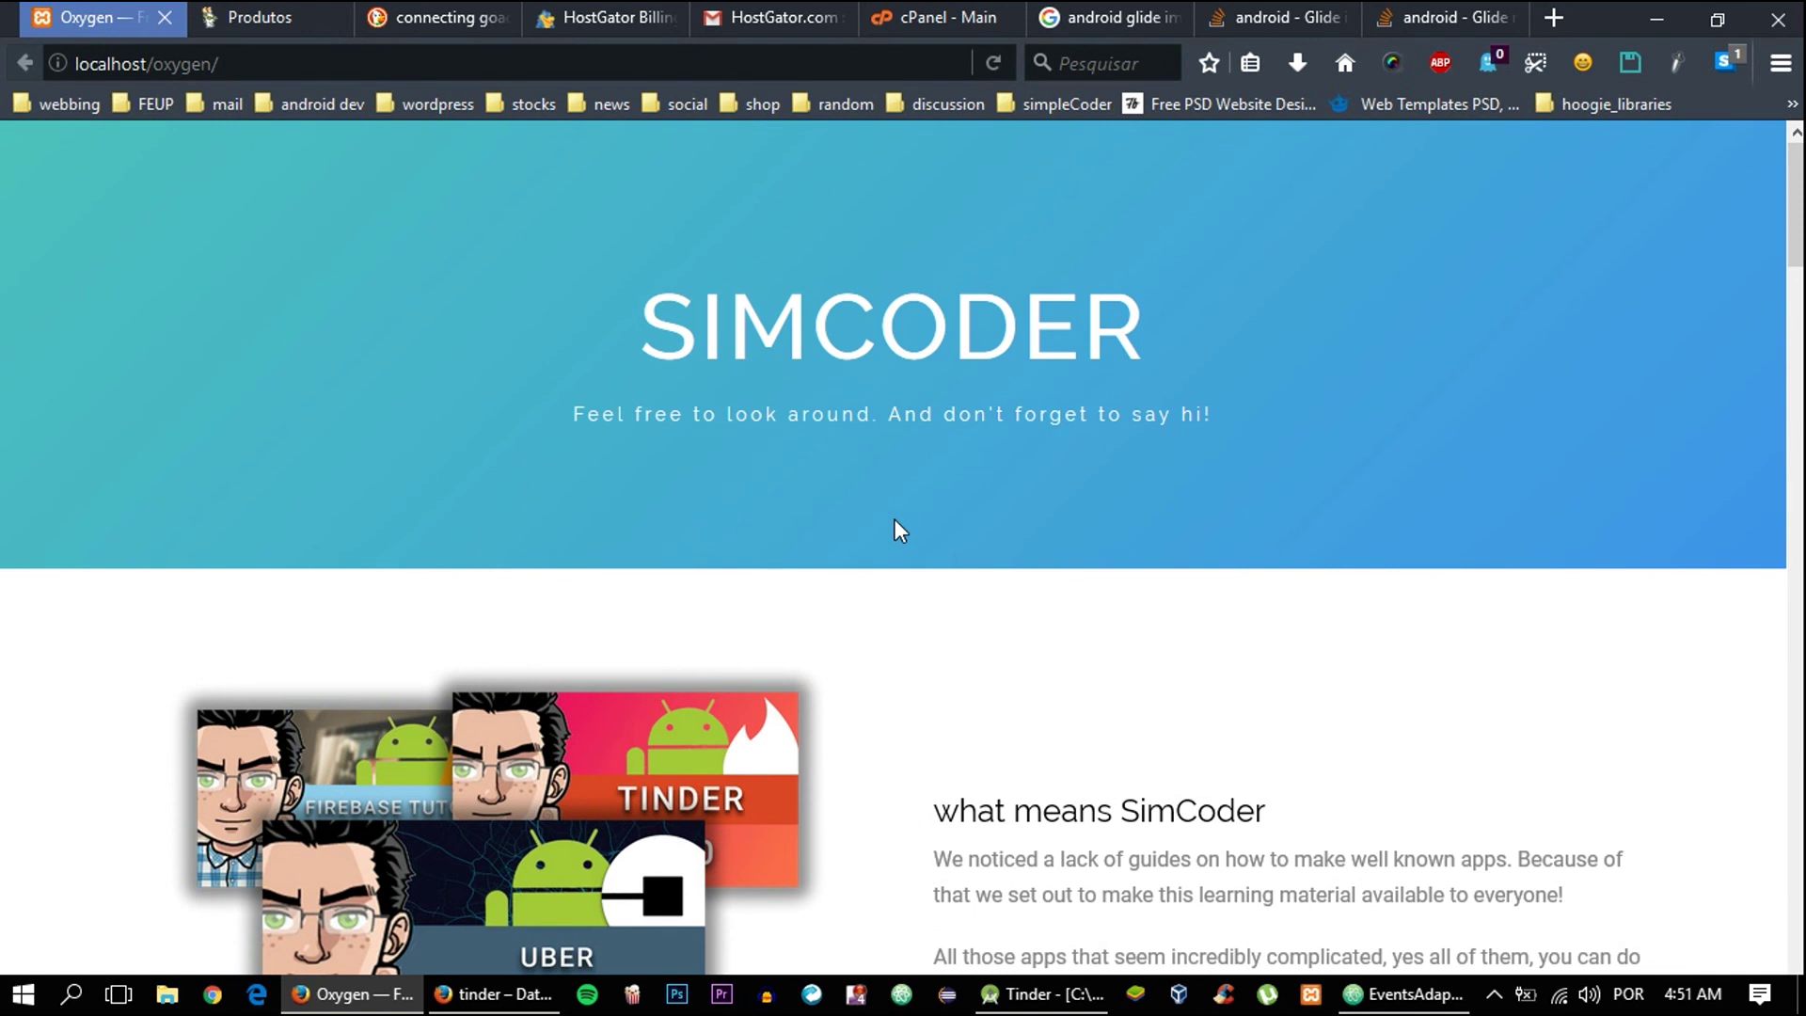
scroll(901, 531, "down", 3)
scroll(900, 531, "up", 3)
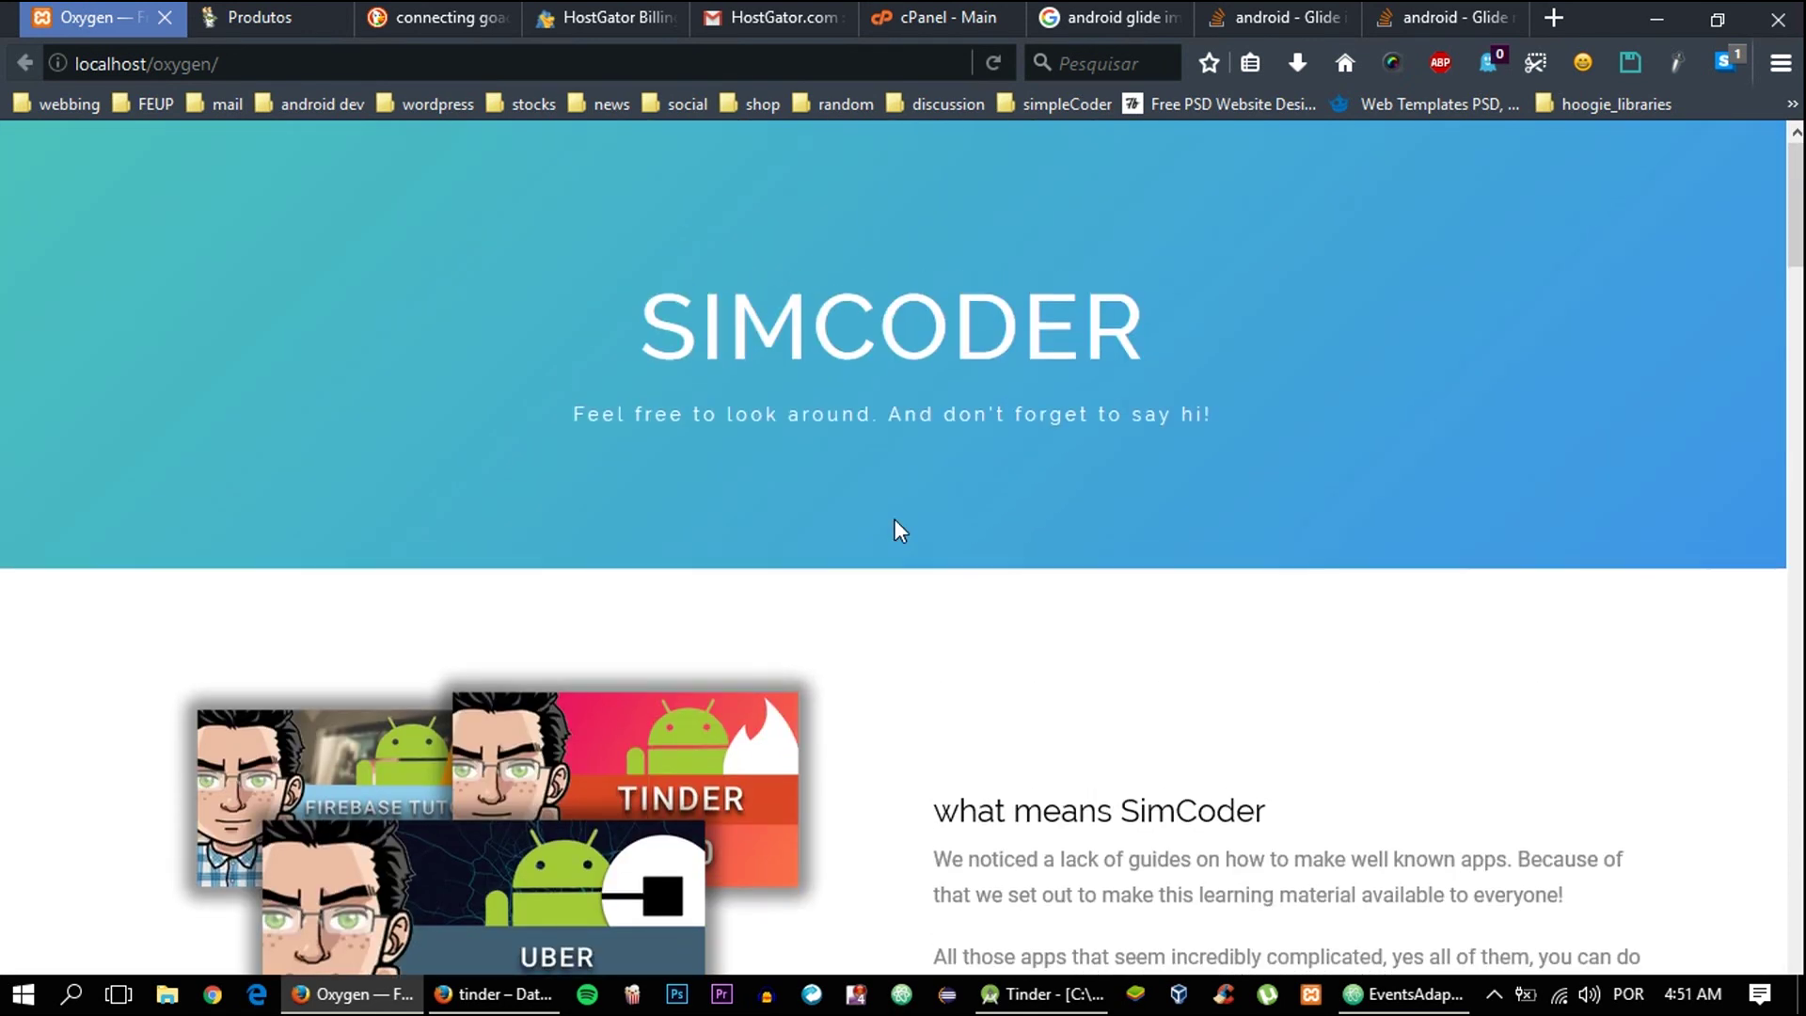